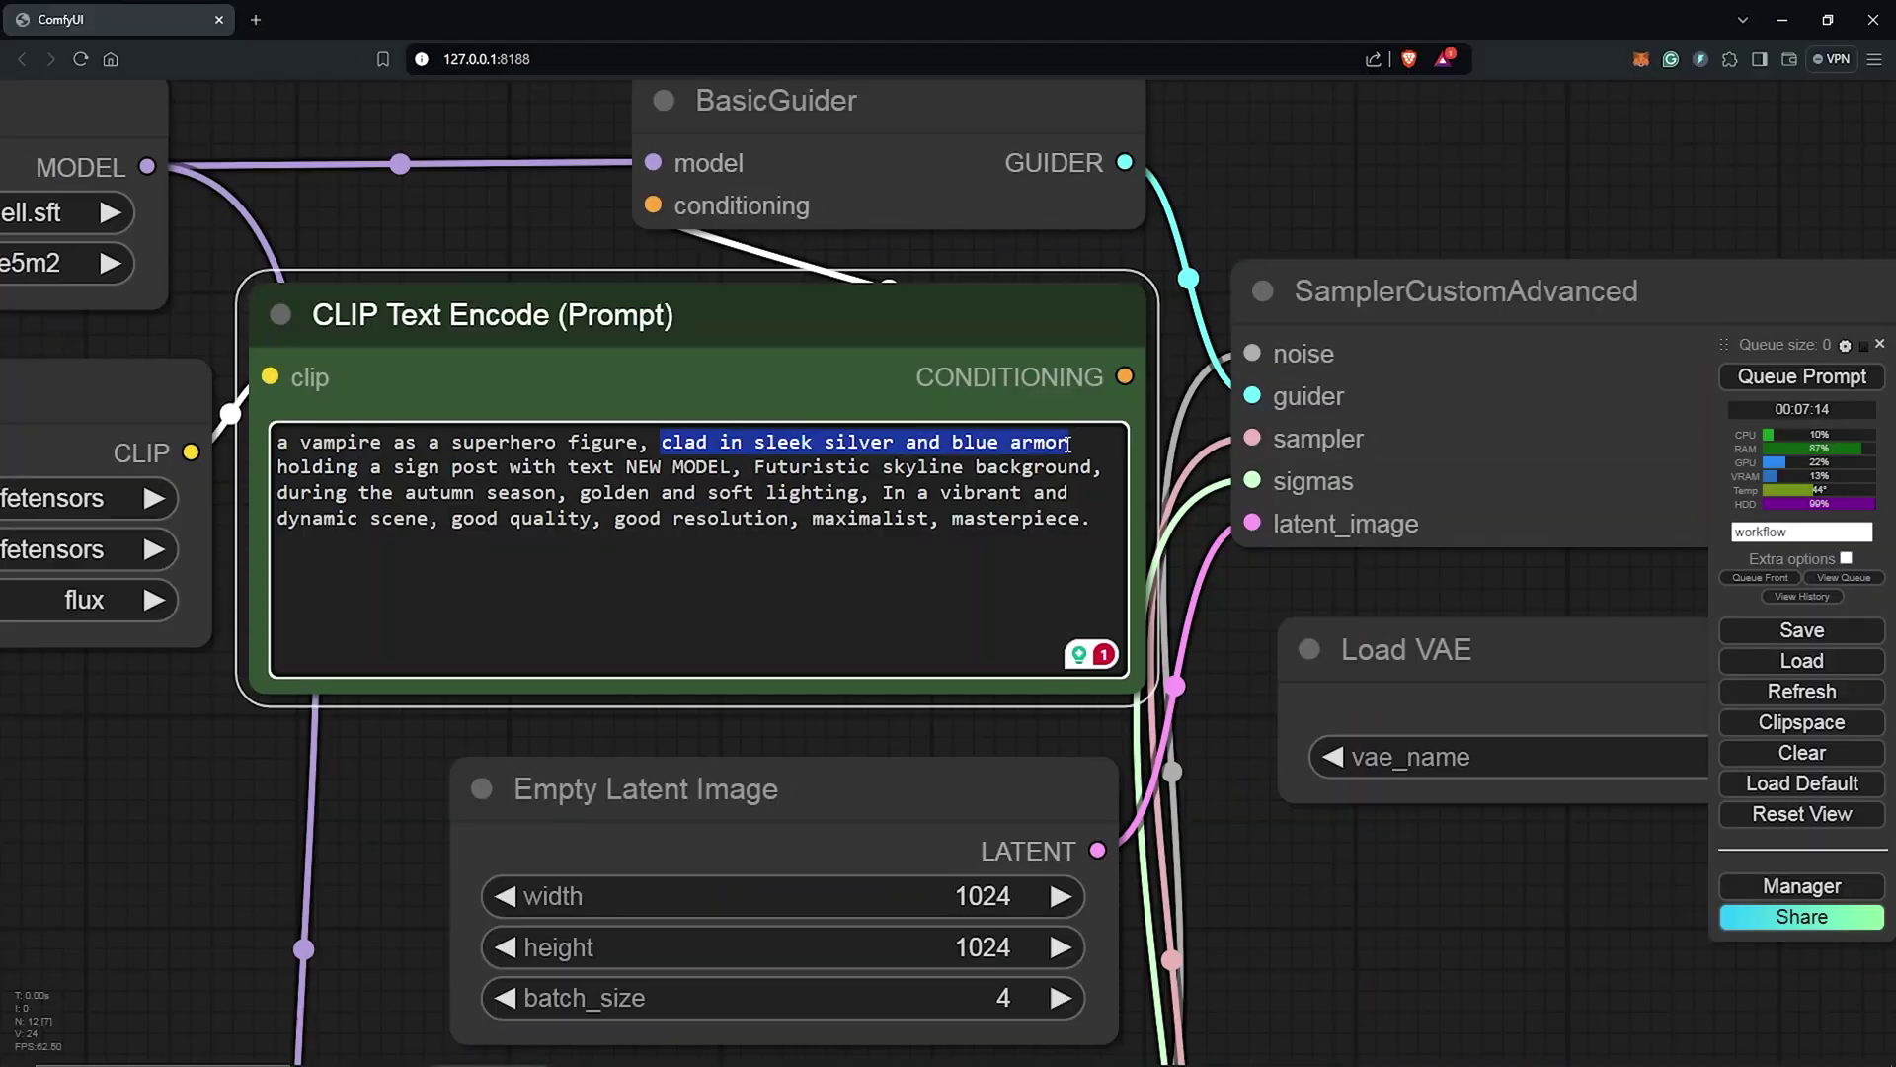
{"action": "type", "text": "clad in dark leather armor, eyes glowing red, dashing on the street, holding a sign post with text NEW MODEL, in the shadowy alleys of an ancient gothic town, looming castle background, dim and ominous lighting"}
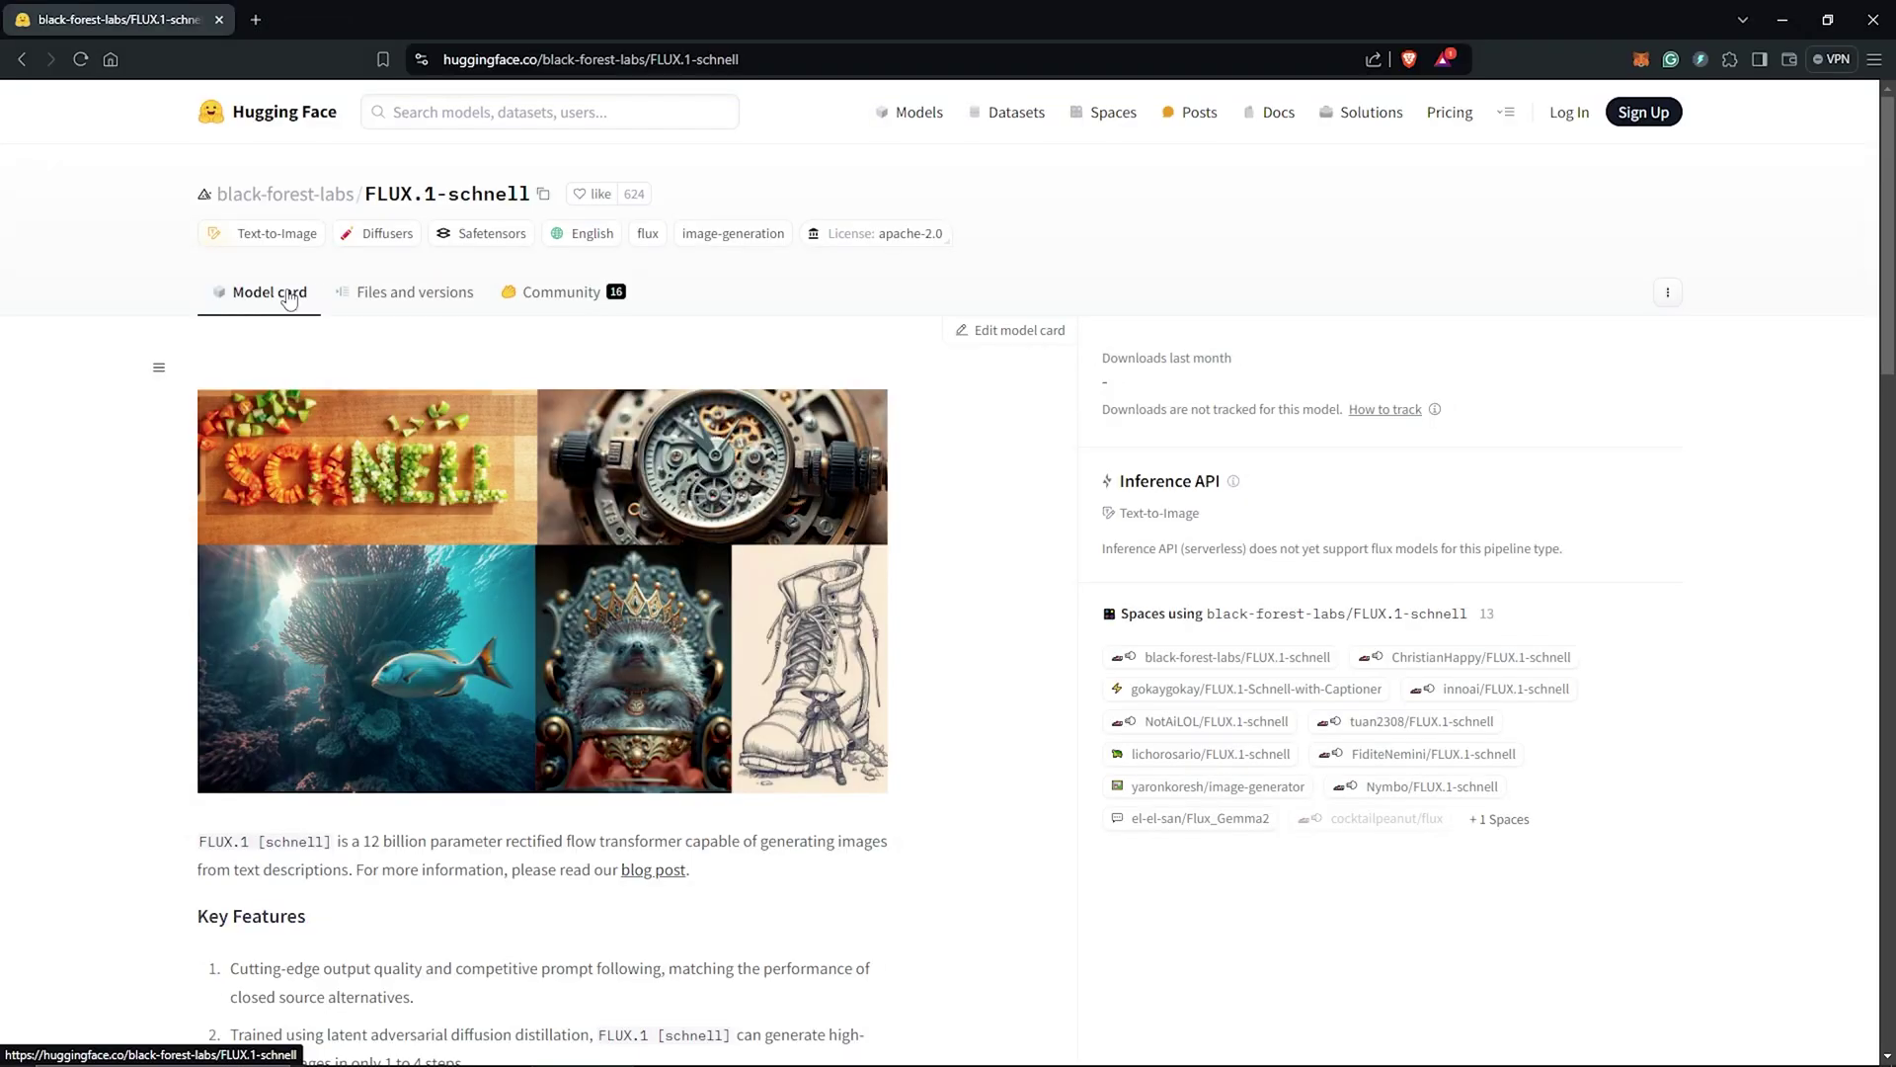
{"action": "scroll", "coordinate": [165, 446], "scroll_direction": "down", "scroll_amount": 6}
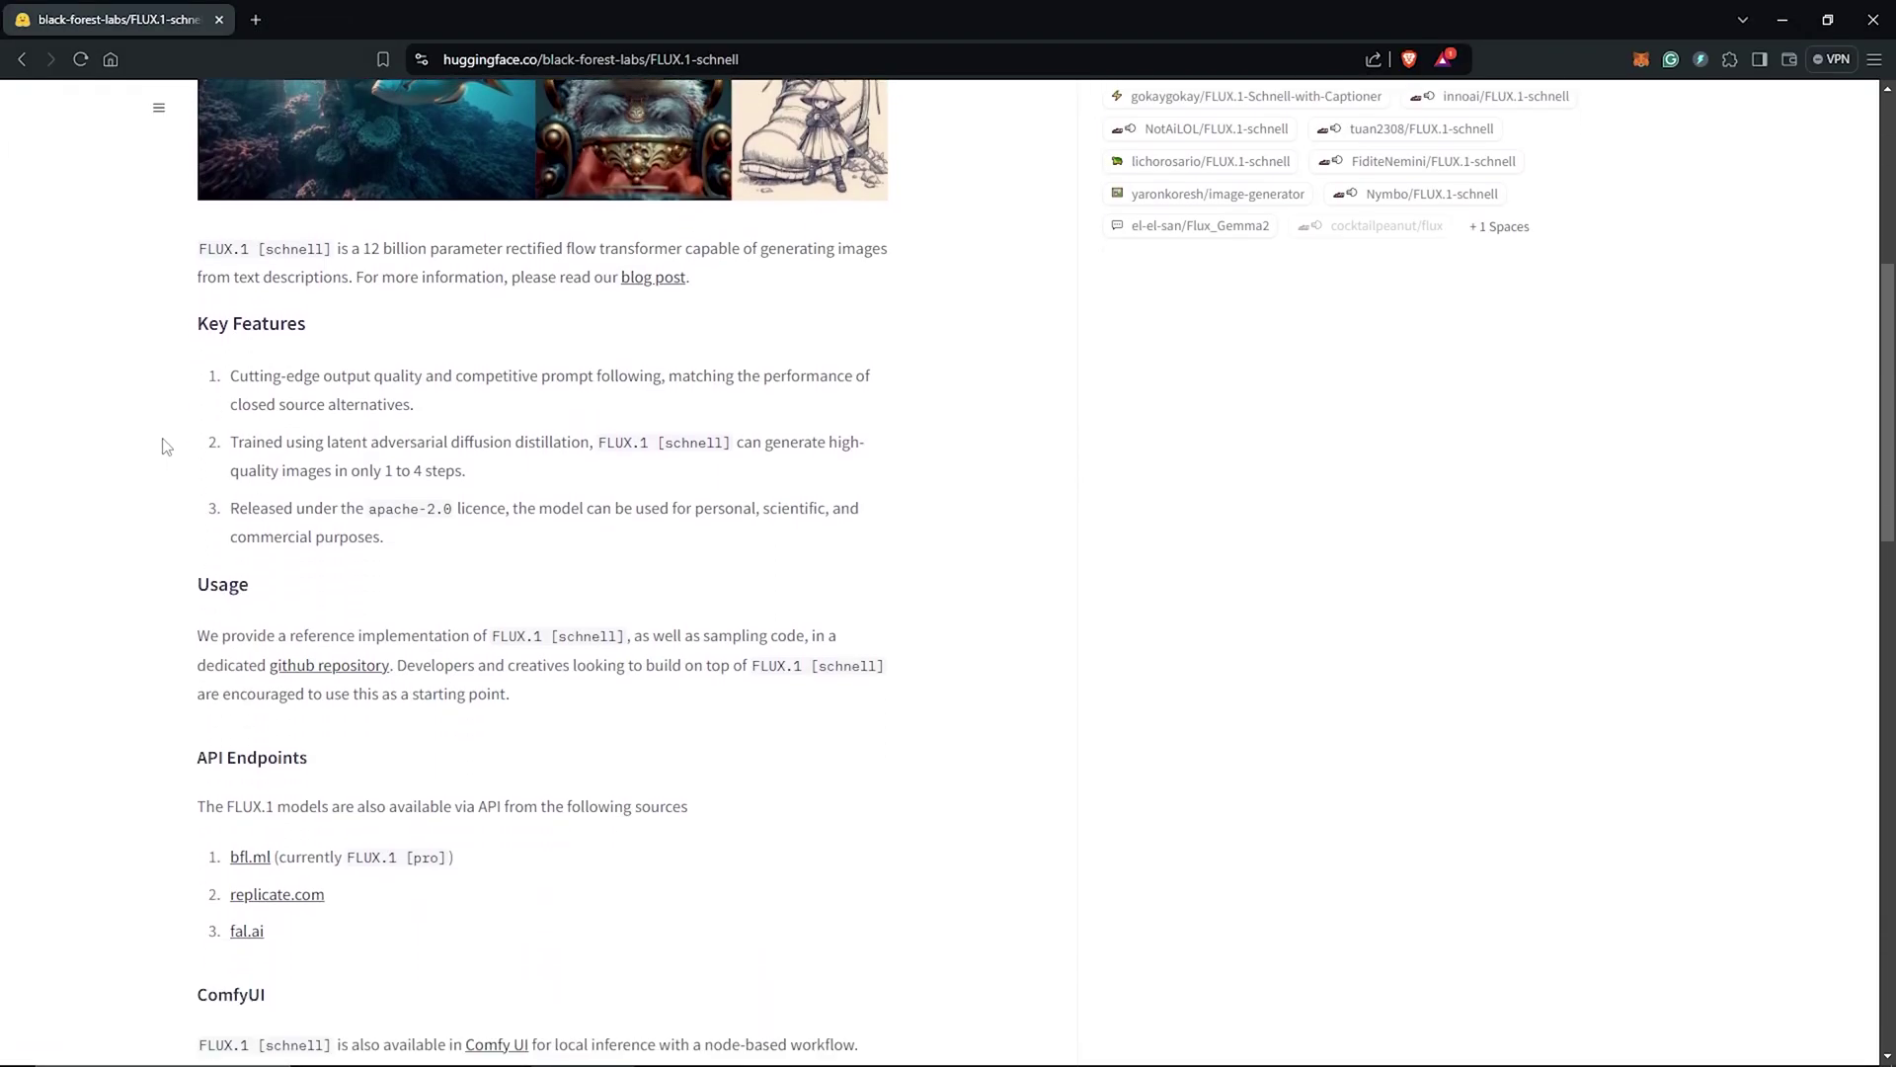
{"action": "scroll", "coordinate": [165, 447], "scroll_direction": "down", "scroll_amount": 7}
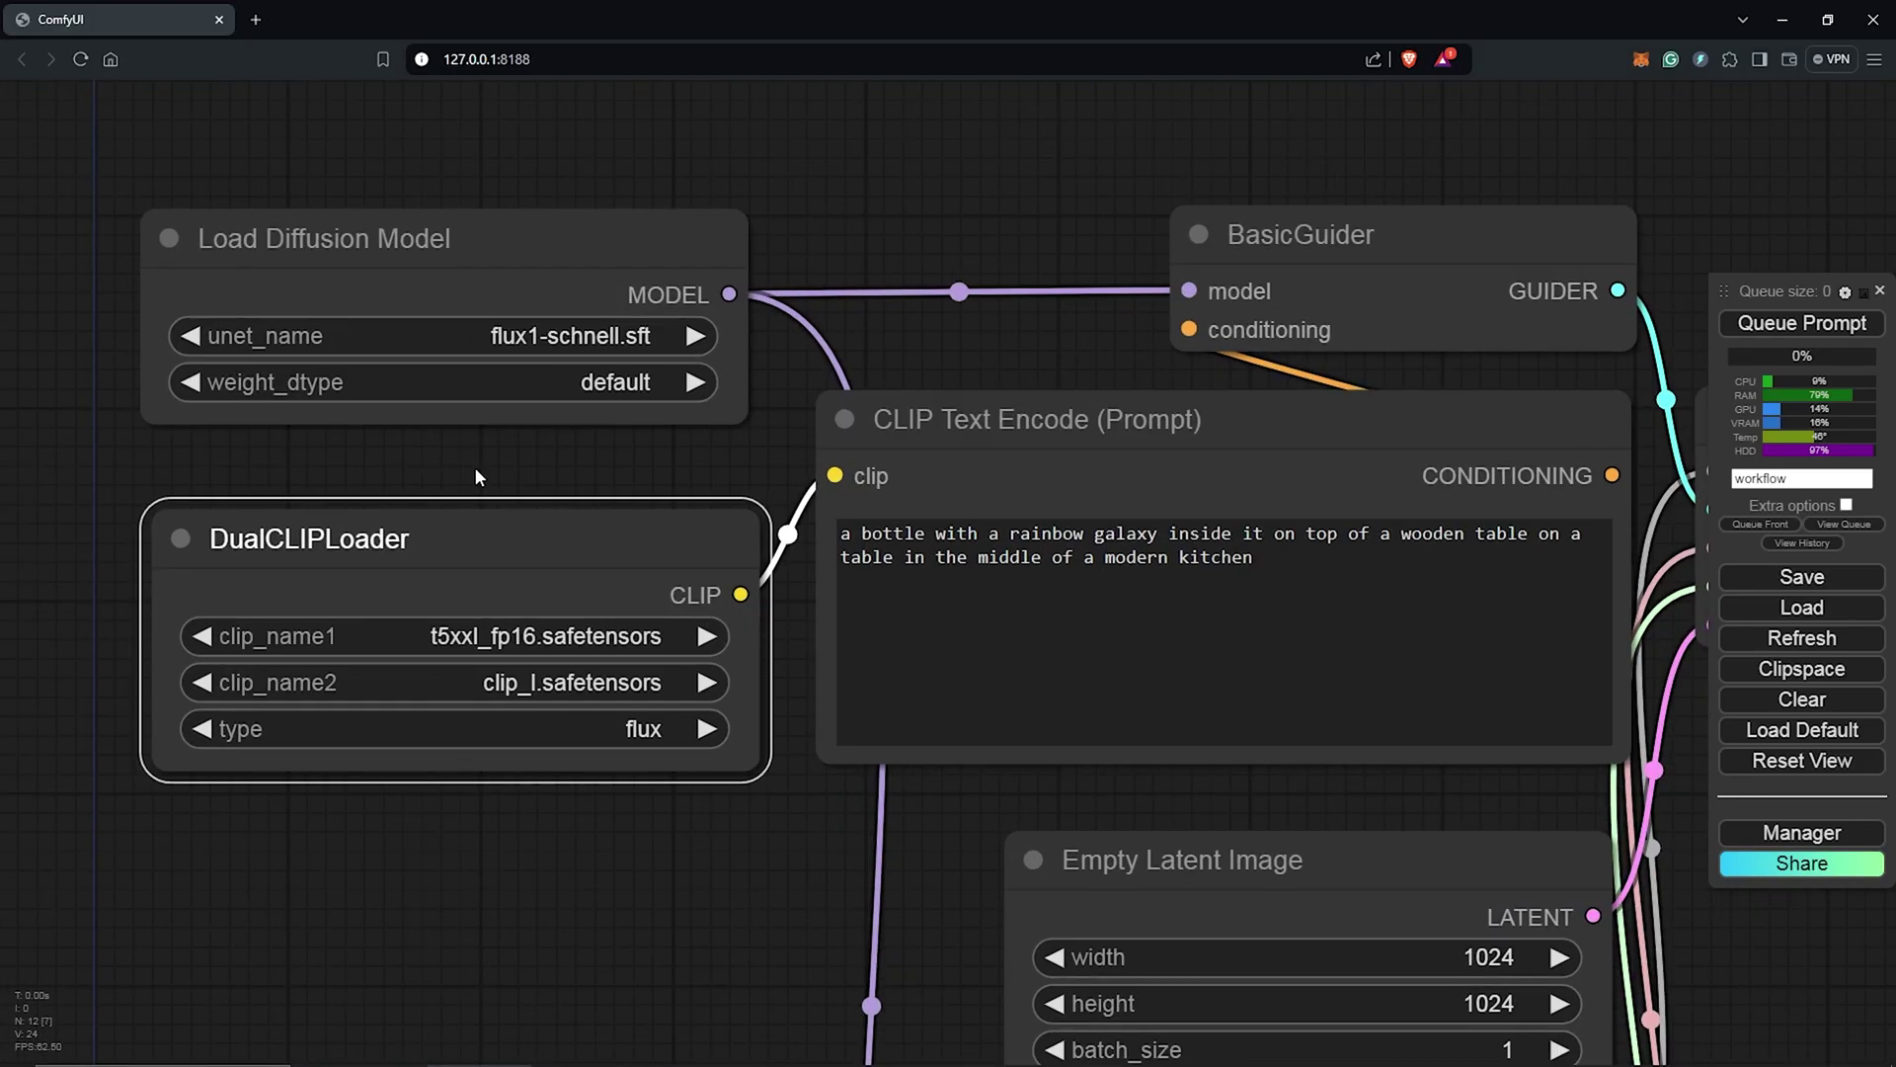
{"action": "left_click_drag", "start_coordinate": [474, 466], "coordinate": [587, 588]}
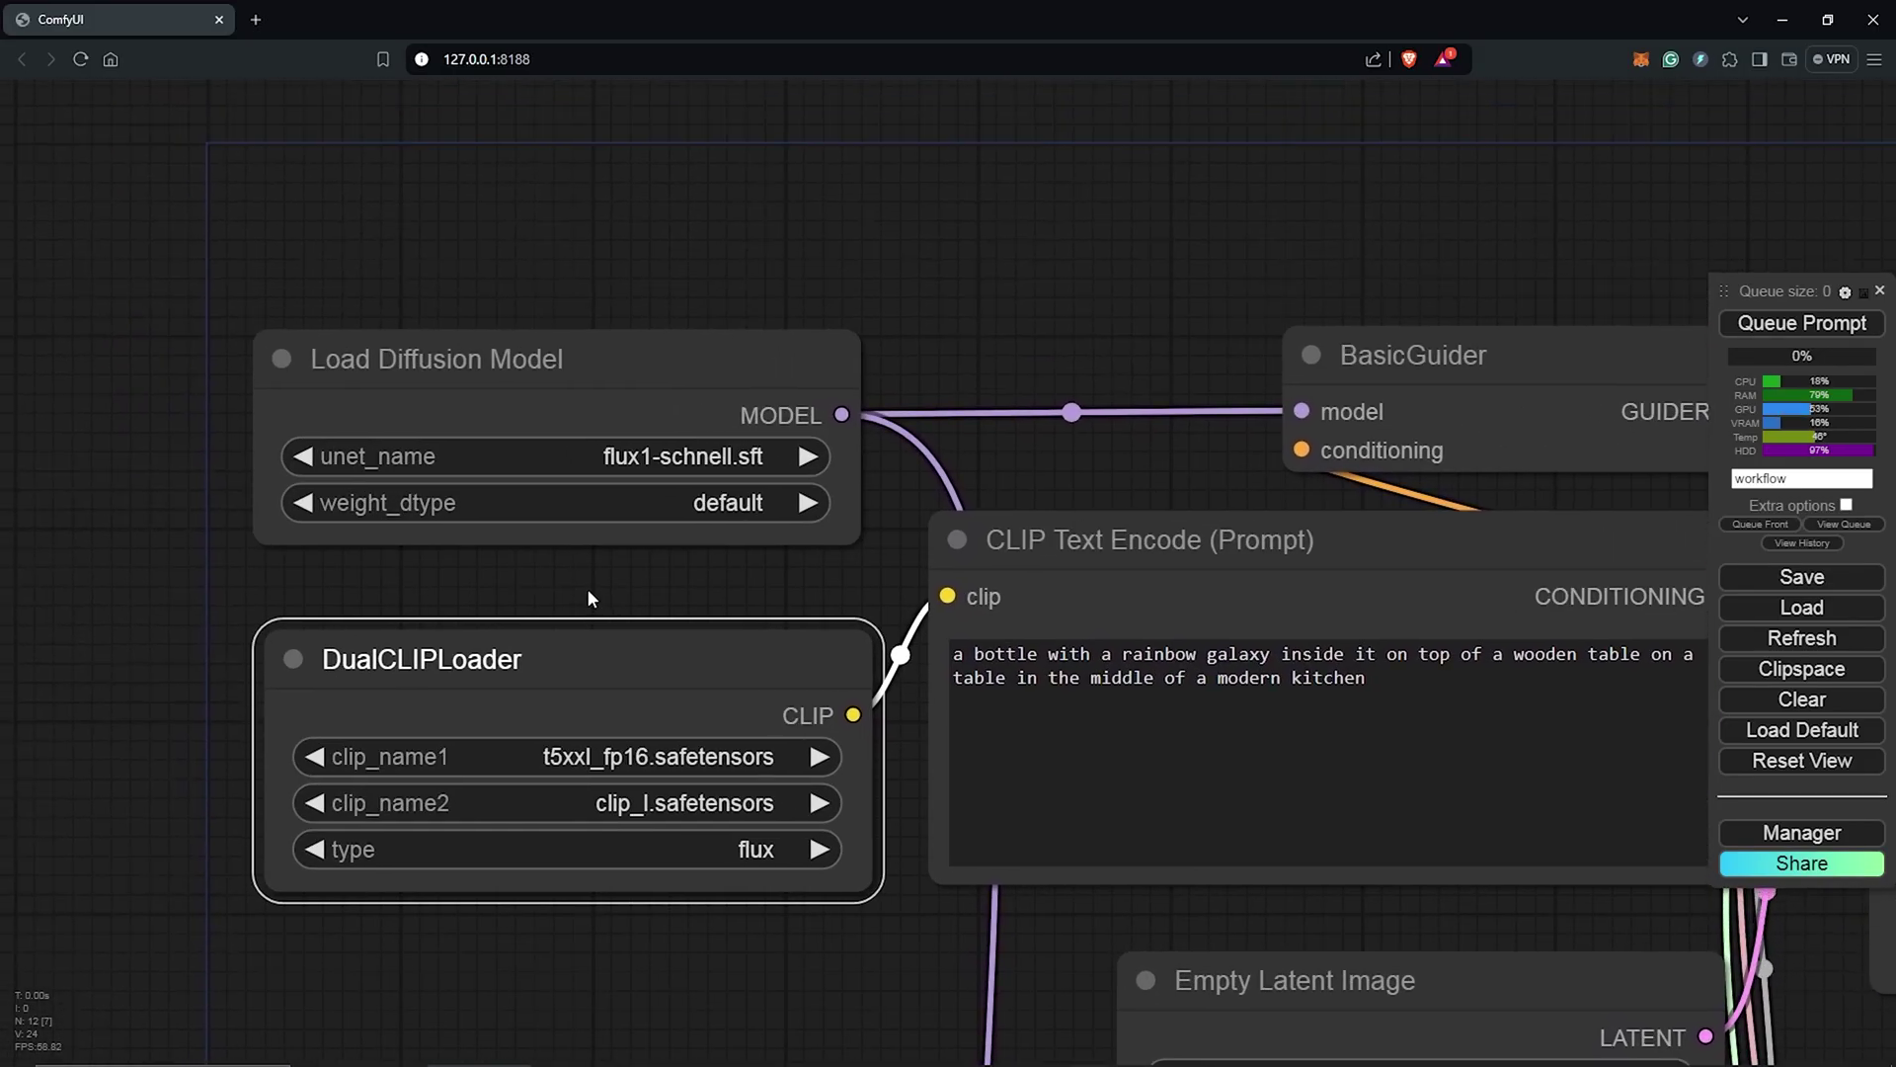
{"action": "left_click", "coordinate": [775, 754]}
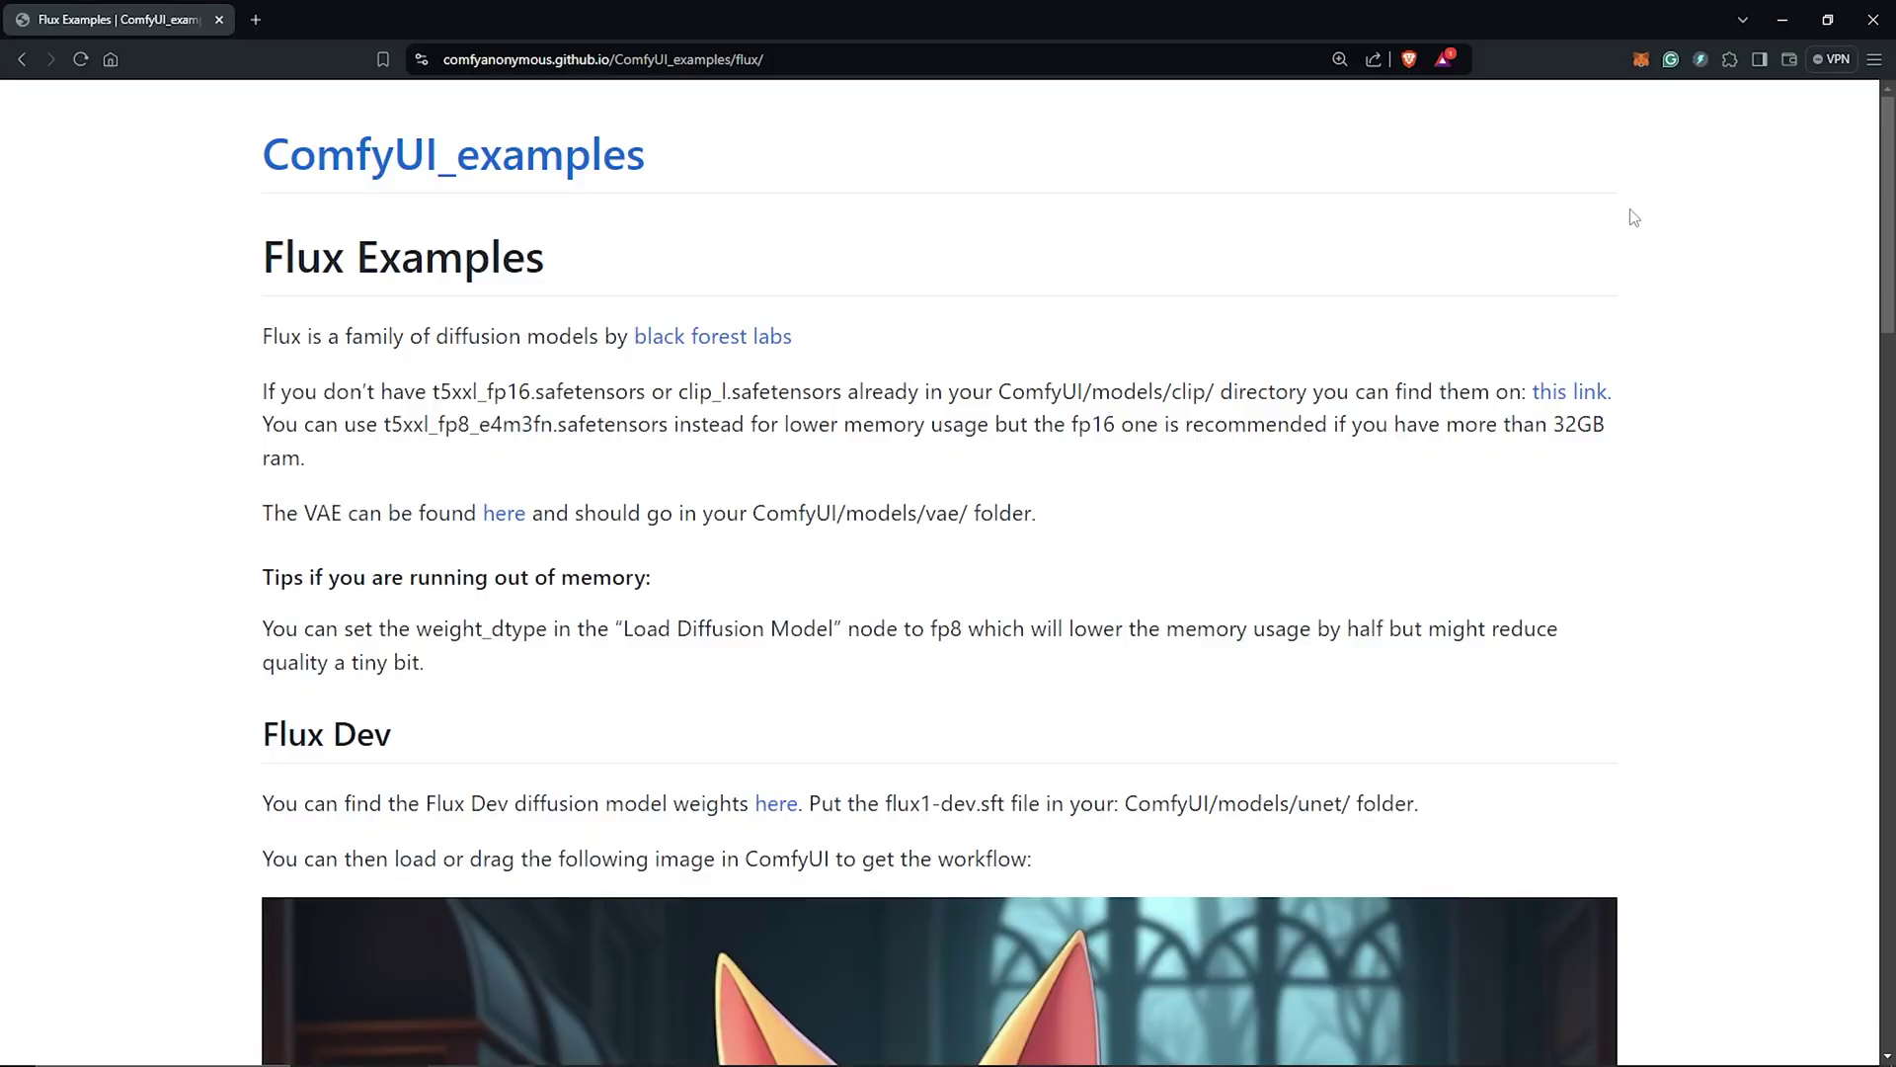
Open the black forest labs link from the Flux Examples page in a new tab, examine the model benchmarks, and close that tab.
{"action": "key", "text": "ctrl+plus"}
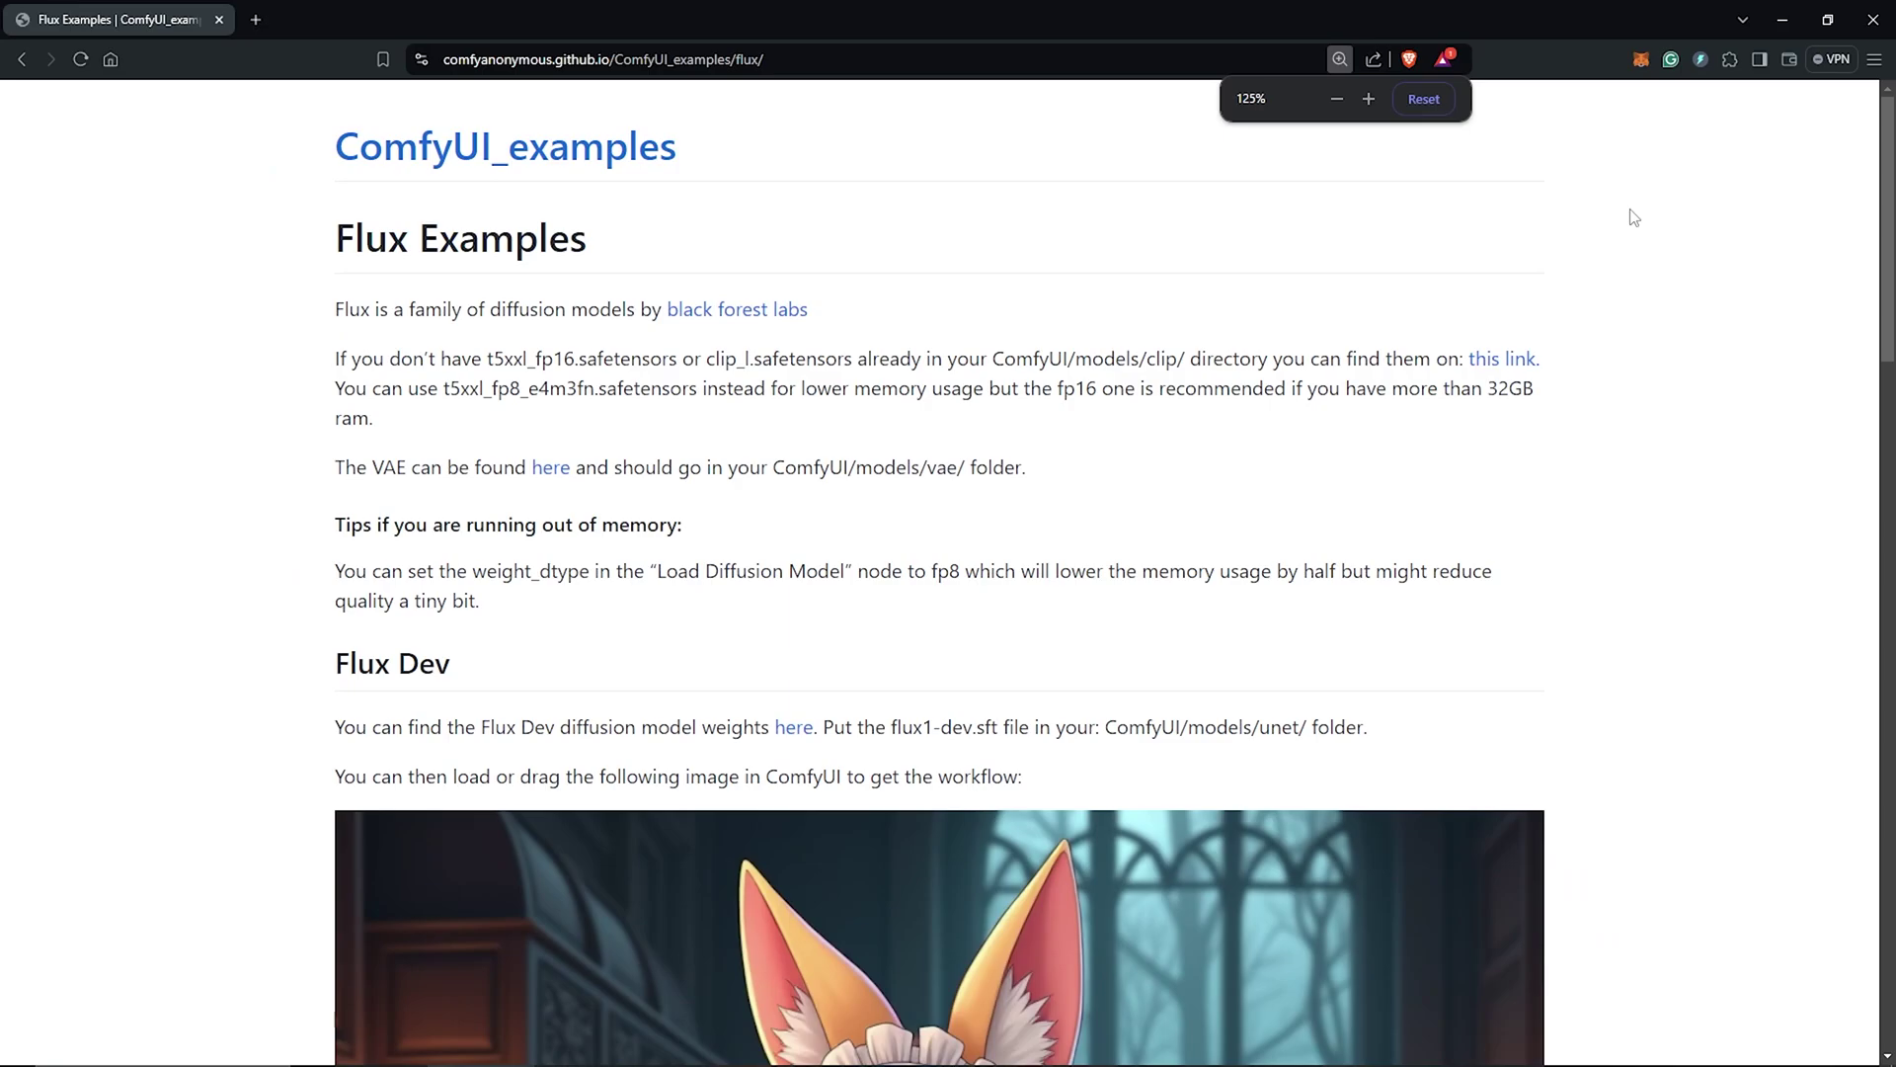
{"action": "key", "text": "ctrl+0"}
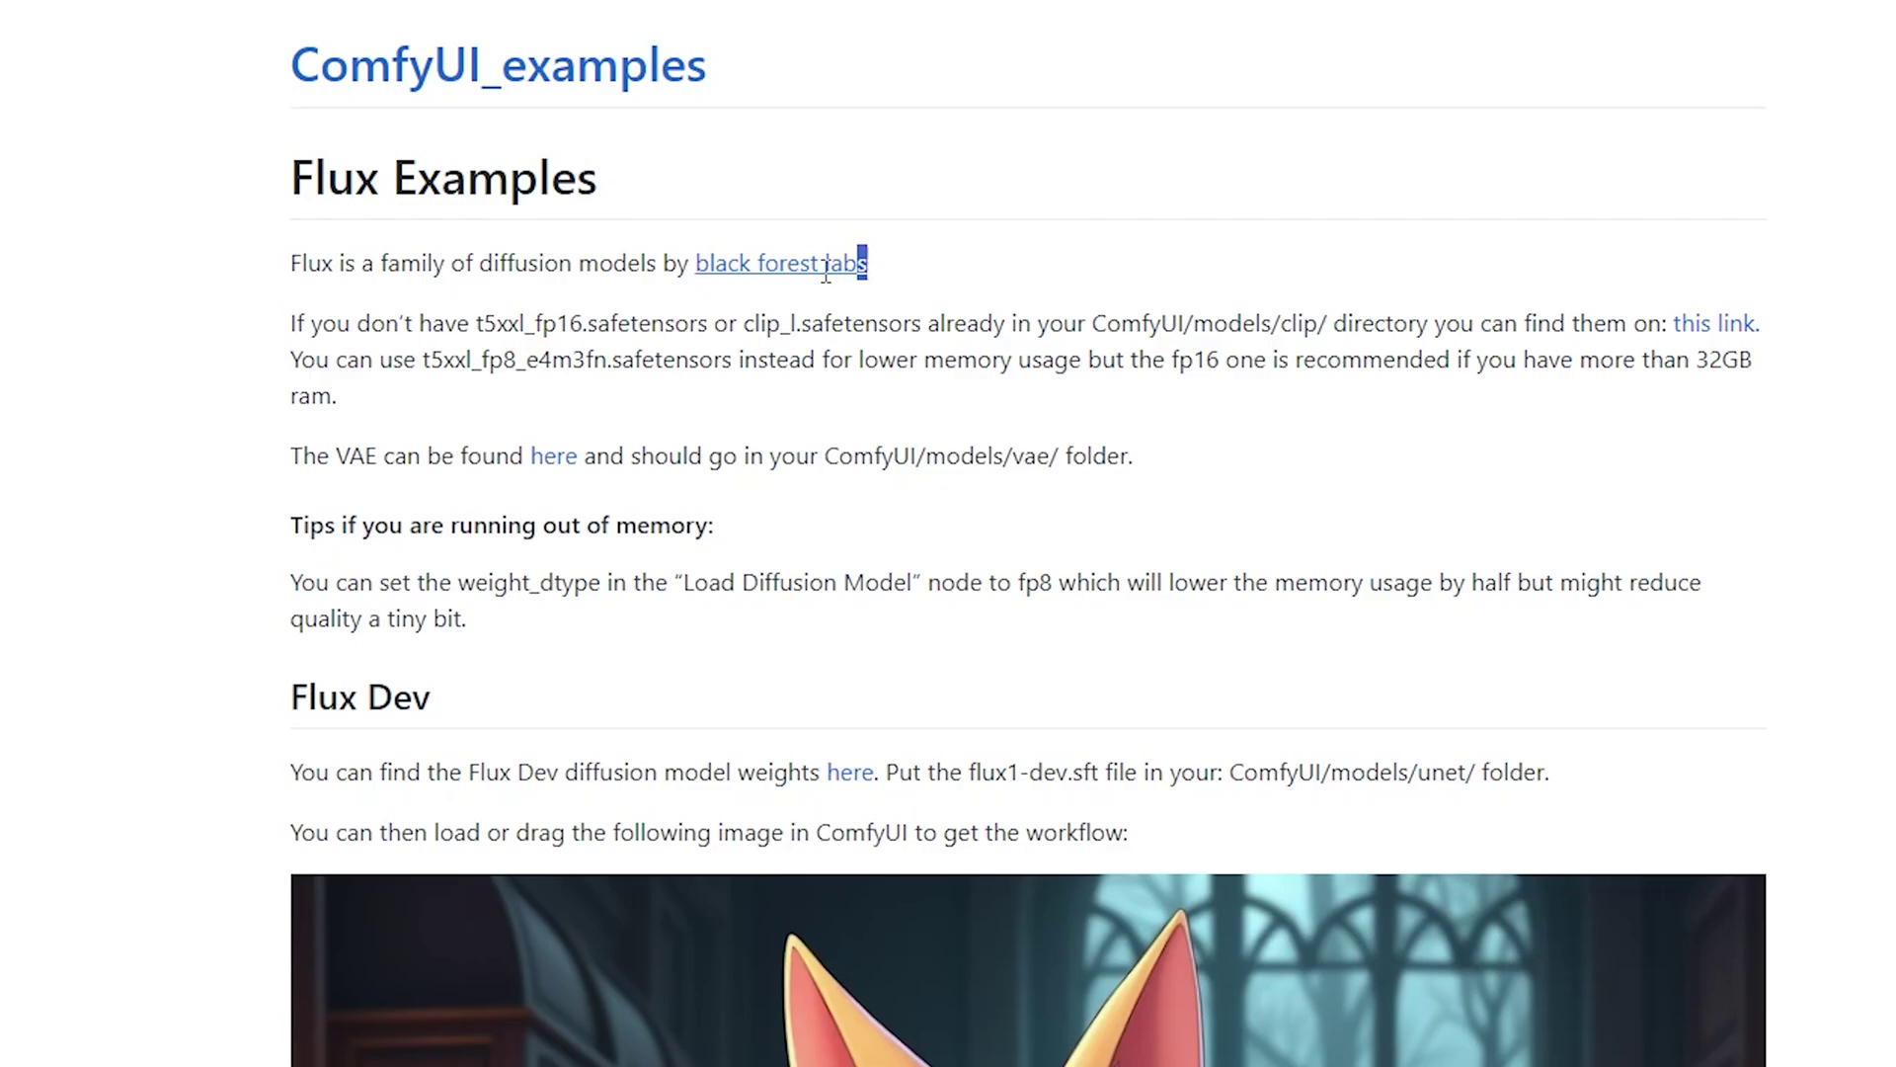
{"action": "left_click_drag", "start_coordinate": [830, 252], "coordinate": [706, 258]}
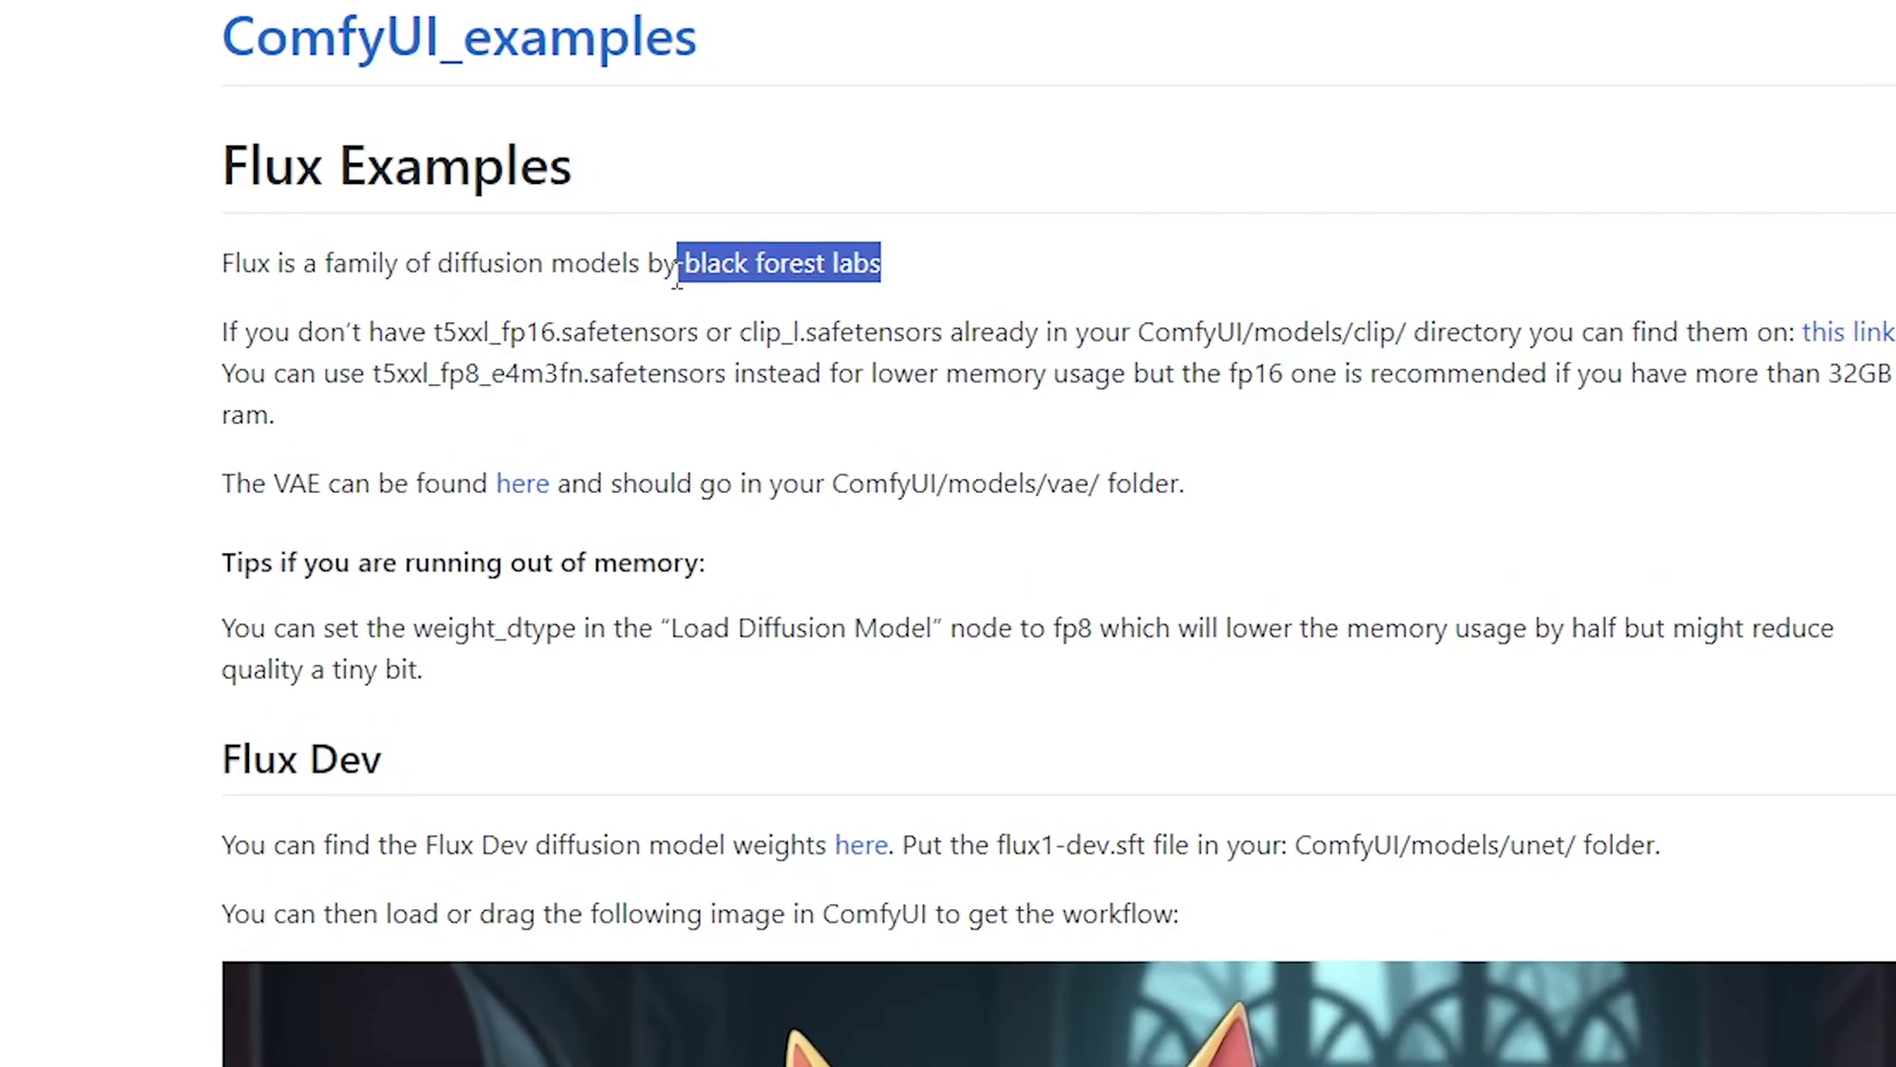
{"action": "right_click", "coordinate": [812, 280]}
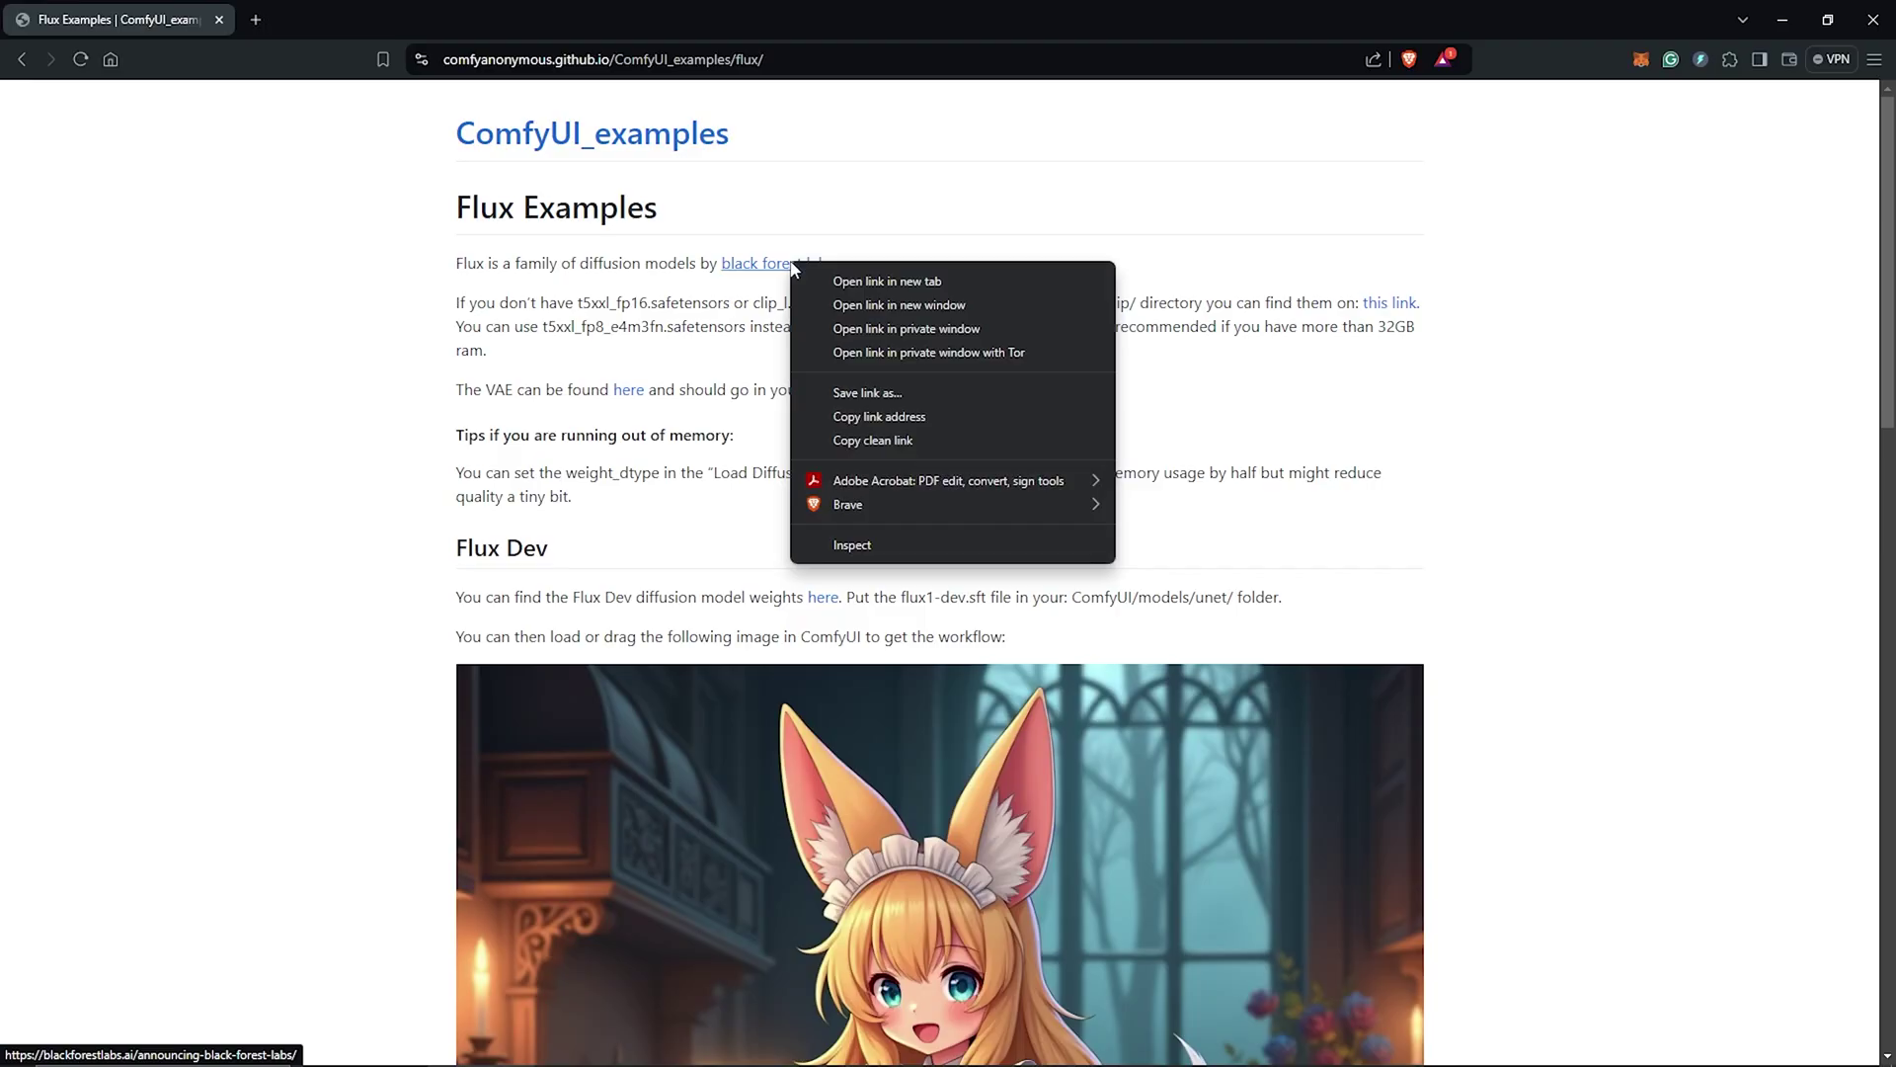
{"action": "left_click", "coordinate": [869, 294]}
{"action": "left_click", "coordinate": [345, 17]}
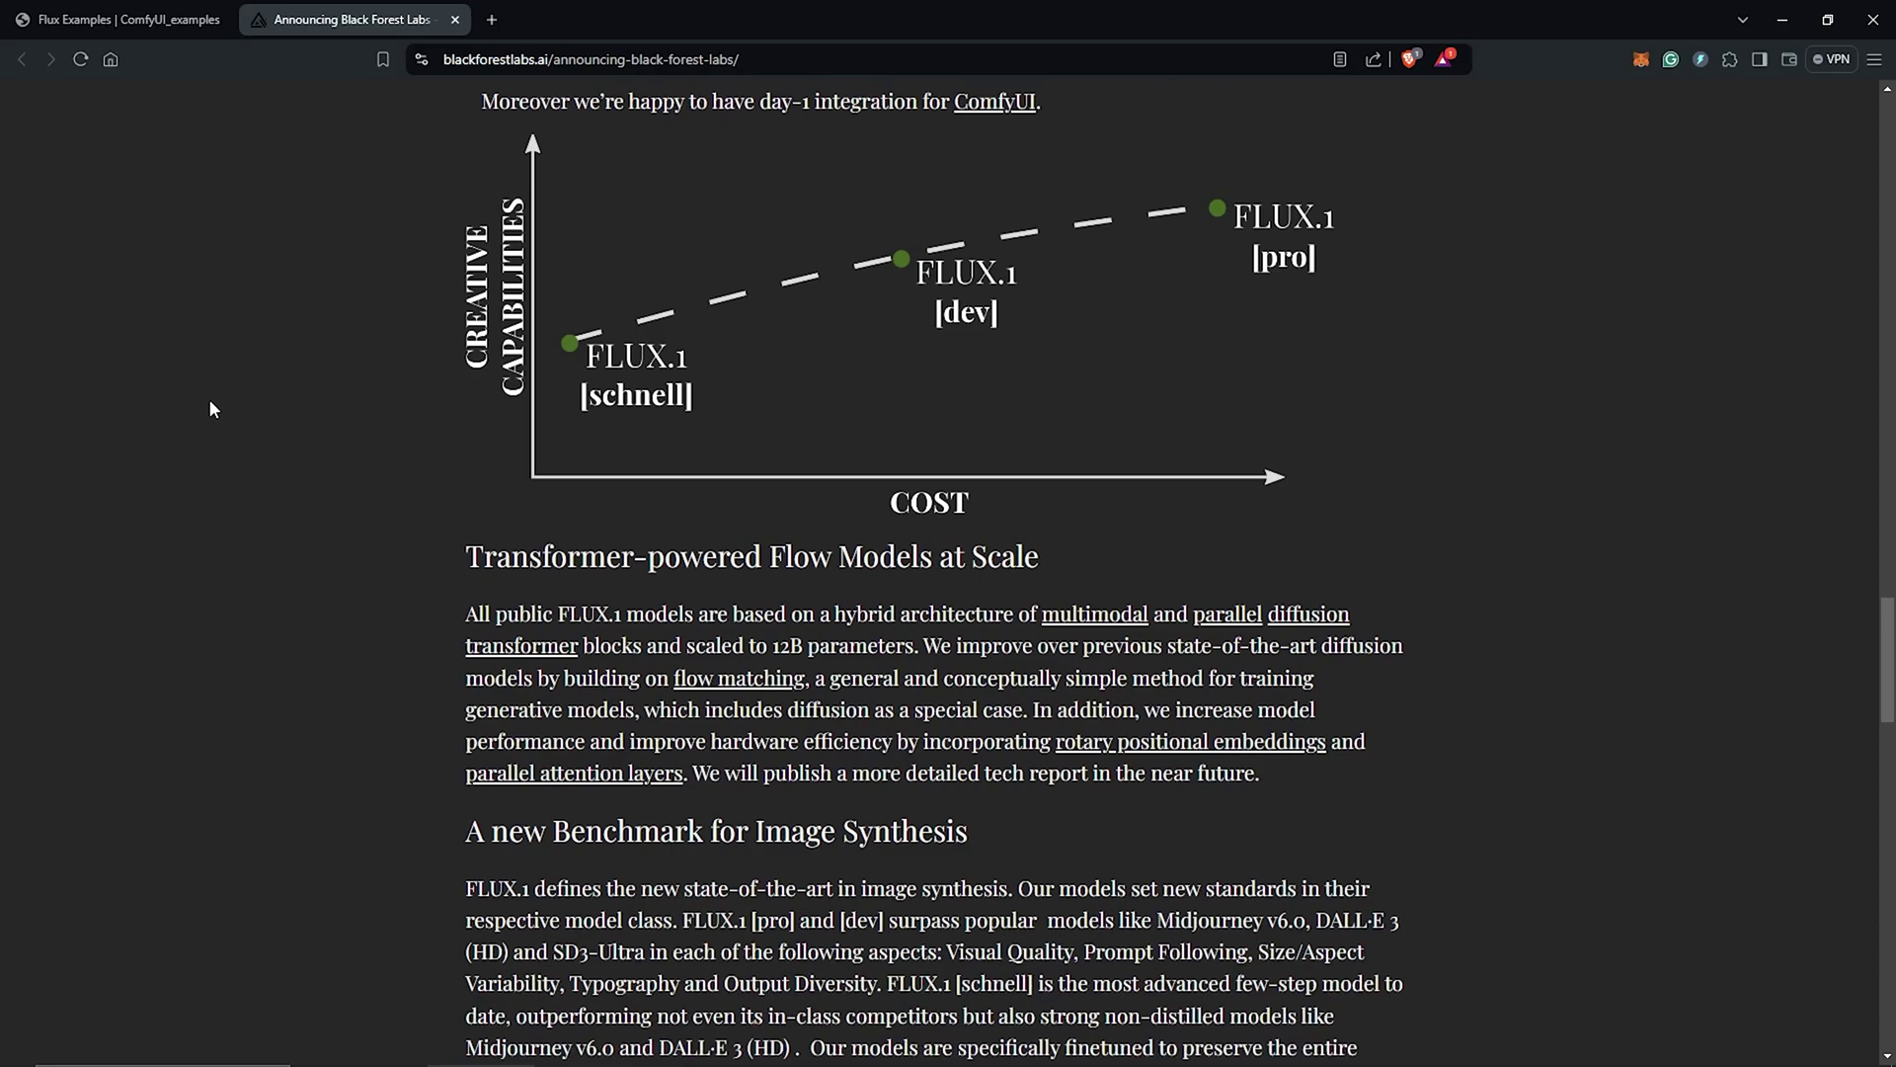
{"action": "scroll", "coordinate": [205, 393], "scroll_direction": "down", "scroll_amount": 4}
{"action": "scroll", "coordinate": [198, 382], "scroll_direction": "down", "scroll_amount": 14}
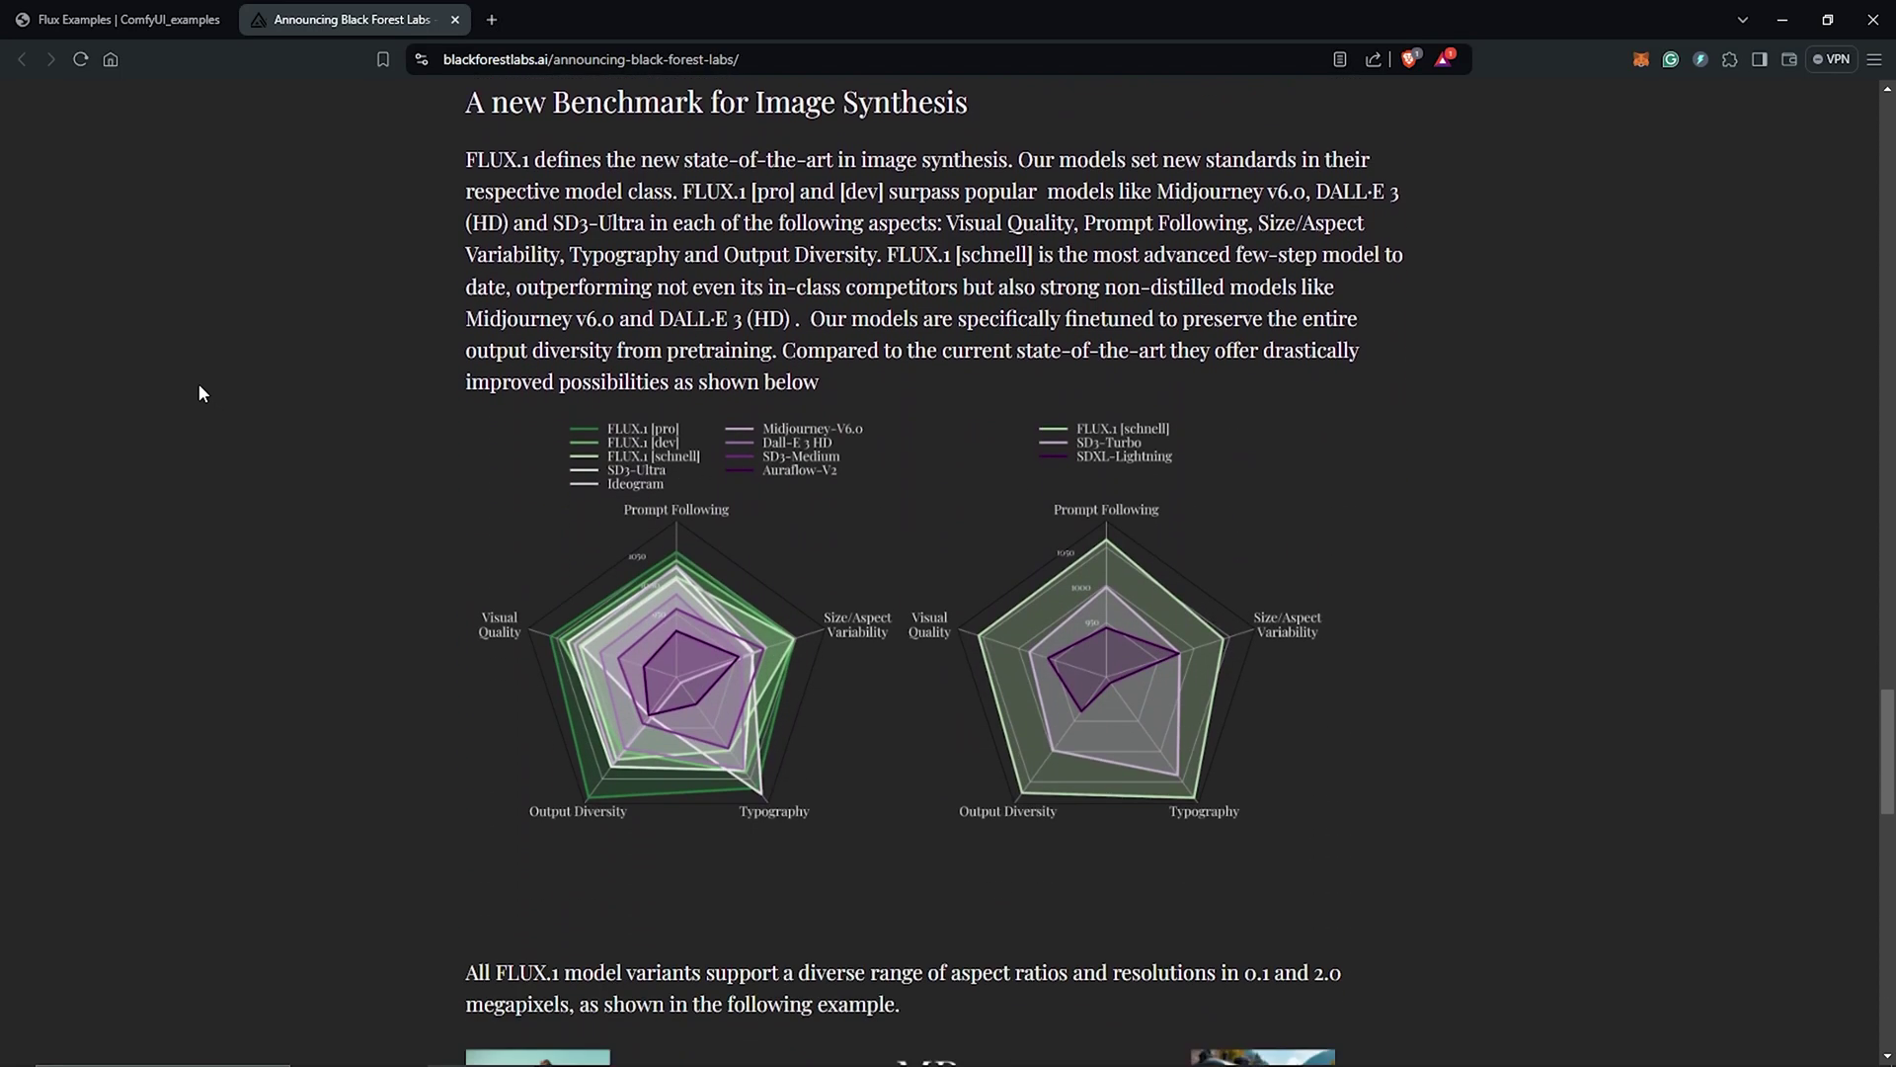
{"action": "key", "text": "ctrl+w"}
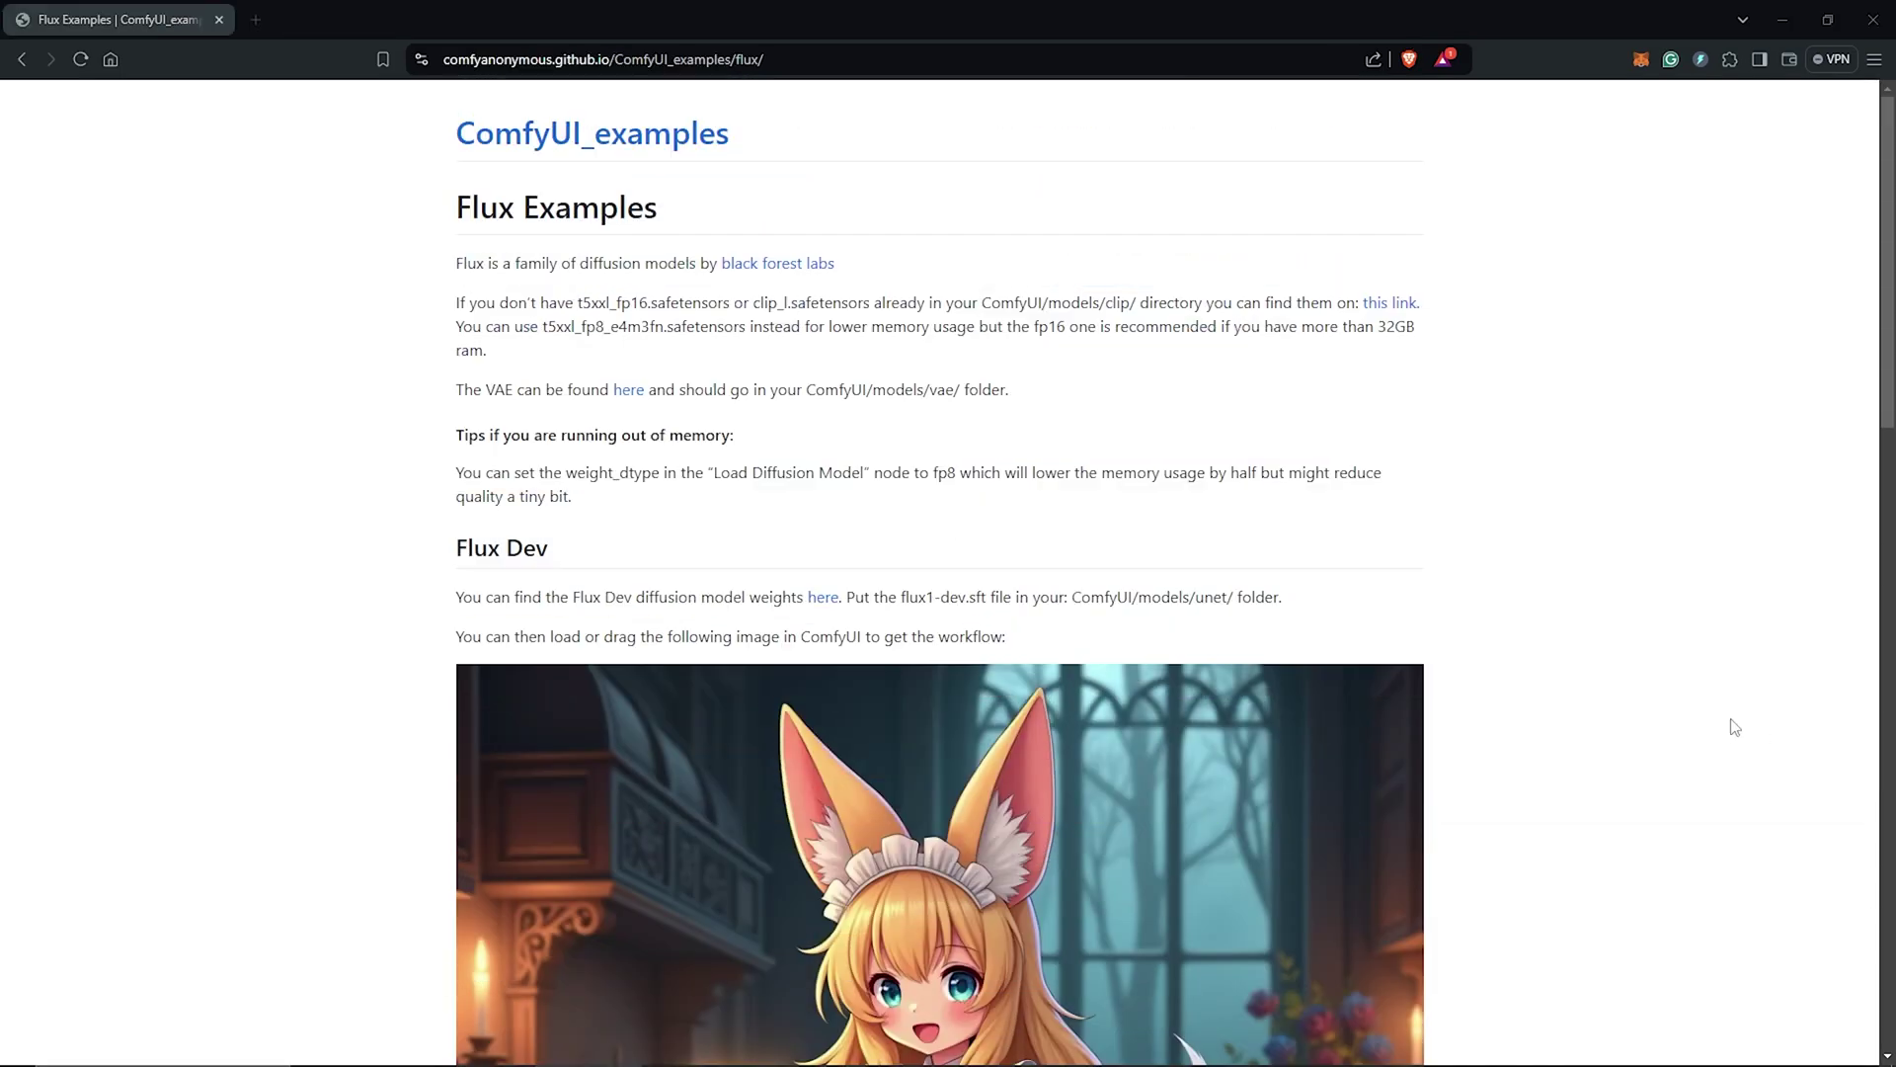
Open the download link for the t5xxl and clip_l text encoders from the Flux Examples page in a new tab.
{"action": "key", "text": "ctrl+plus"}
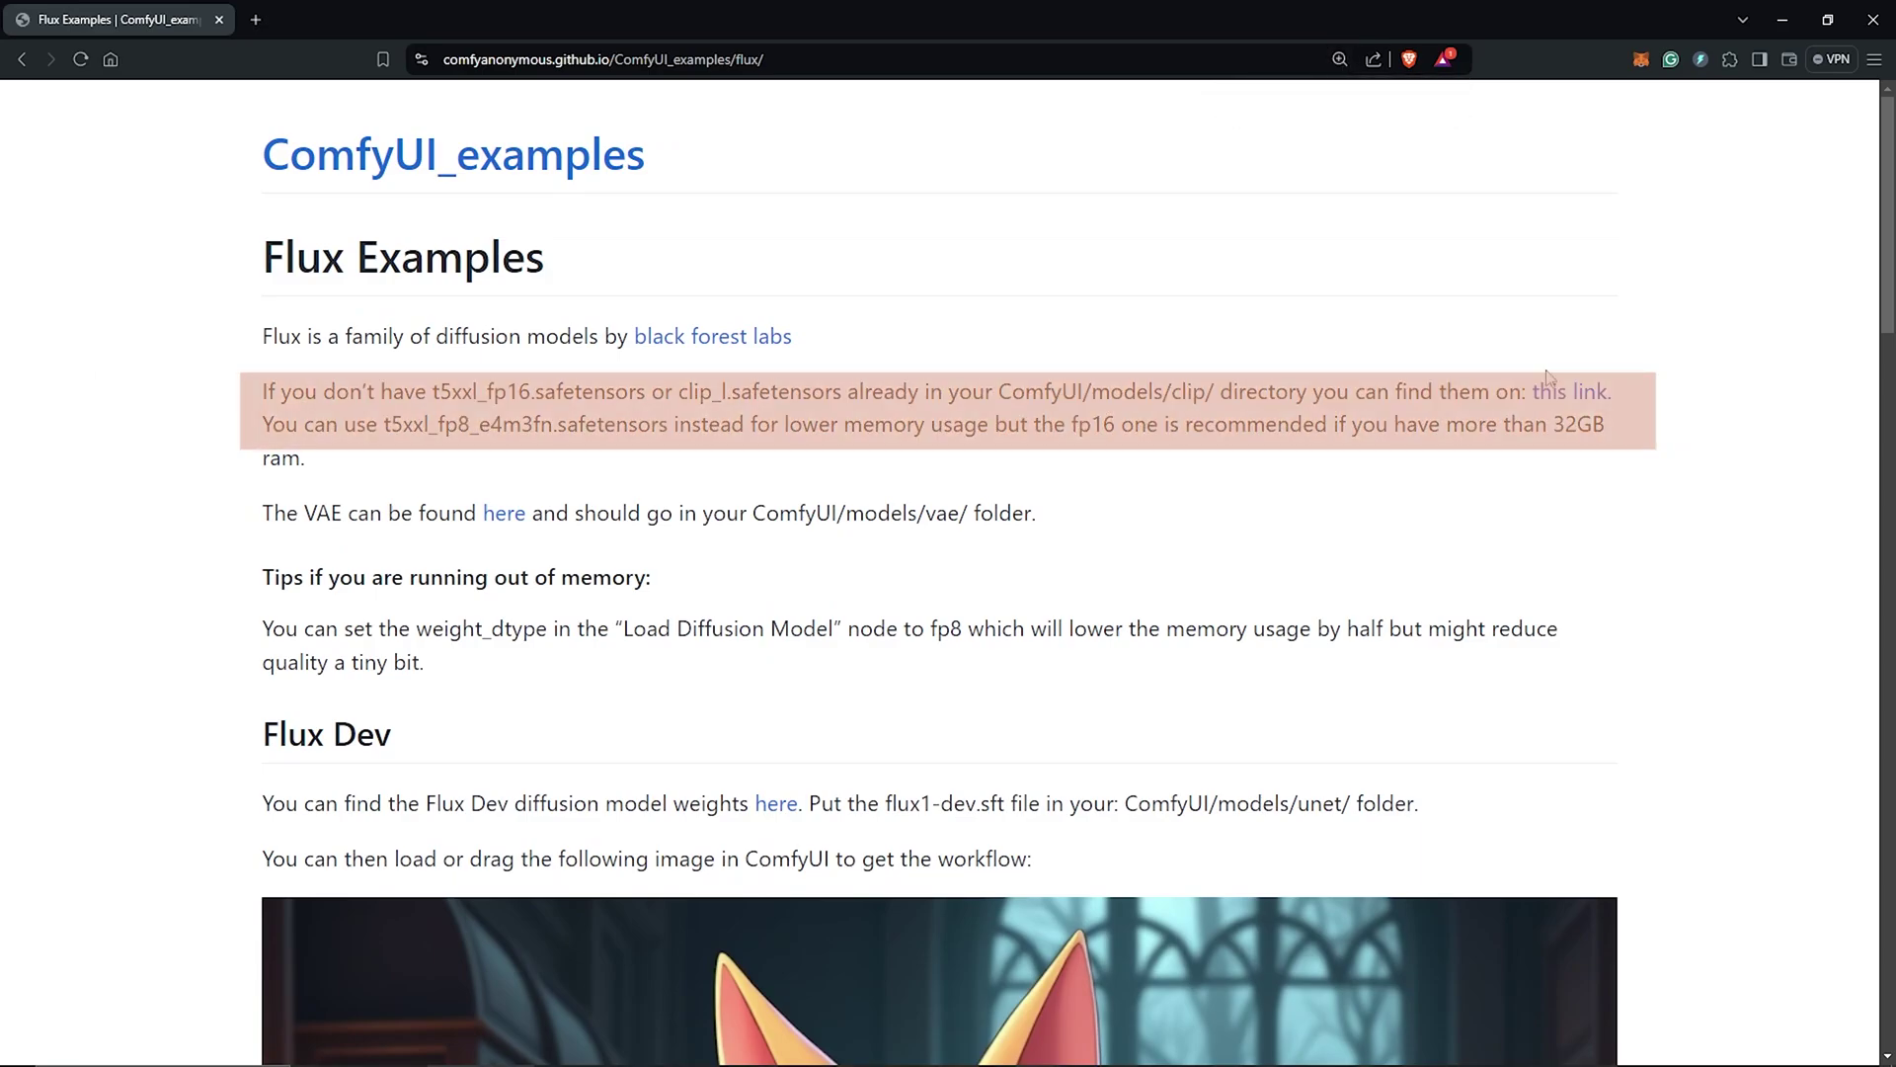
{"action": "right_click", "coordinate": [1557, 395]}
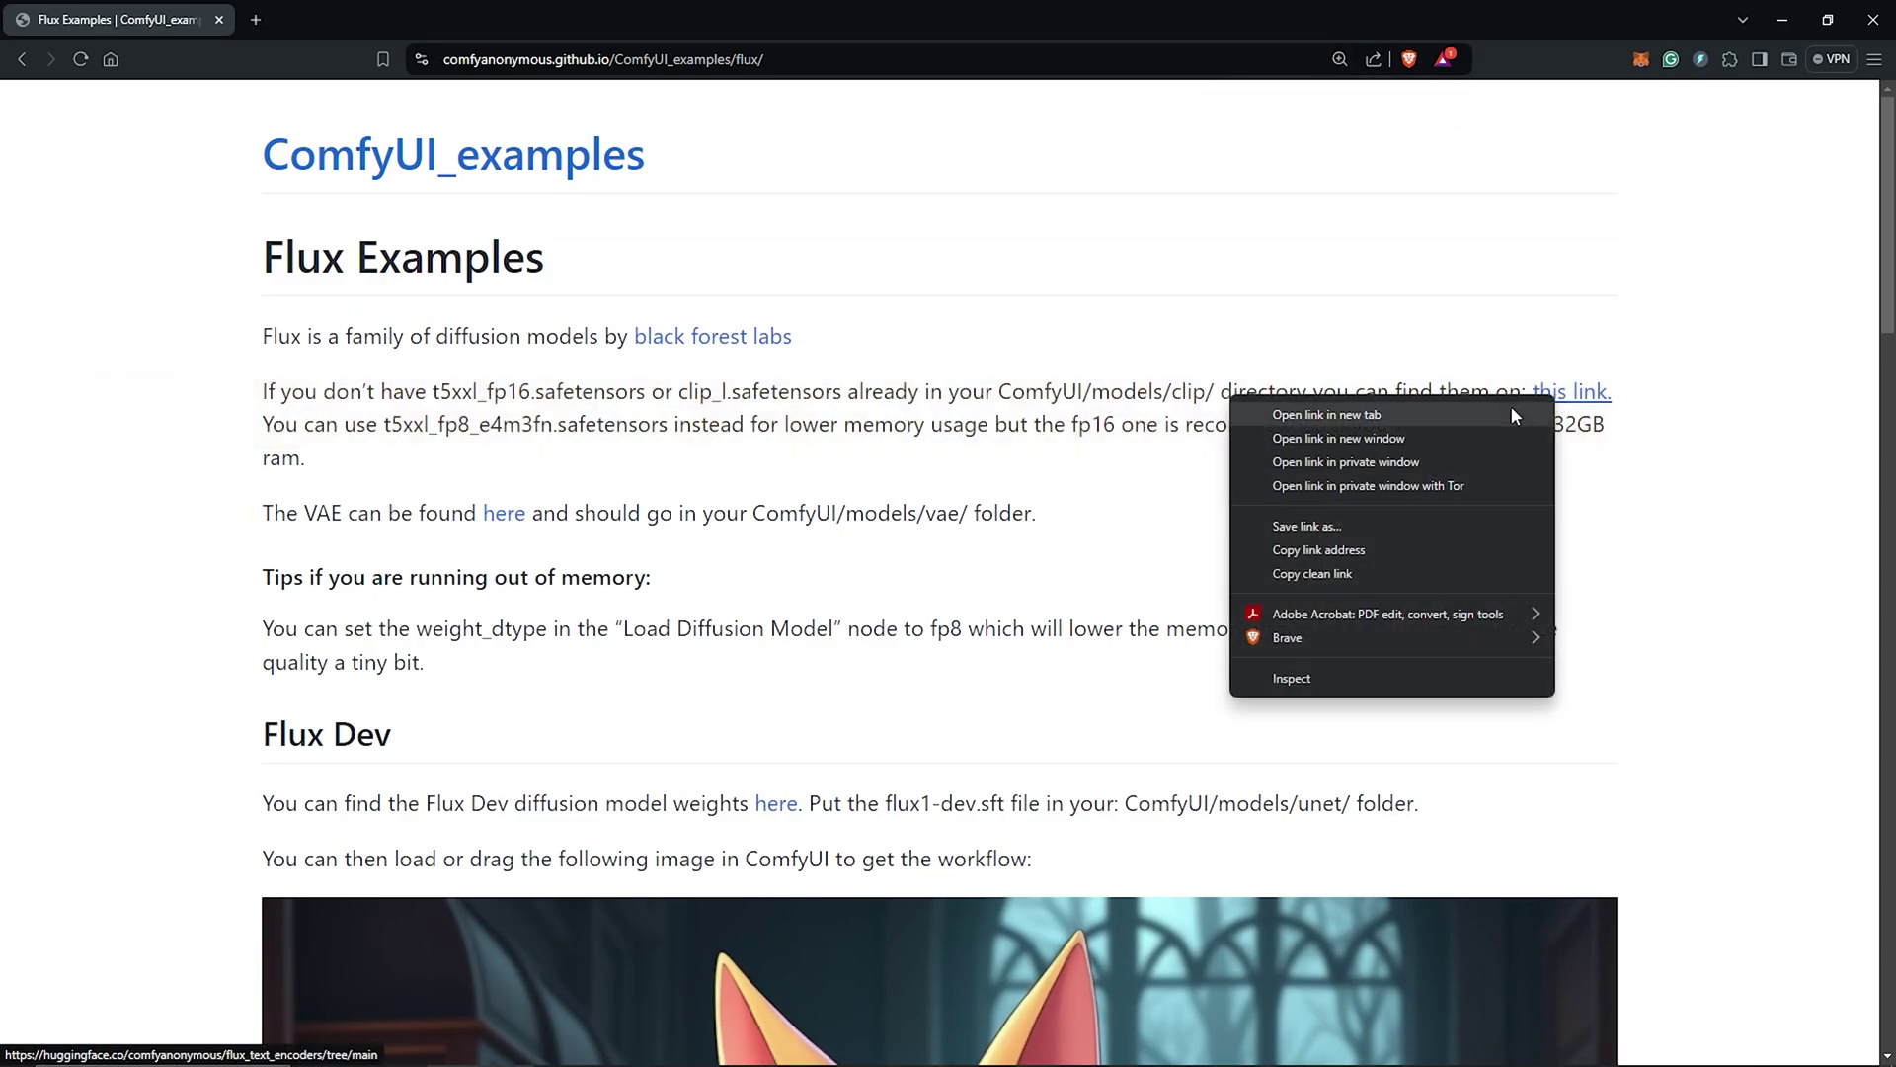
{"action": "left_click", "coordinate": [1512, 408]}
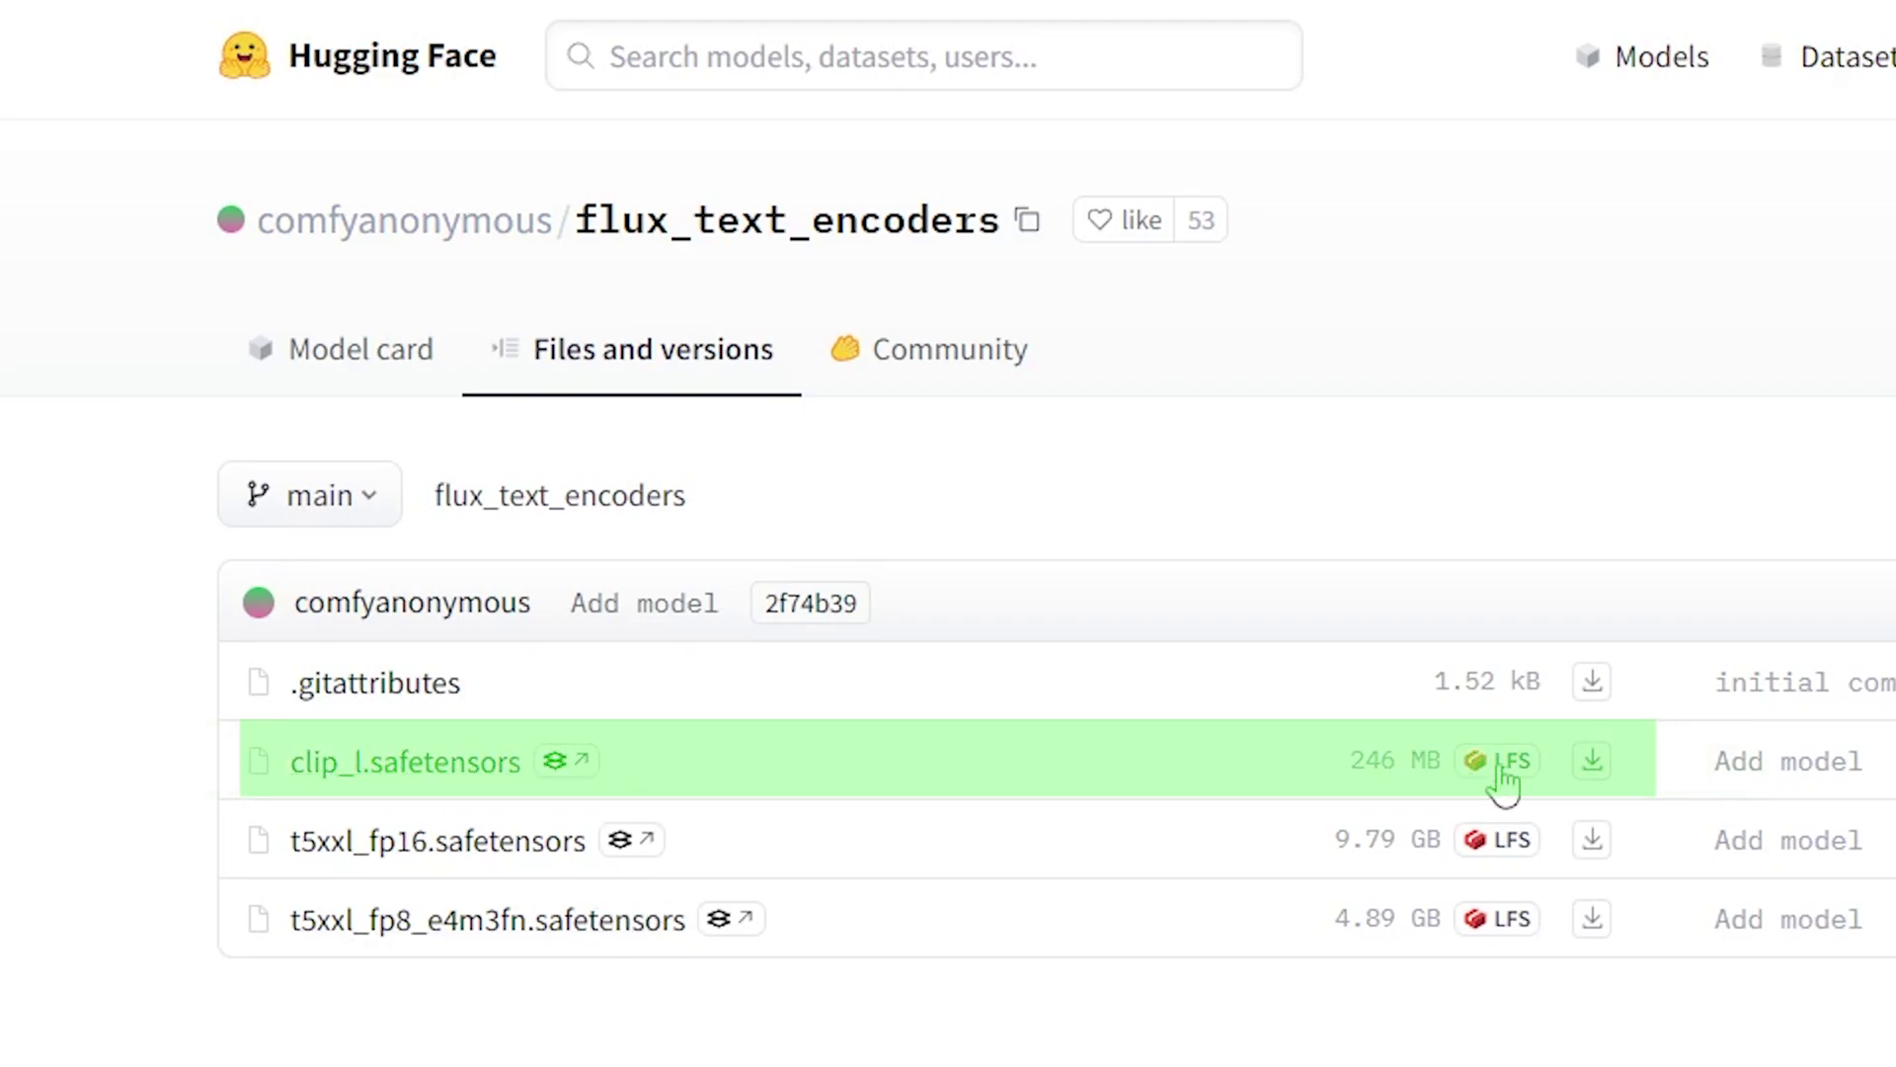
Download clip_l.safetensors from the flux_text_encoders repository into the ComfyUI/models/clip folder.
{"action": "left_click", "coordinate": [1592, 761]}
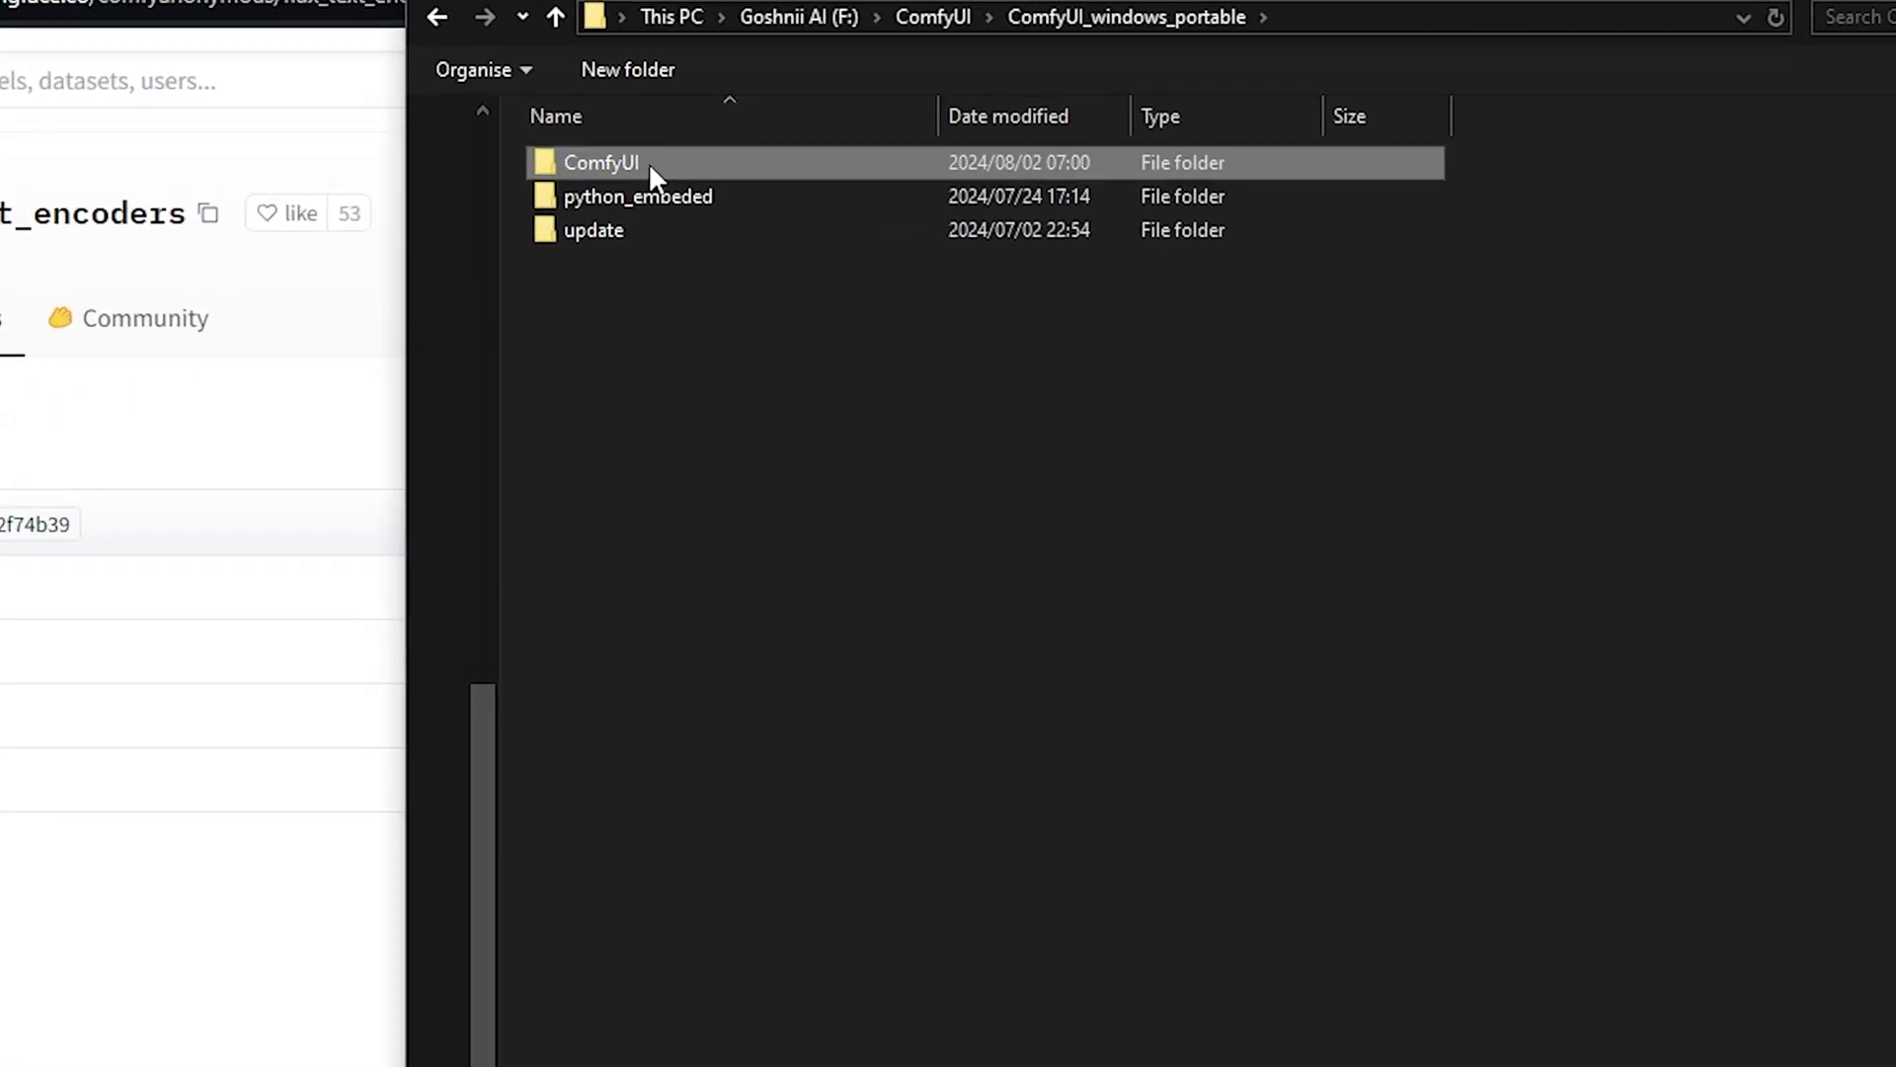
{"action": "double_click", "coordinate": [648, 162]}
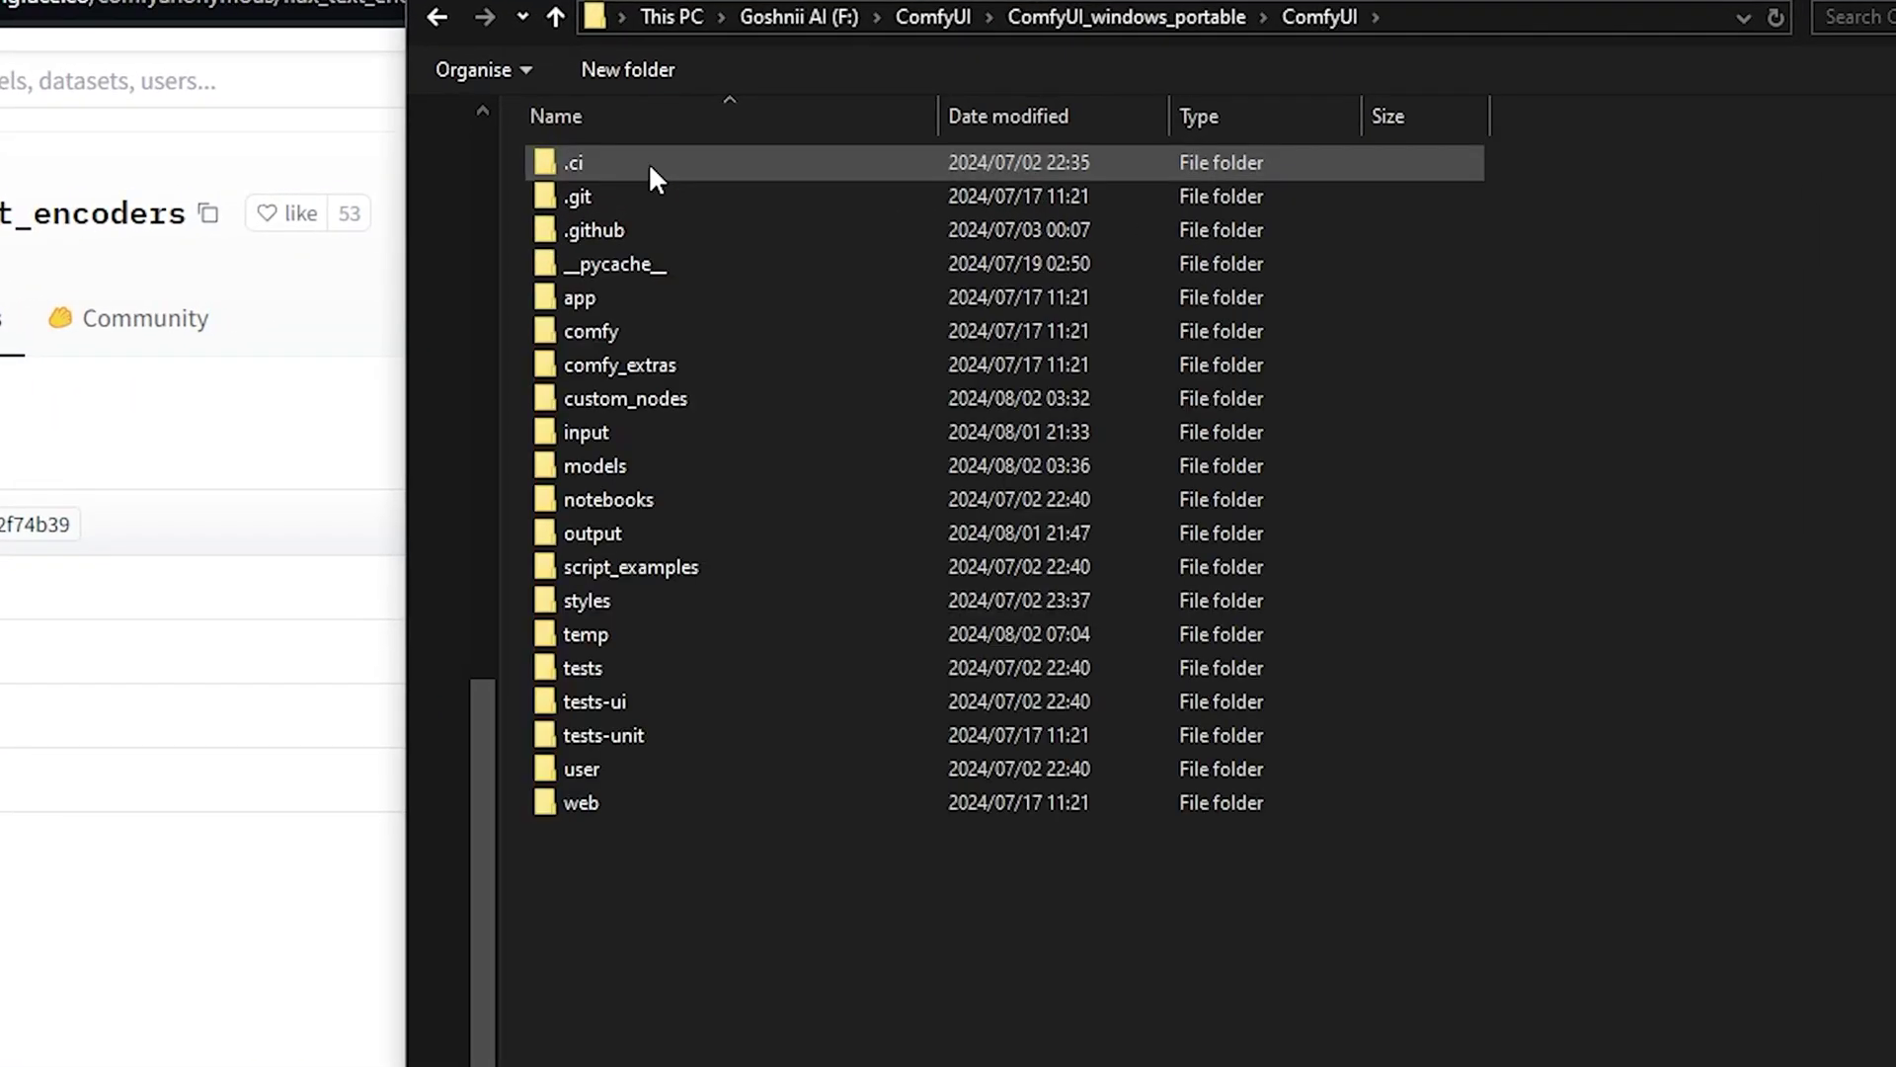
{"action": "double_click", "coordinate": [600, 462]}
{"action": "double_click", "coordinate": [596, 263]}
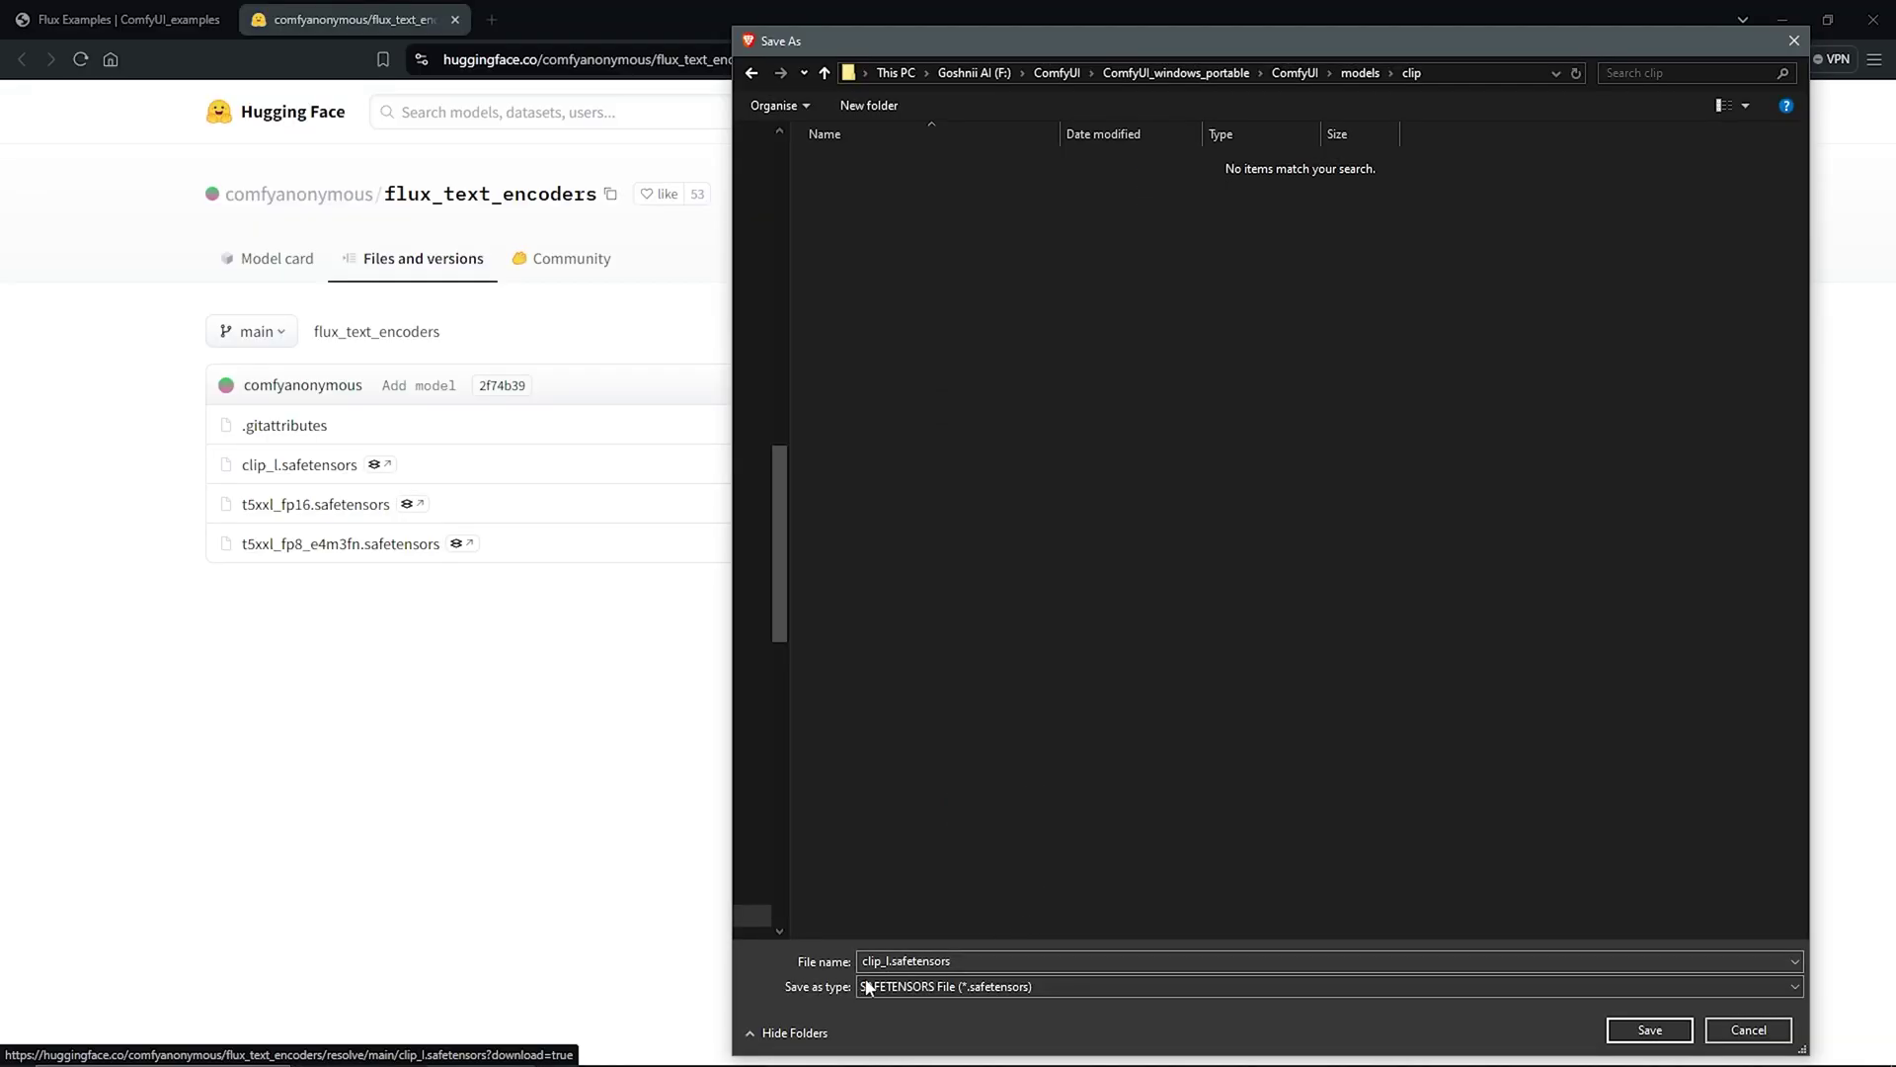
{"action": "left_click", "coordinate": [1646, 1025]}
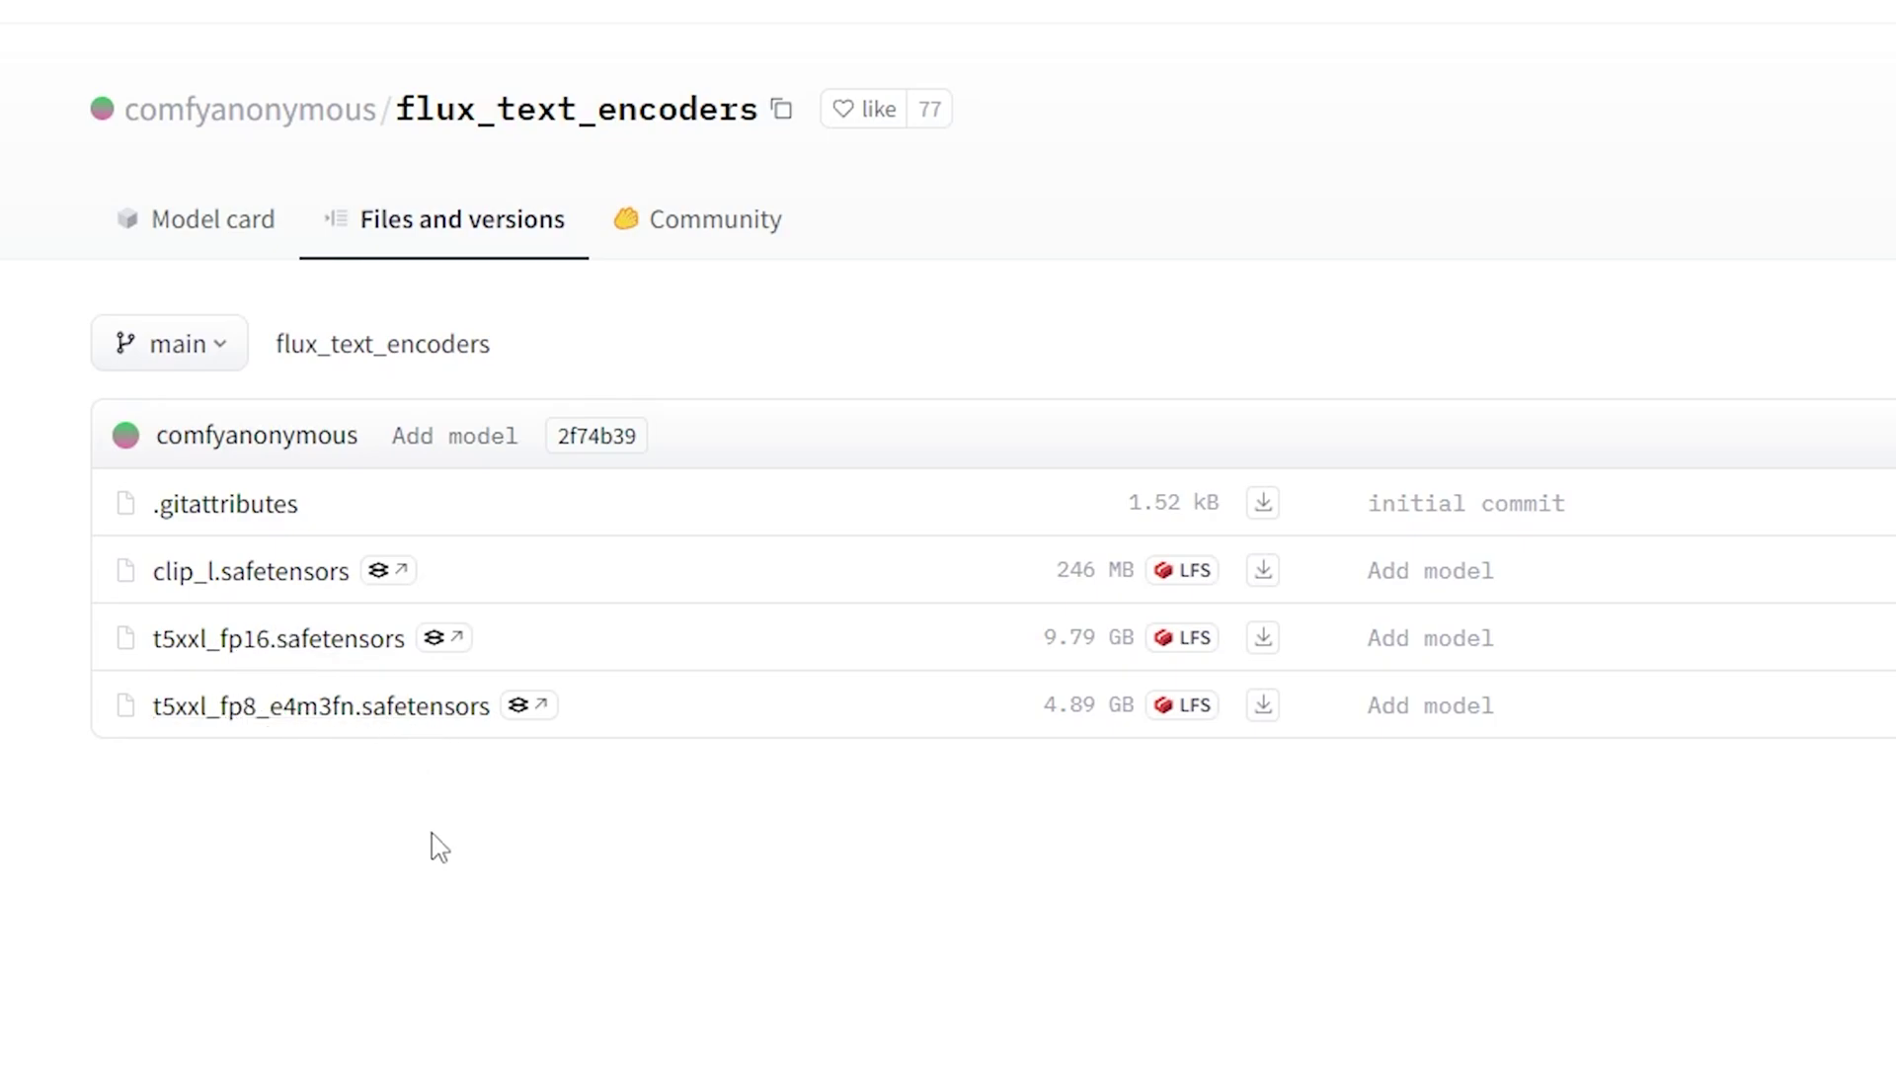
Download t5xxl_fp8_e4m3fn.safetensors into the models/clip folder and close the flux_text_encoders page.
{"action": "left_click", "coordinate": [1263, 706]}
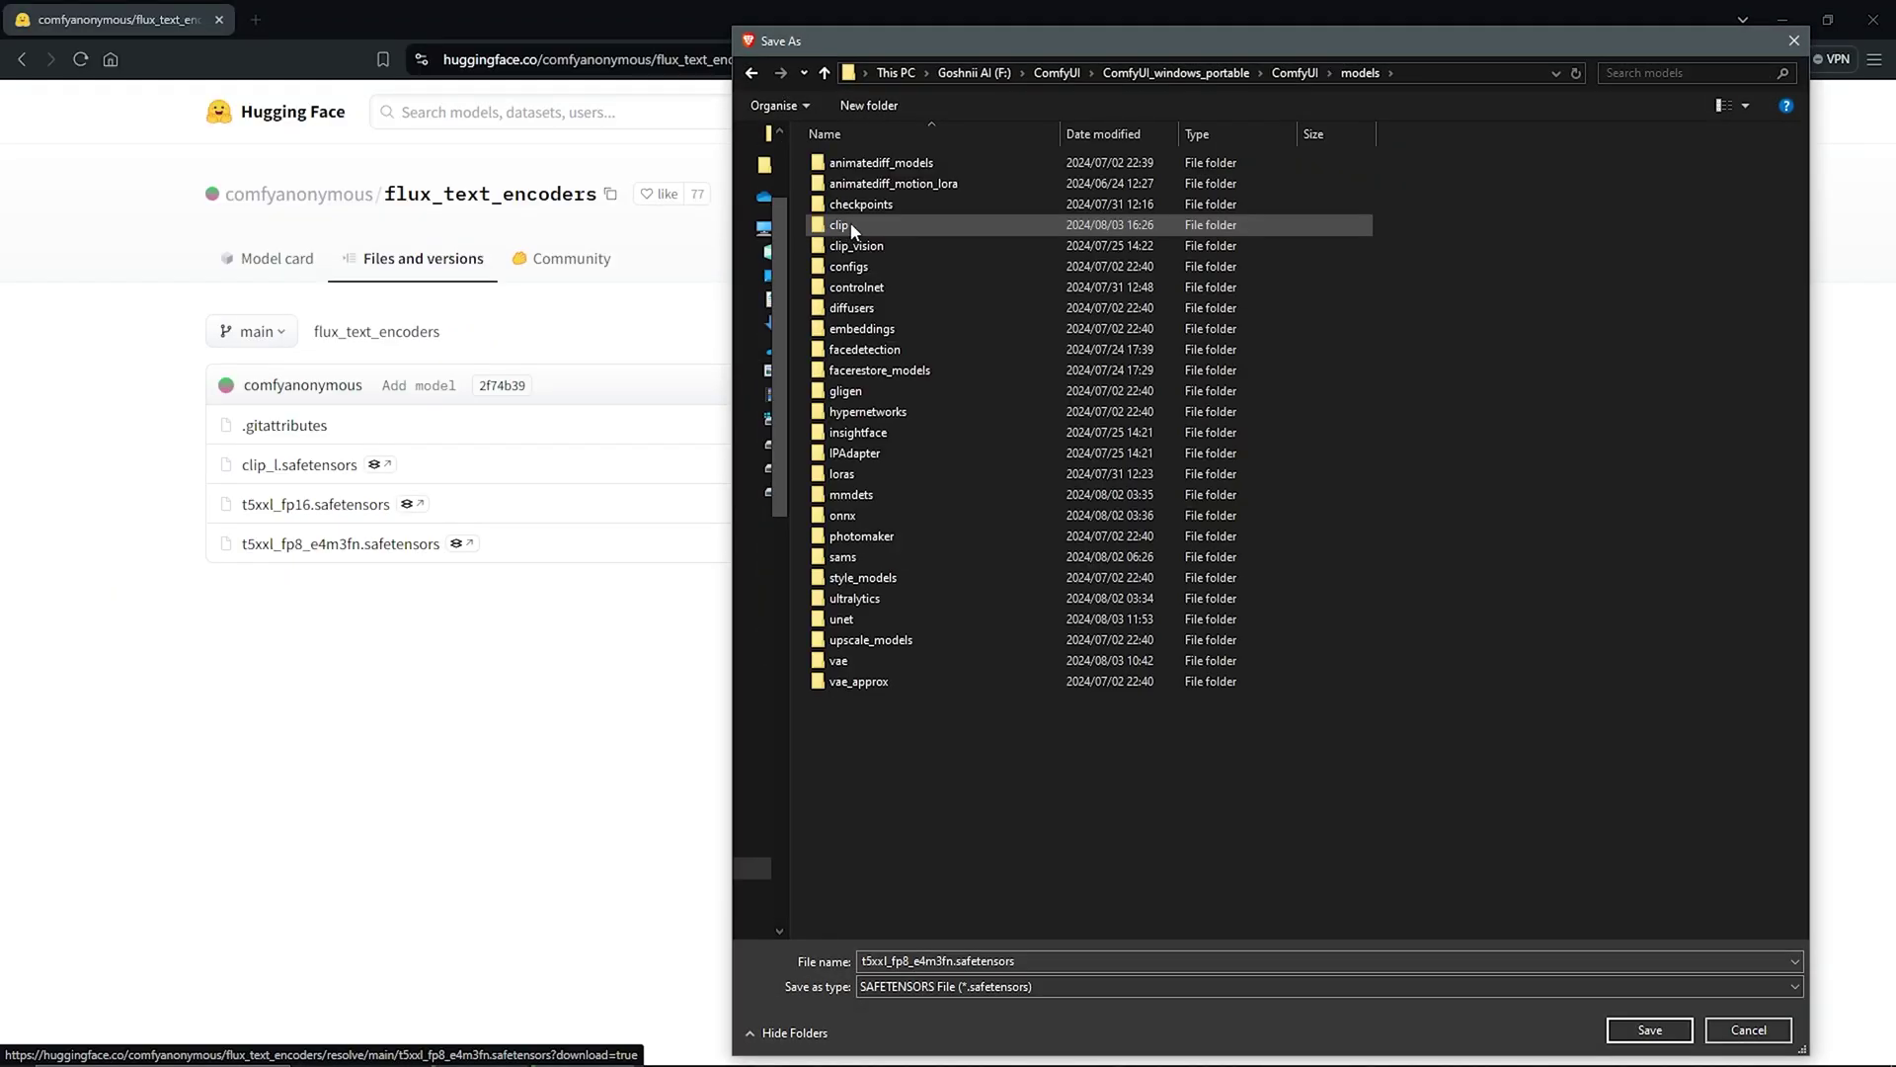
{"action": "double_click", "coordinate": [839, 225]}
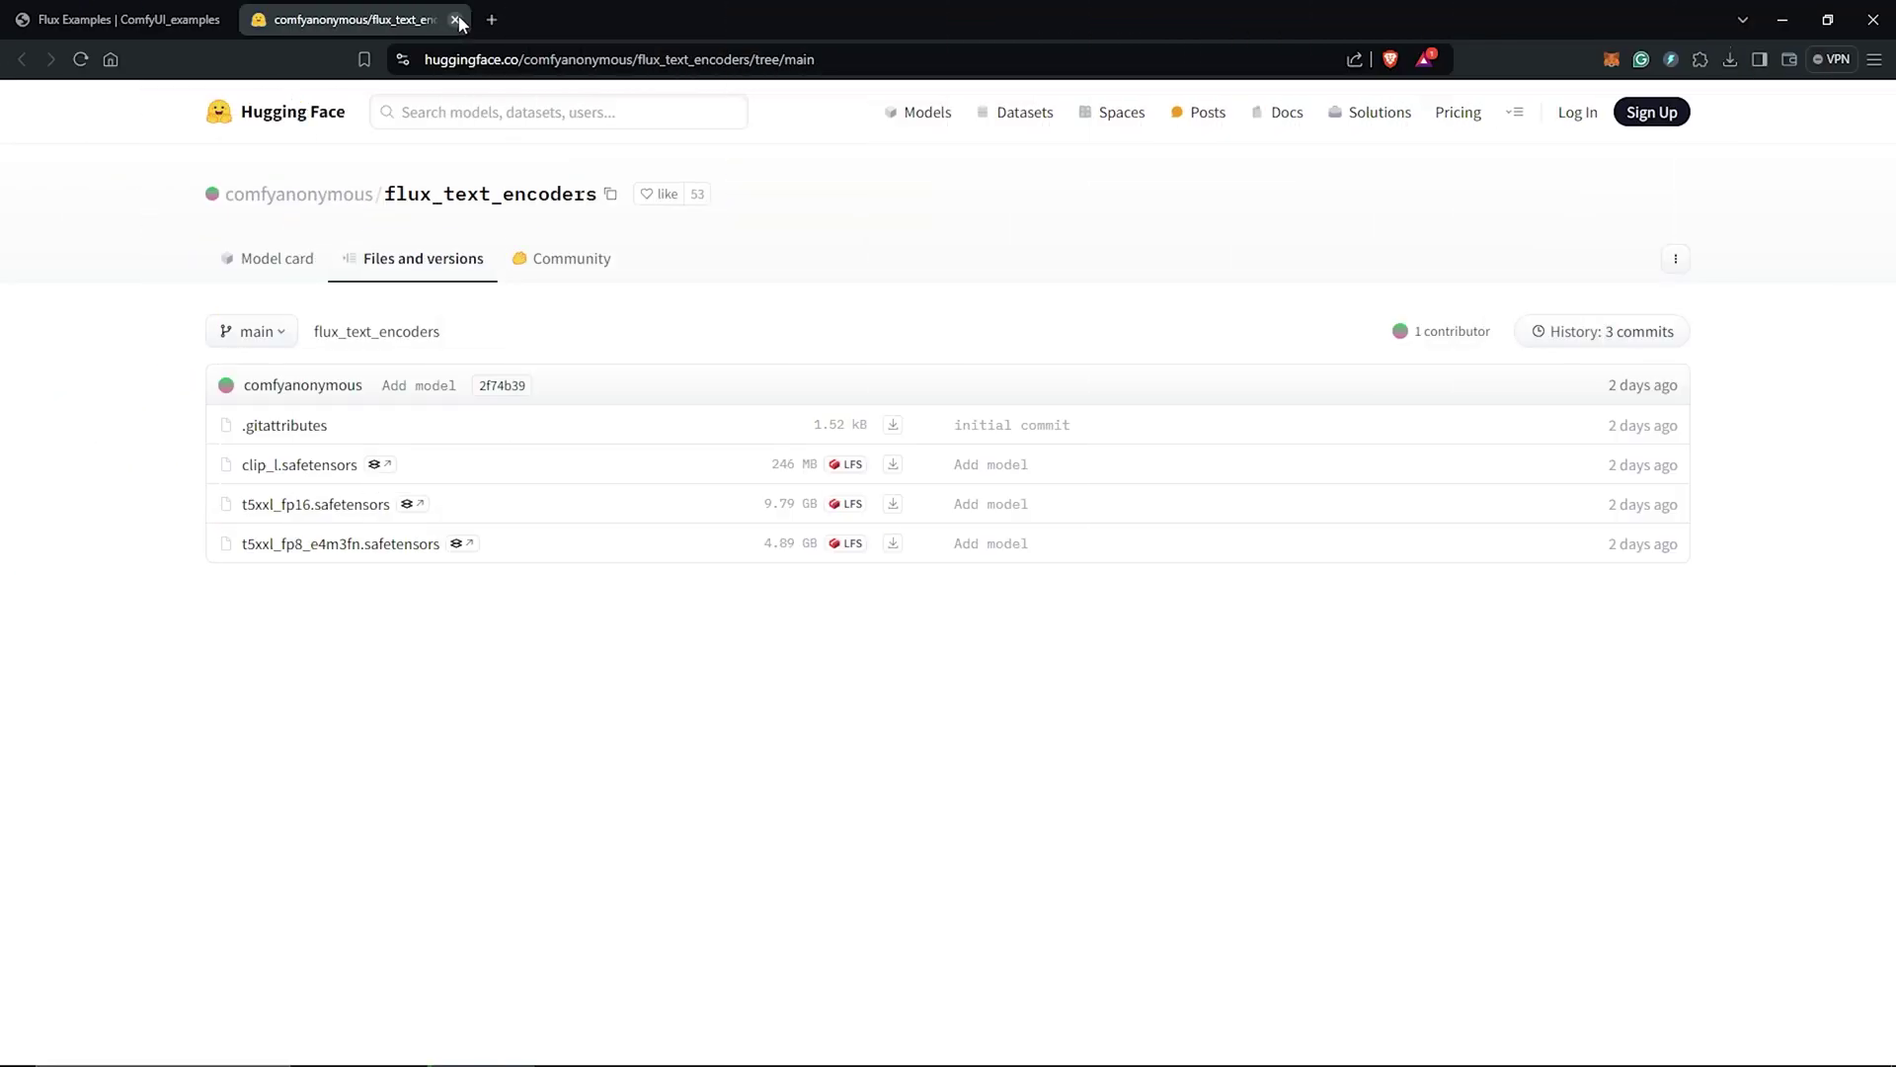
{"action": "left_click", "coordinate": [456, 20]}
Open the VAE download link from the Flux Examples page in a new tab and switch to it.
{"action": "left_click_drag", "start_coordinate": [298, 510], "coordinate": [354, 504]}
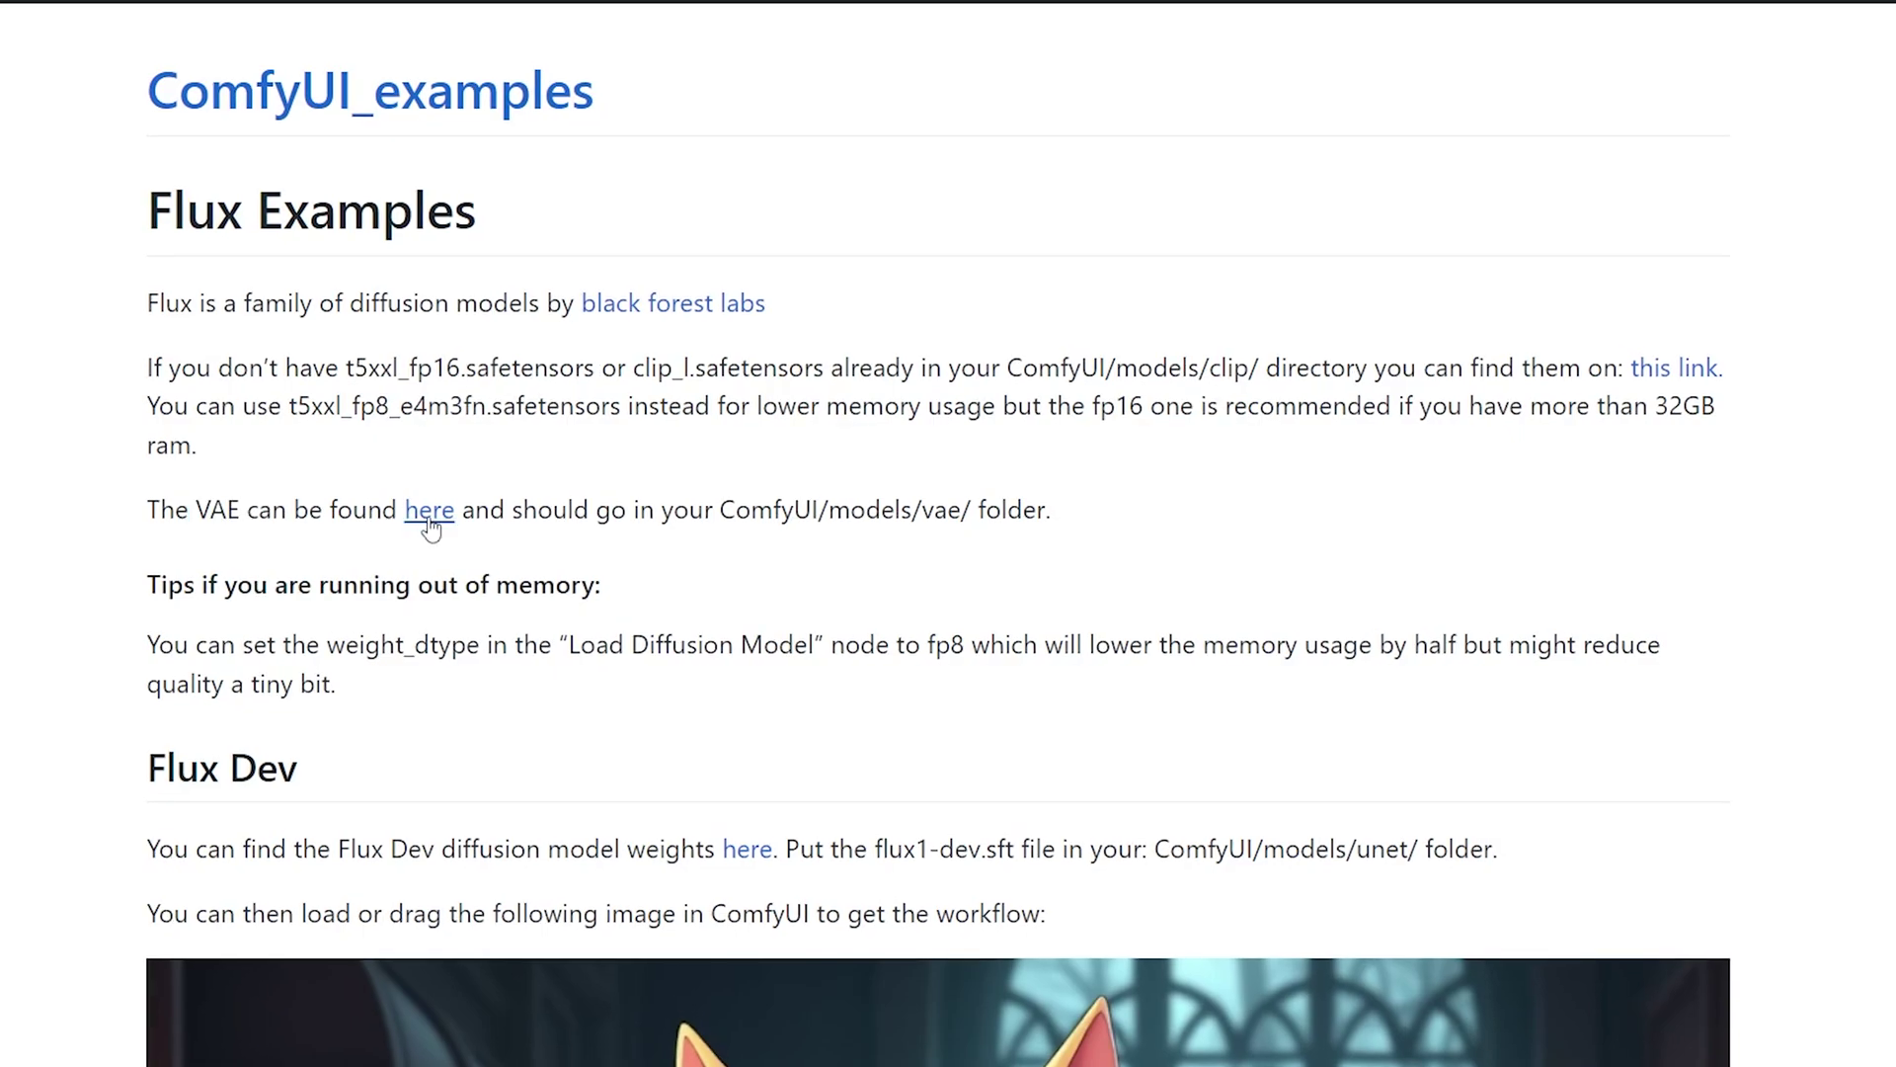
{"action": "right_click", "coordinate": [427, 526]}
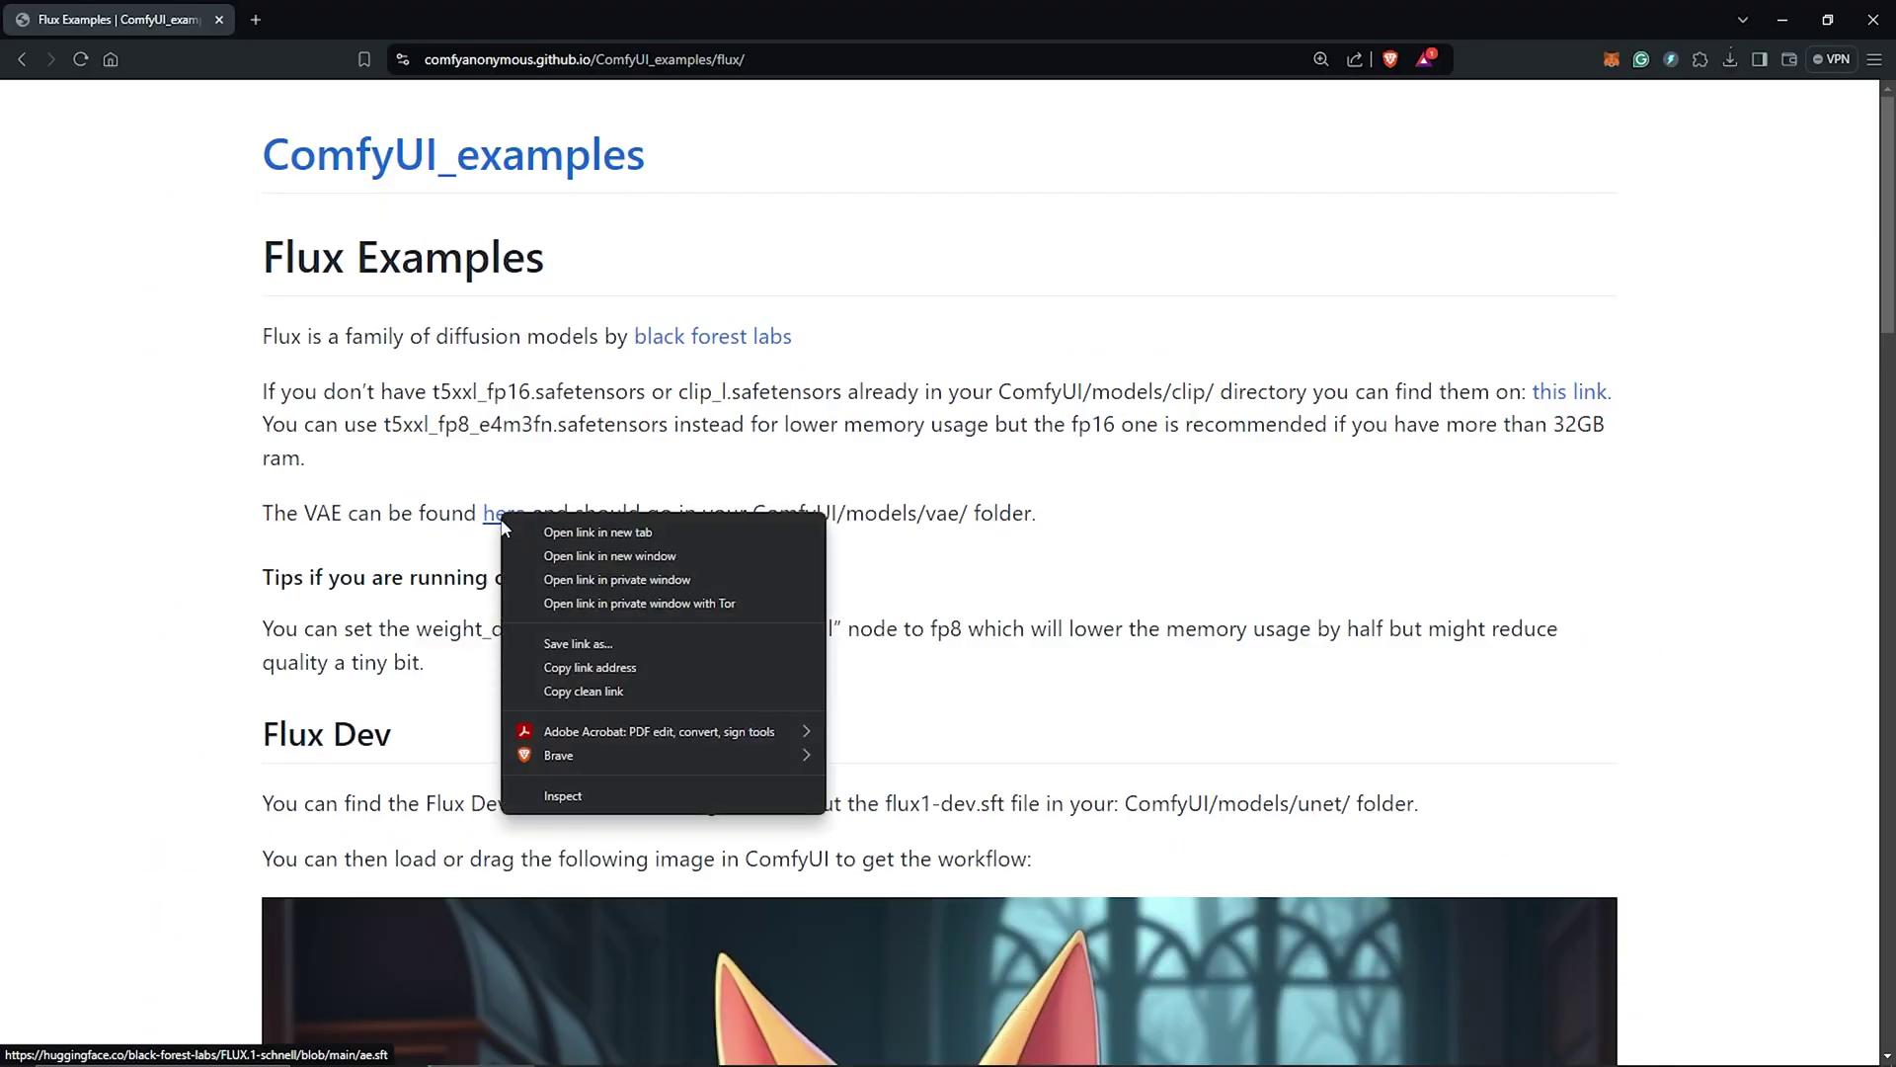
{"action": "left_click", "coordinate": [518, 530]}
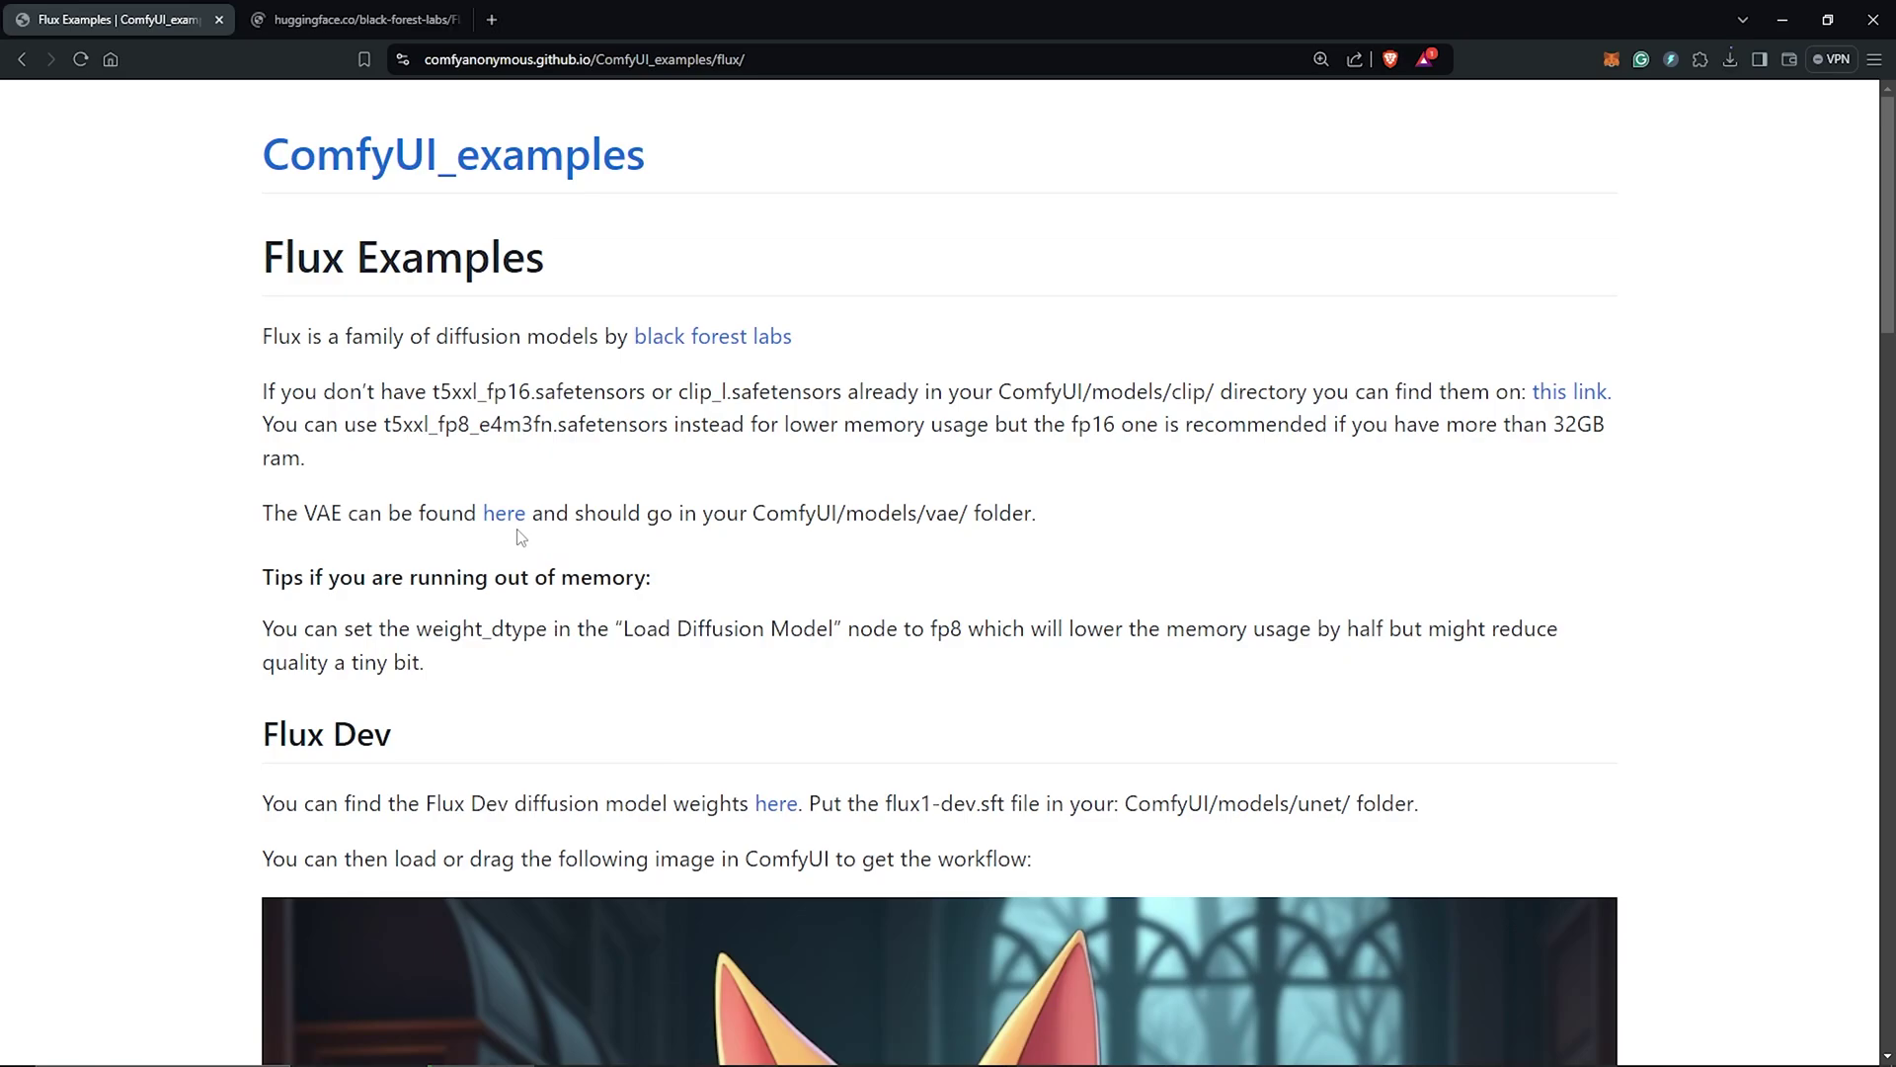
{"action": "left_click", "coordinate": [373, 15]}
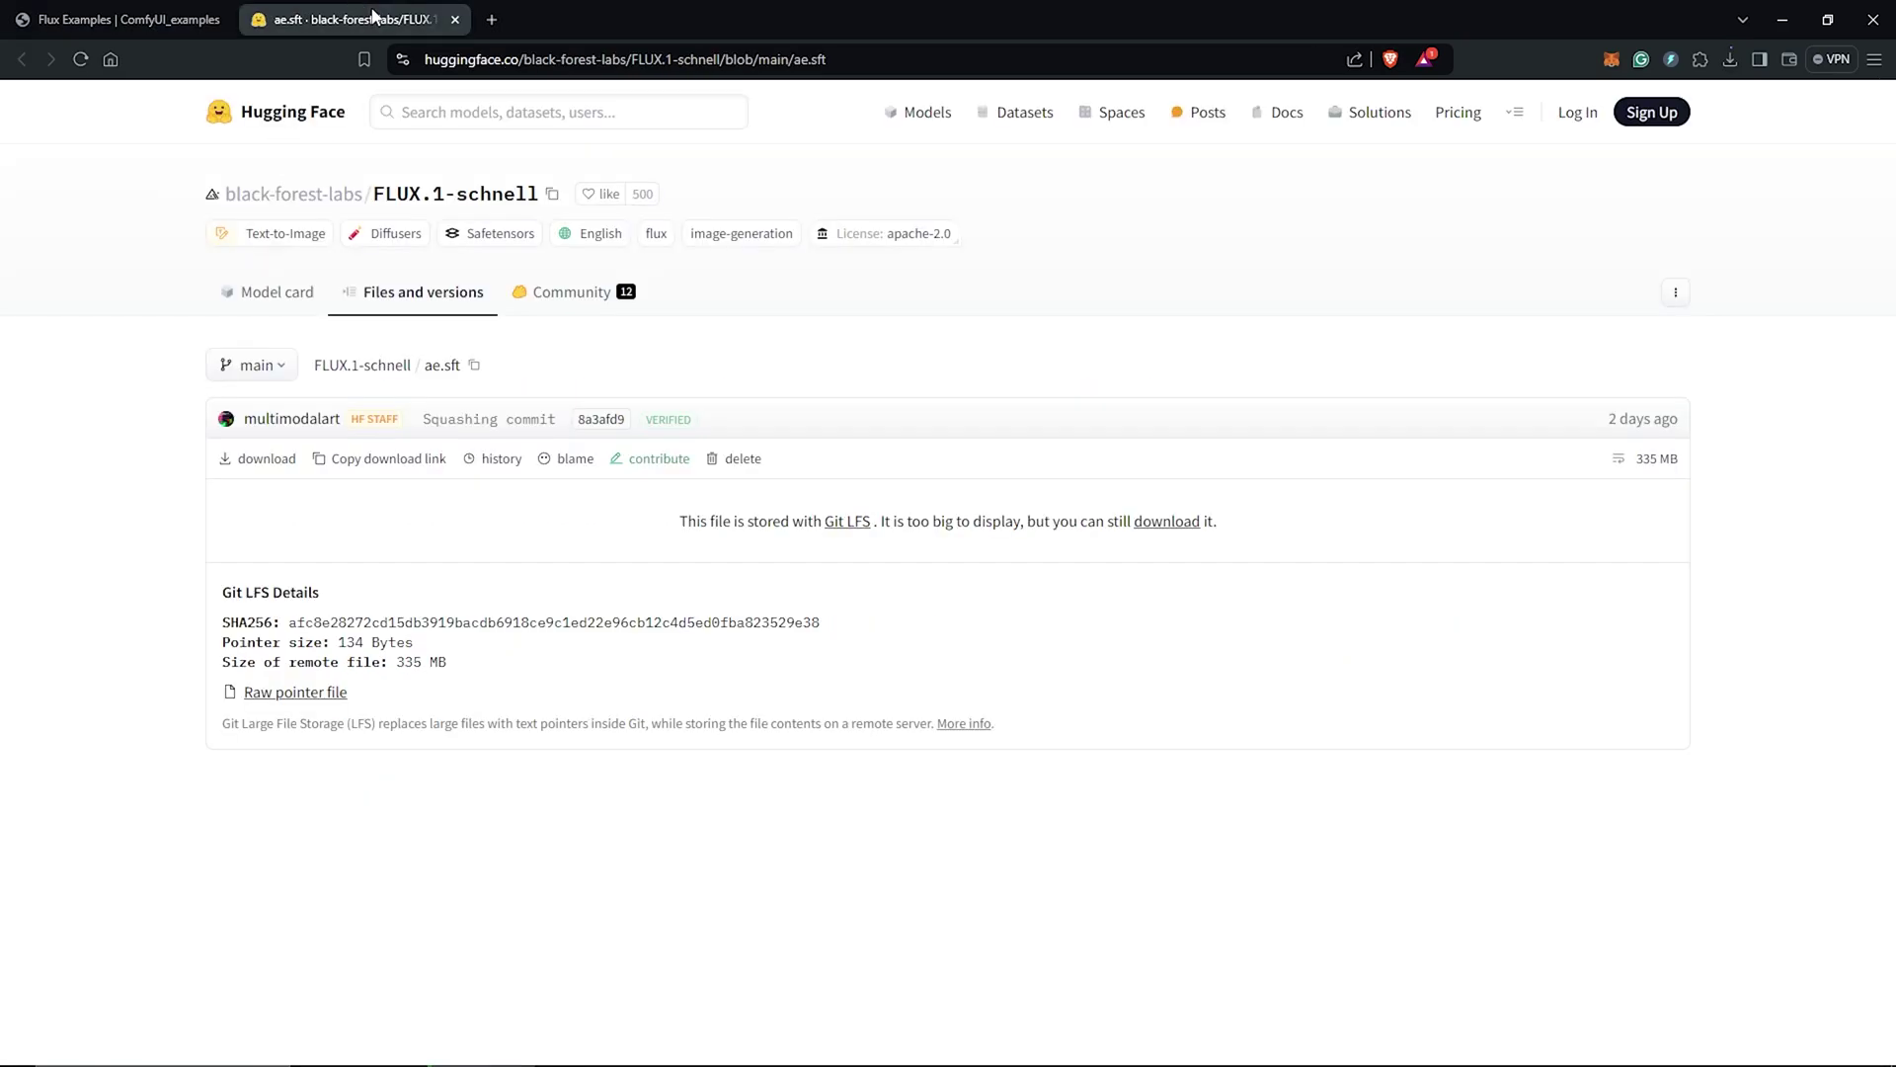
Download the VAE file ae.sft into the ComfyUI/models/vae folder and close its Hugging Face page.
{"action": "left_click", "coordinate": [264, 459]}
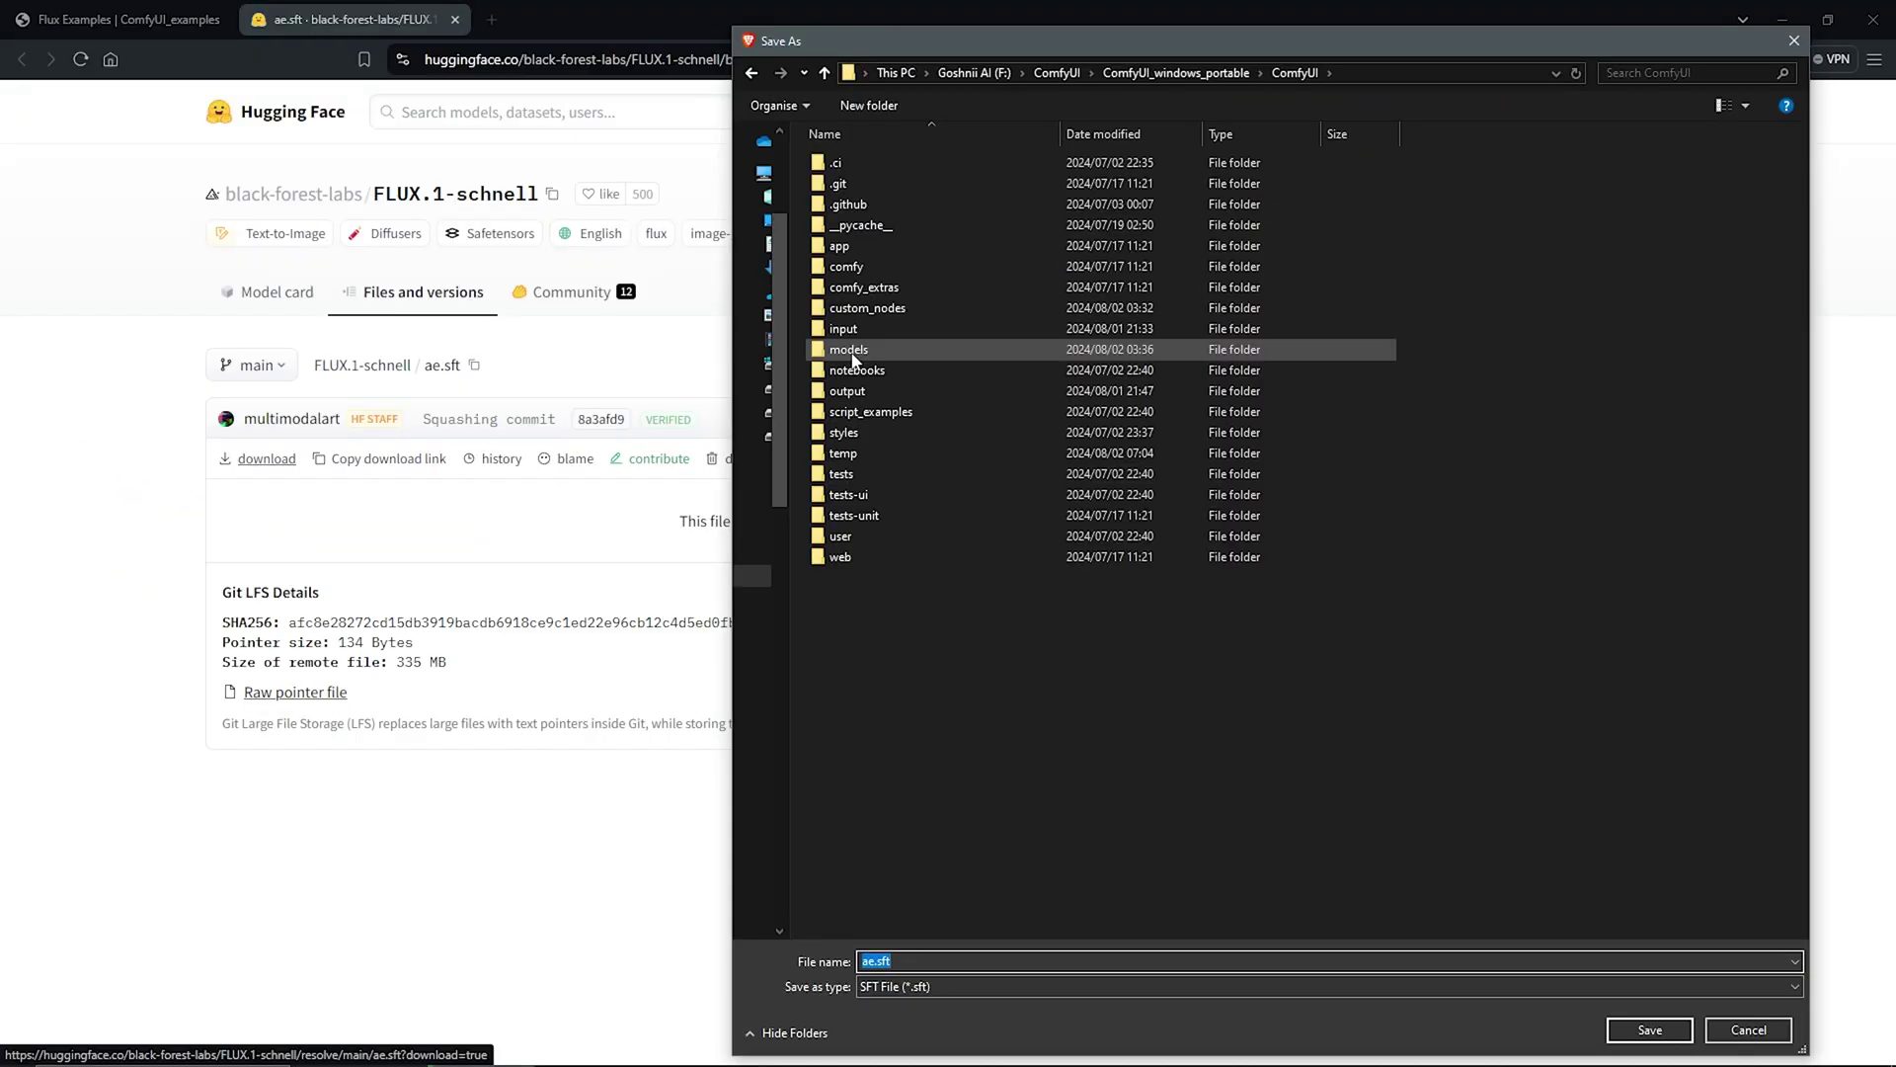
{"action": "double_click", "coordinate": [850, 351]}
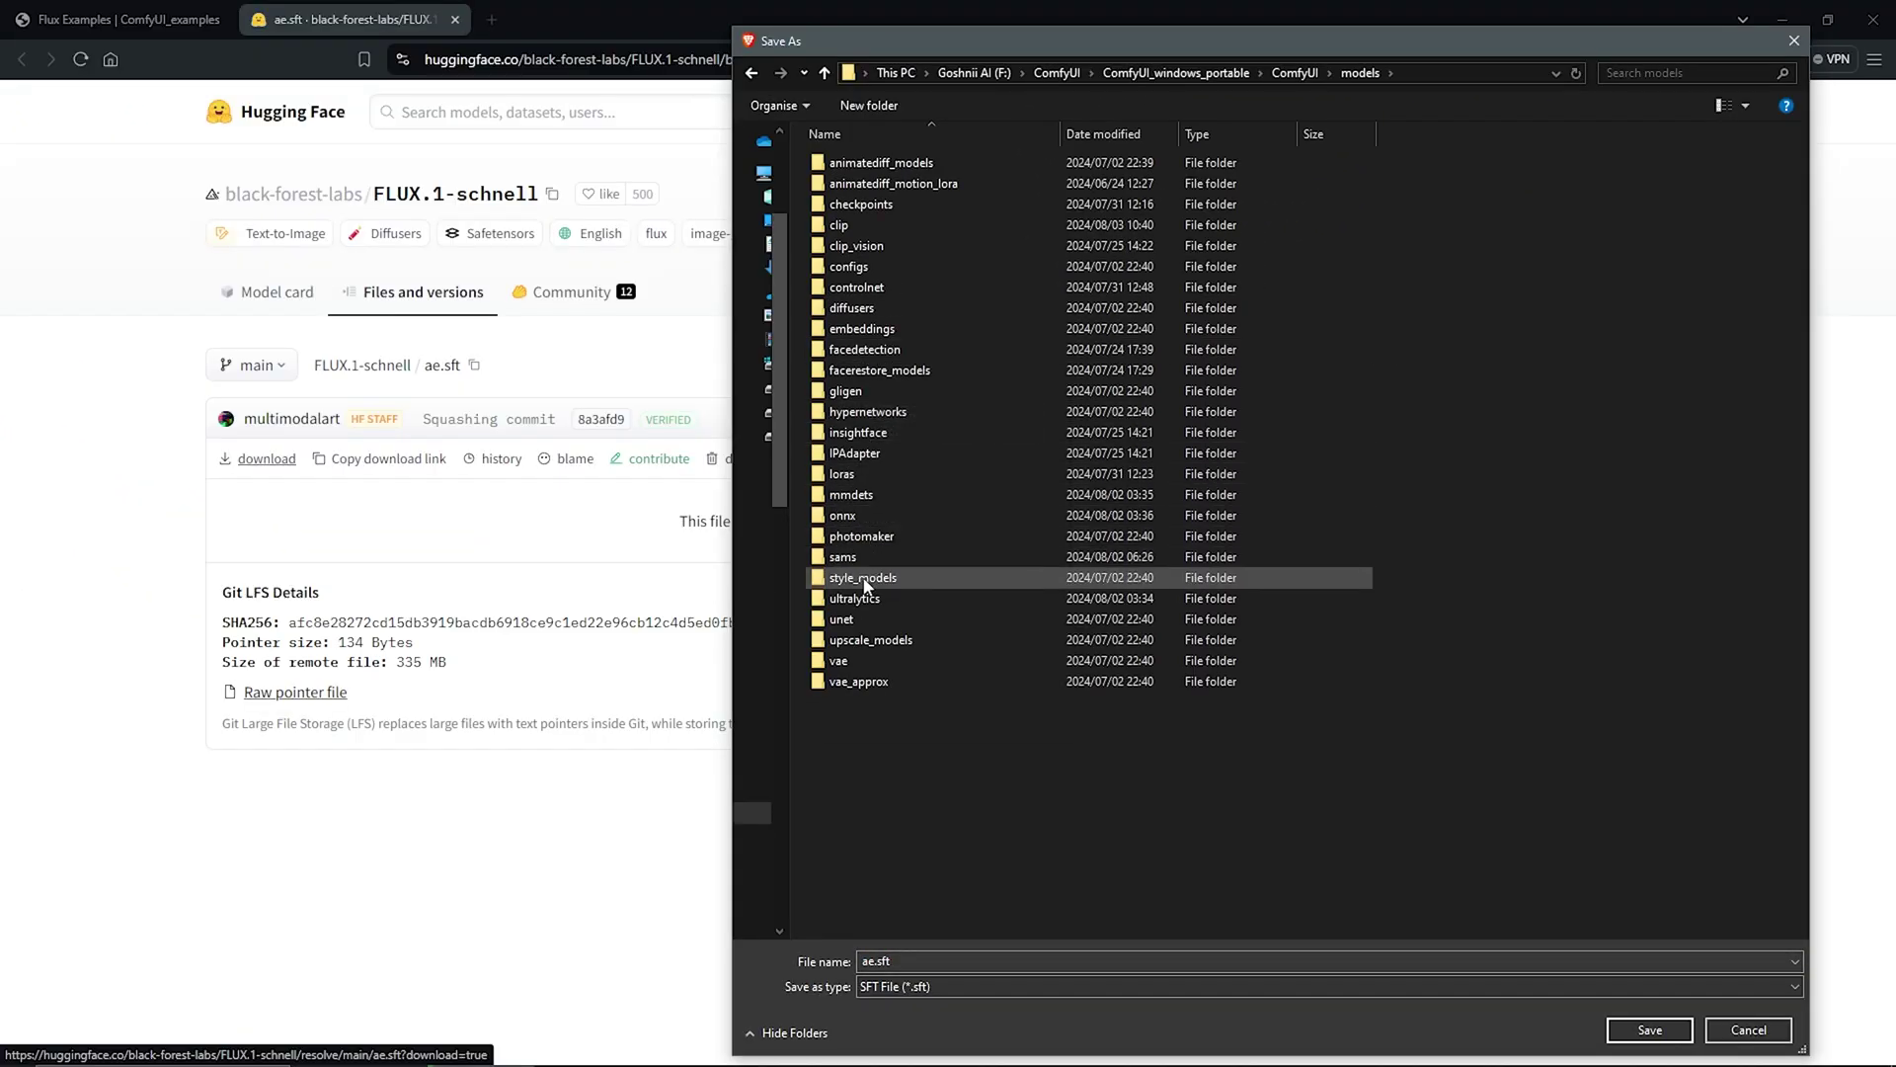
{"action": "double_click", "coordinate": [849, 661]}
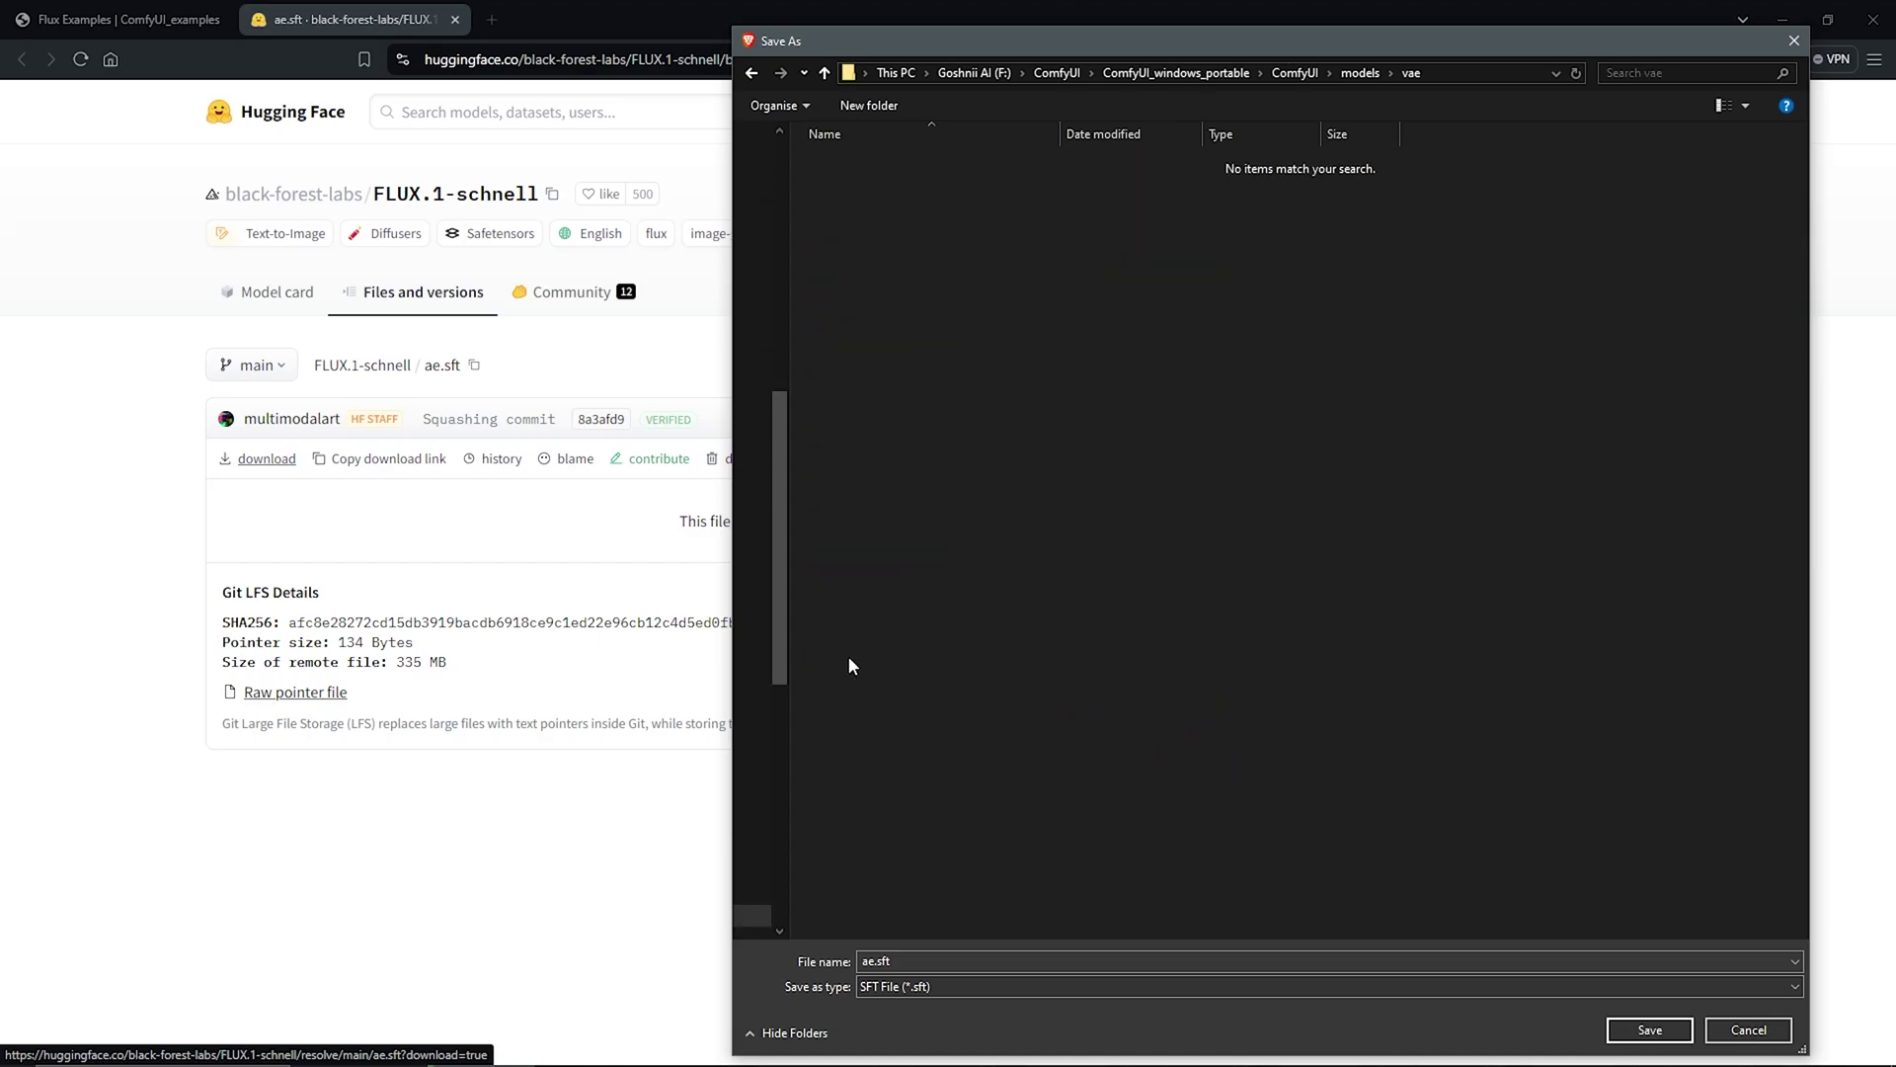
{"action": "left_click", "coordinate": [1647, 1029]}
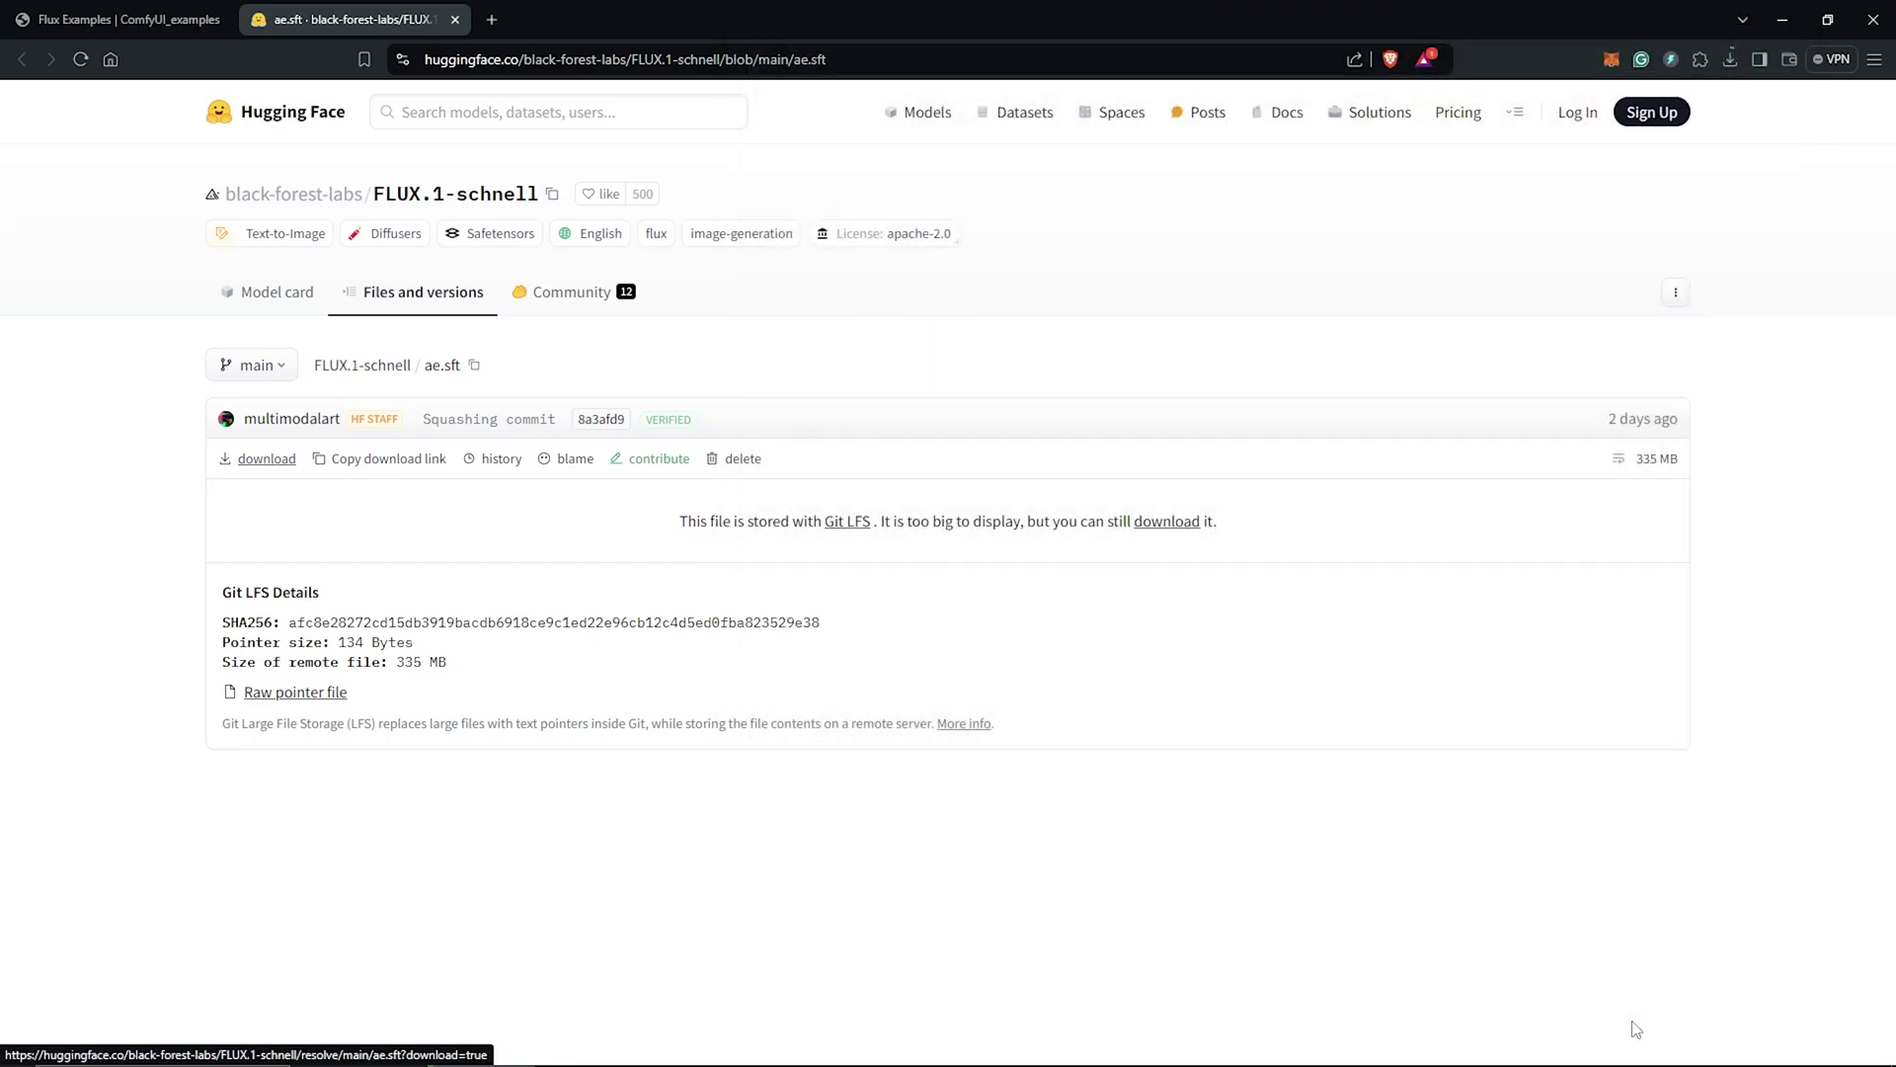
{"action": "left_click", "coordinate": [456, 19]}
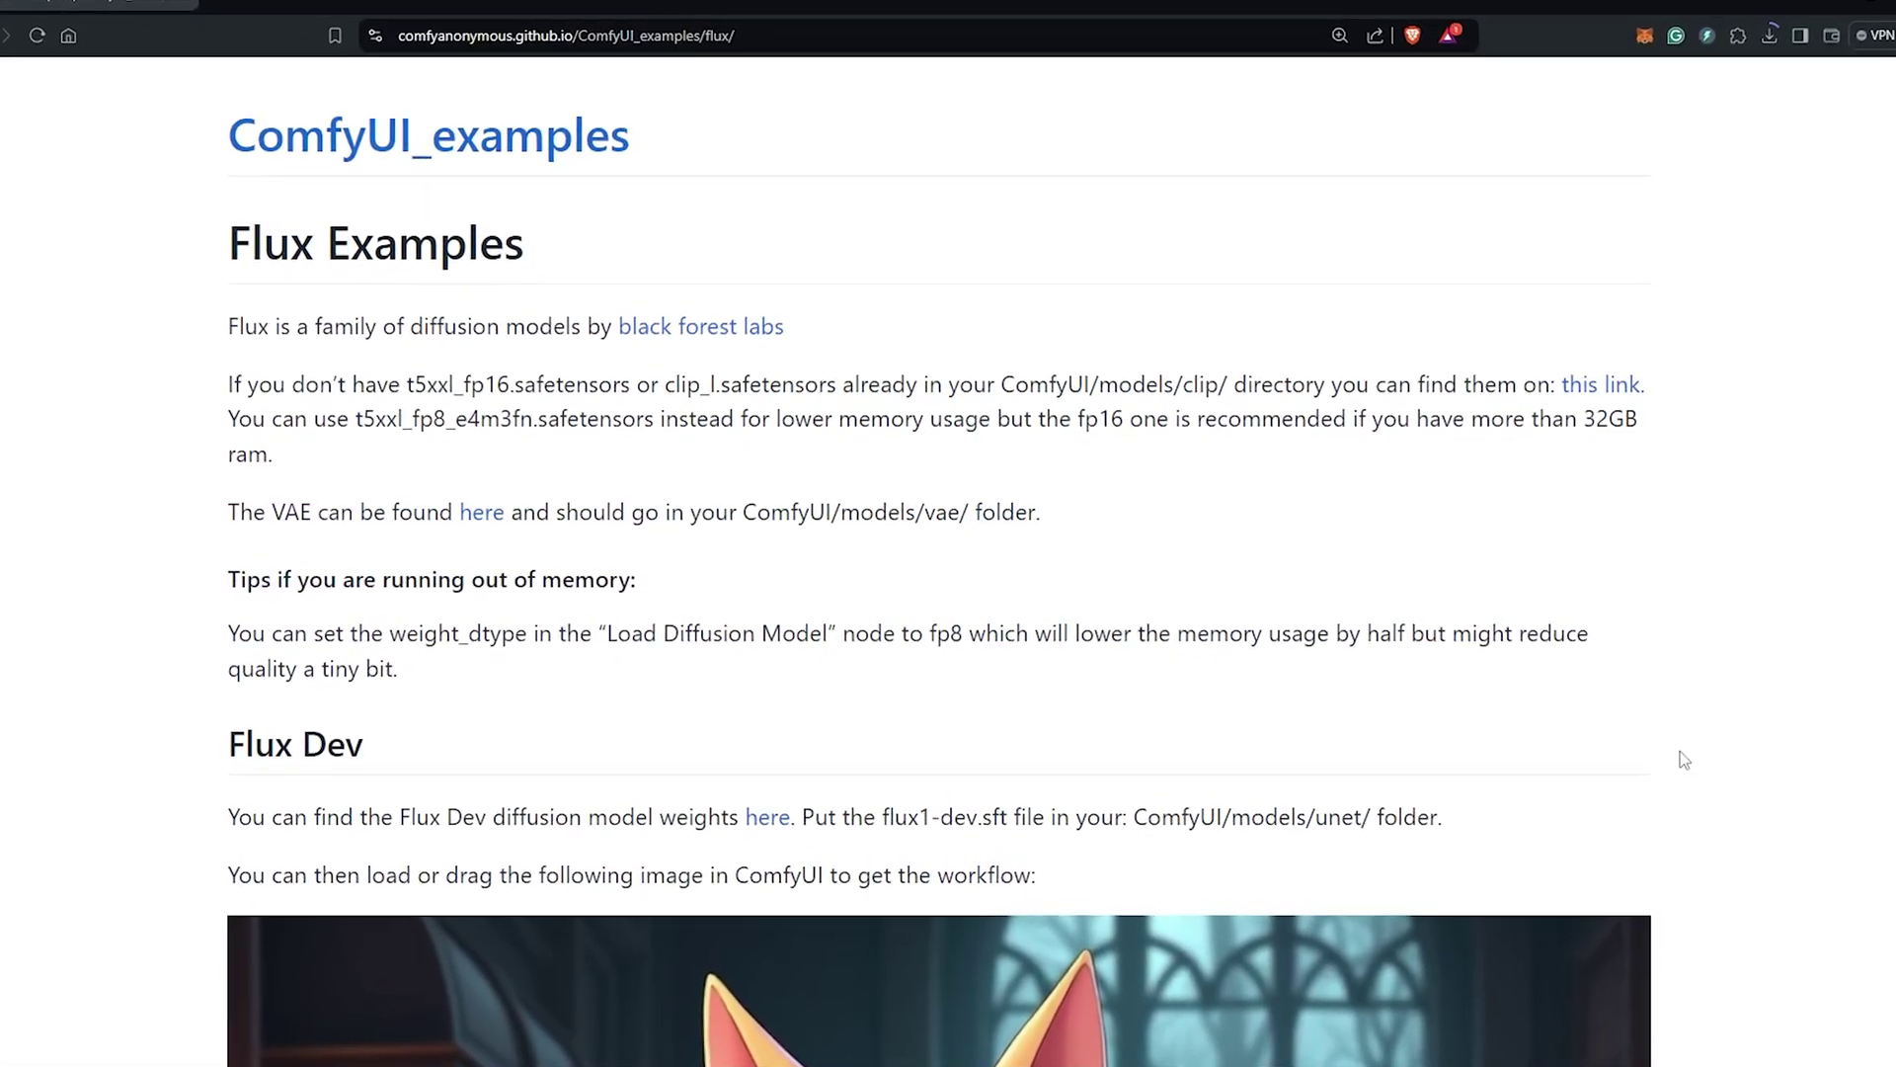
Find the Flux Schnell section on the Flux Examples page and open its diffusion model weights link in a new tab.
{"action": "double_click", "coordinate": [308, 743]}
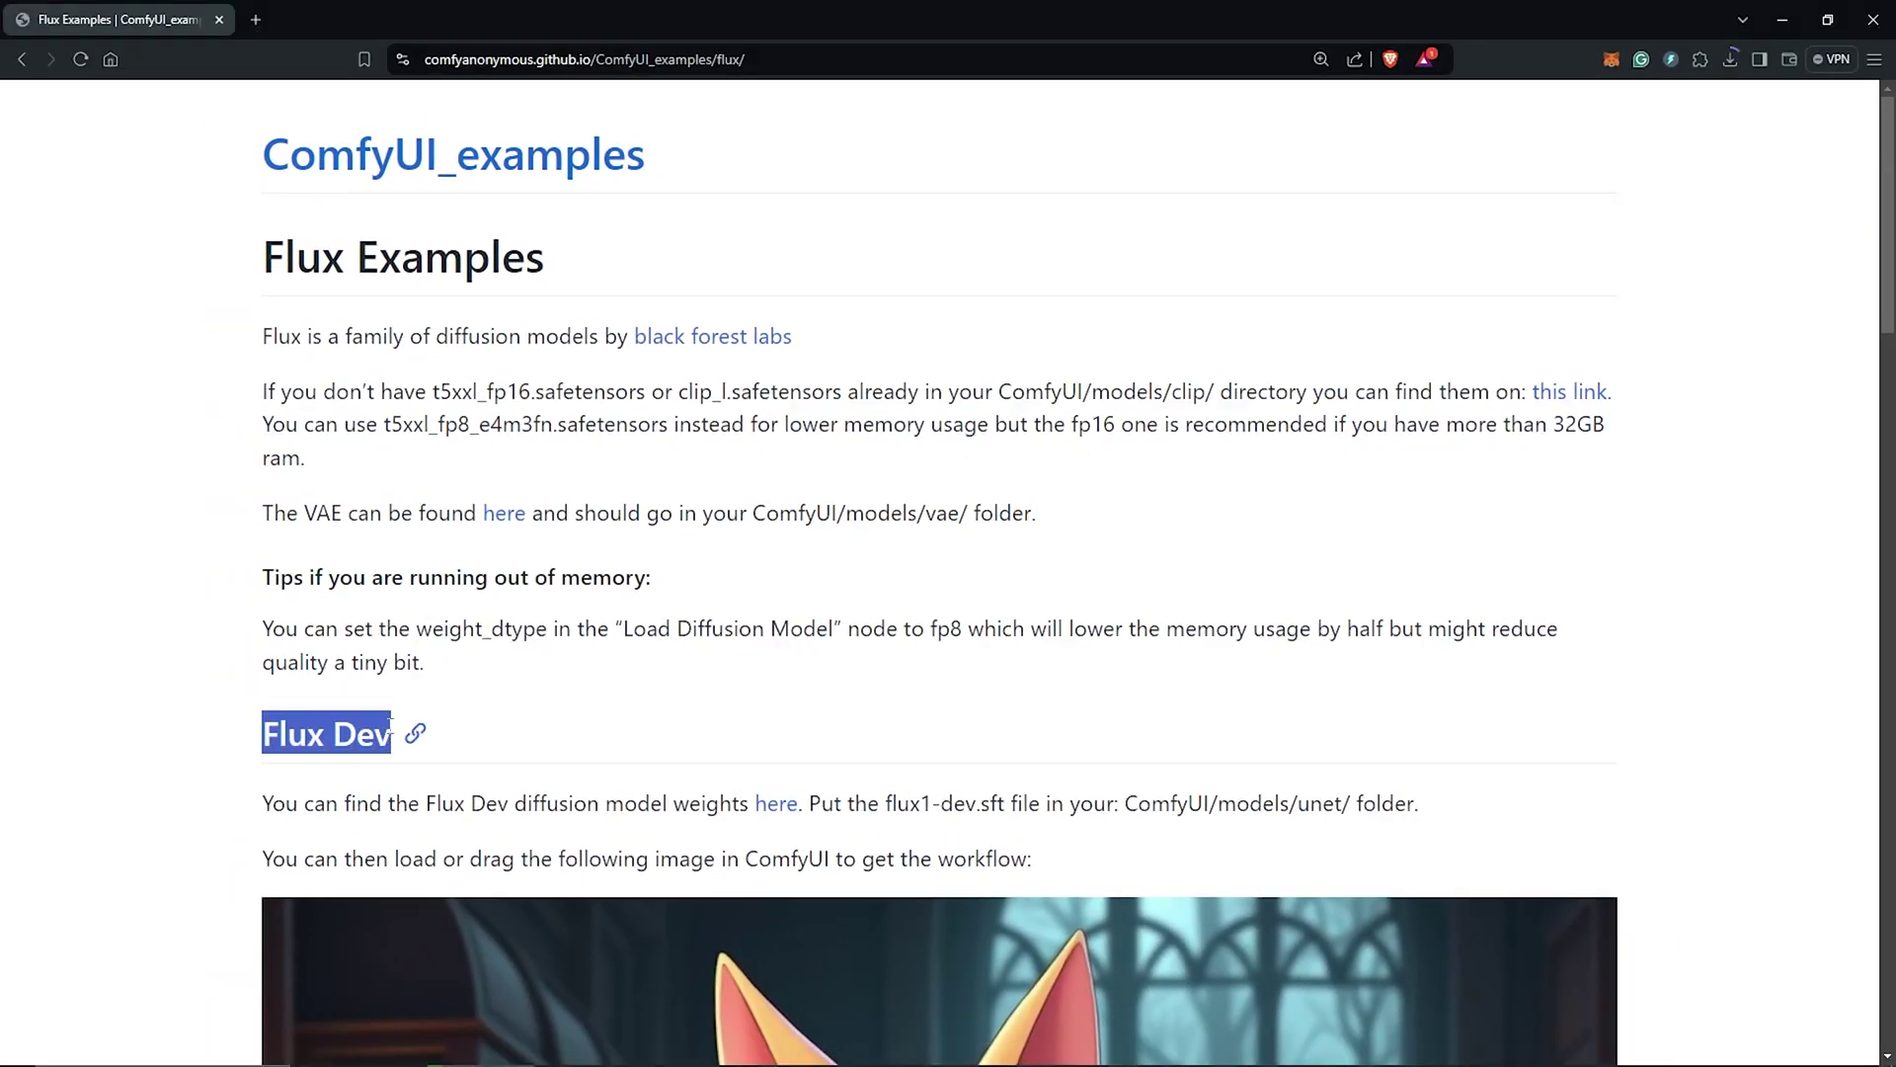
{"action": "scroll", "coordinate": [1431, 664], "scroll_direction": "down", "scroll_amount": 17}
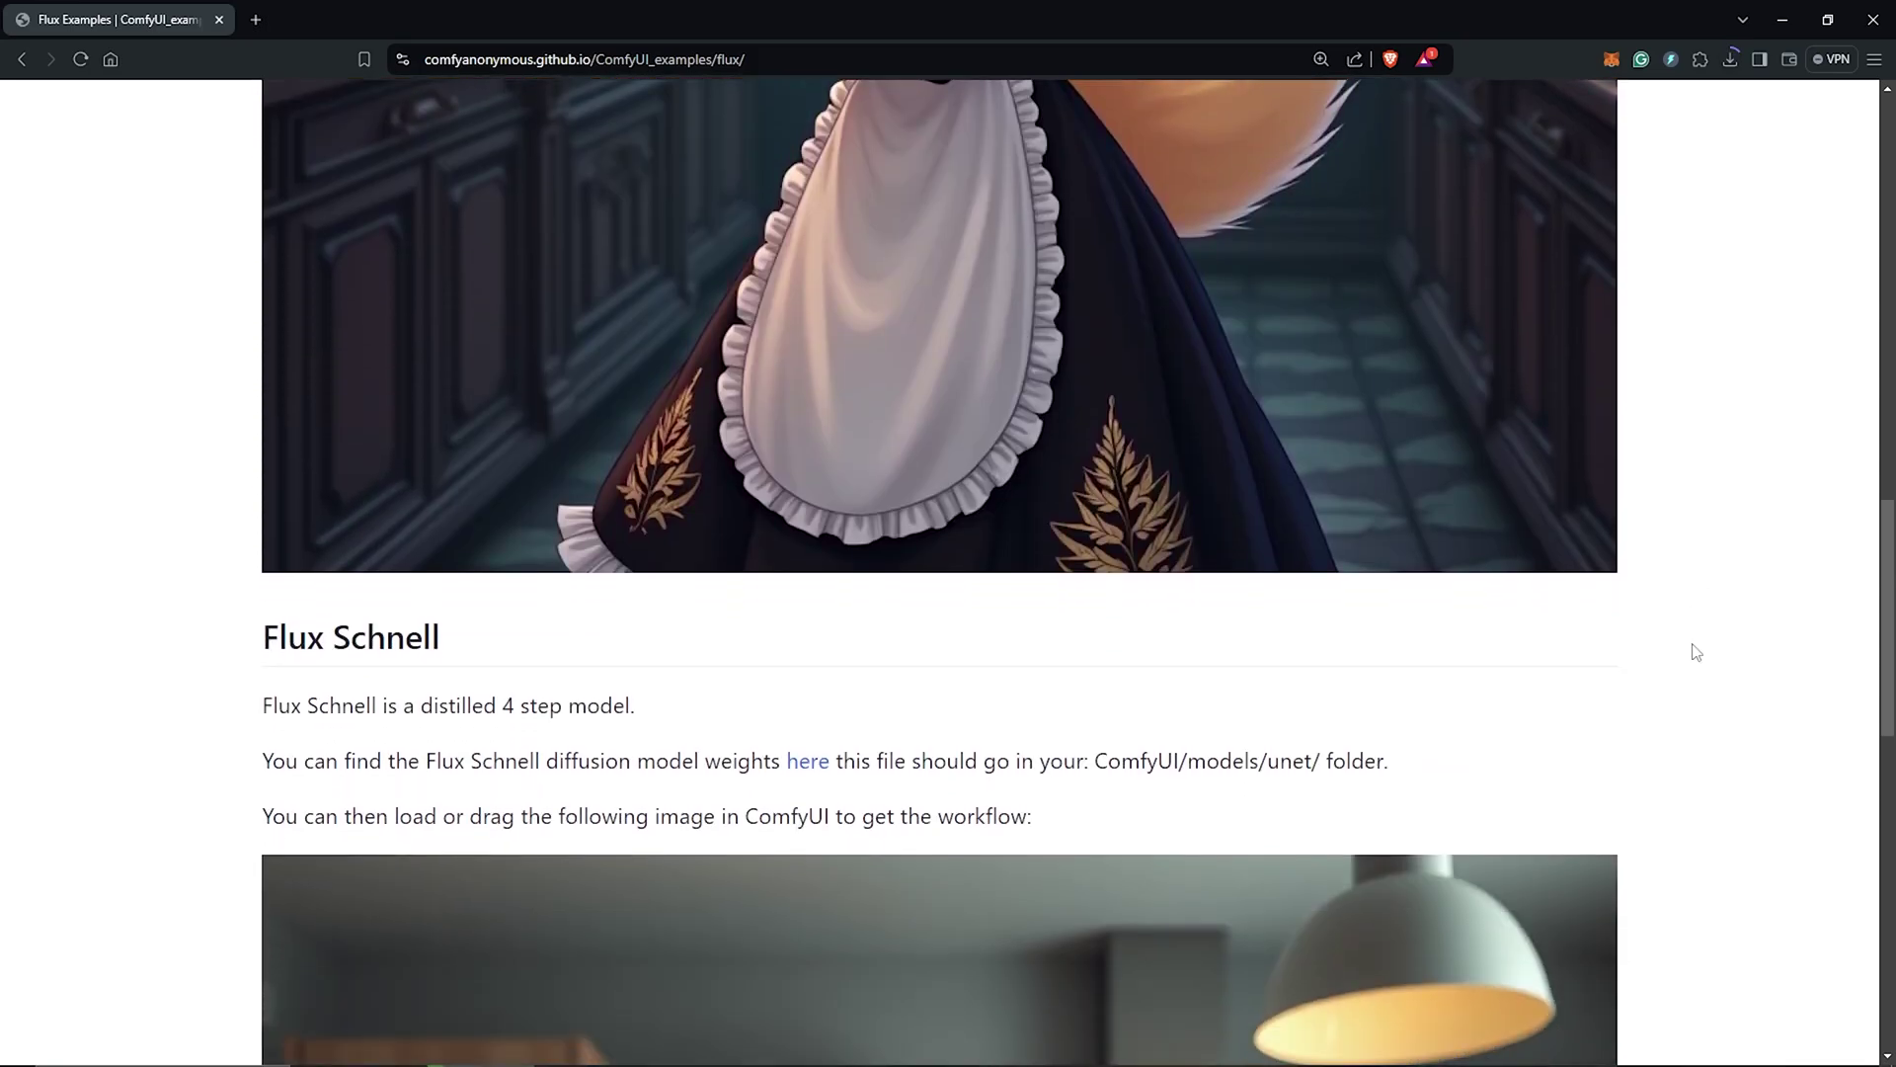
{"action": "scroll", "coordinate": [1695, 651], "scroll_direction": "down", "scroll_amount": 5}
{"action": "left_click_drag", "start_coordinate": [263, 143], "coordinate": [312, 146]}
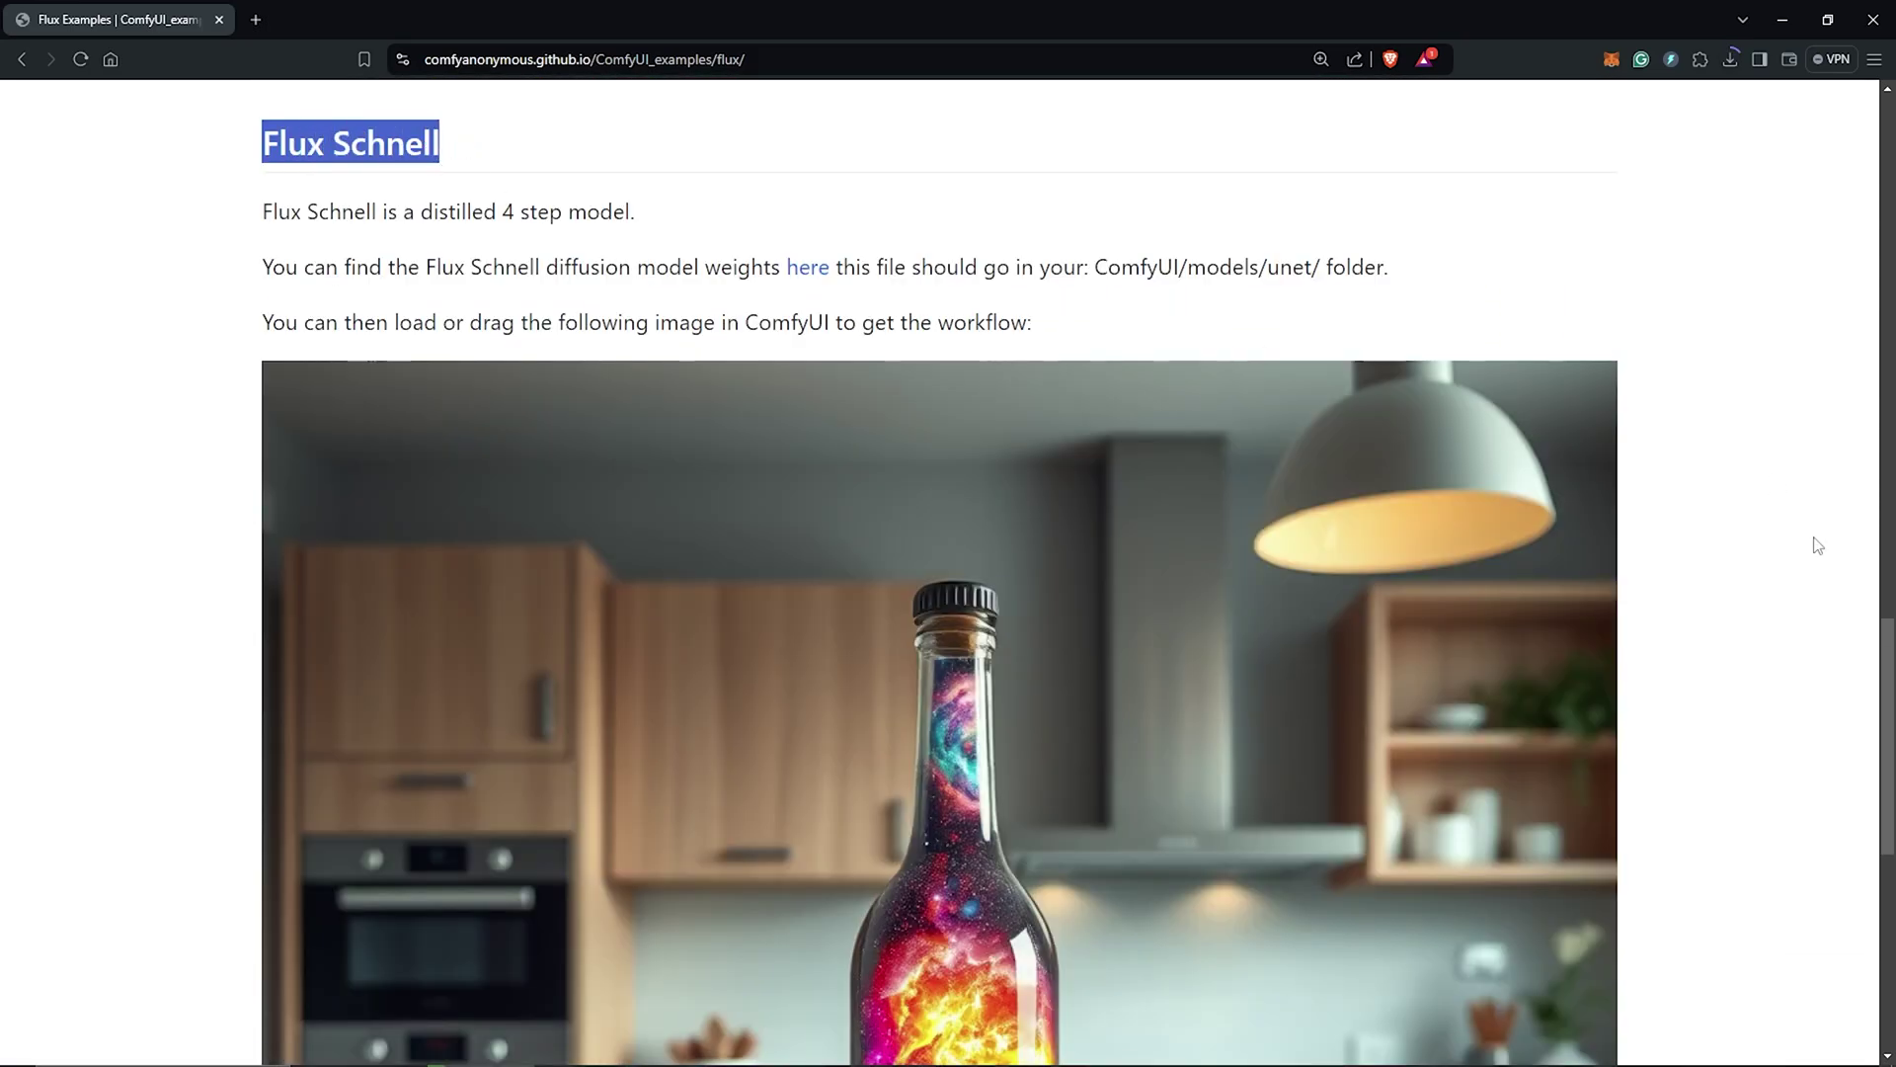
{"action": "right_click", "coordinate": [806, 268]}
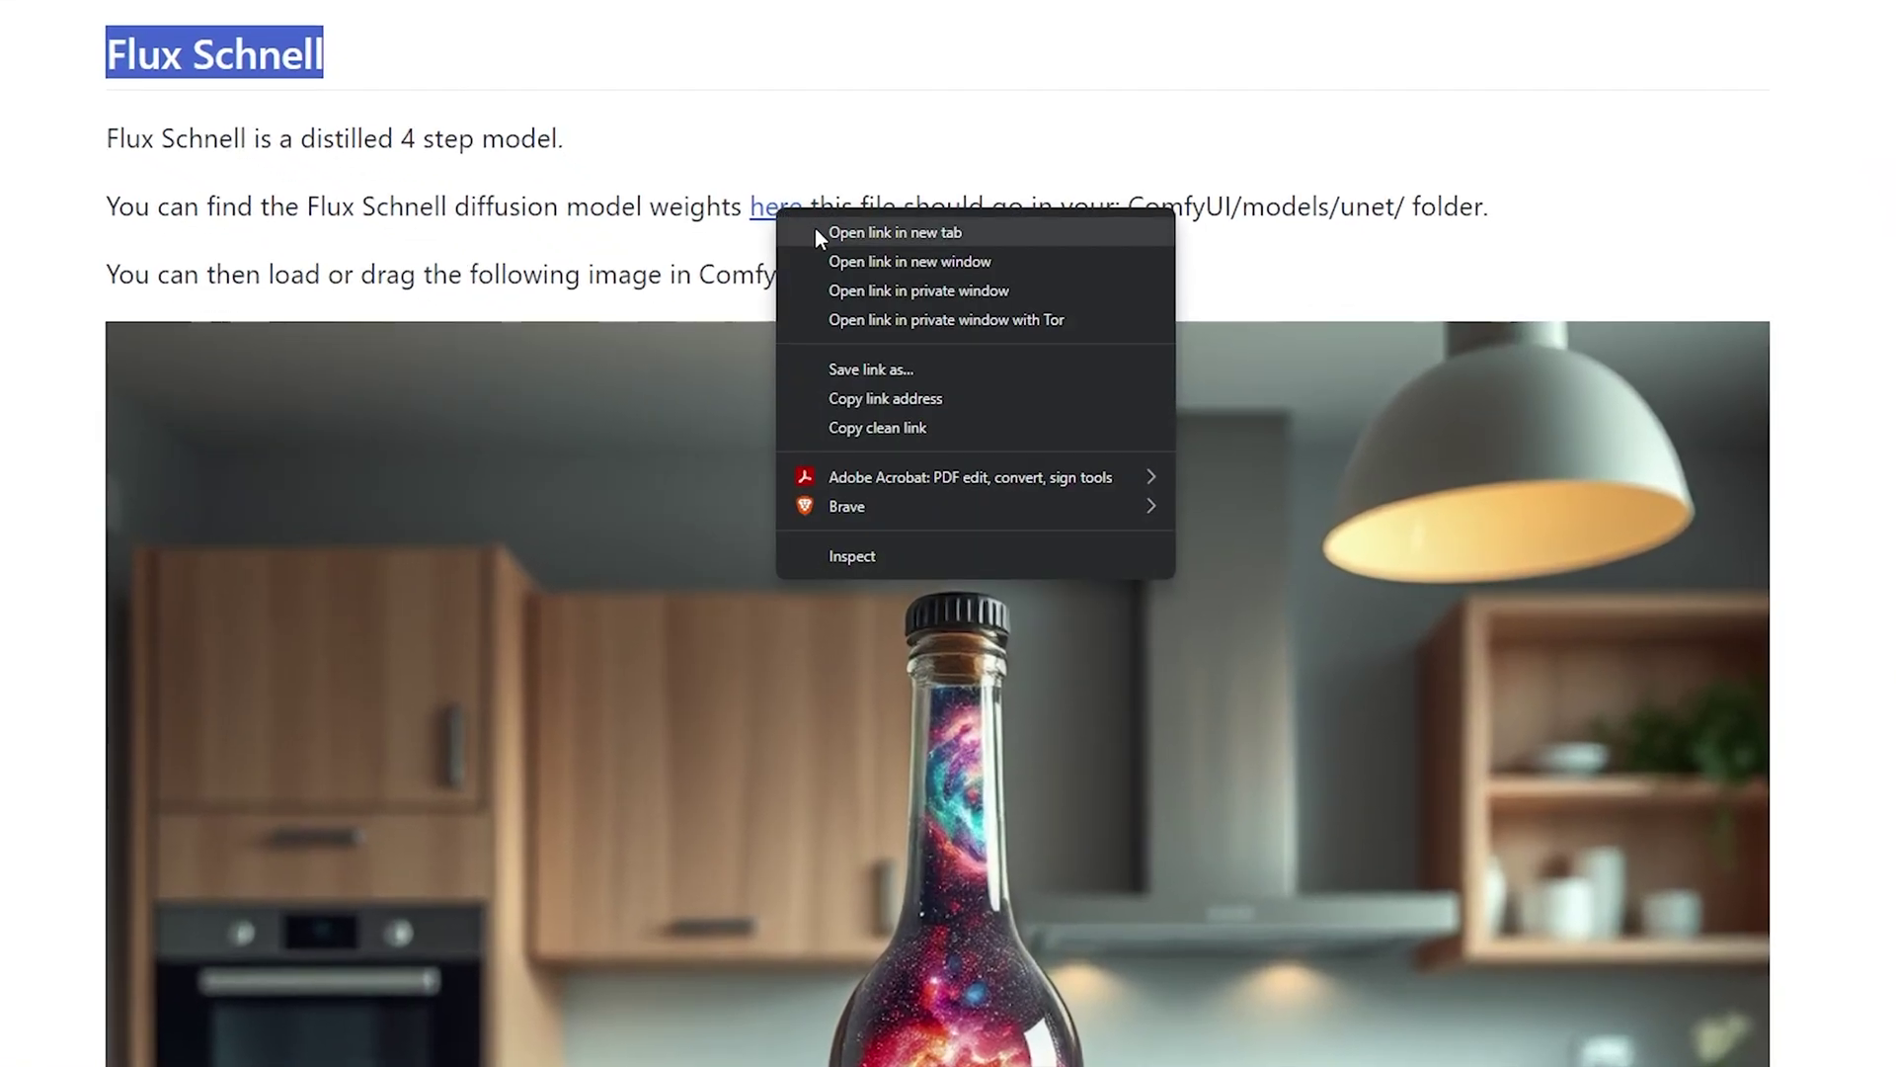
{"action": "left_click", "coordinate": [815, 232]}
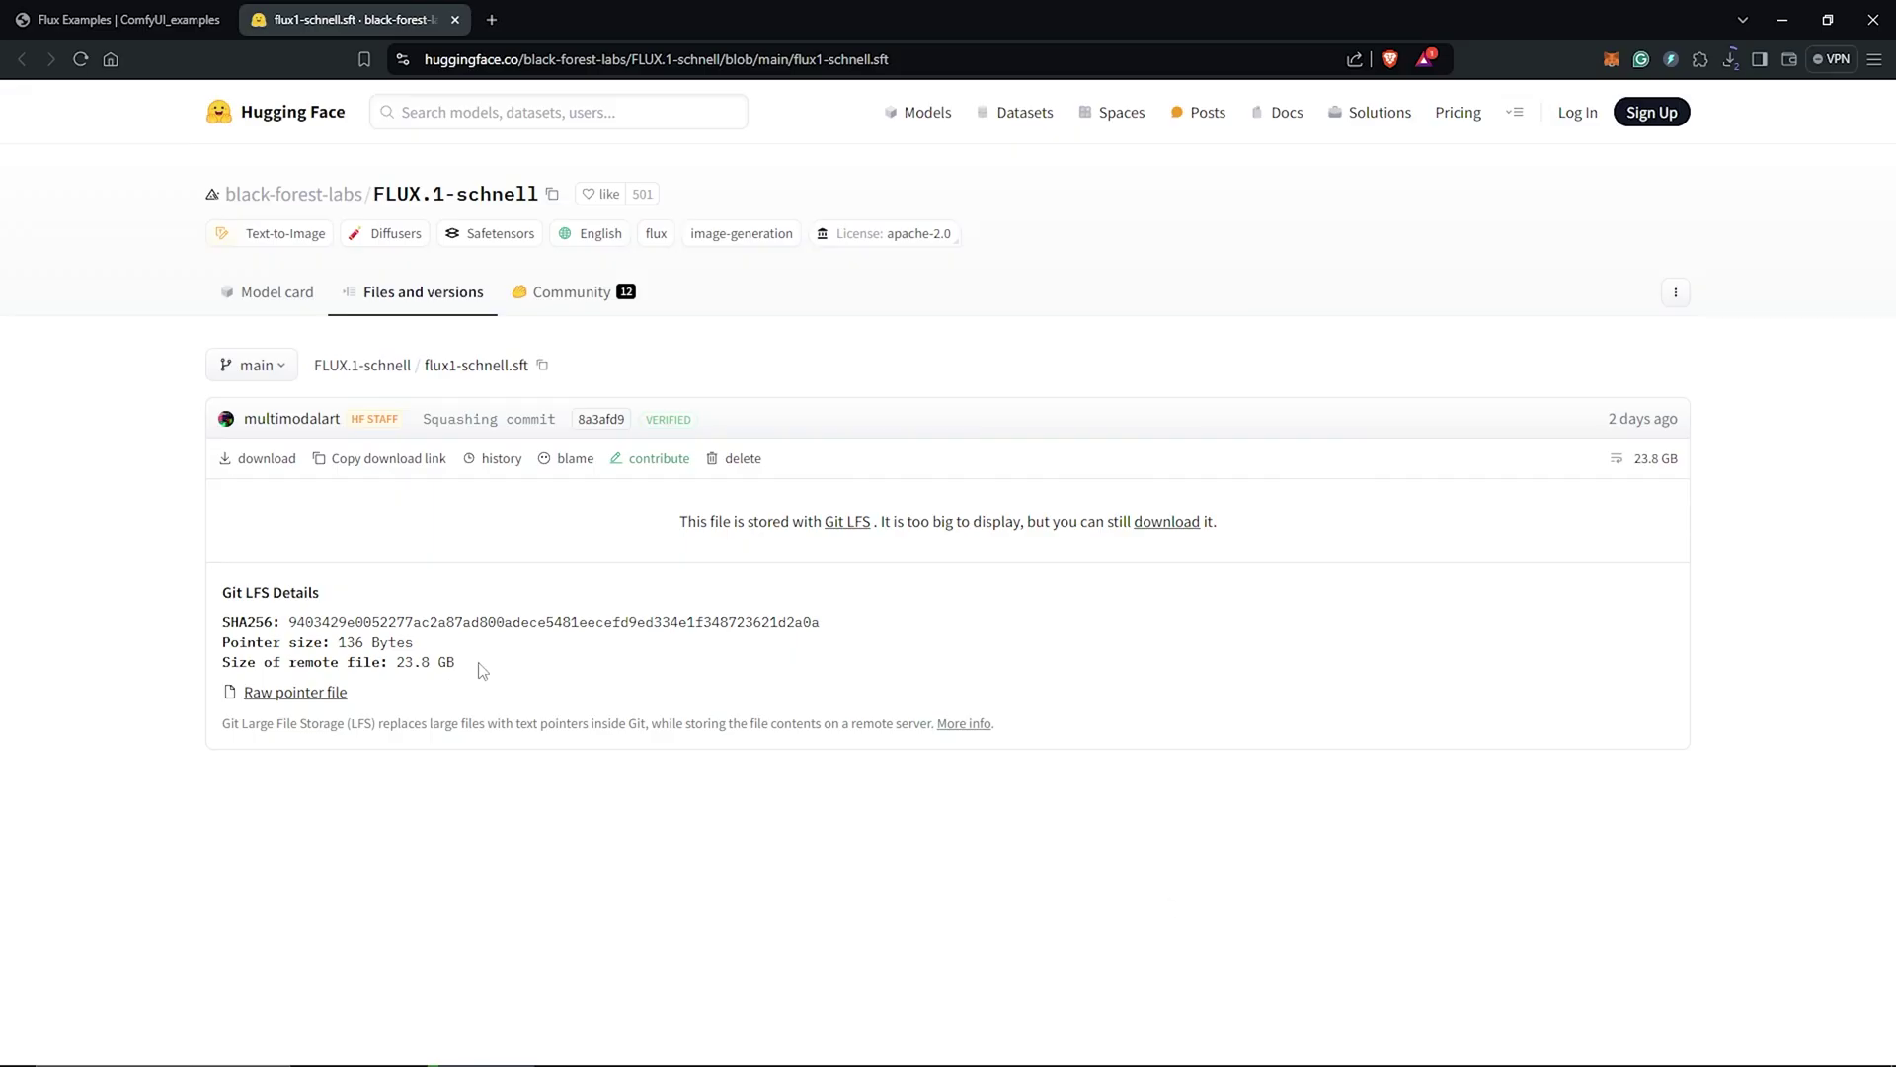
Download flux1-schnell.sft from the FLUX.1-schnell page into the ComfyUI/models/unet folder.
{"action": "left_click_drag", "start_coordinate": [444, 663], "coordinate": [394, 663]}
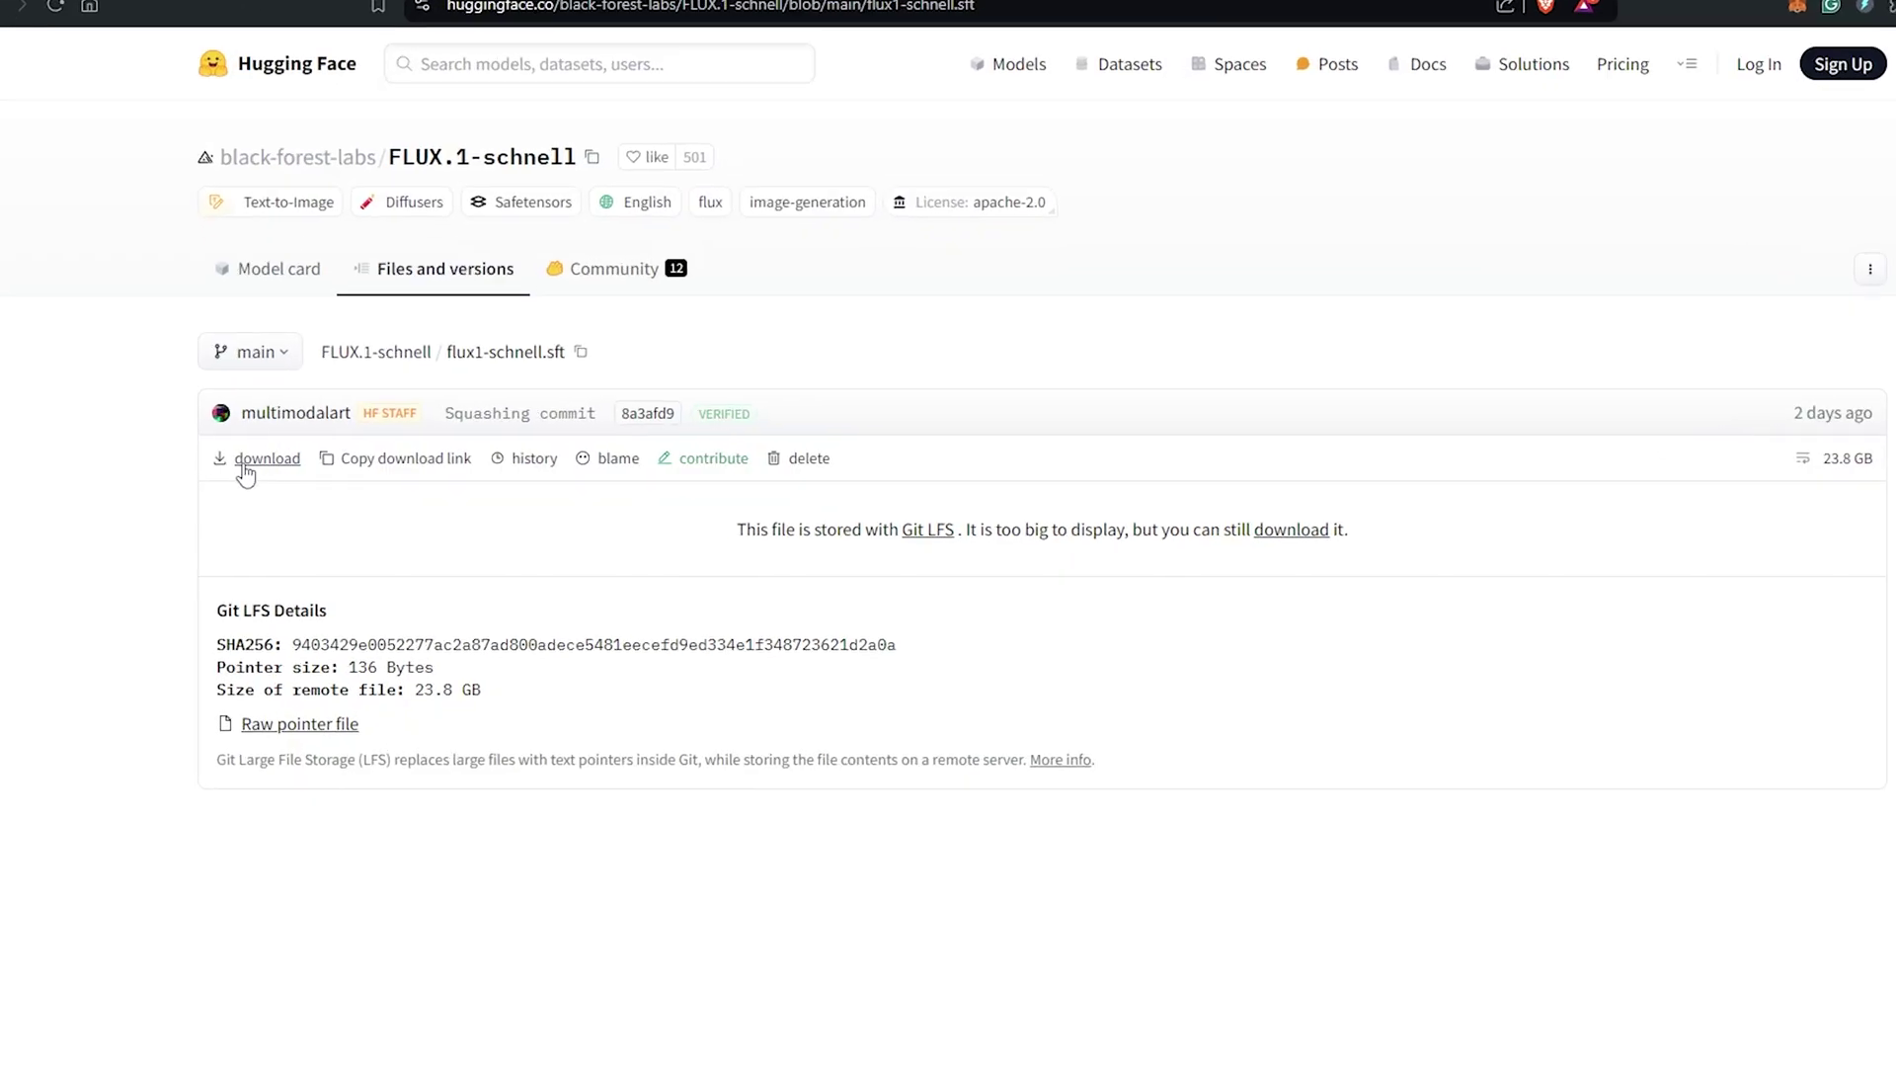
{"action": "left_click", "coordinate": [259, 460]}
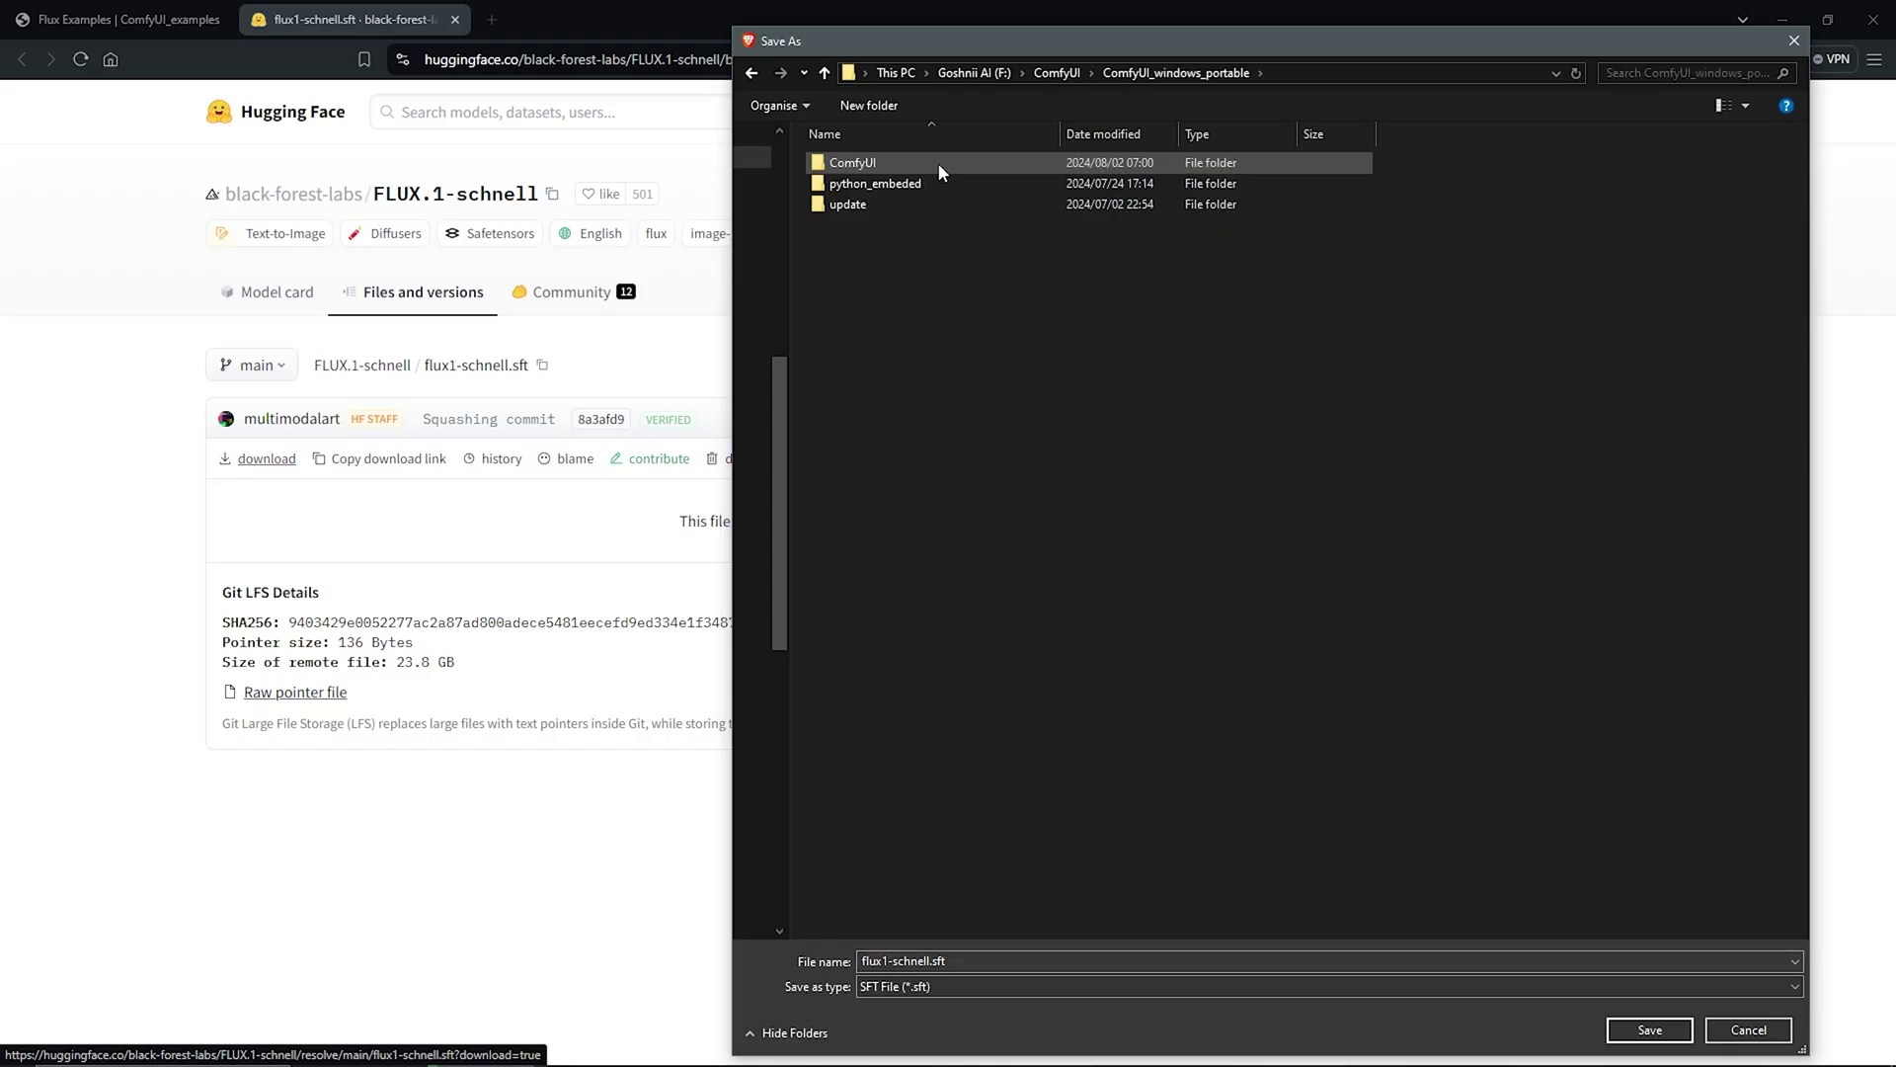
{"action": "double_click", "coordinate": [939, 163]}
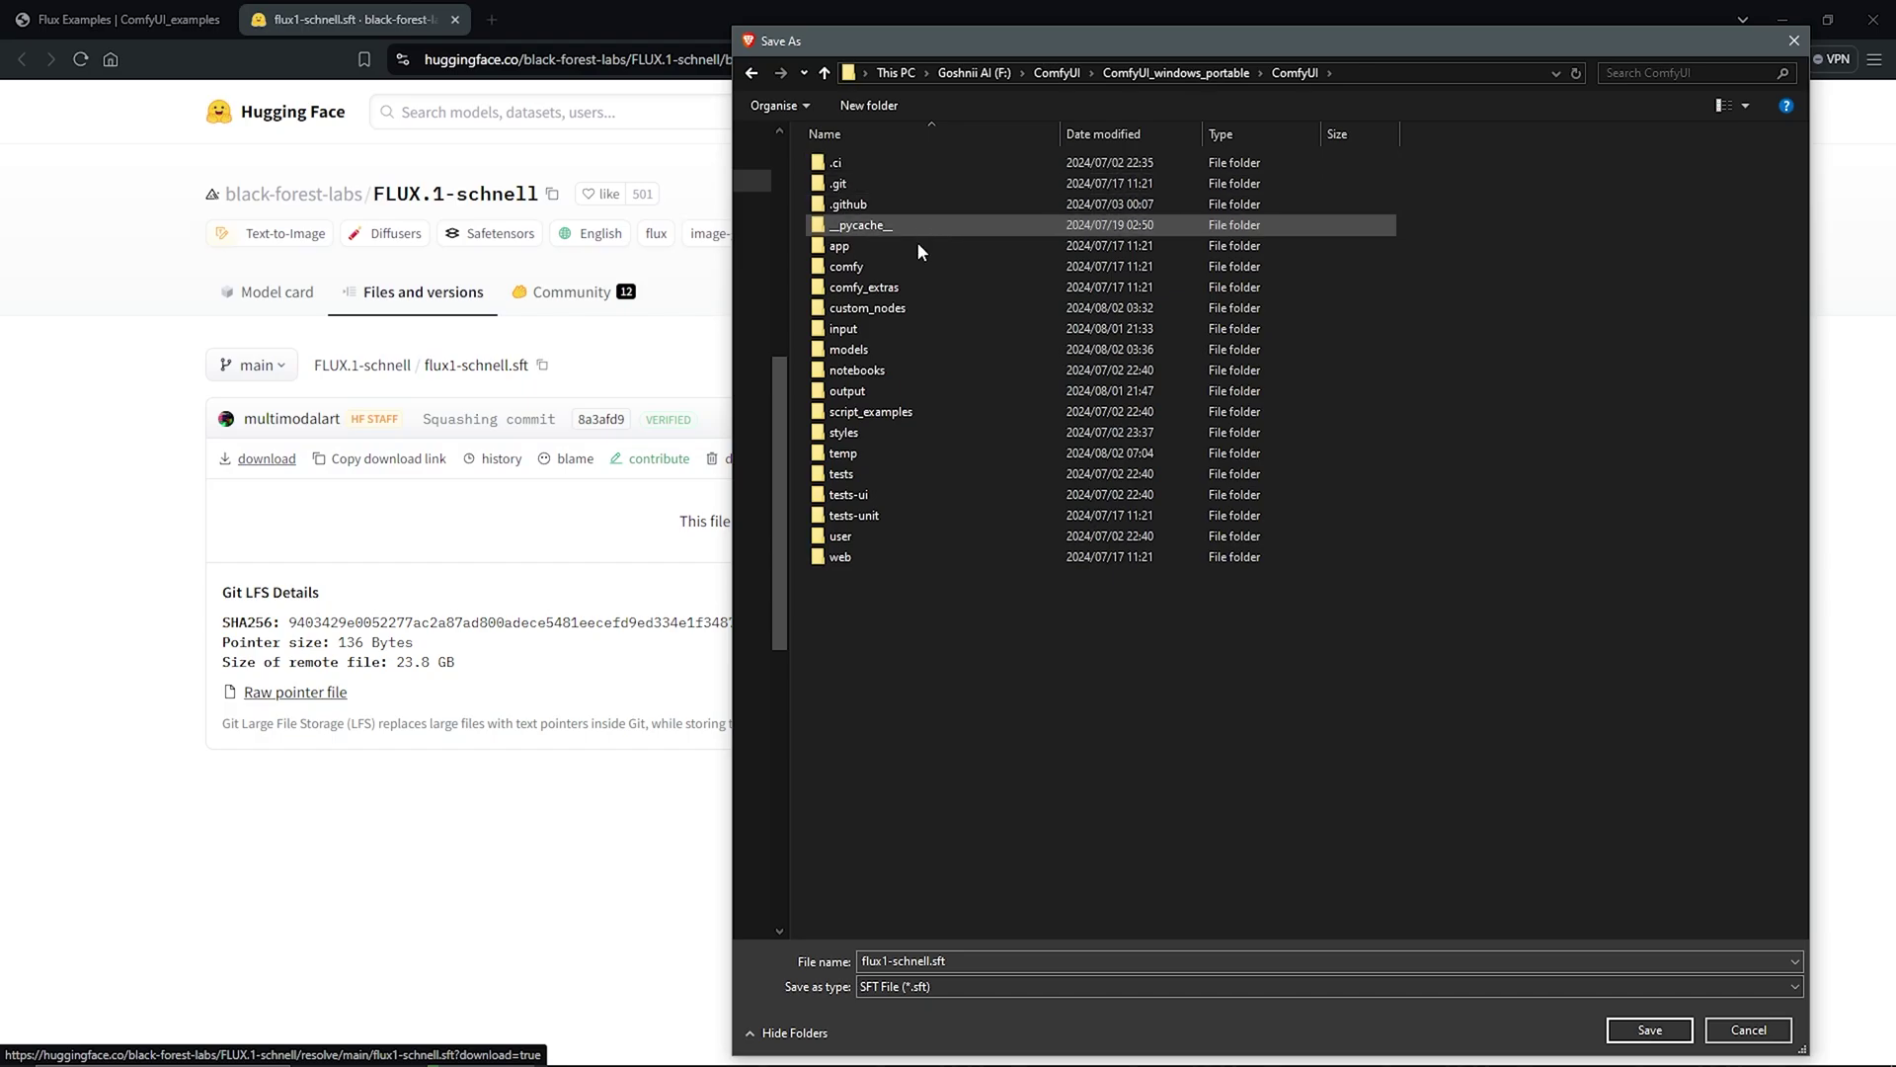
{"action": "double_click", "coordinate": [887, 346]}
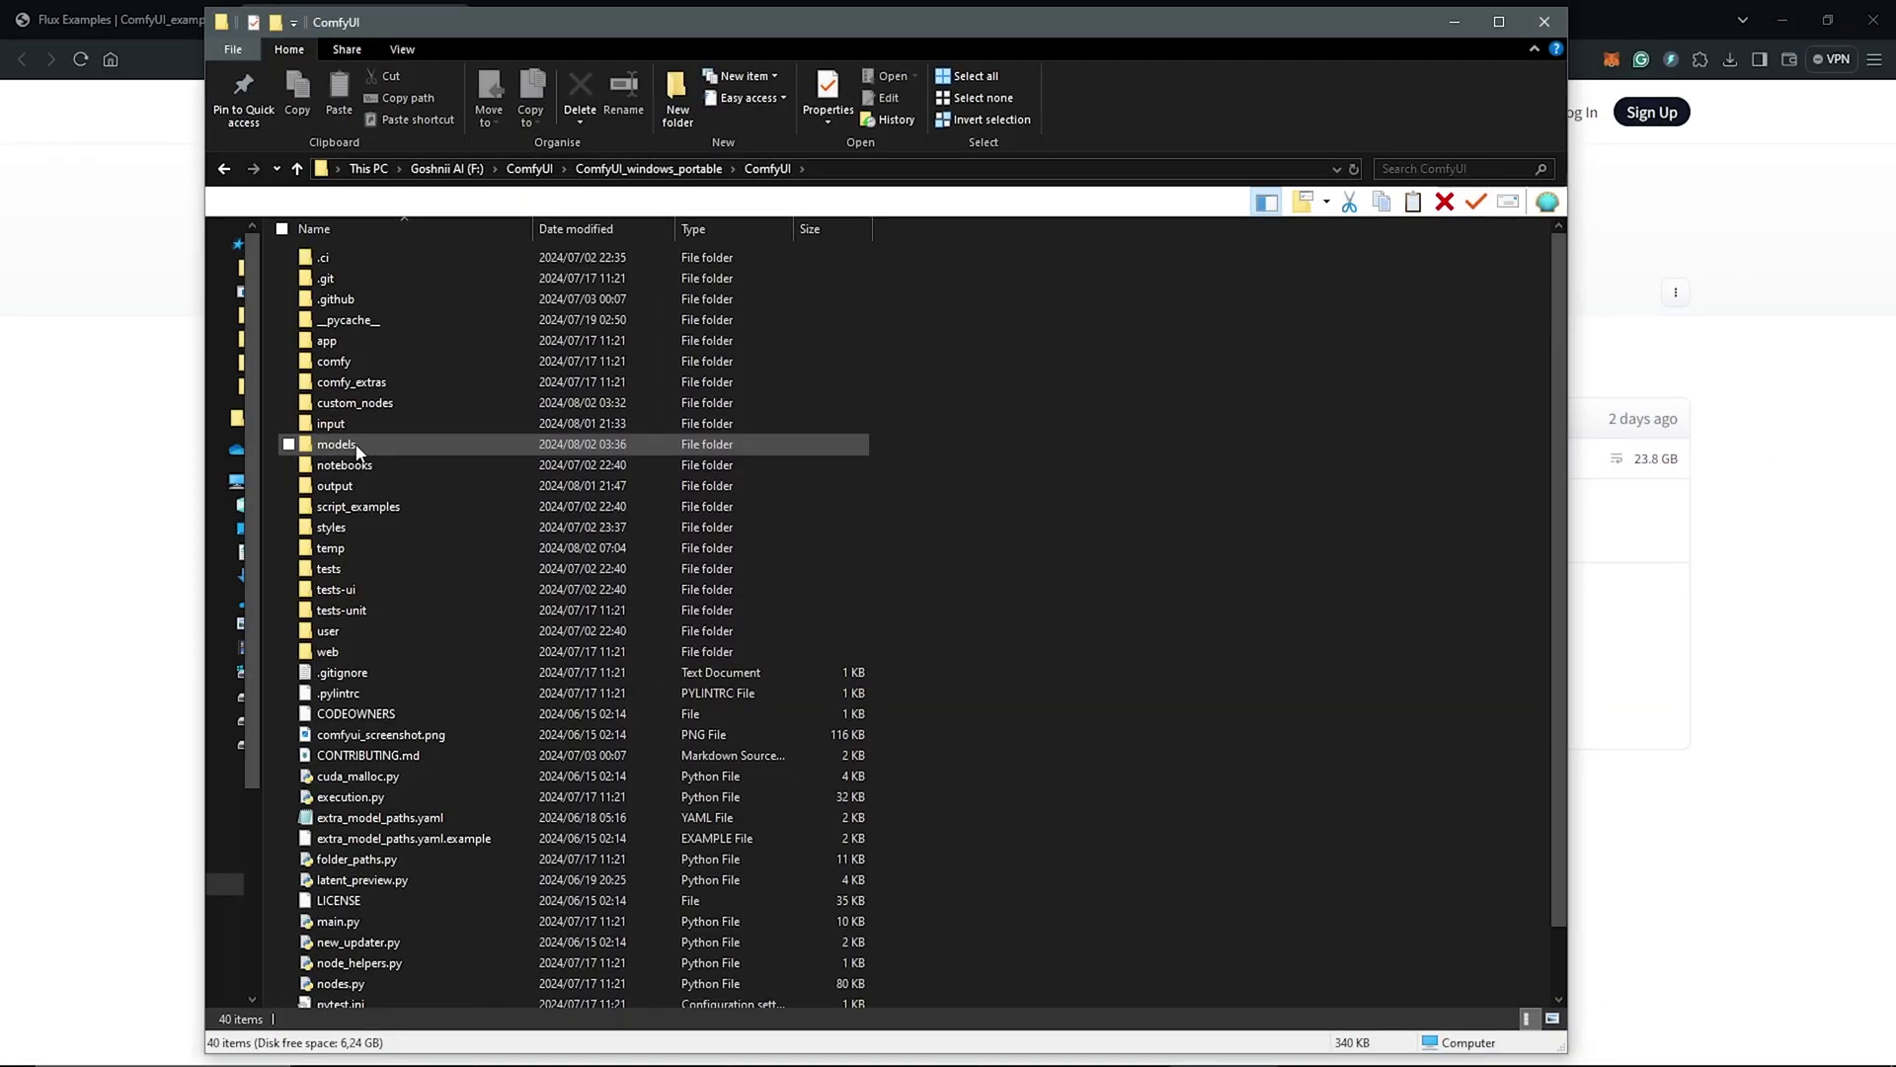
Check the clip, vae and unet folders inside ComfyUI's models folder for the downloaded Flux files.
{"action": "double_click", "coordinate": [336, 444]}
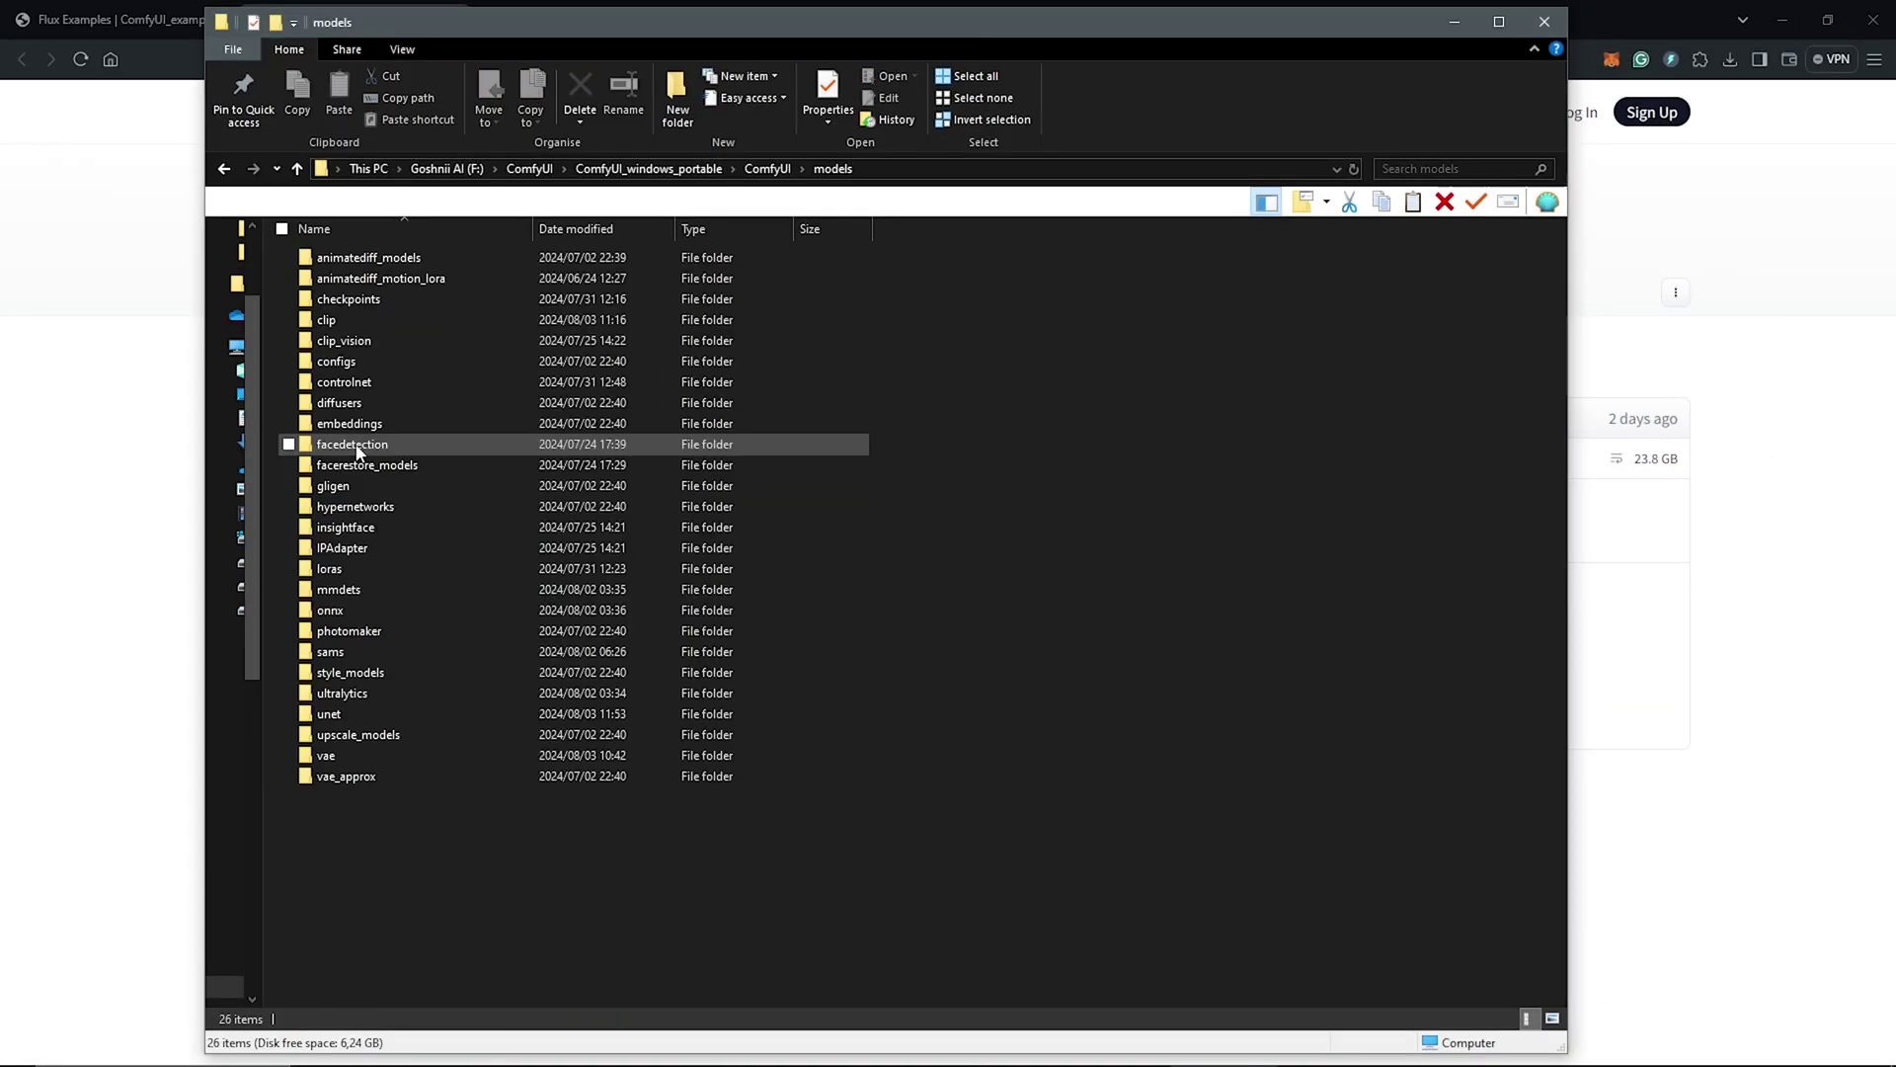
{"action": "double_click", "coordinate": [326, 319]}
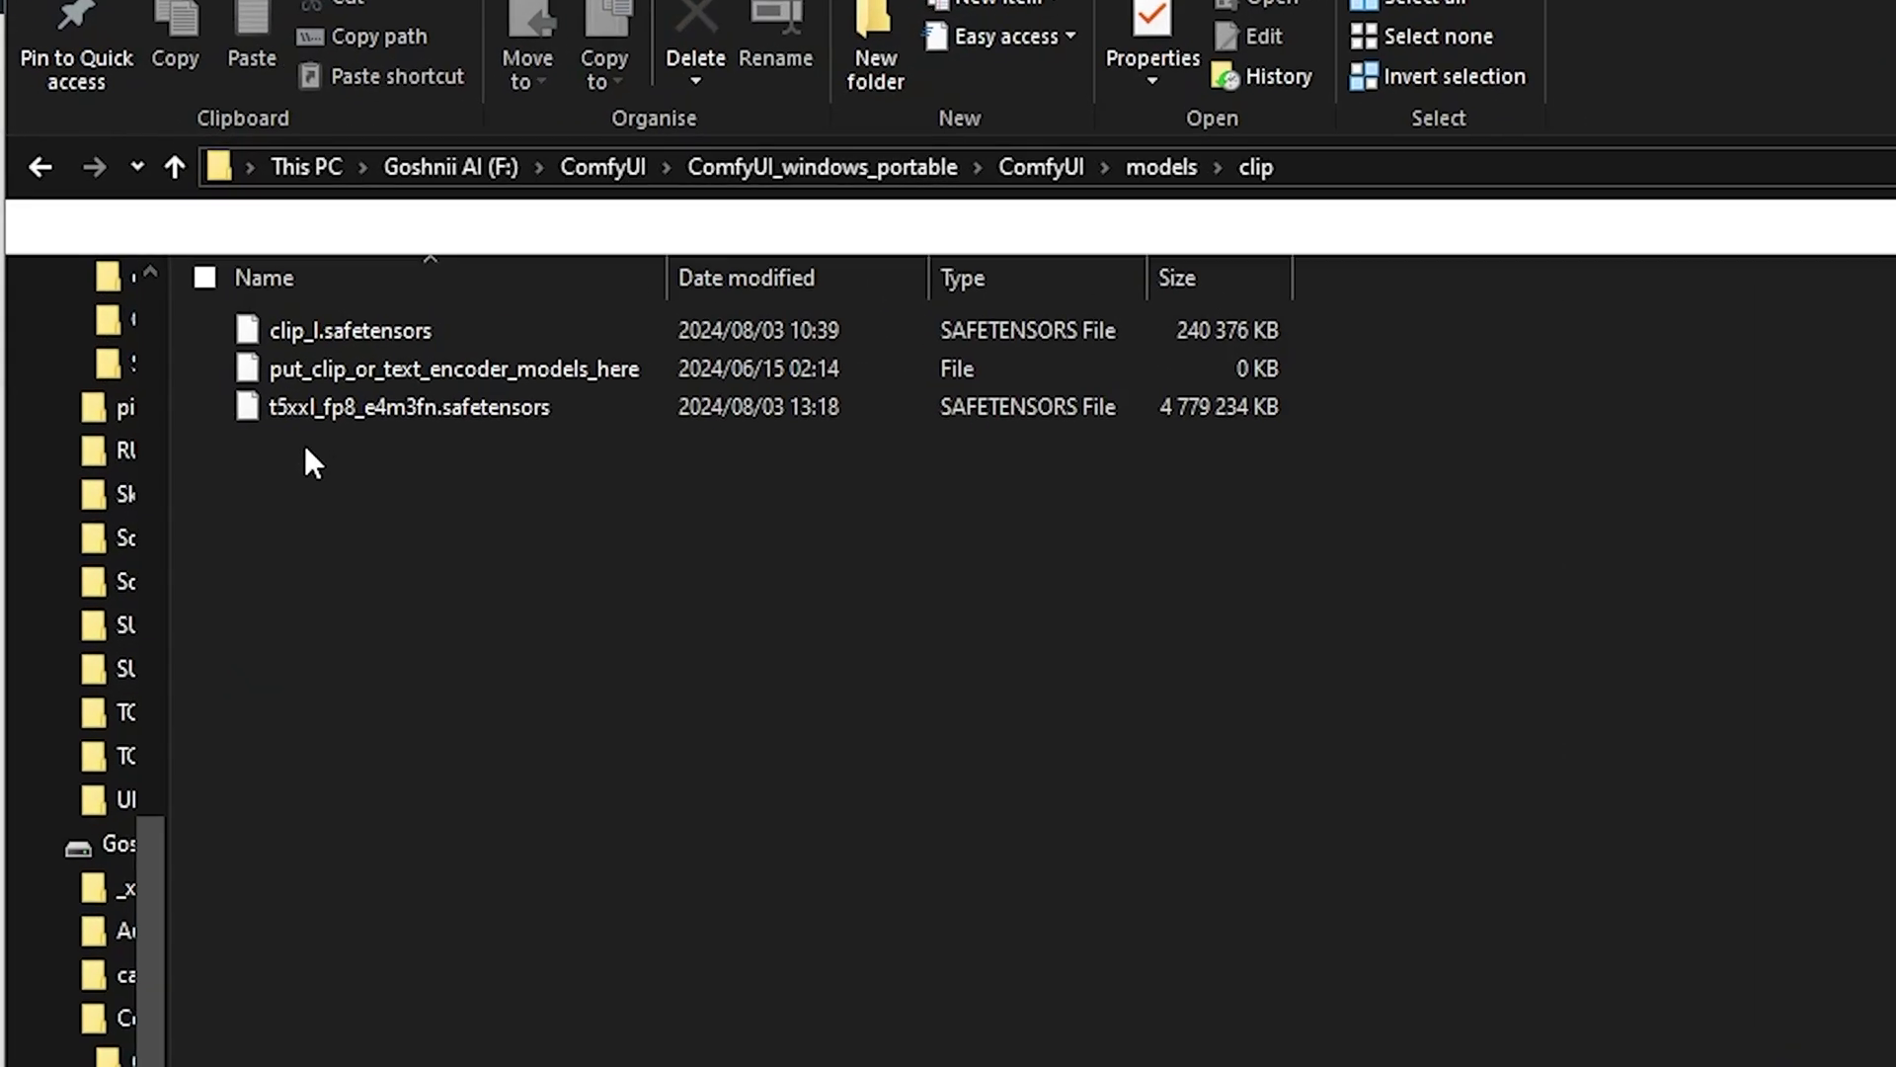
{"action": "left_click", "coordinate": [335, 336]}
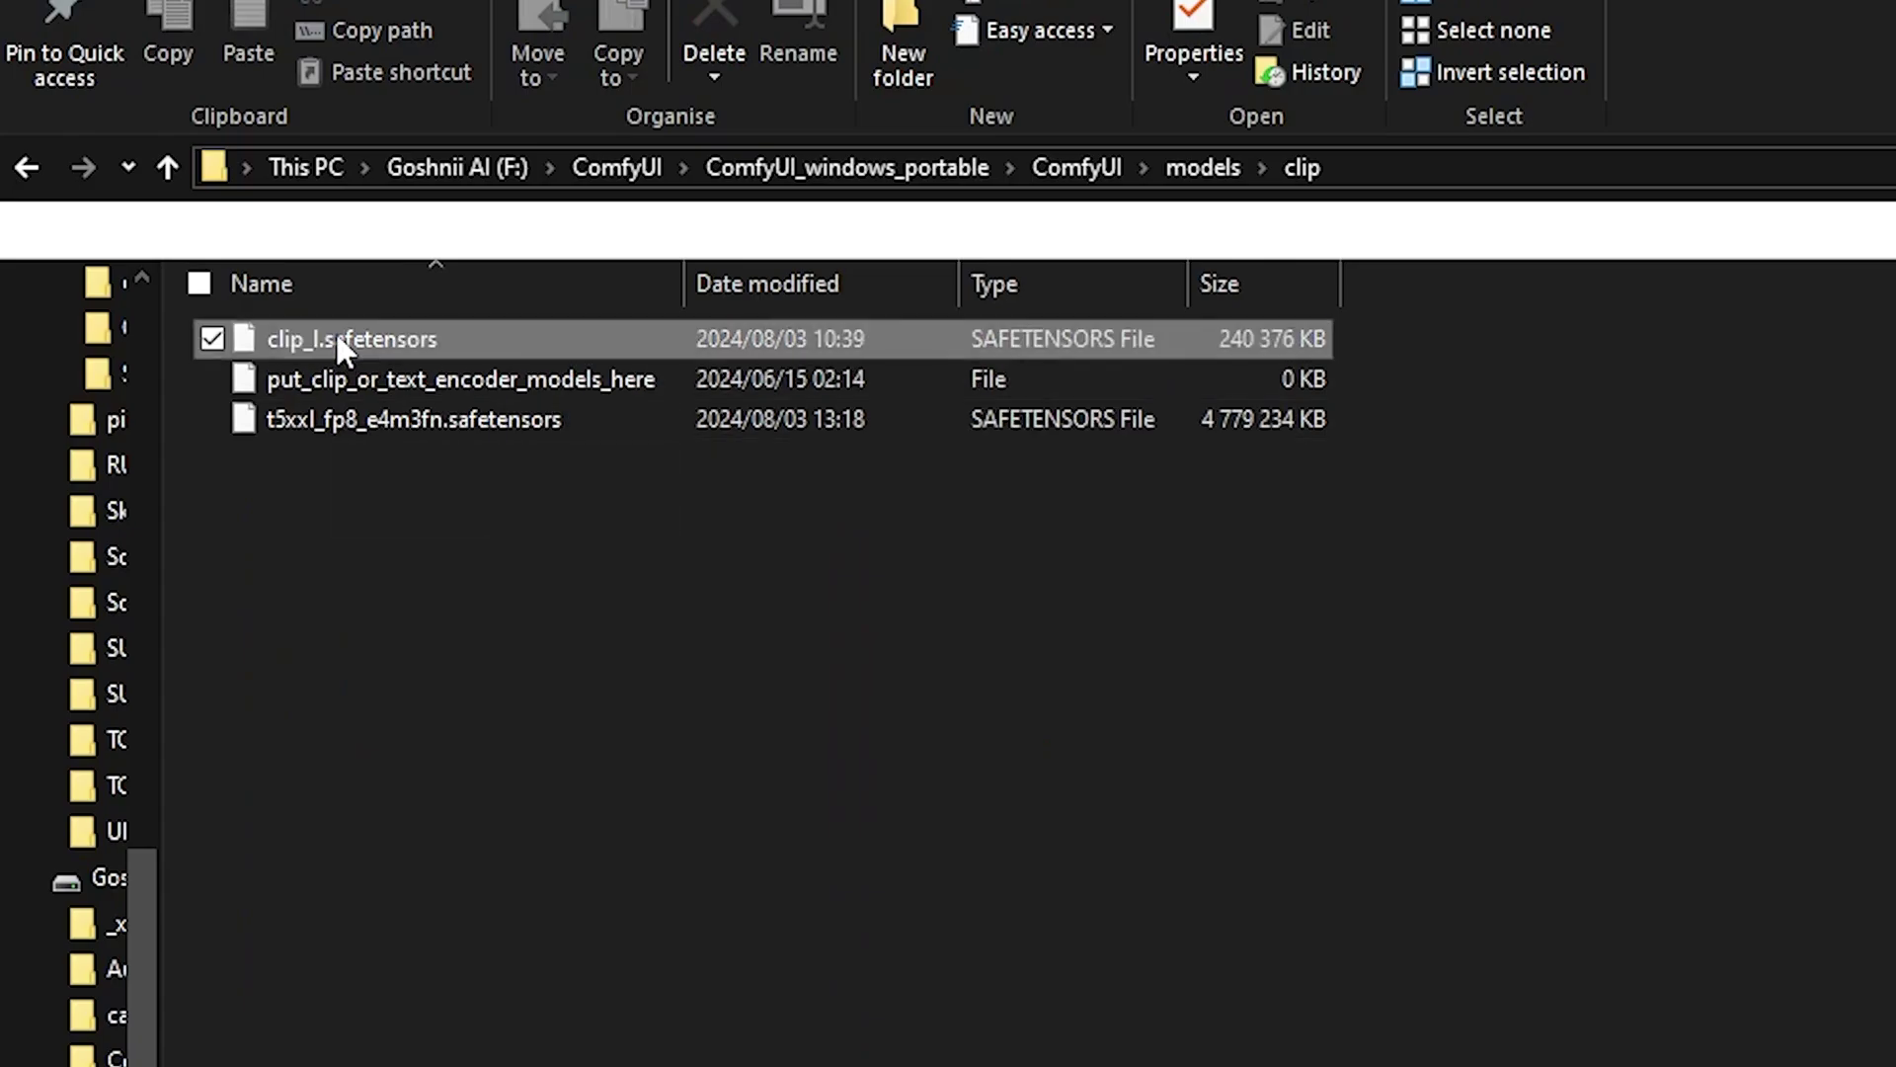
{"action": "left_click", "coordinate": [337, 419], "text": "ctrl"}
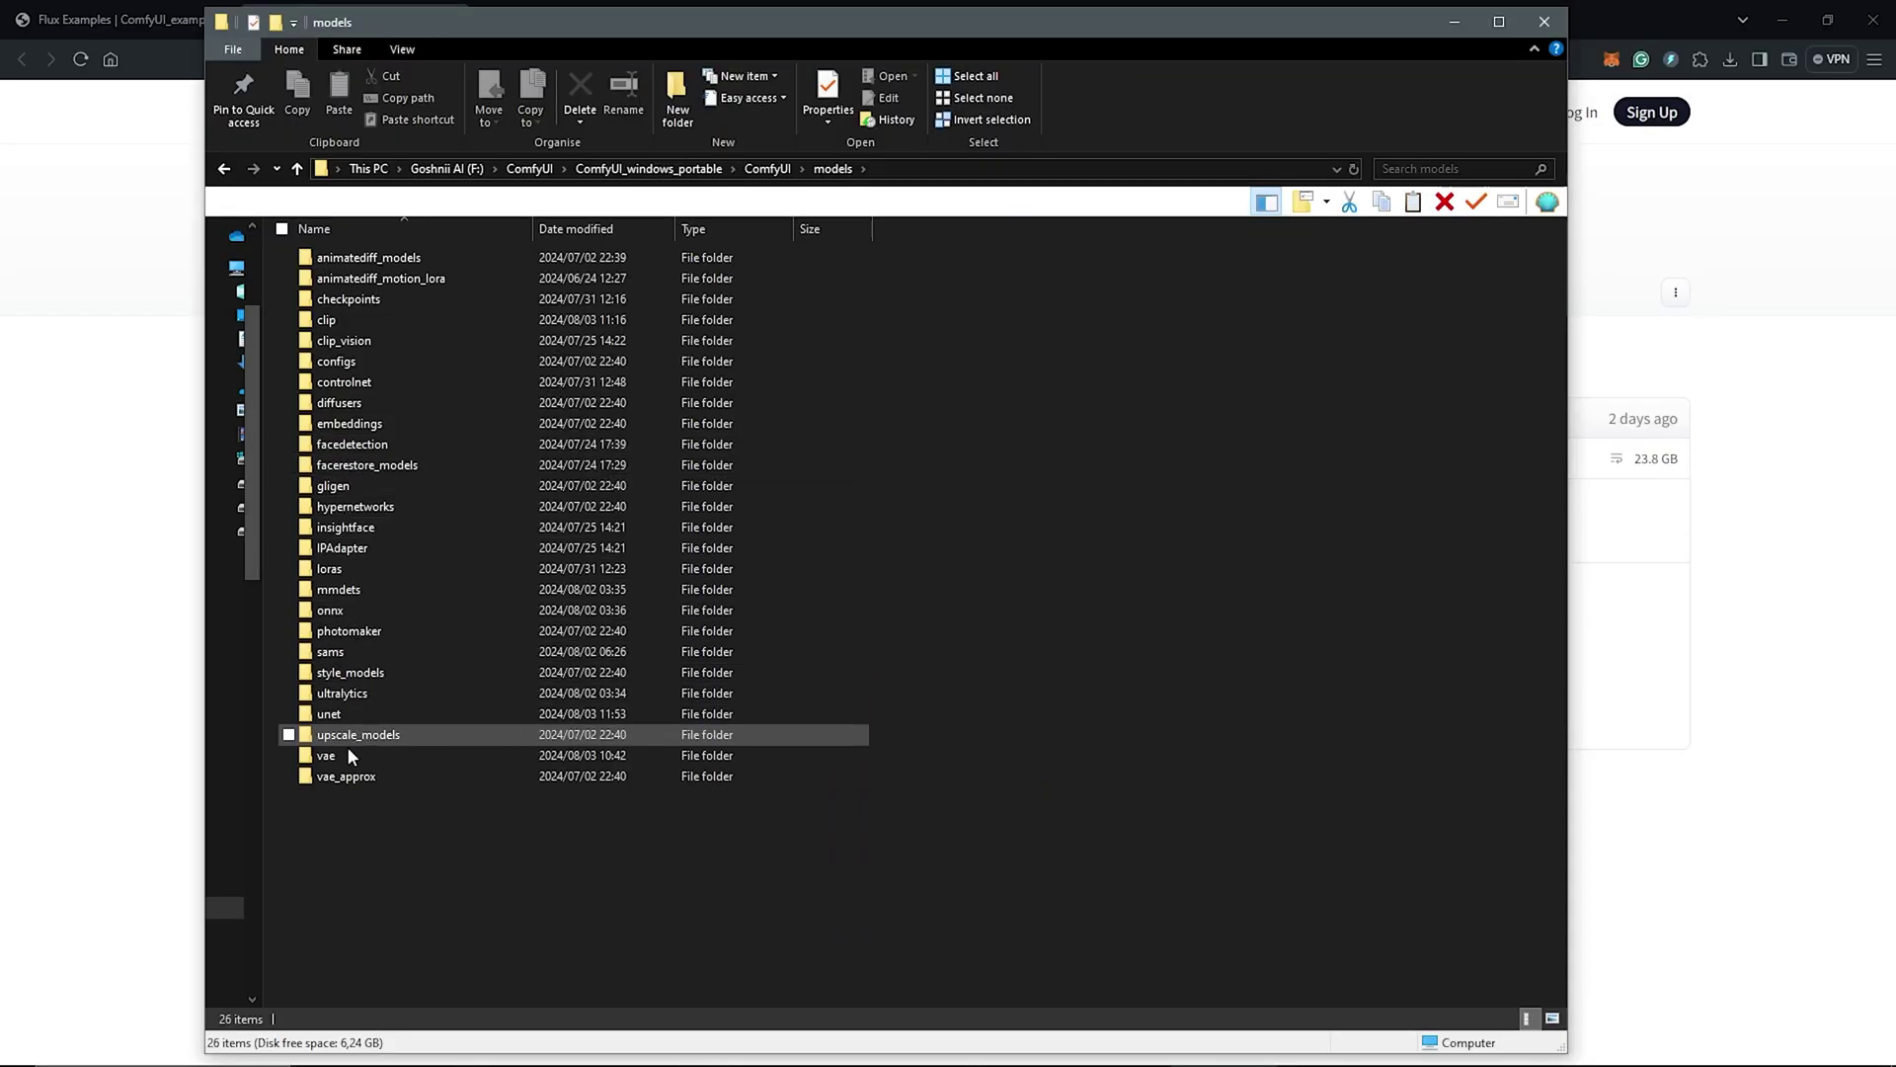
{"action": "double_click", "coordinate": [347, 756]}
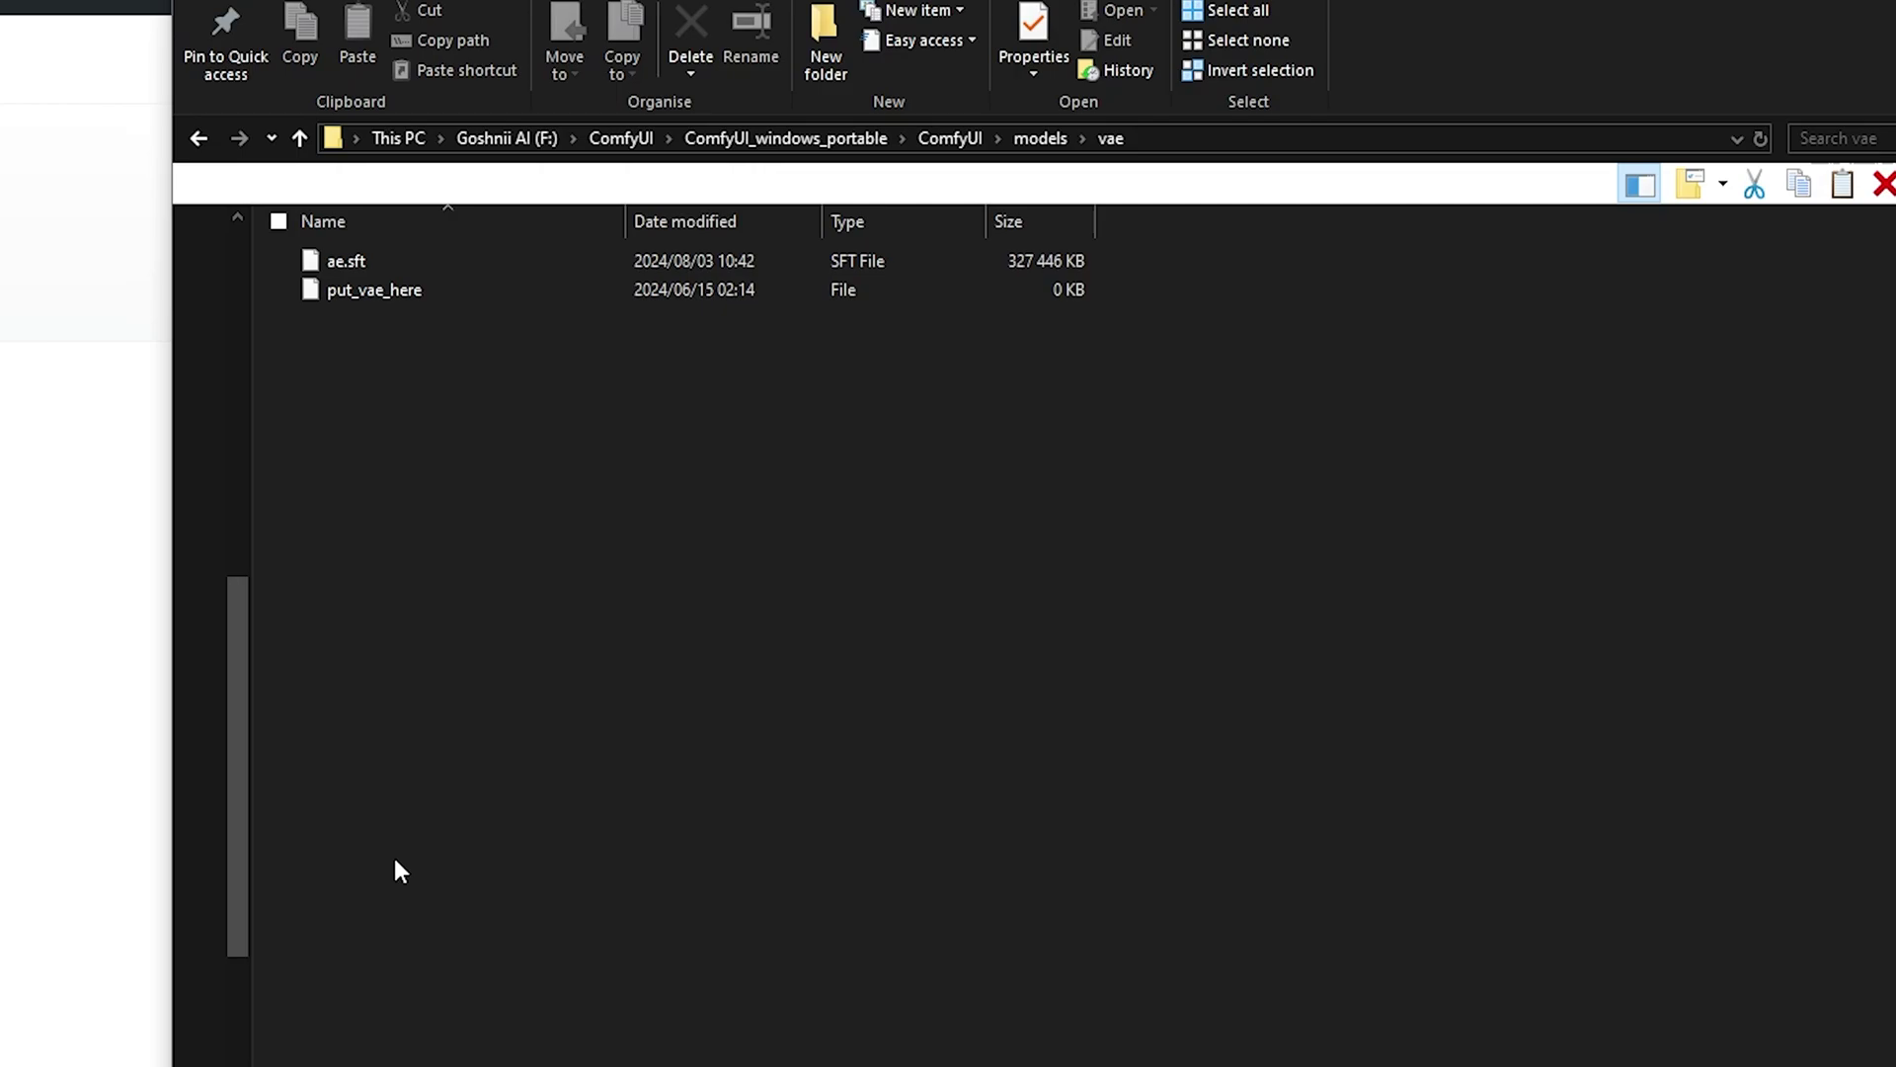
{"action": "left_click", "coordinate": [375, 262]}
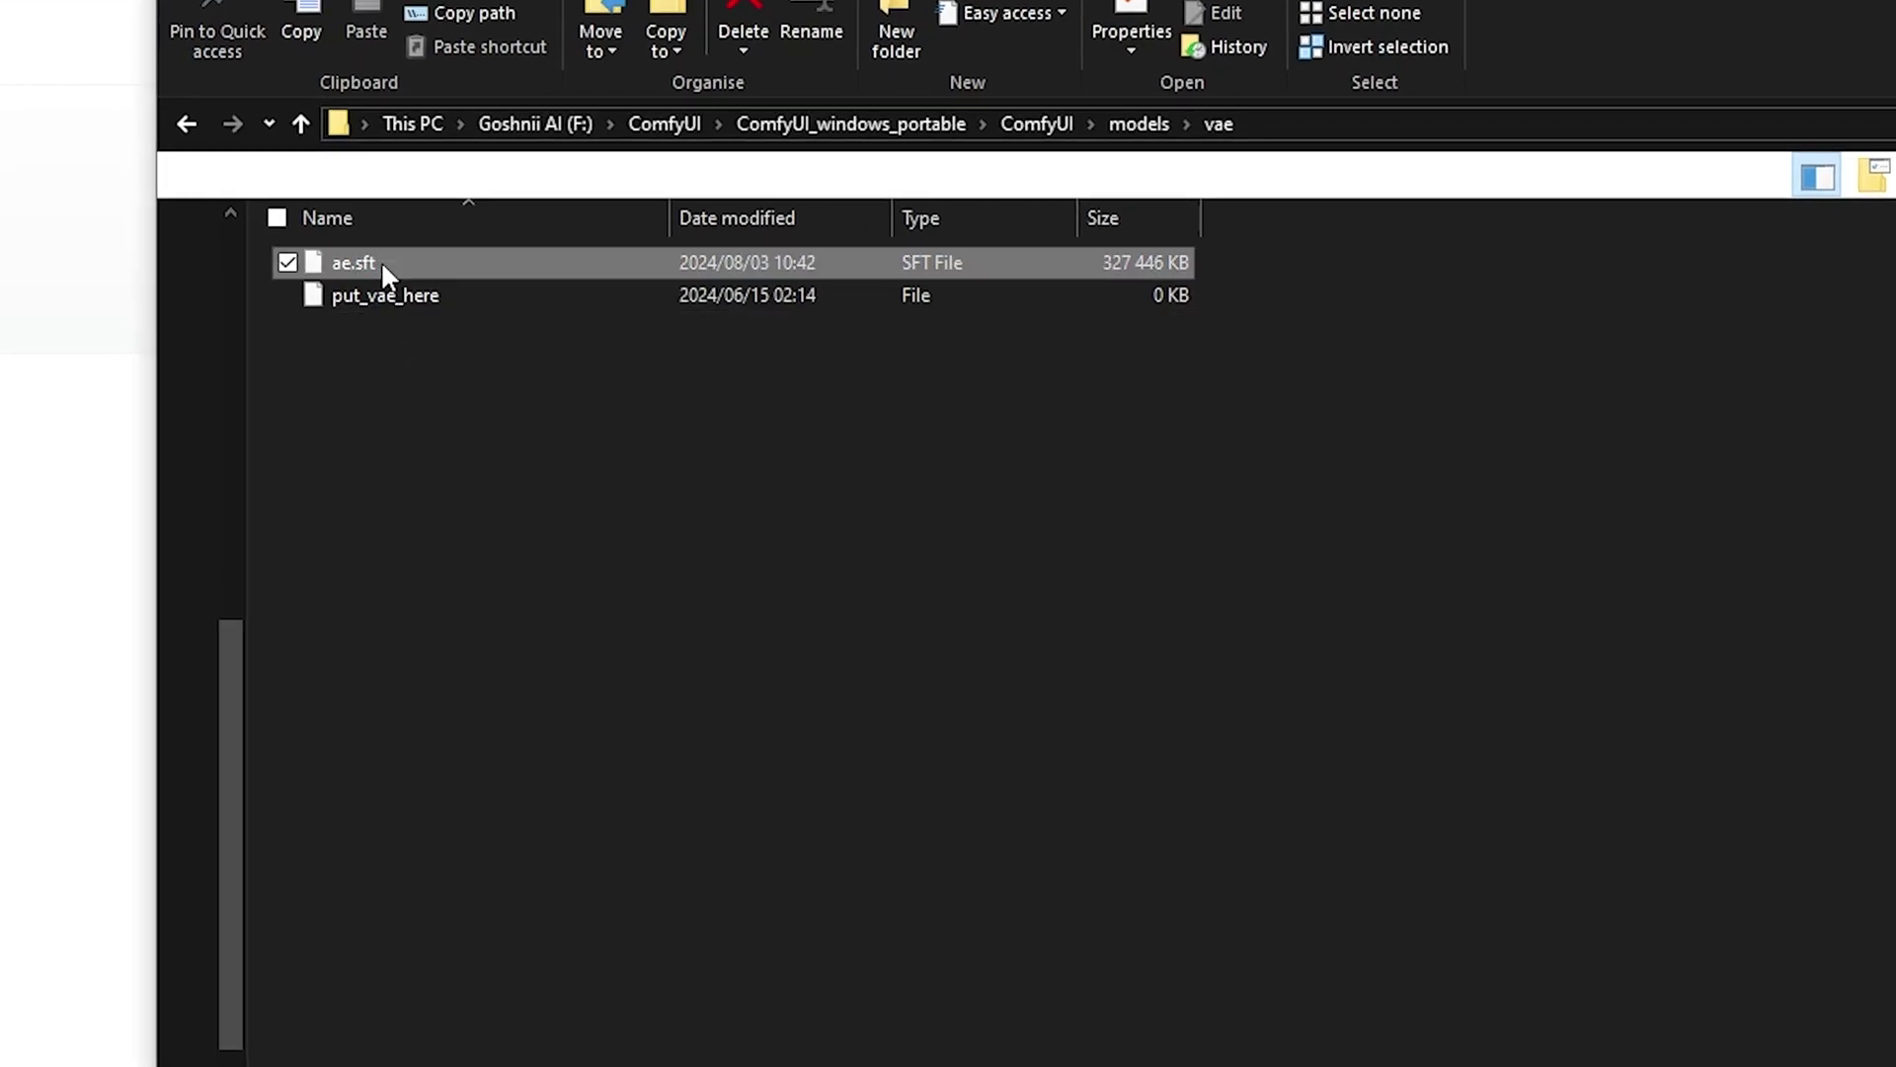
{"action": "key", "text": "BackSpace"}
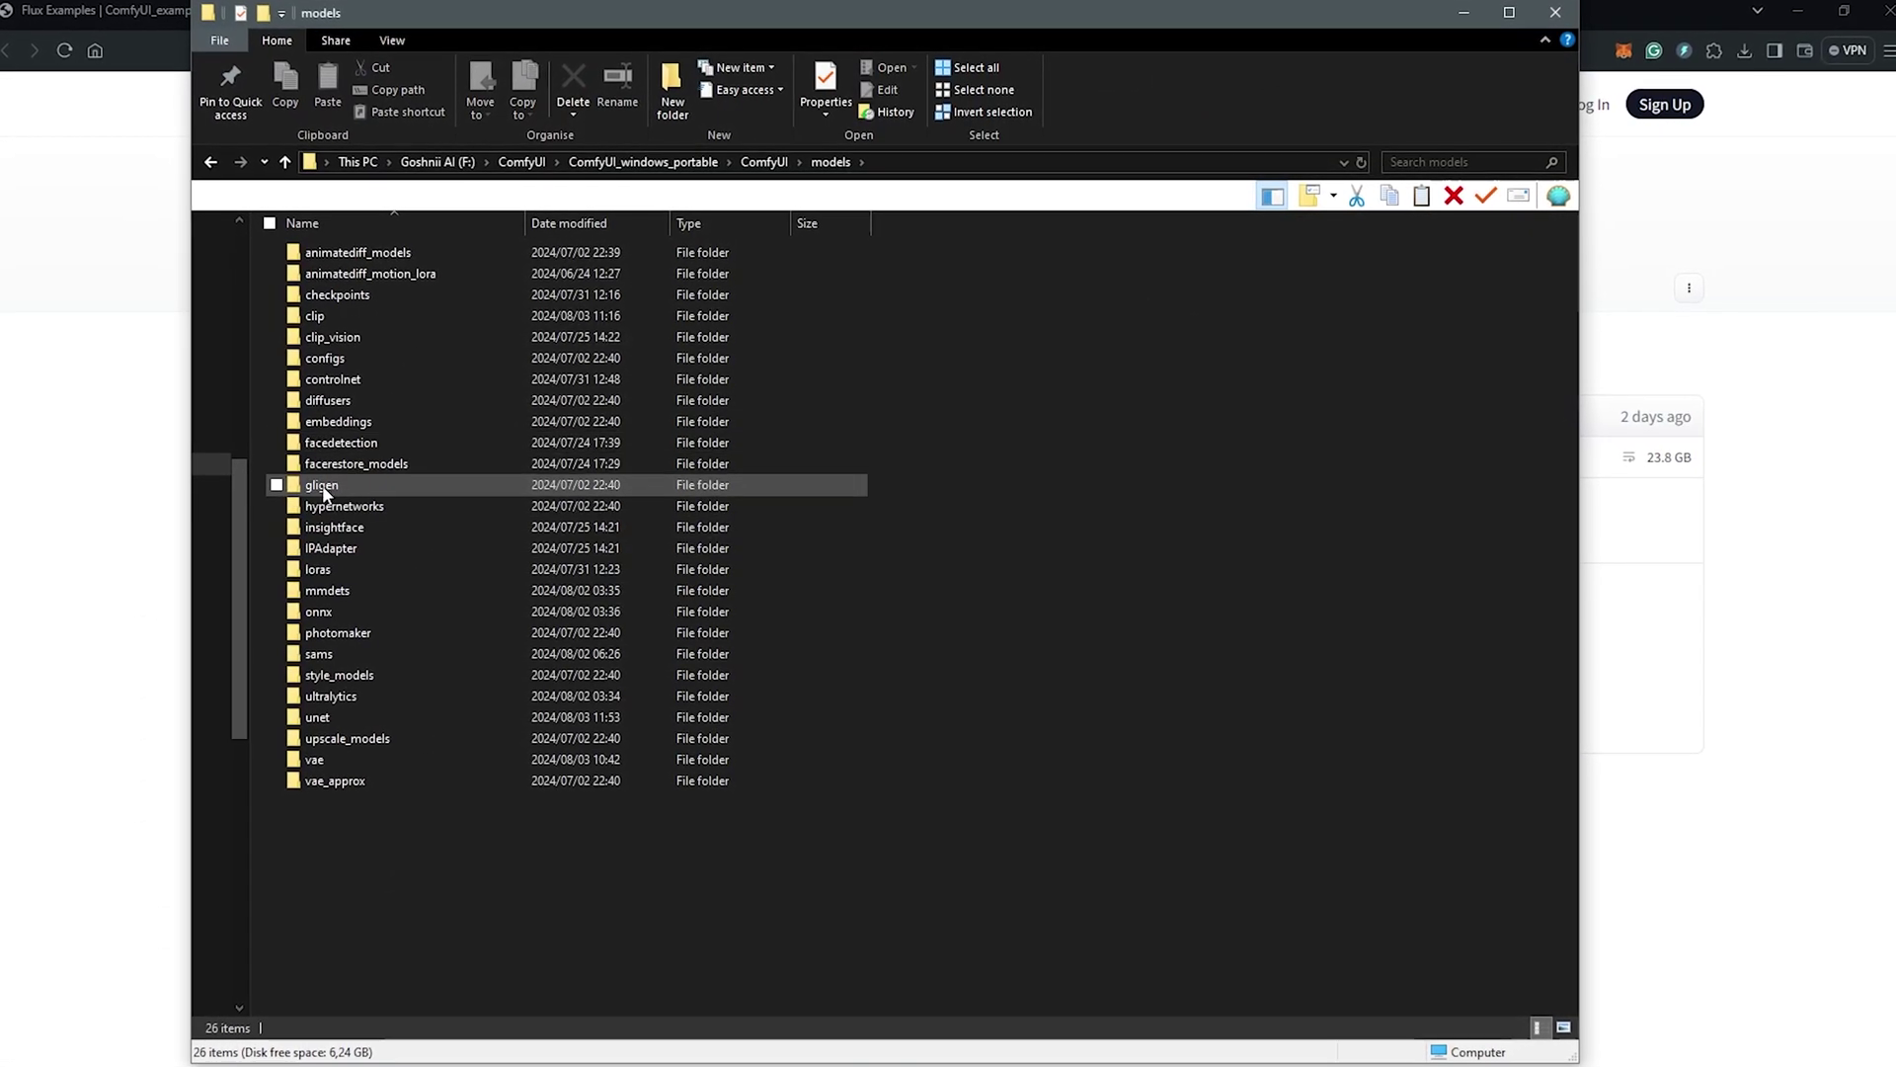
{"action": "double_click", "coordinate": [309, 716]}
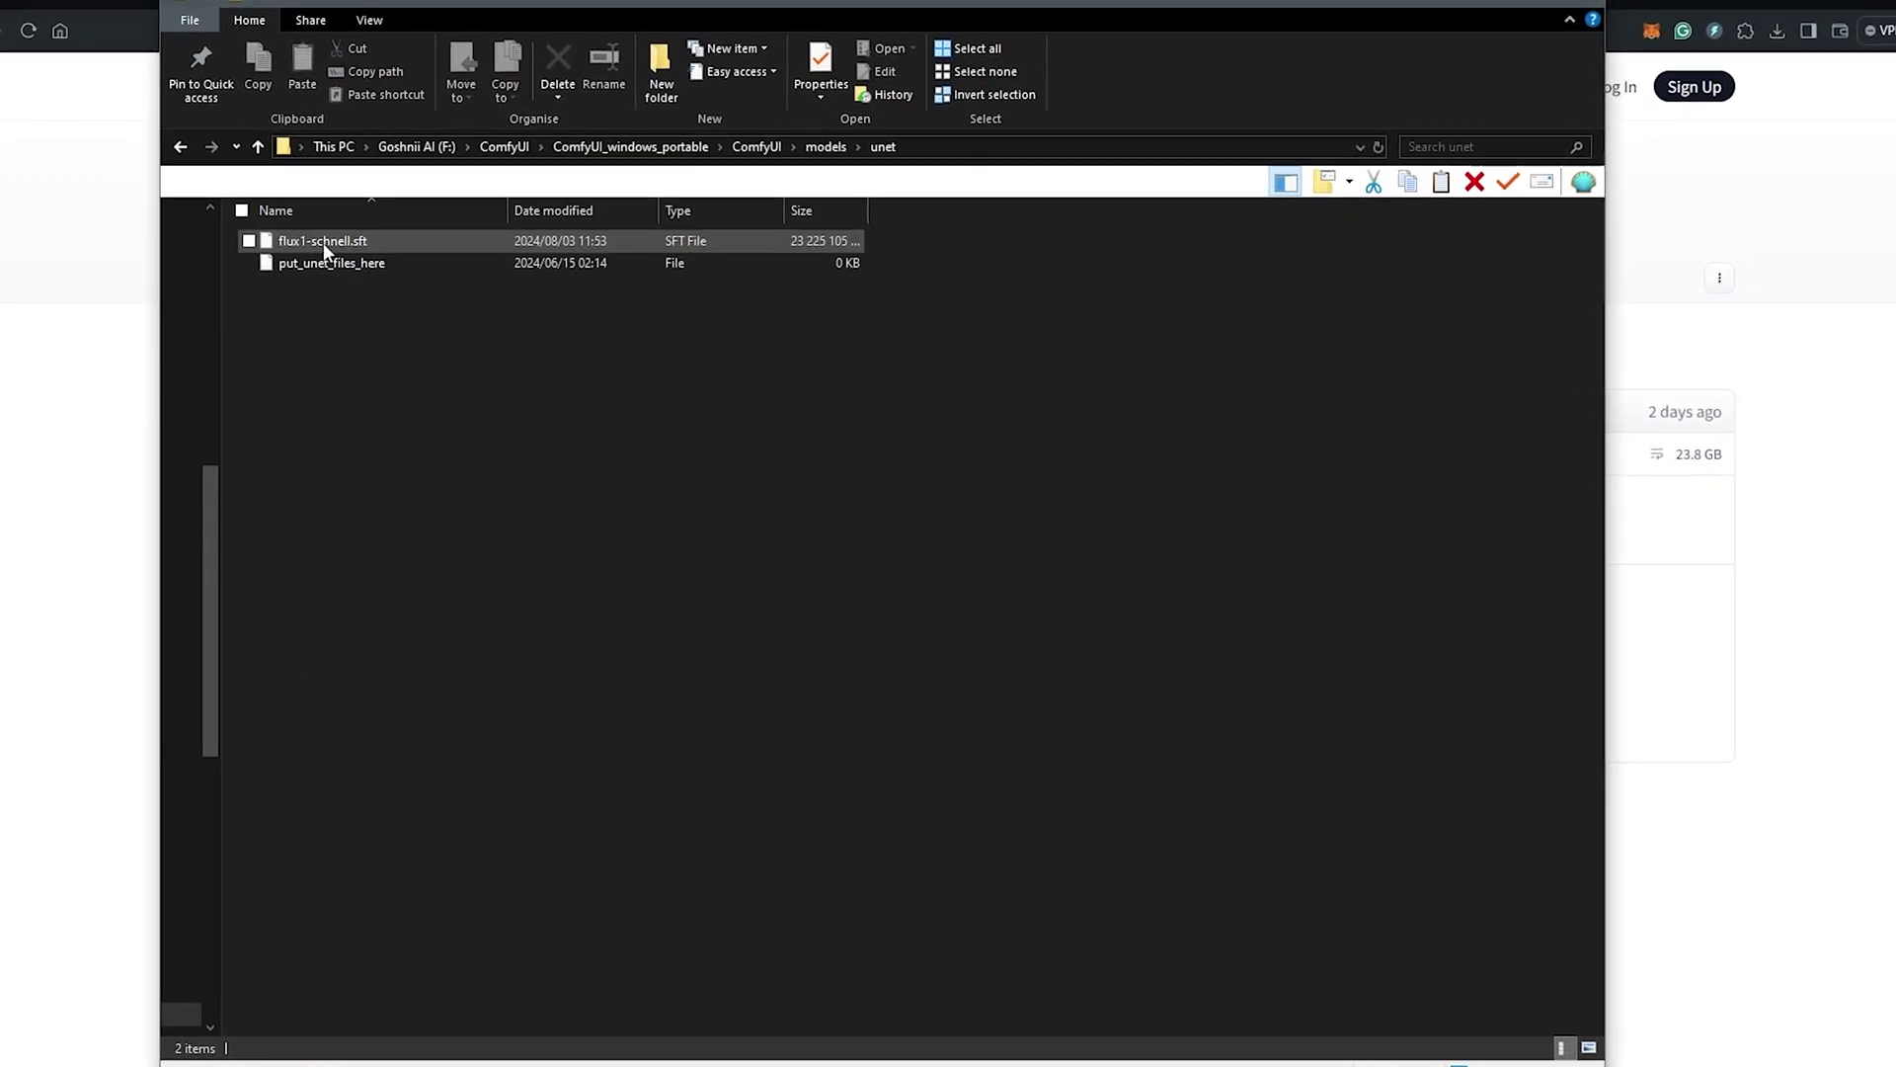
{"action": "left_click", "coordinate": [382, 240]}
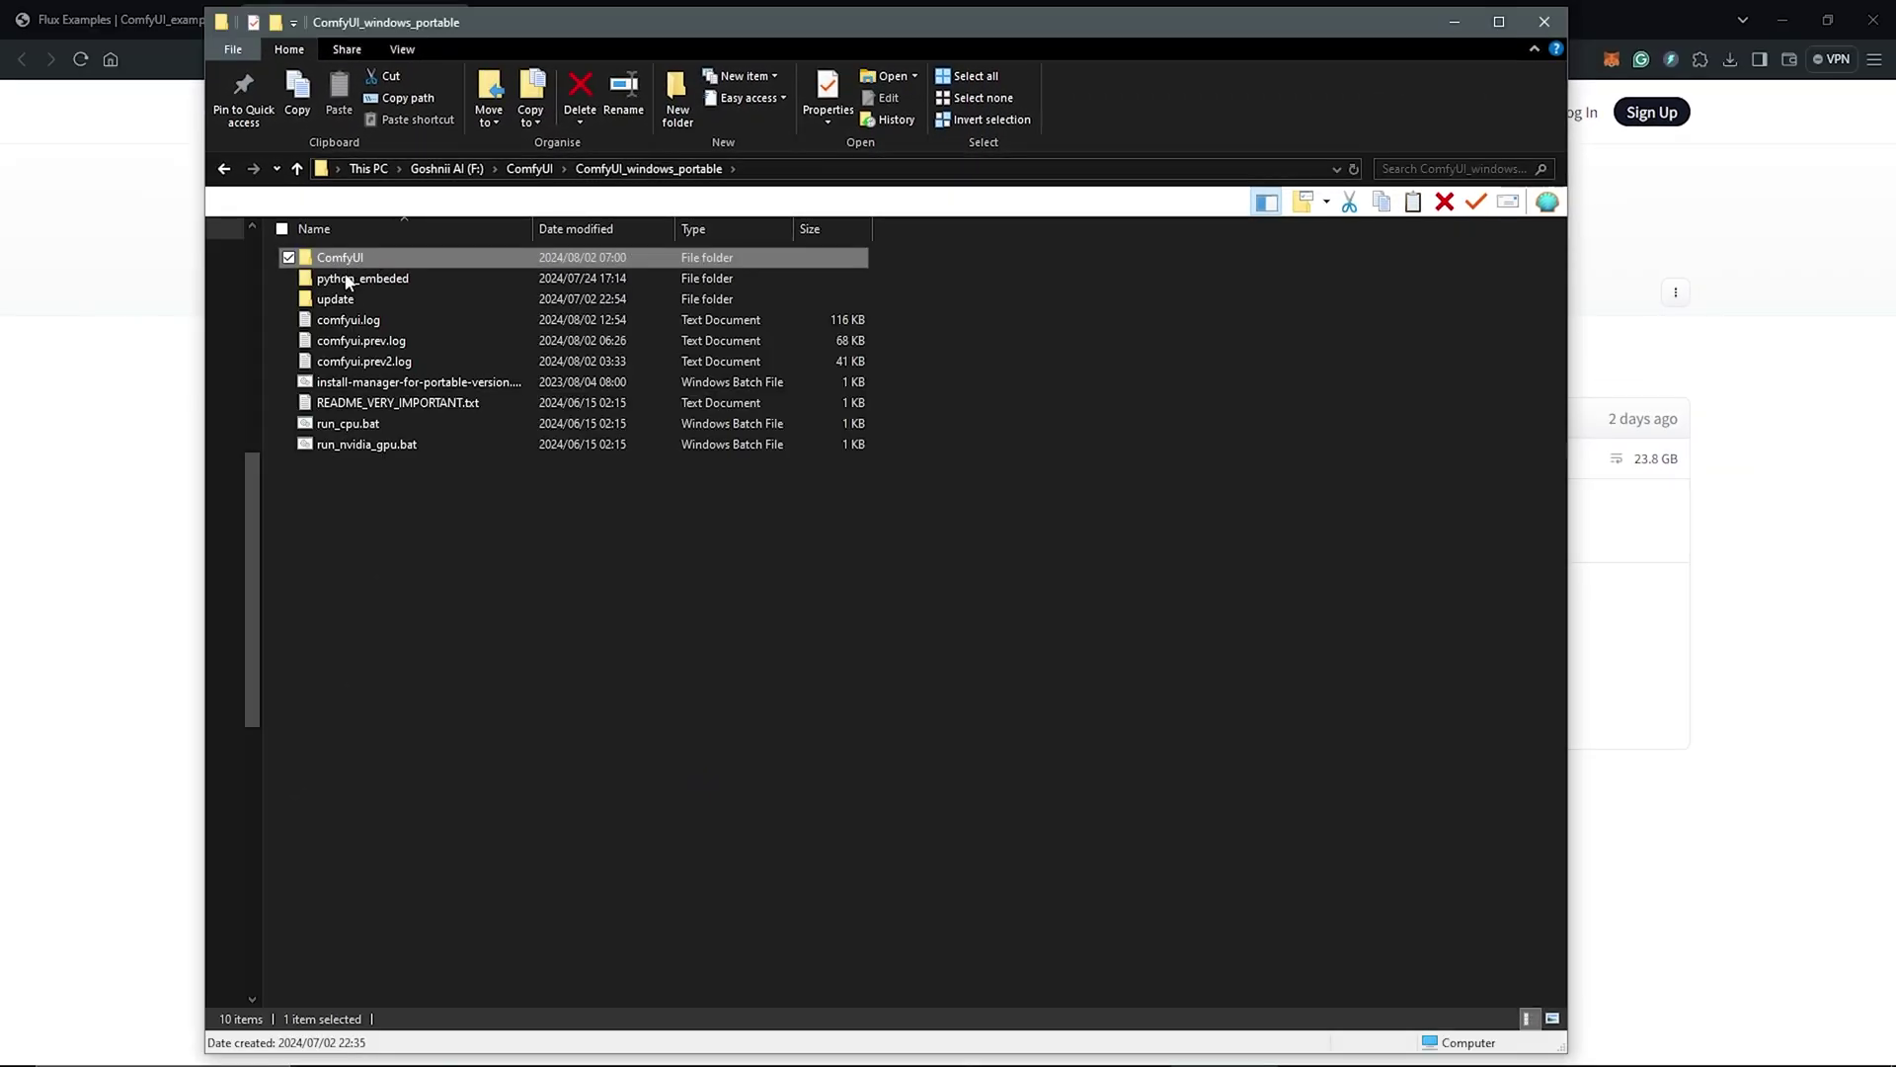
Launch ComfyUI with run_nvidia_gpu.bat and move its floating queue menu higher on the canvas.
{"action": "double_click", "coordinate": [358, 446]}
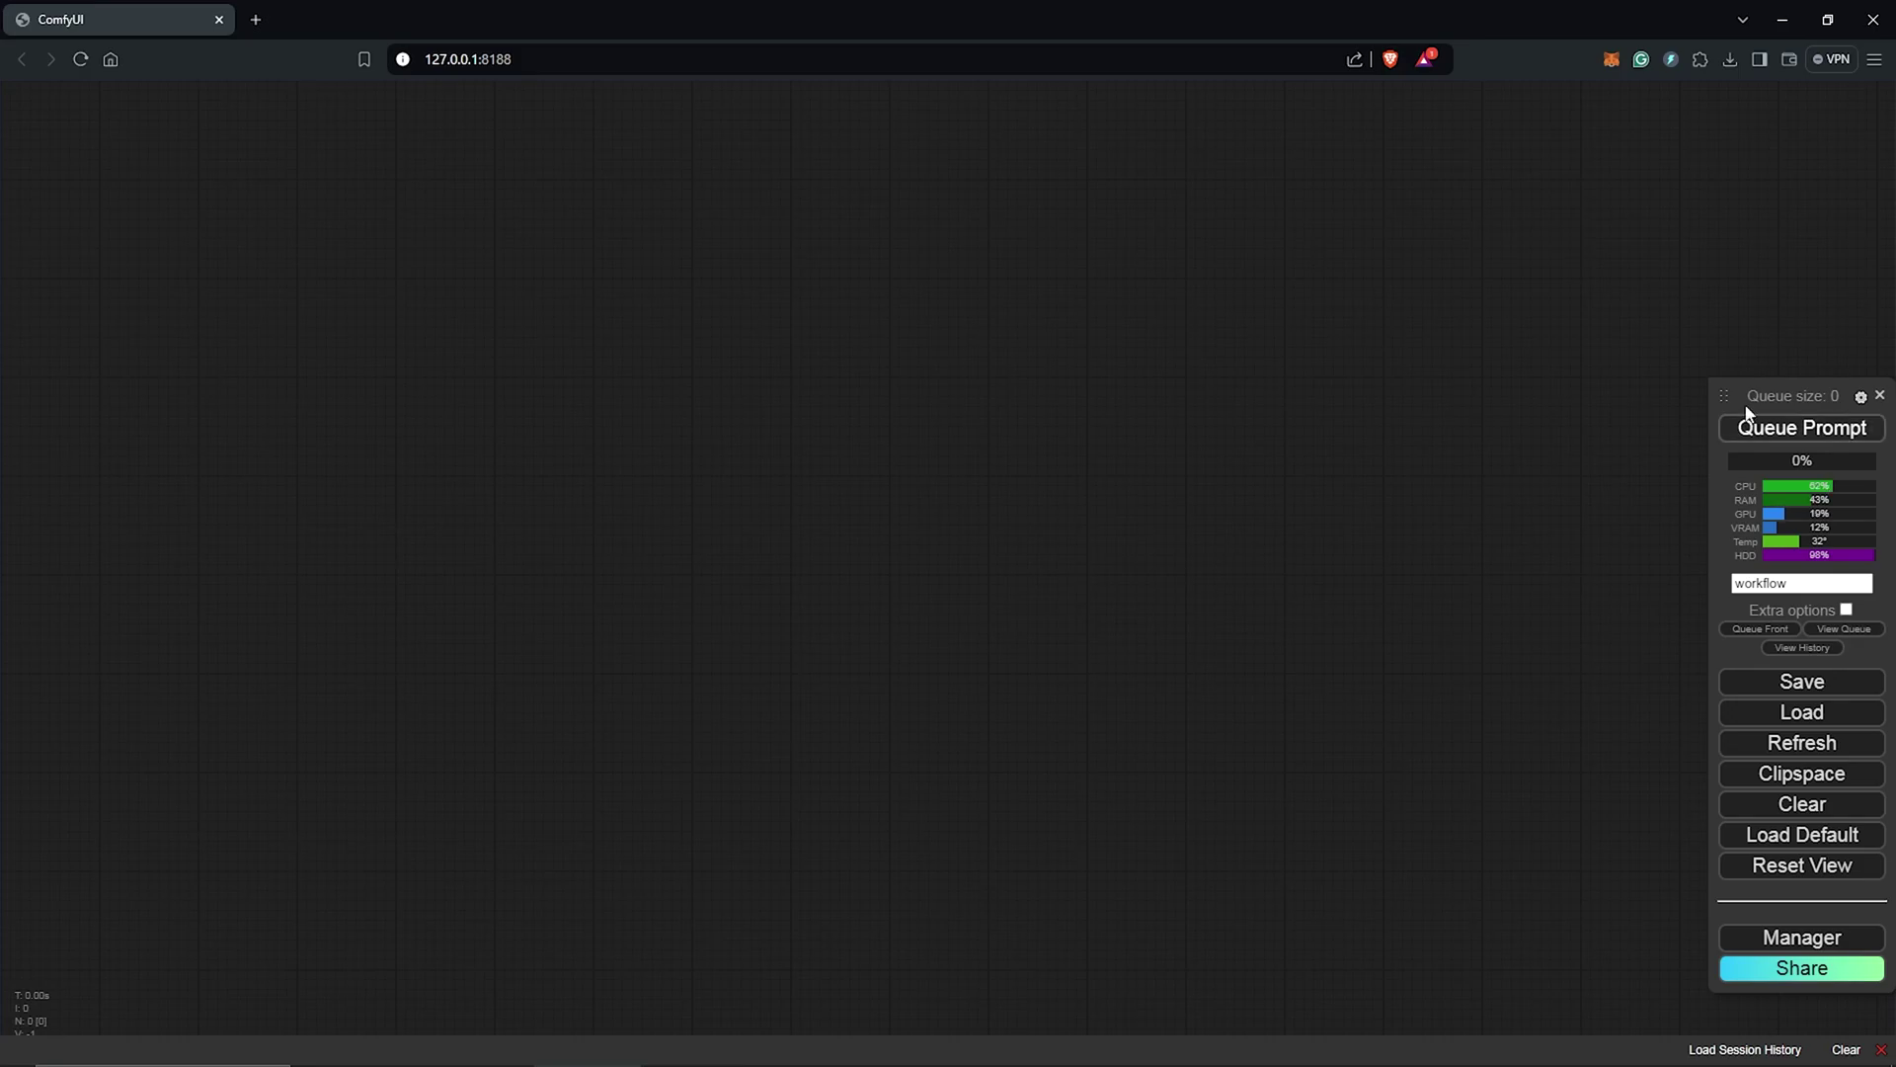
{"action": "left_click_drag", "start_coordinate": [1727, 398], "coordinate": [1726, 286]}
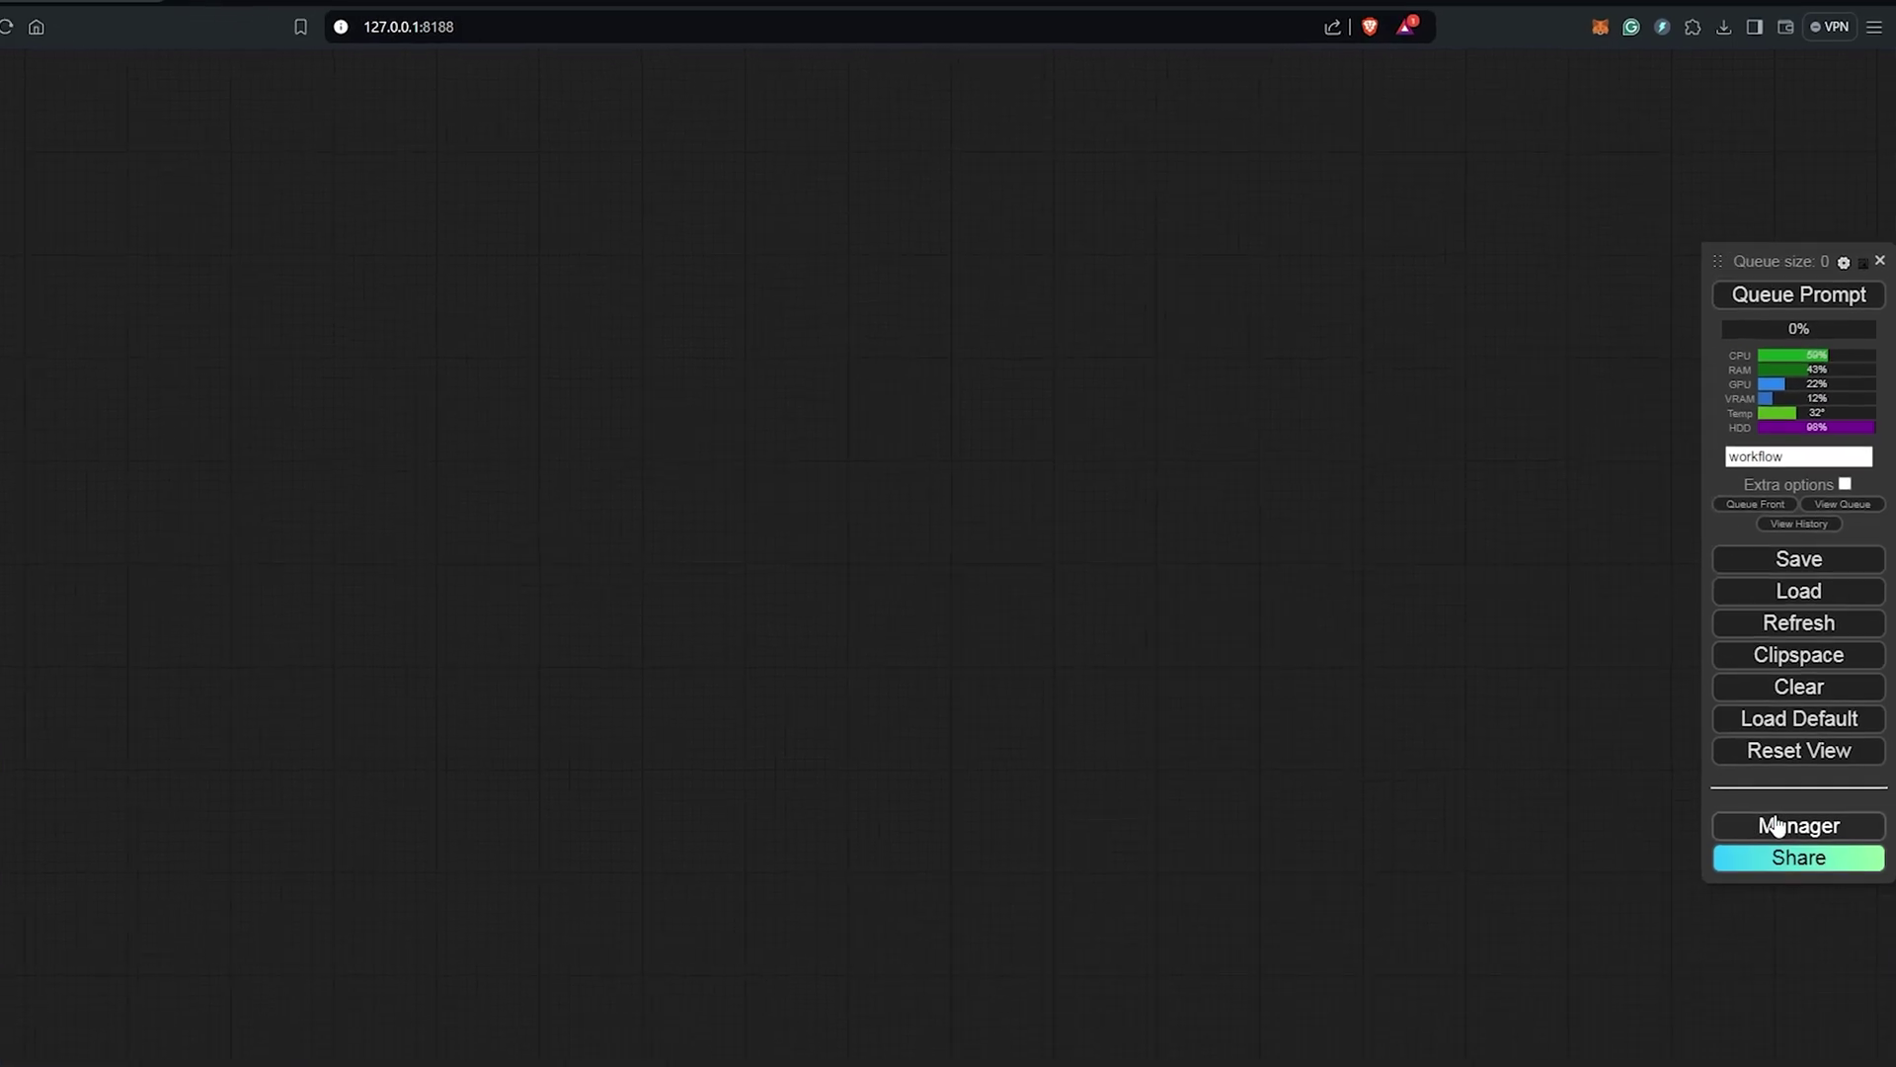
Update ComfyUI and all its extensions through the ComfyUI Manager and restart ComfyUI.
{"action": "left_click", "coordinate": [1770, 823]}
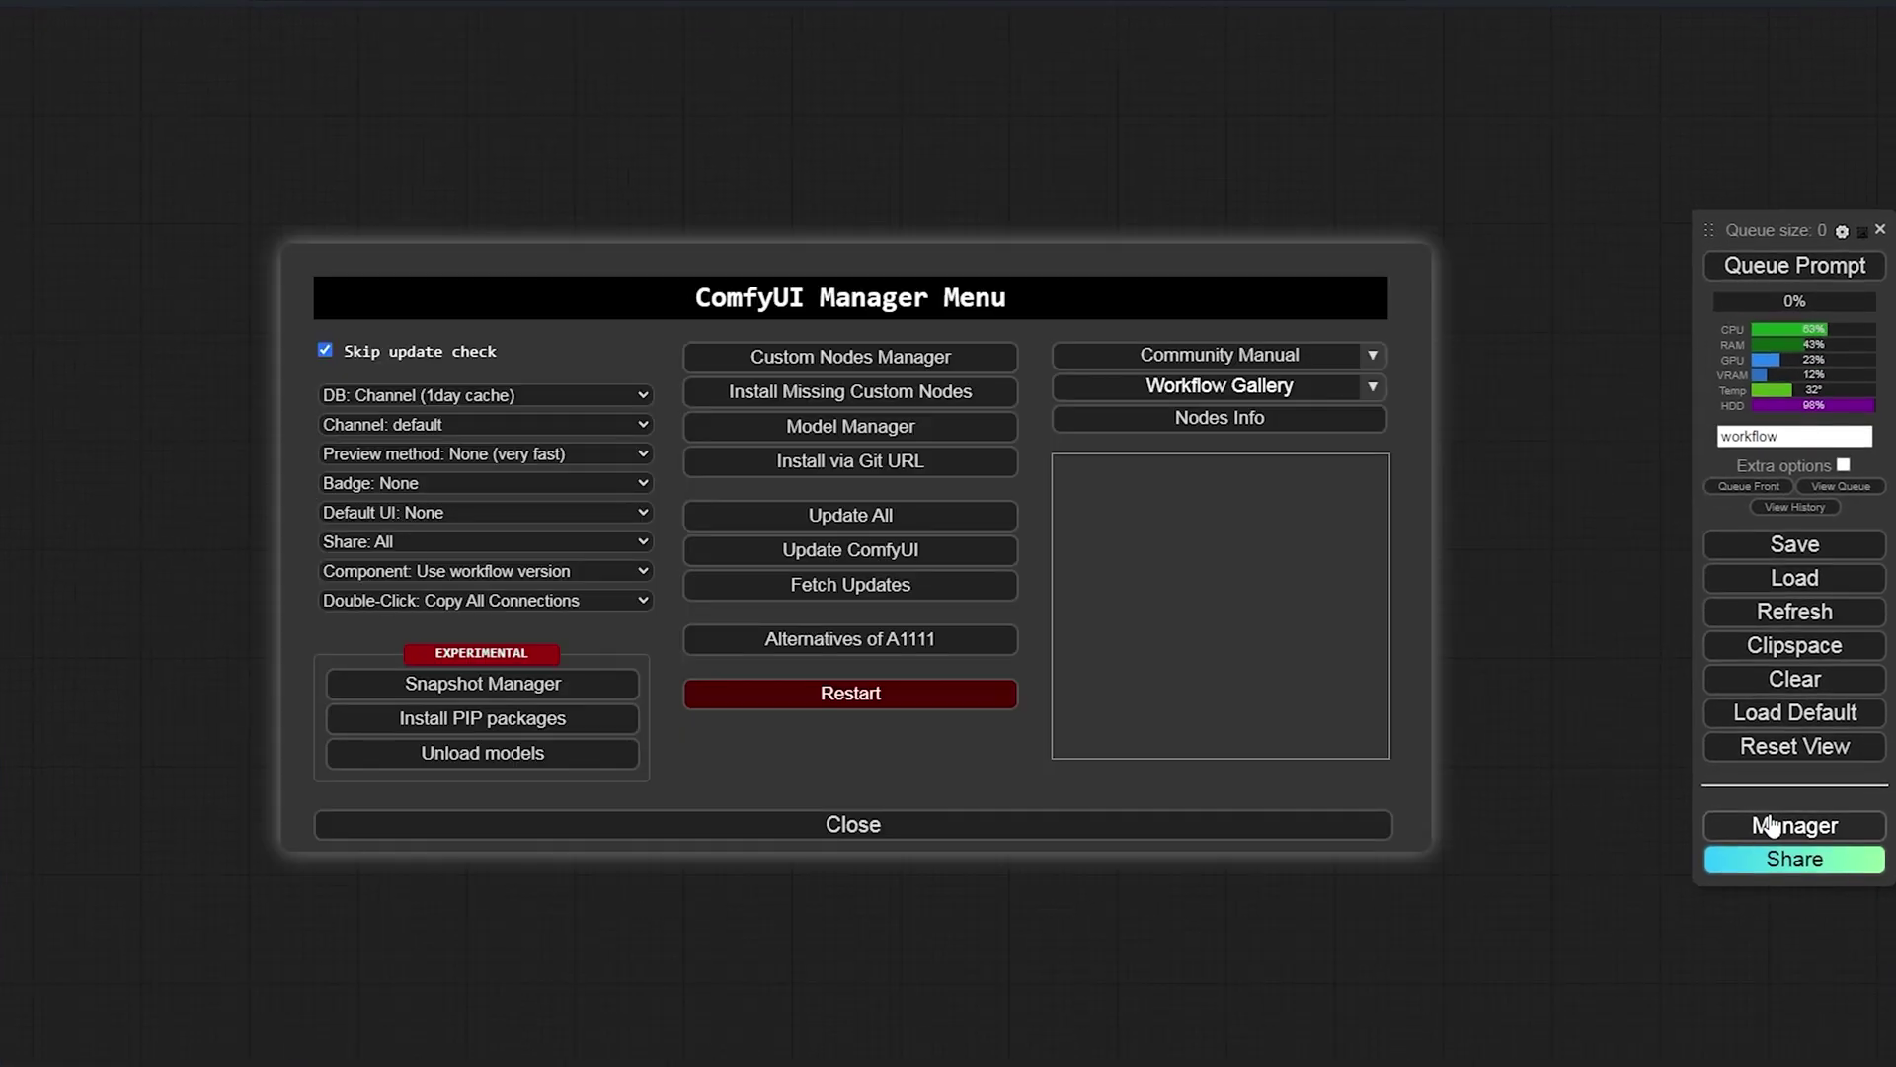
{"action": "left_click", "coordinate": [903, 523]}
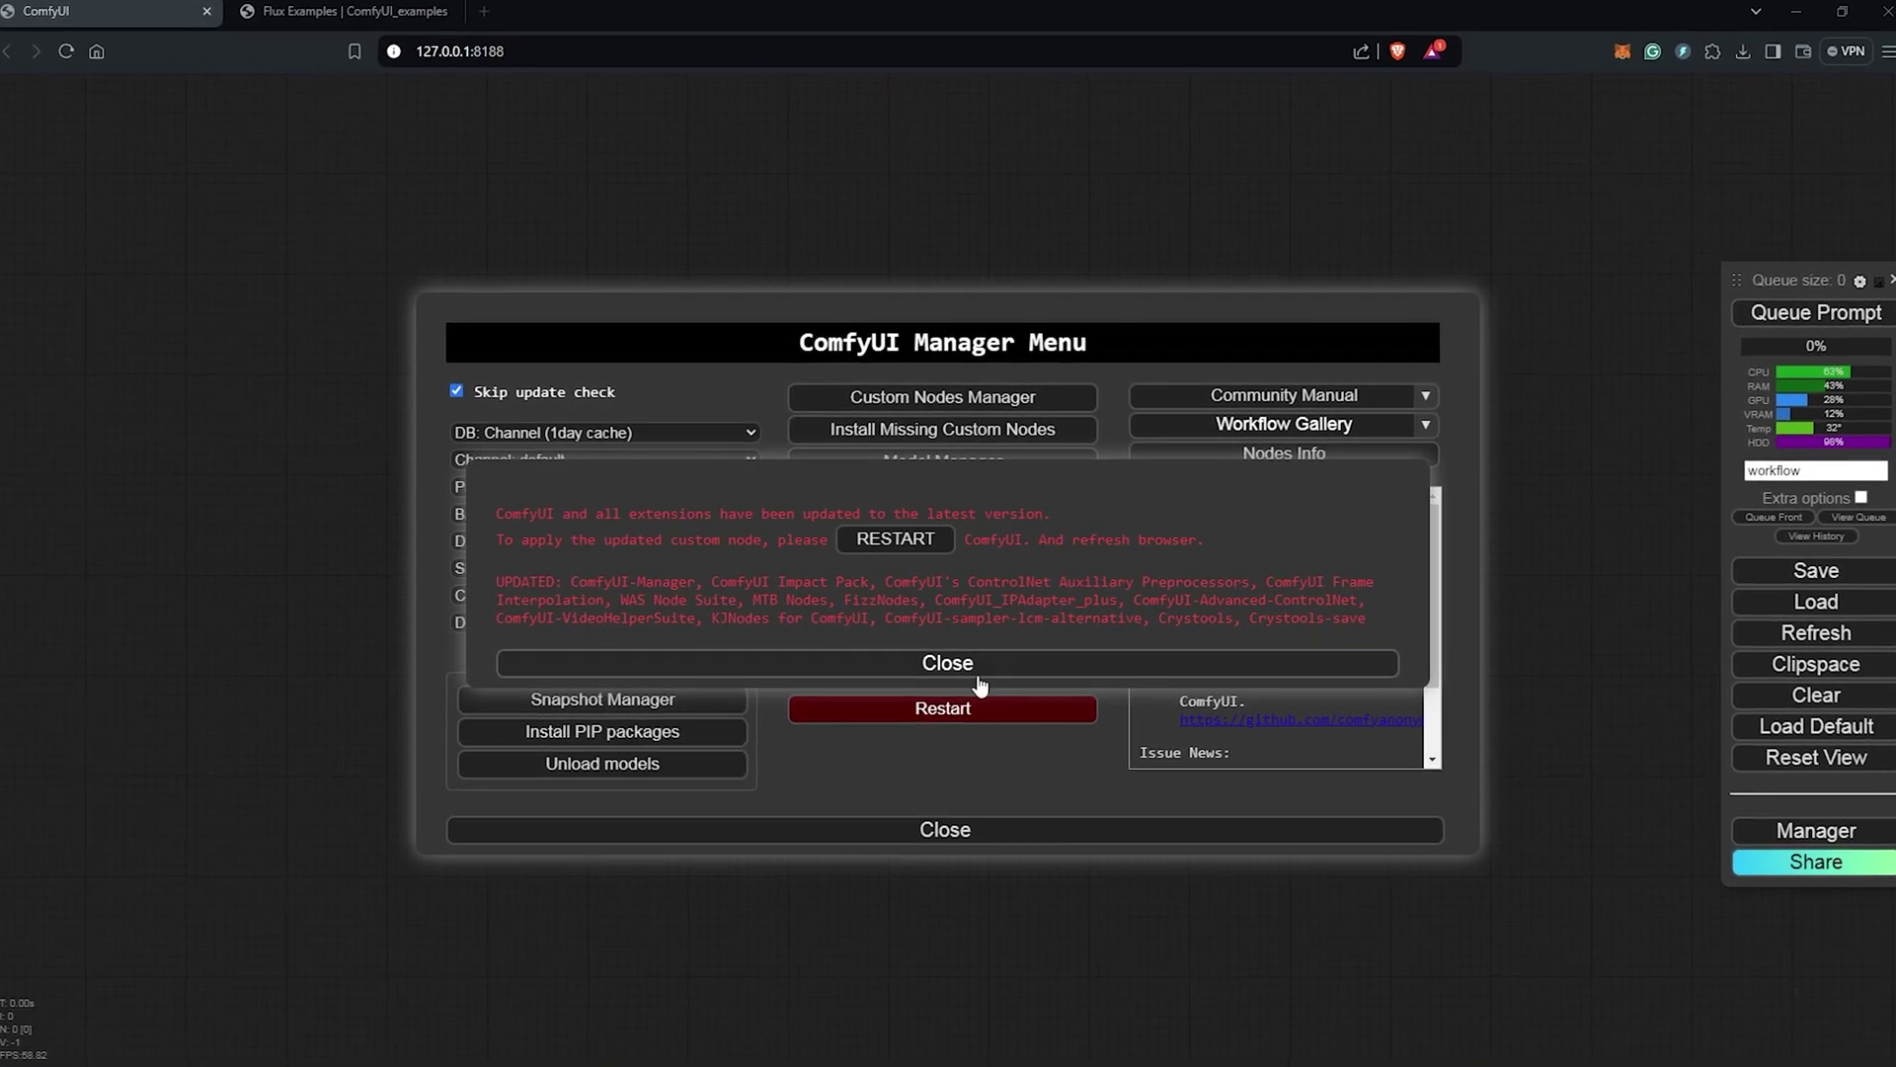
{"action": "left_click", "coordinate": [977, 663]}
{"action": "left_click", "coordinate": [944, 580]}
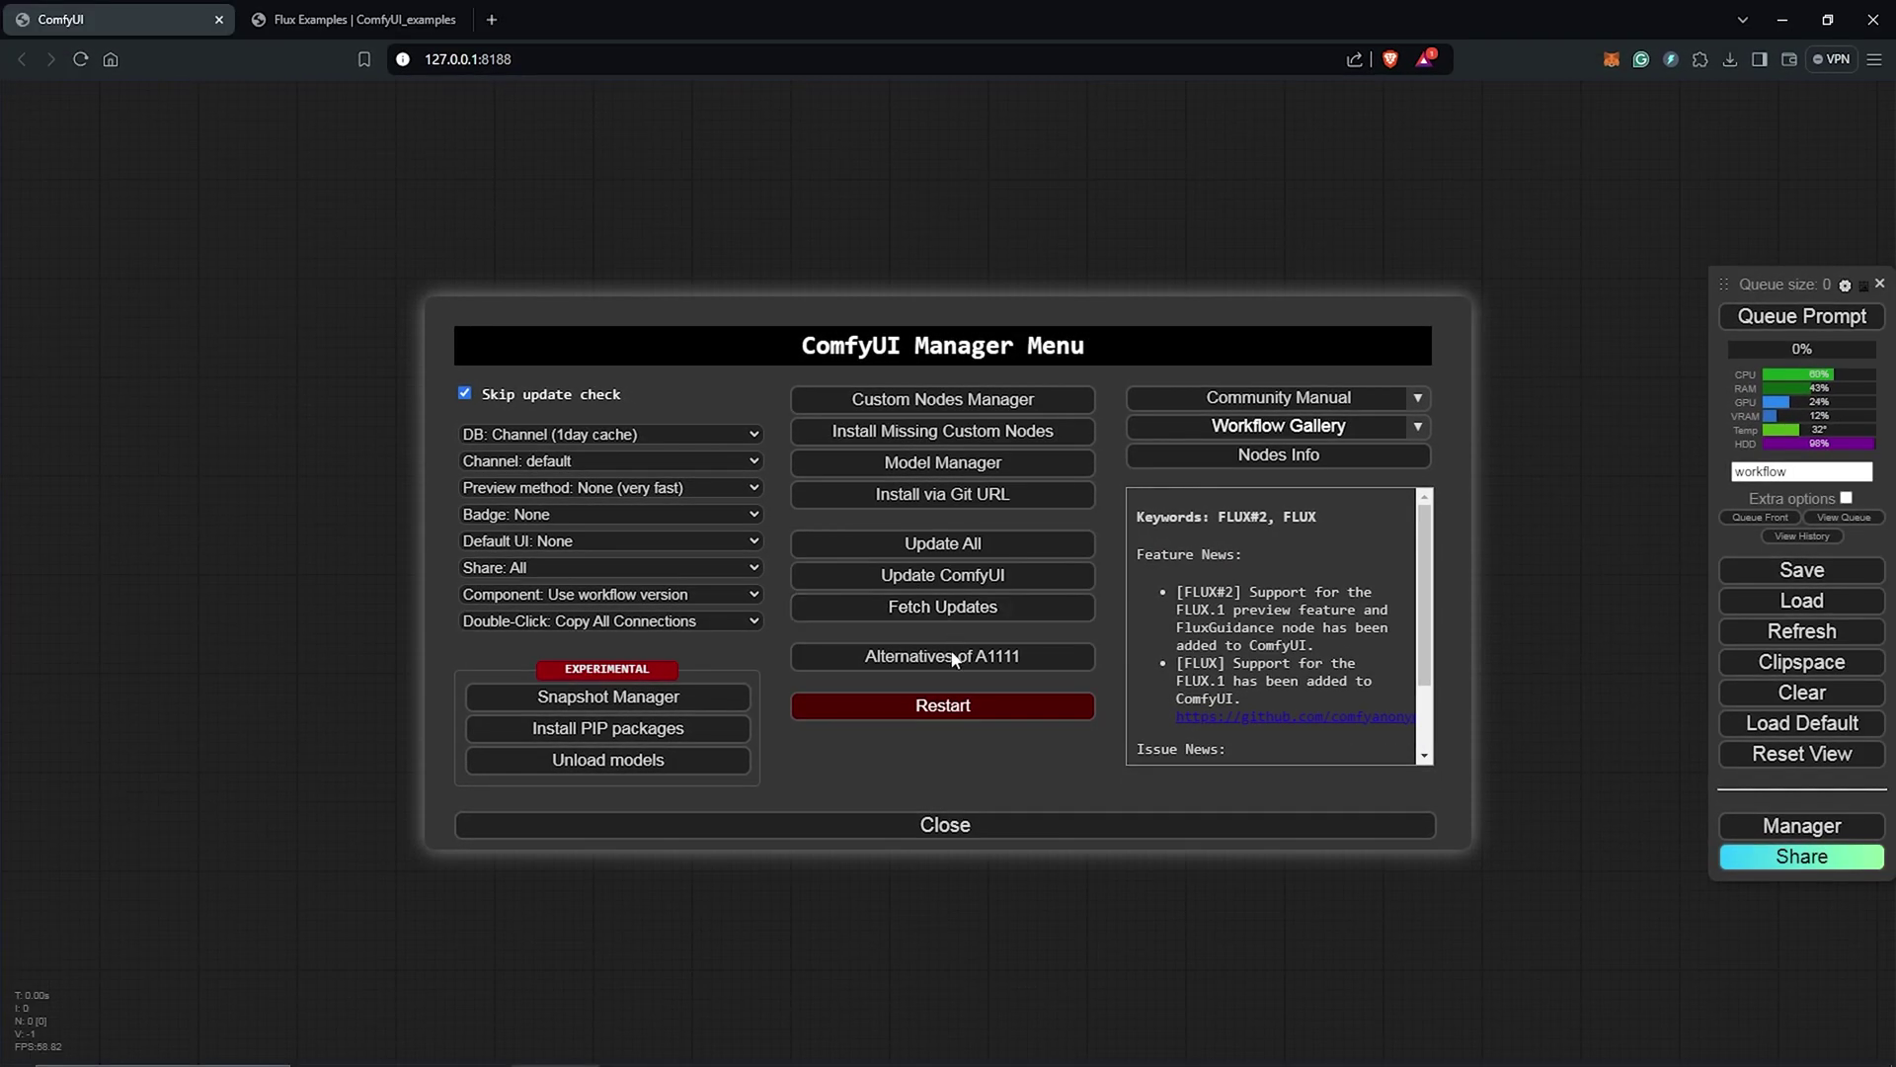
{"action": "left_click", "coordinate": [946, 717]}
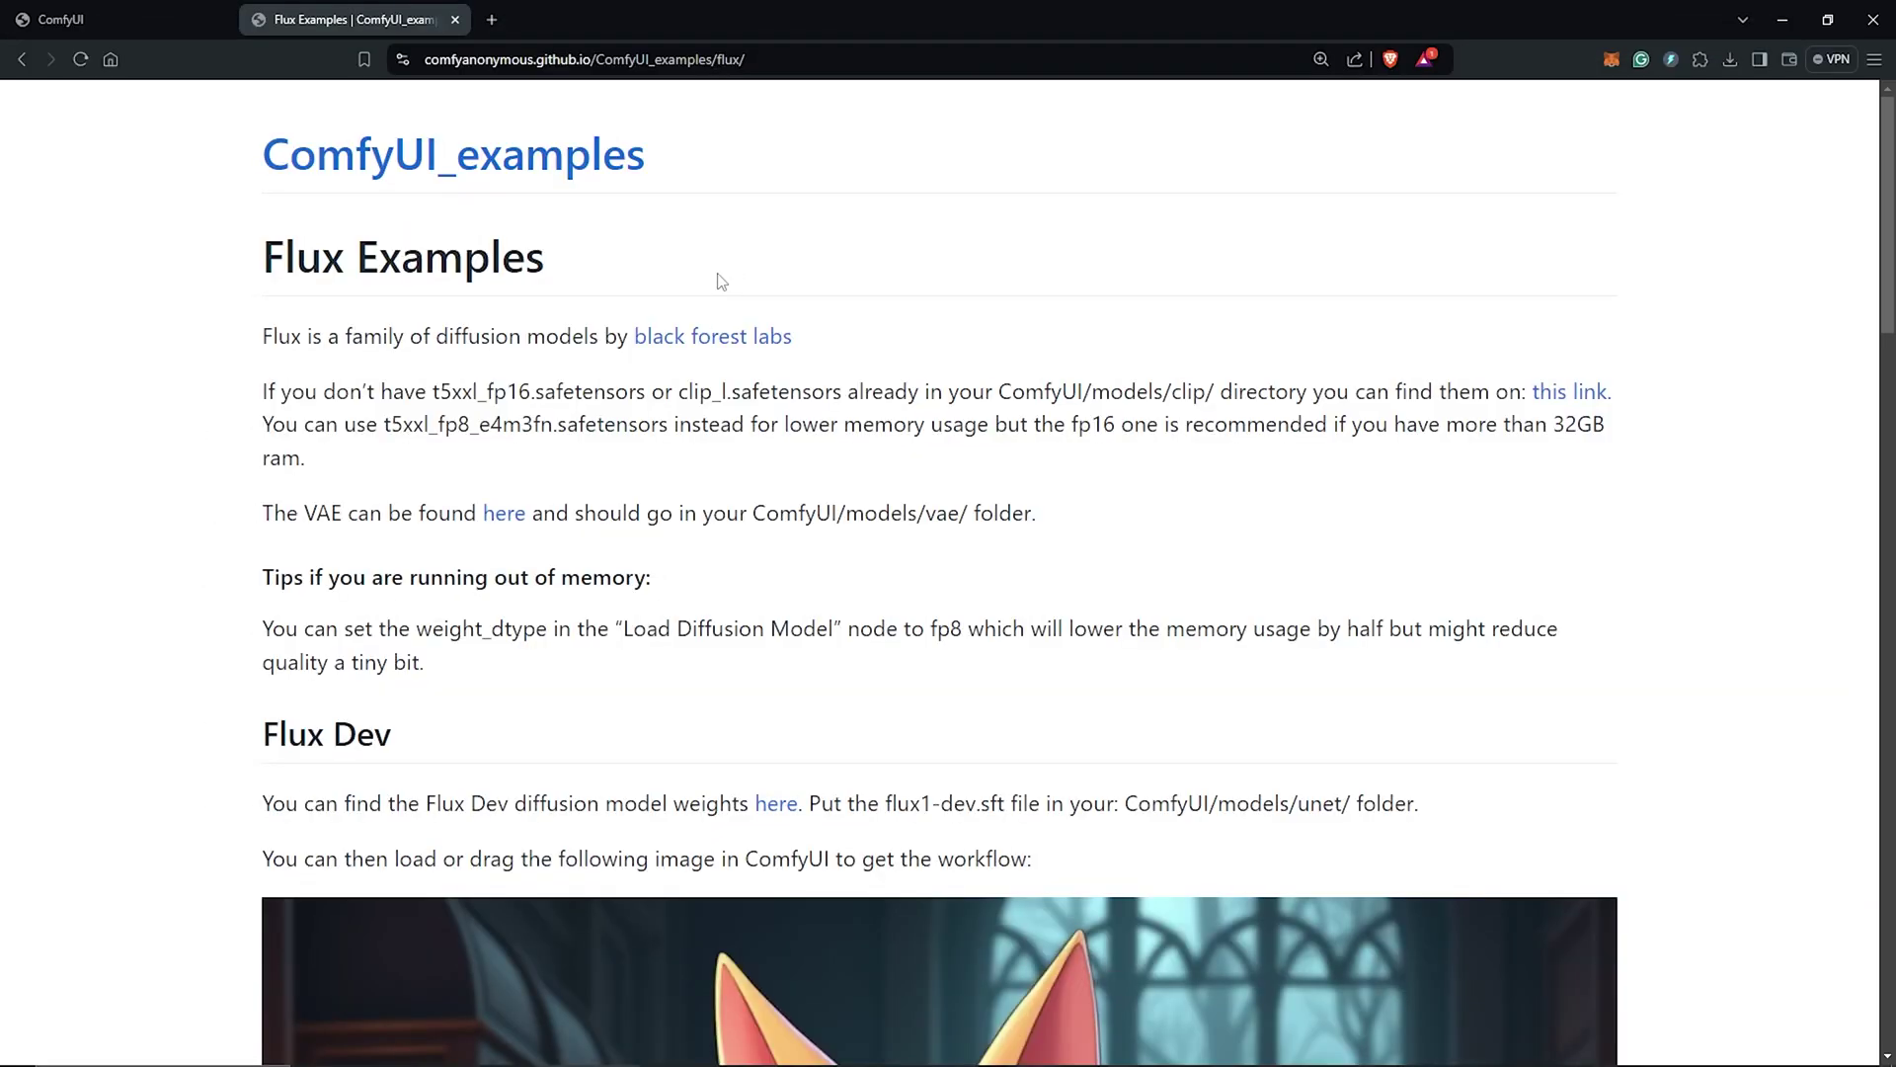
Save the Flux Schnell bottle example image from the Flux Examples page into the Workflows/FLUX Schnell - text to image folder.
{"action": "key", "text": "ctrl+minus"}
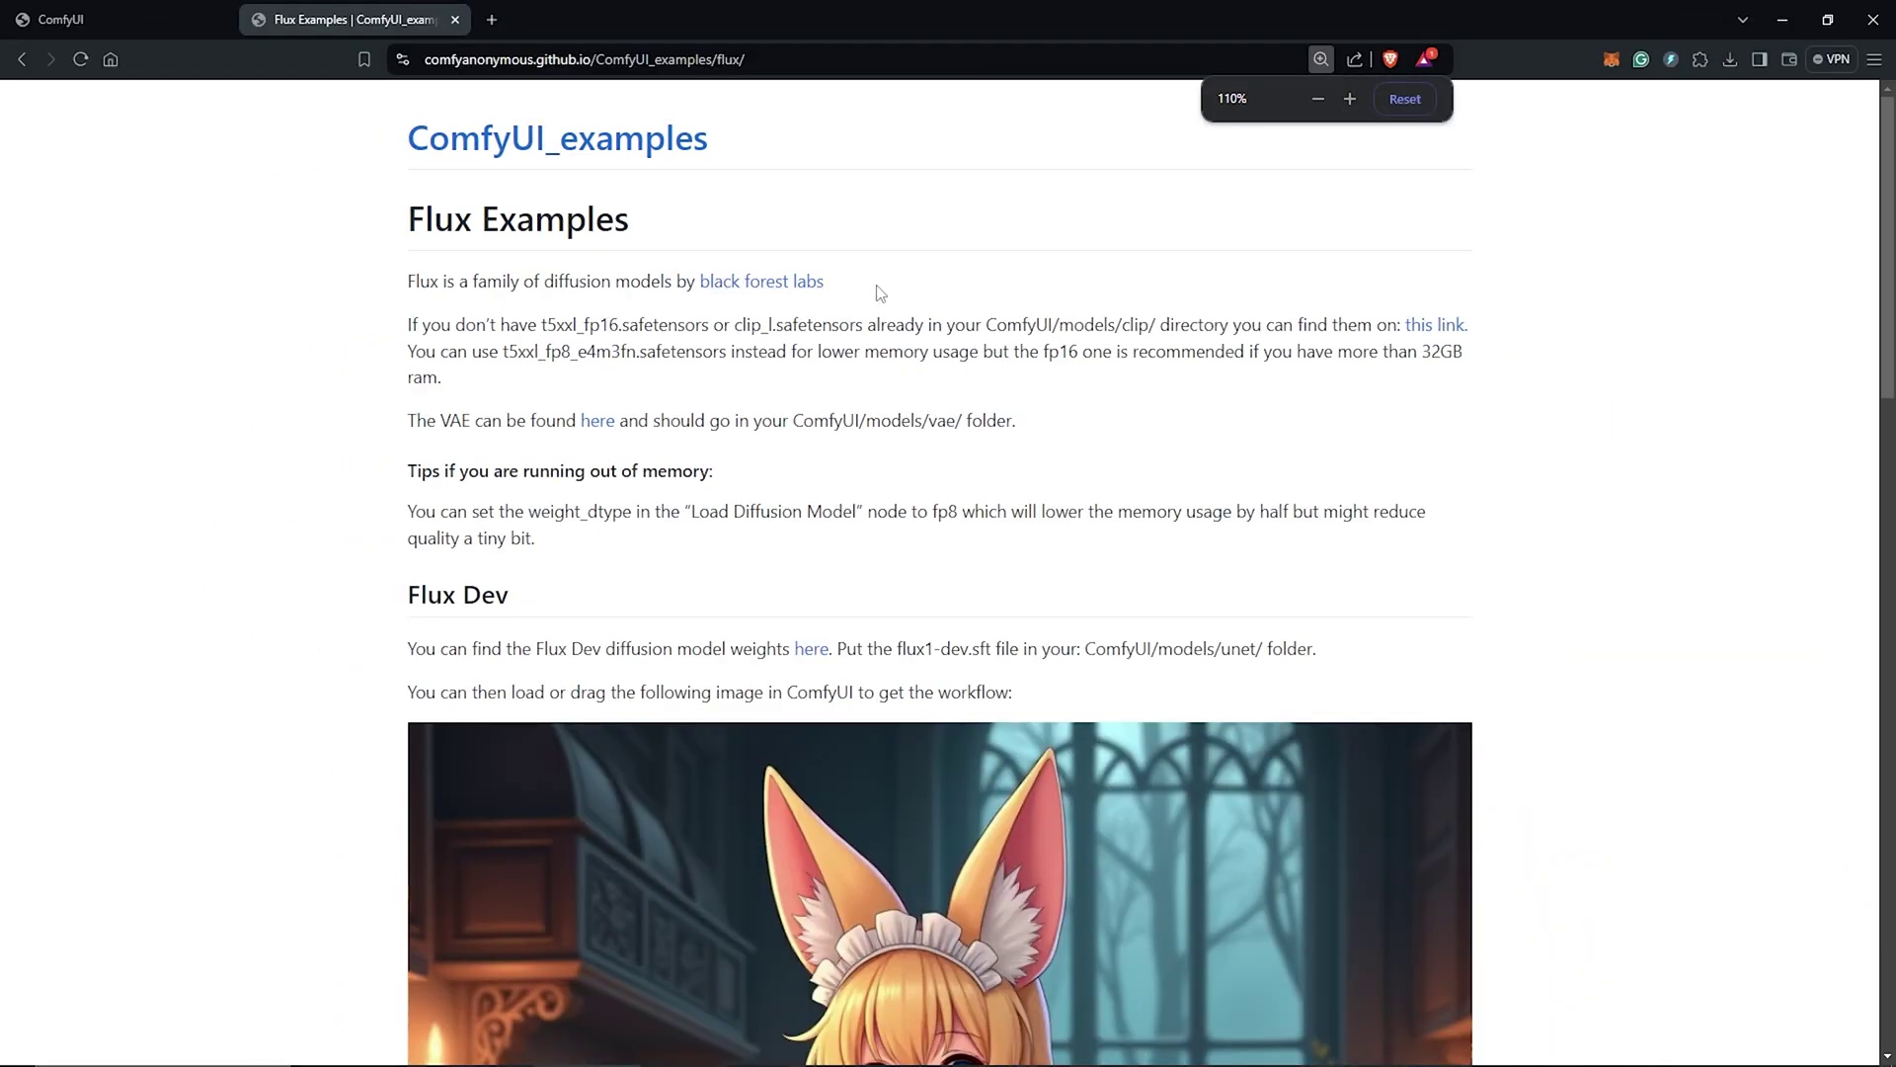
{"action": "scroll", "coordinate": [1587, 583], "scroll_direction": "down", "scroll_amount": 5}
{"action": "scroll", "coordinate": [1587, 559], "scroll_direction": "down", "scroll_amount": 10}
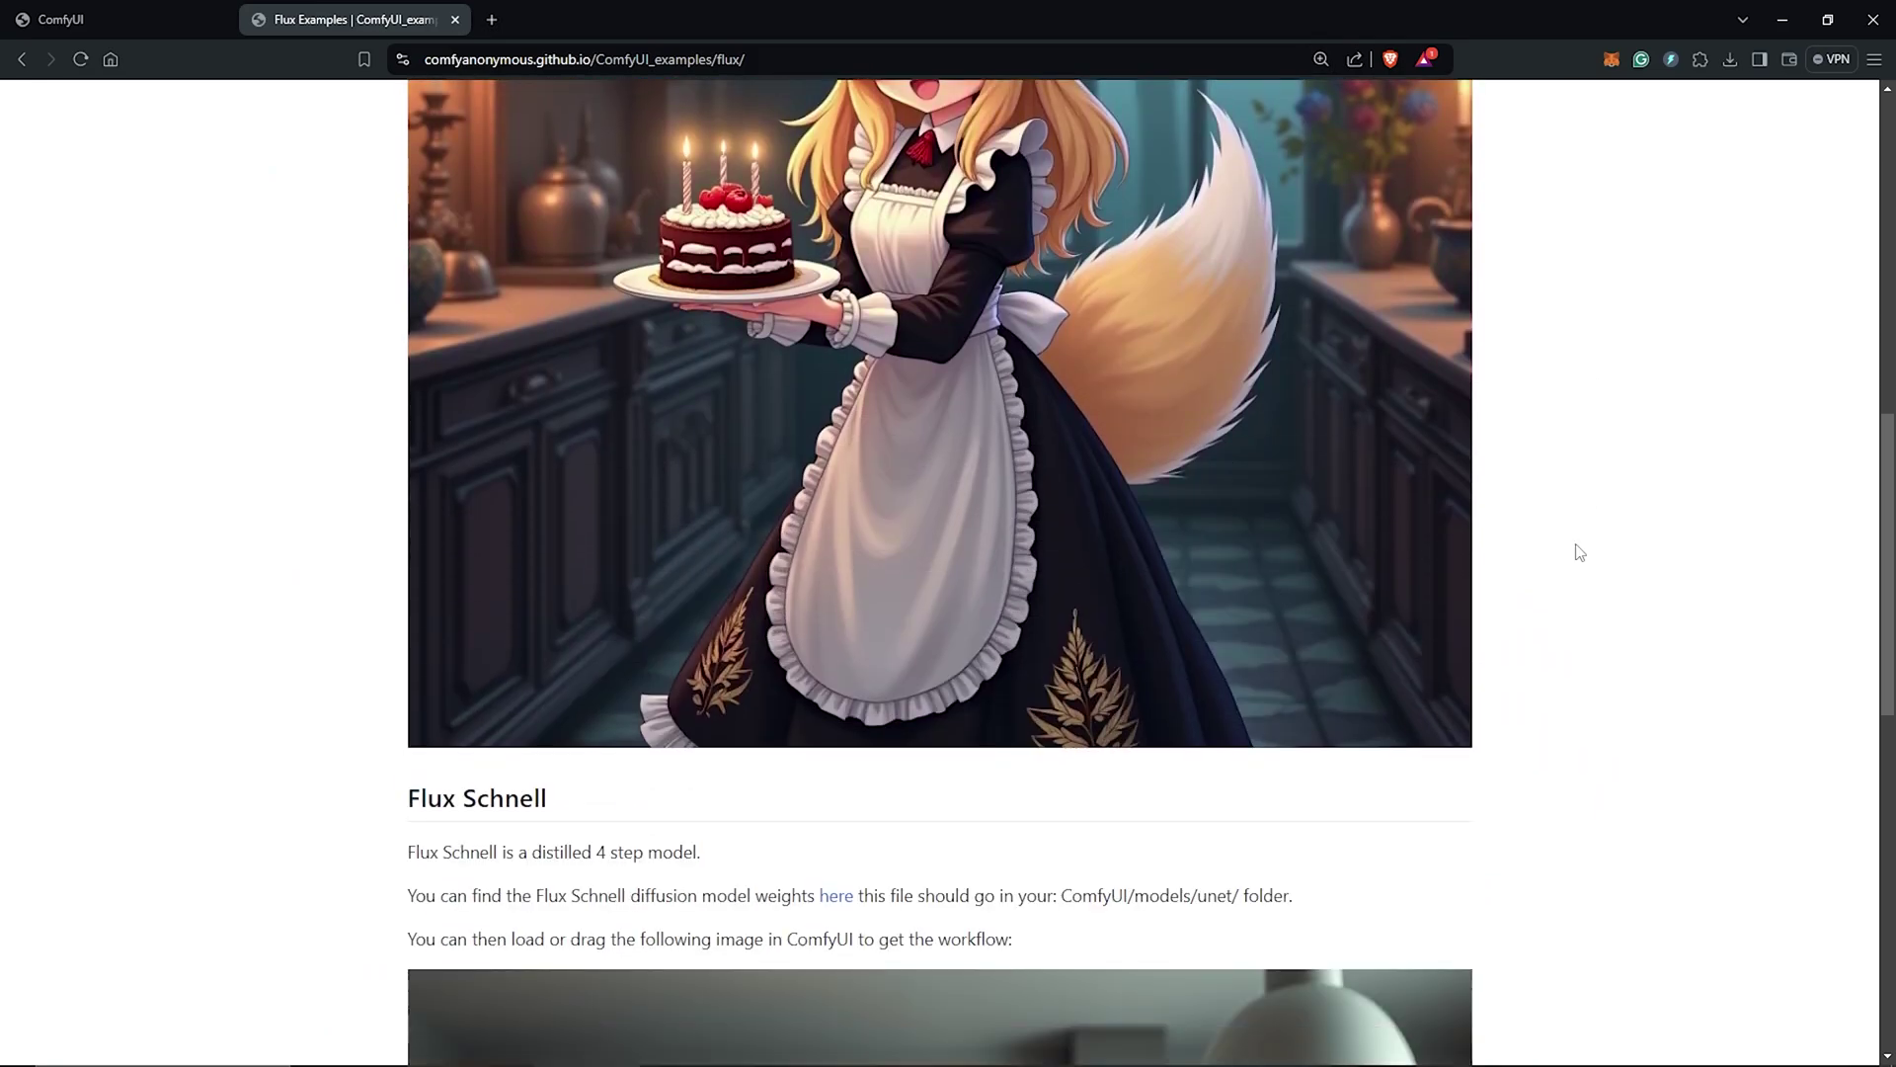
{"action": "key", "text": "ctrl+minus"}
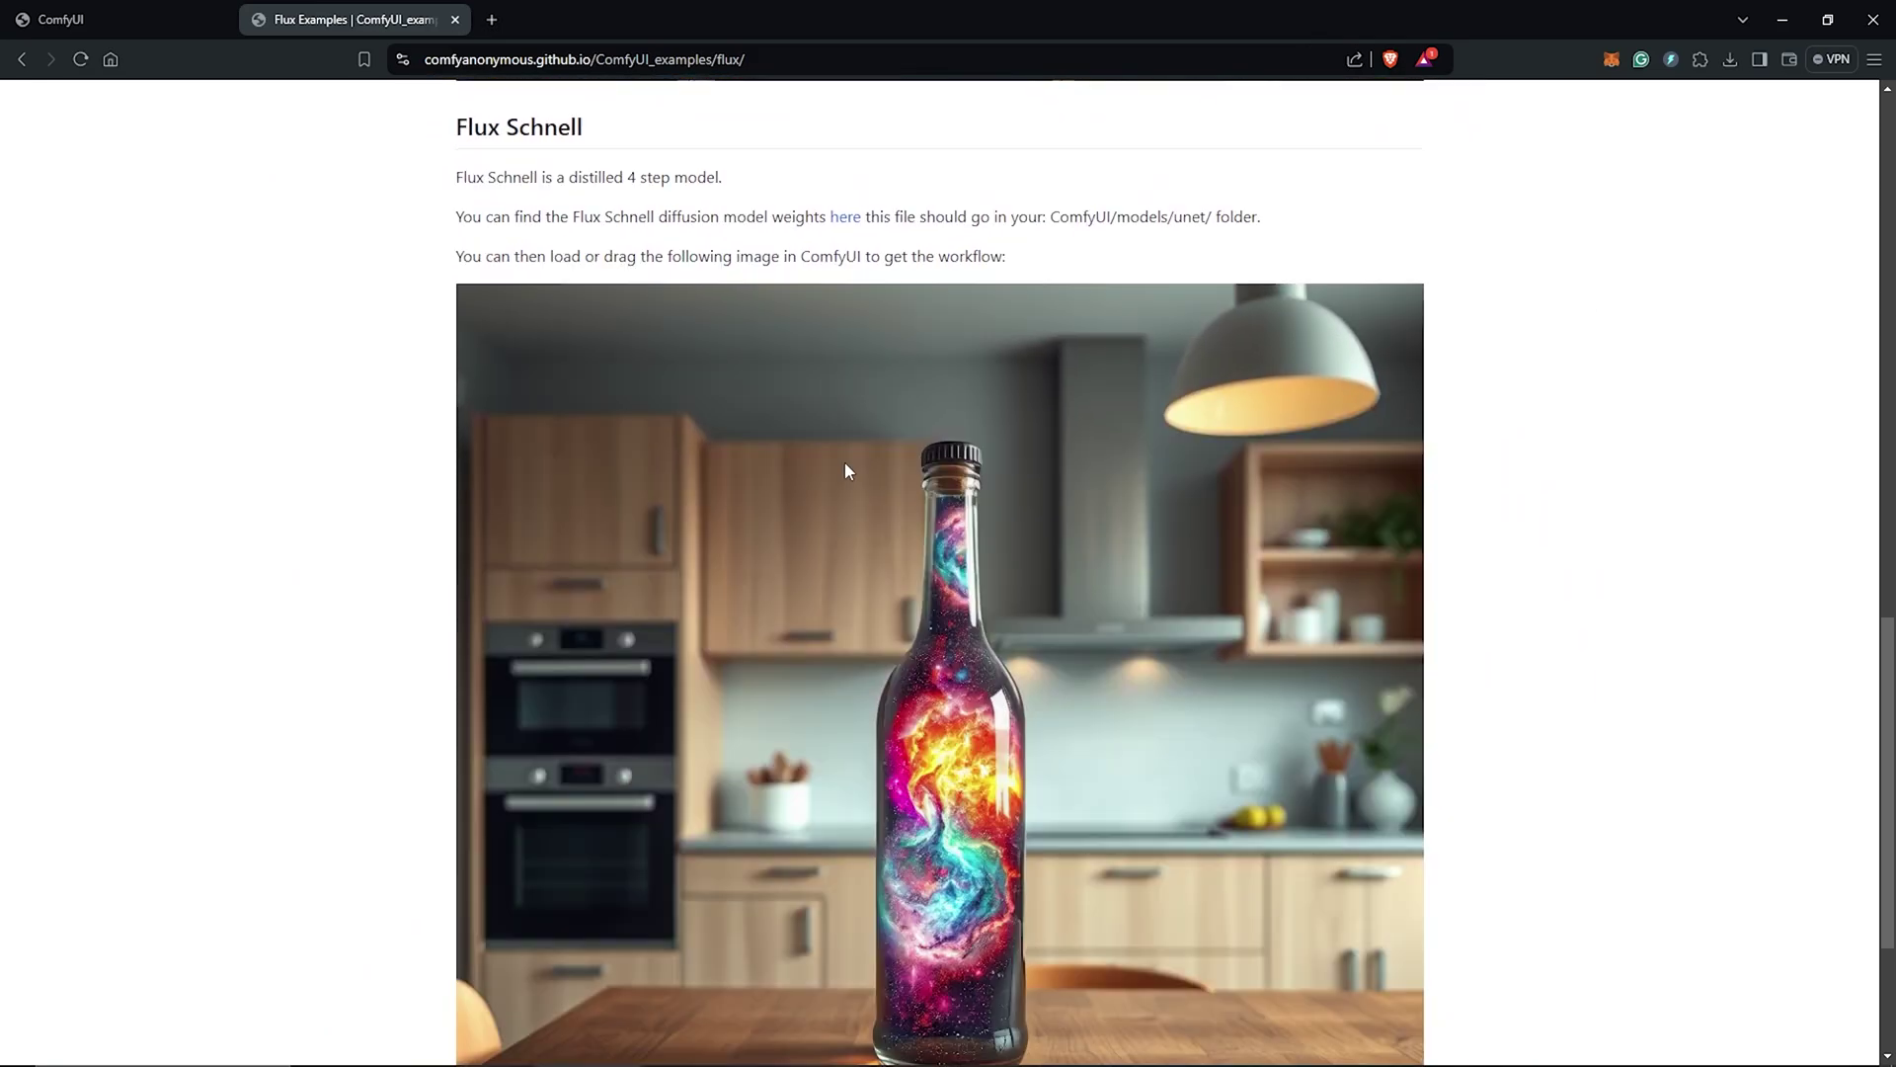
{"action": "right_click", "coordinate": [851, 466]}
{"action": "left_click", "coordinate": [948, 505]}
{"action": "left_click", "coordinate": [1649, 1030]}
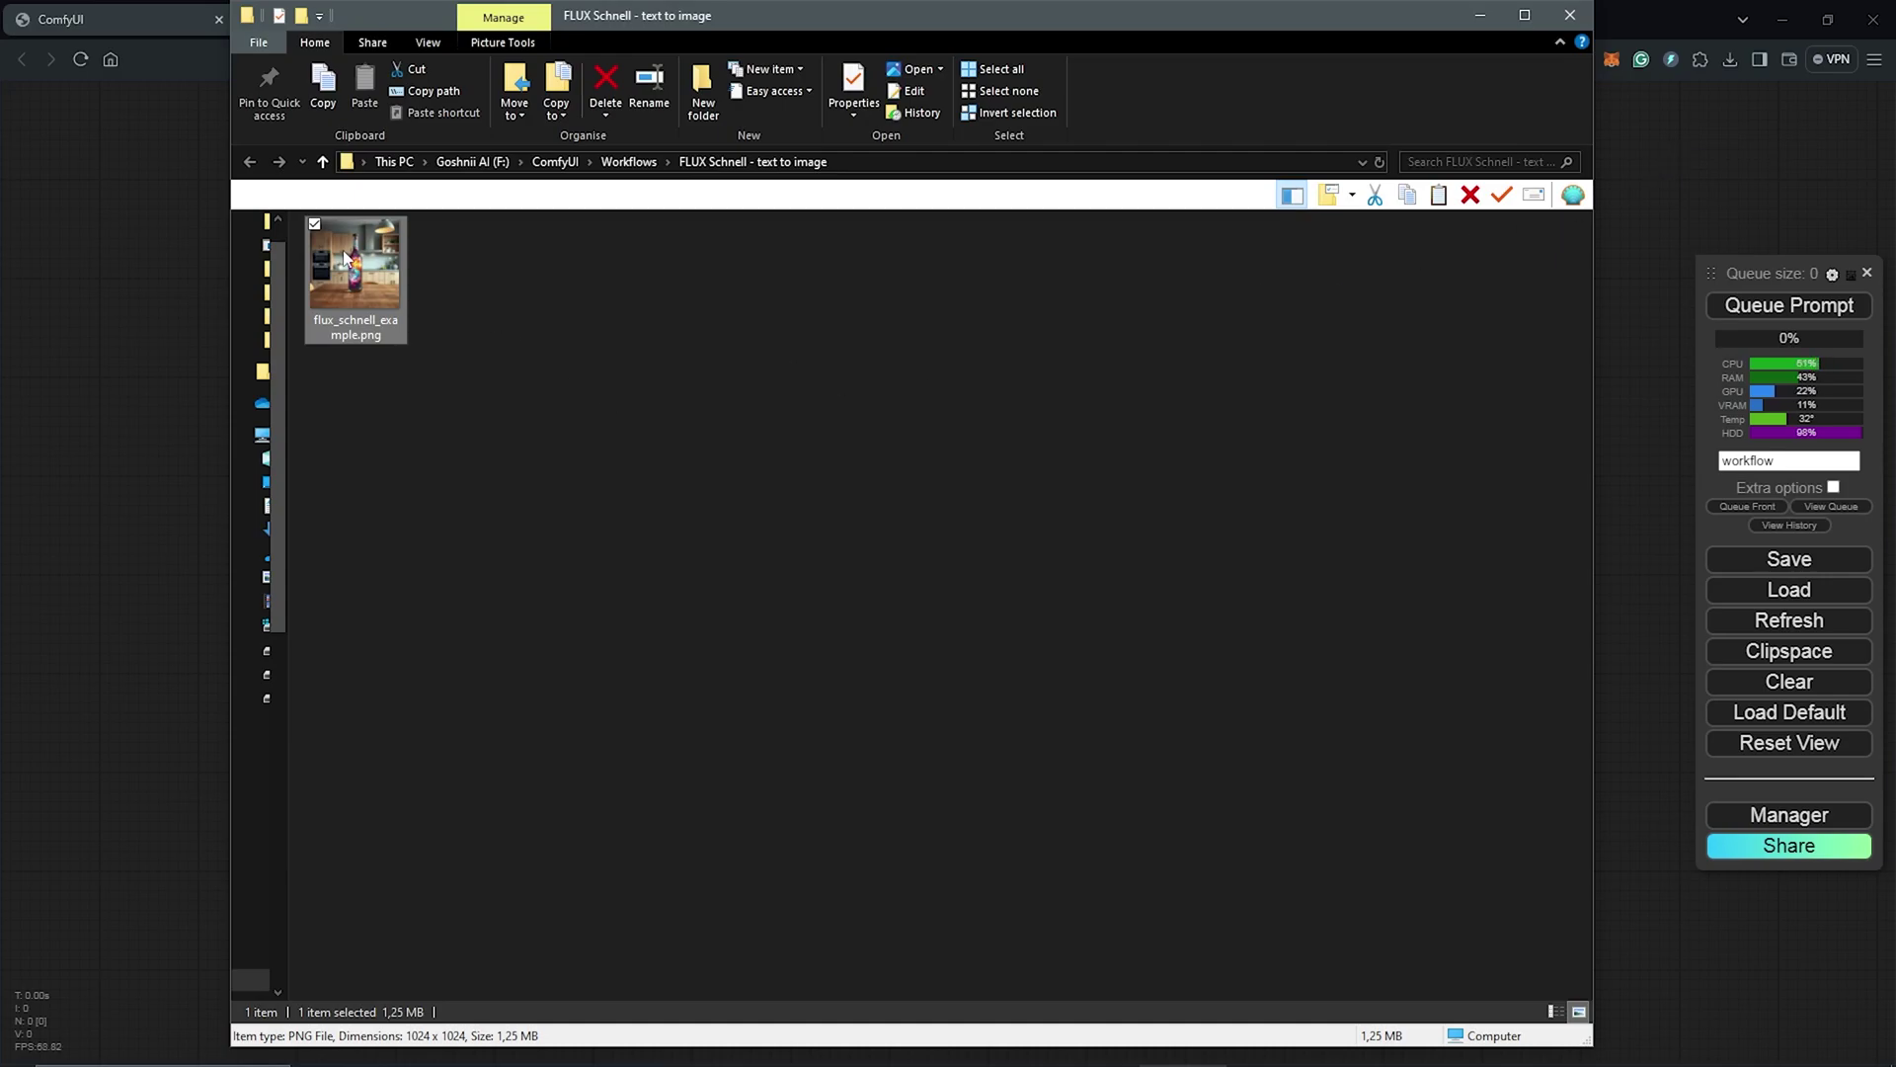
Load the workflow from flux_schnell_example.png onto the ComfyUI canvas.
{"action": "left_click_drag", "start_coordinate": [201, 367], "coordinate": [152, 424]}
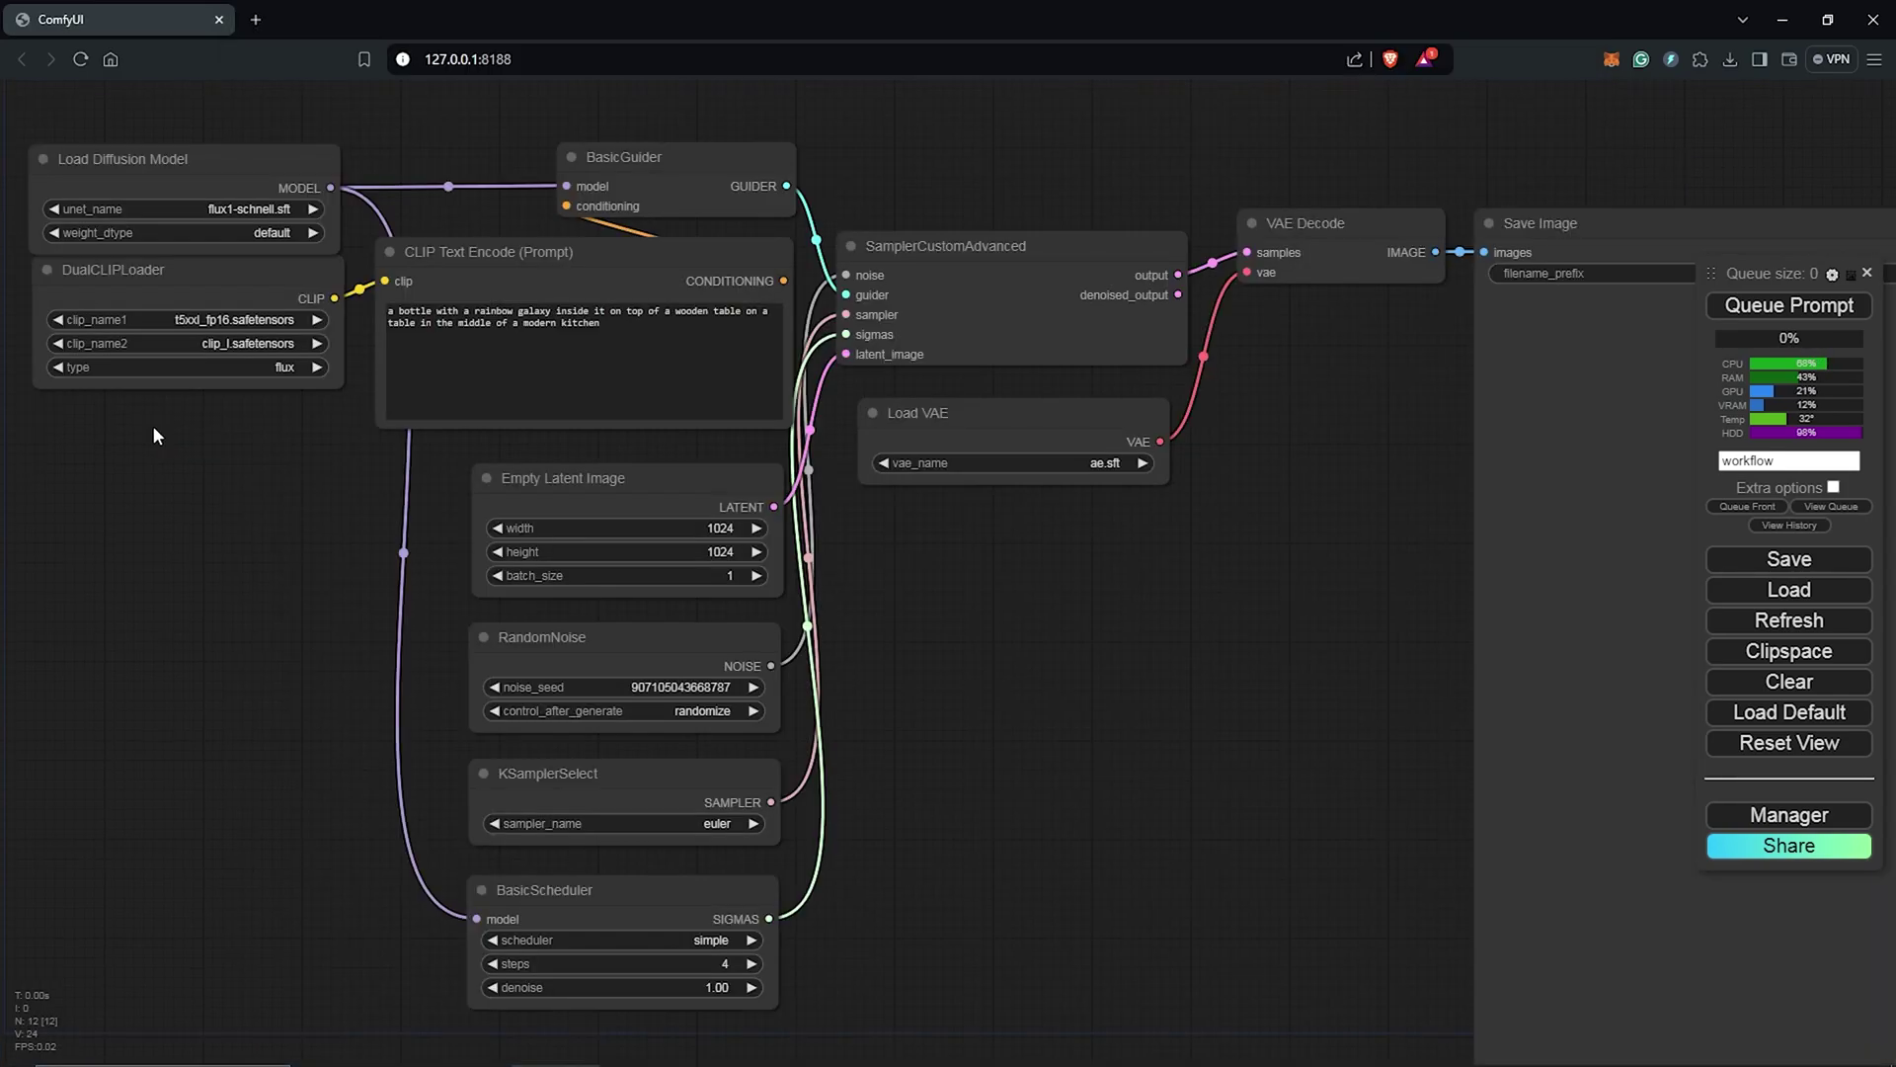
{"action": "scroll", "coordinate": [936, 540], "scroll_direction": "down", "scroll_amount": 4}
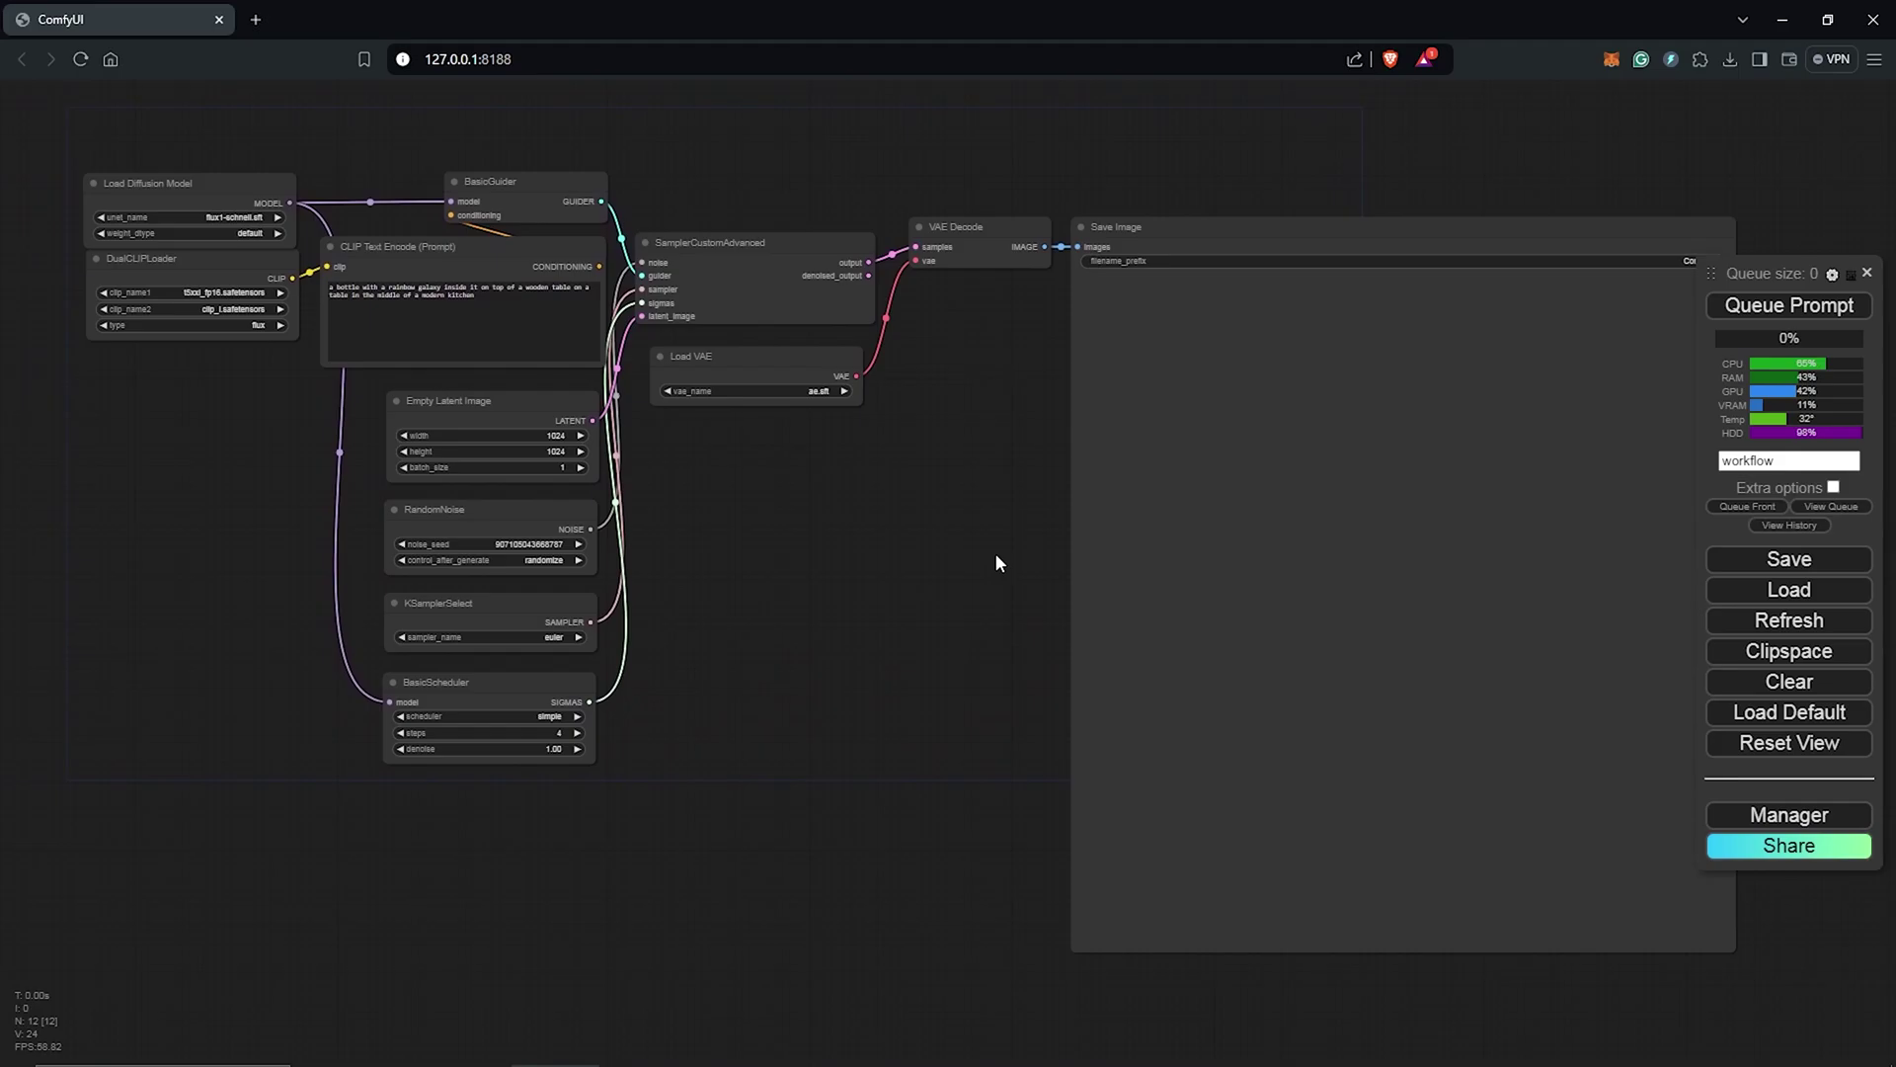
{"action": "scroll", "coordinate": [1035, 563], "scroll_direction": "up", "scroll_amount": 2}
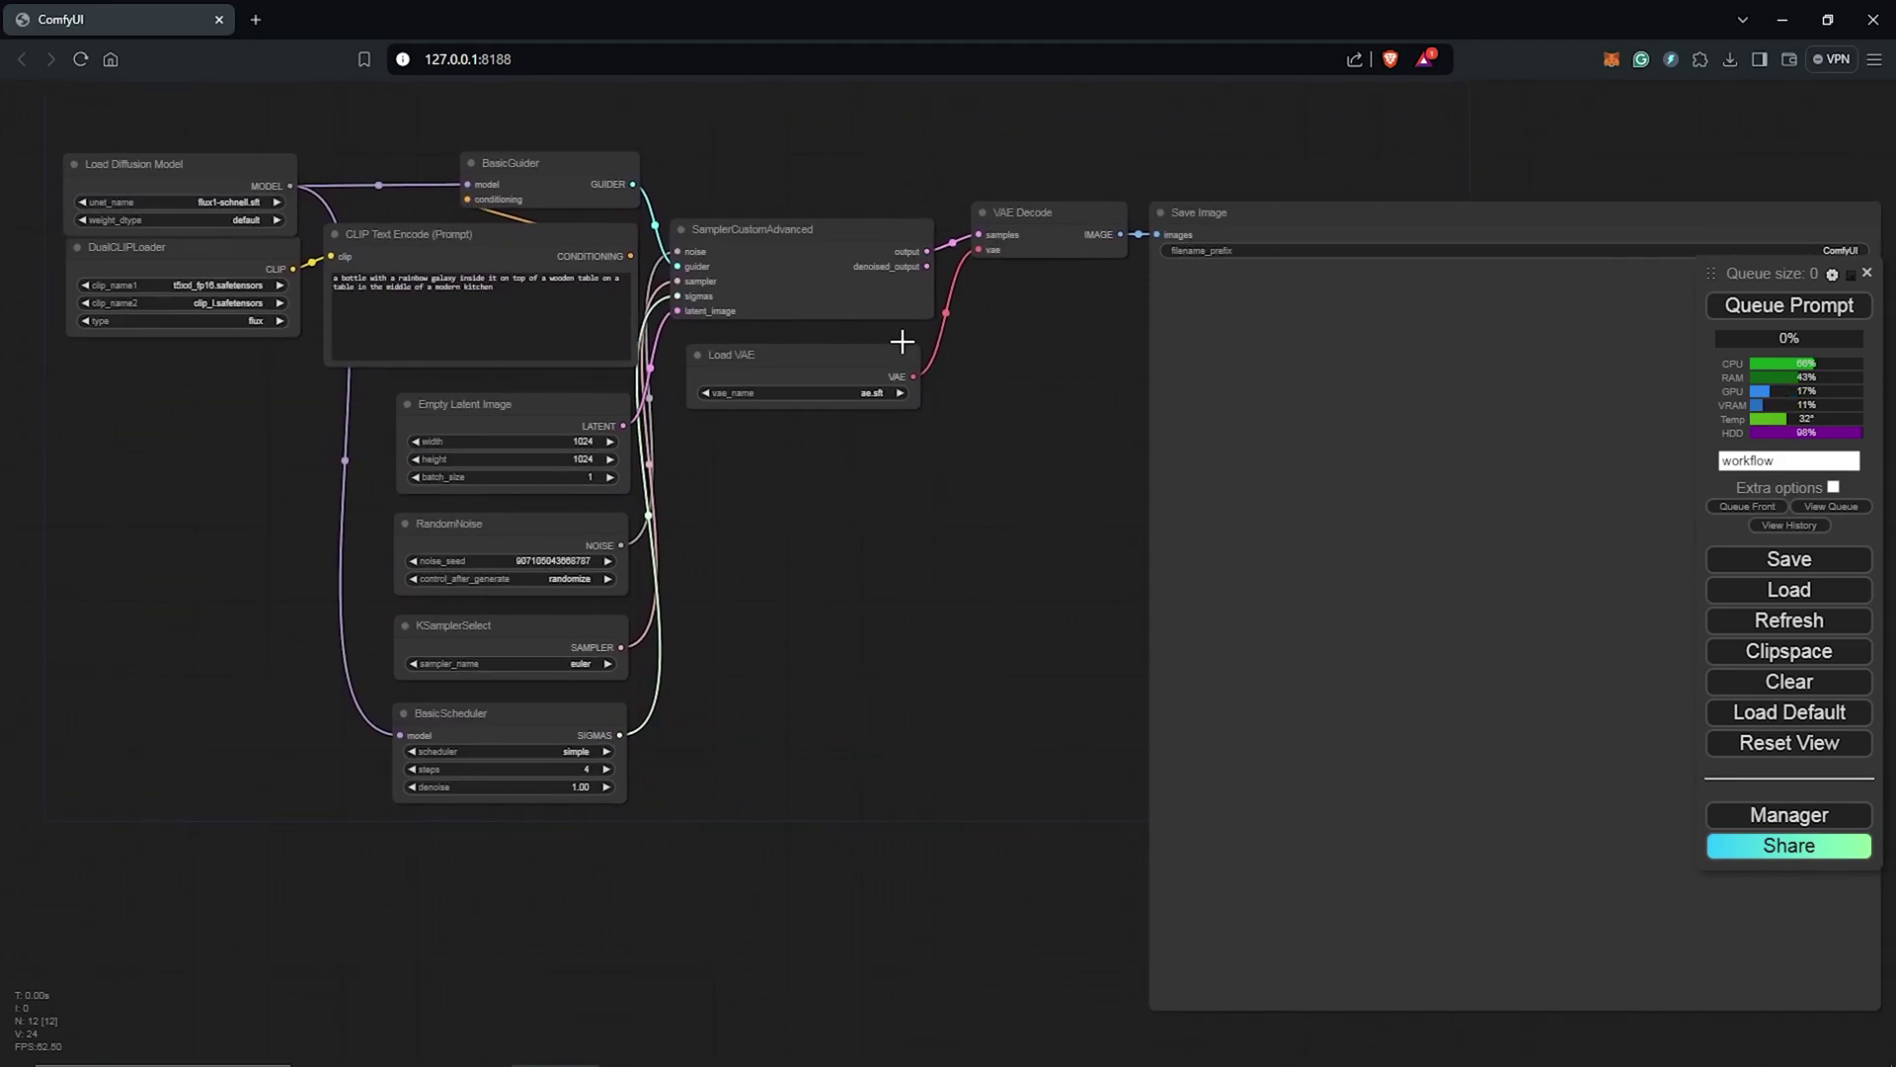
Examine the SamplerCustomAdvanced node and its connections, as well as the layout of the whole workflow.
{"action": "scroll", "coordinate": [795, 242], "scroll_direction": "up", "scroll_amount": 5}
{"action": "left_click_drag", "start_coordinate": [715, 158], "coordinate": [1035, 304]}
{"action": "scroll", "coordinate": [1104, 354], "scroll_direction": "up", "scroll_amount": 2}
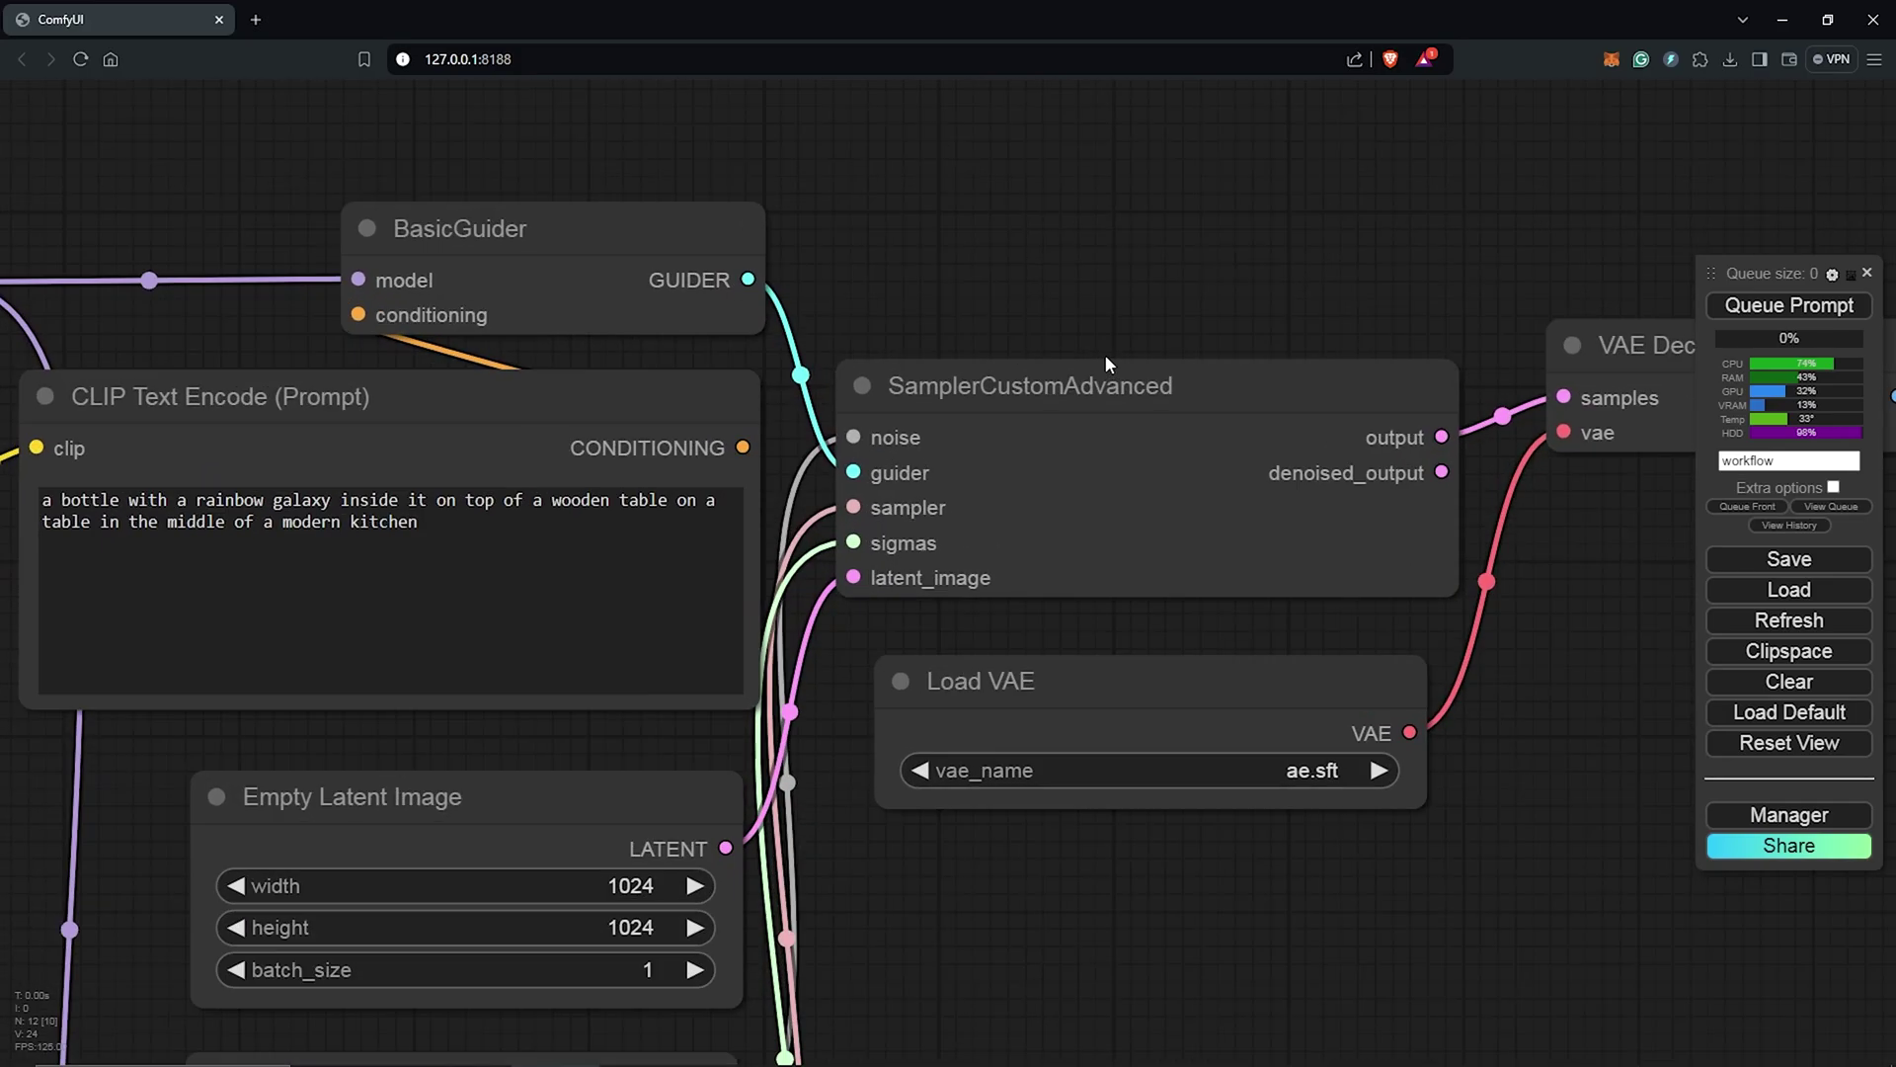
{"action": "scroll", "coordinate": [1027, 316], "scroll_direction": "up", "scroll_amount": 2}
{"action": "left_click", "coordinate": [1050, 352]}
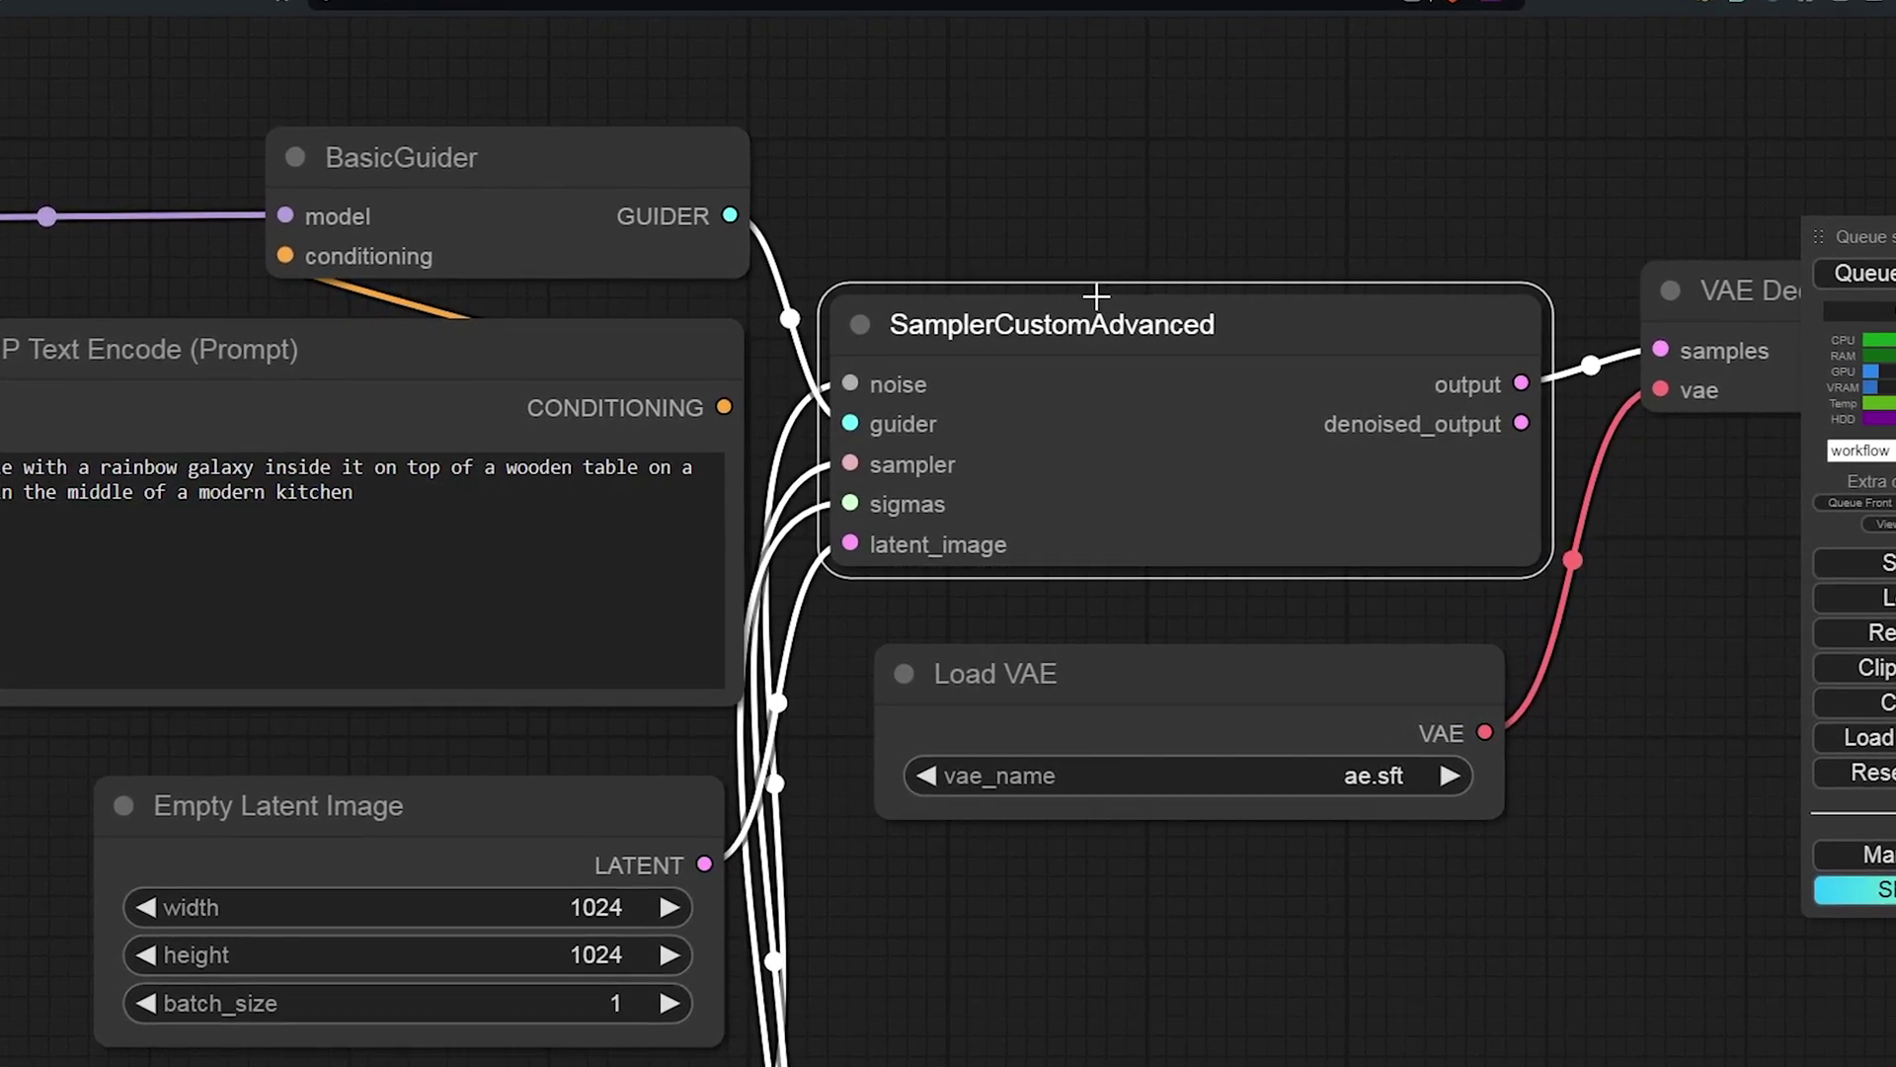
{"action": "scroll", "coordinate": [1099, 293], "scroll_direction": "down", "scroll_amount": 2}
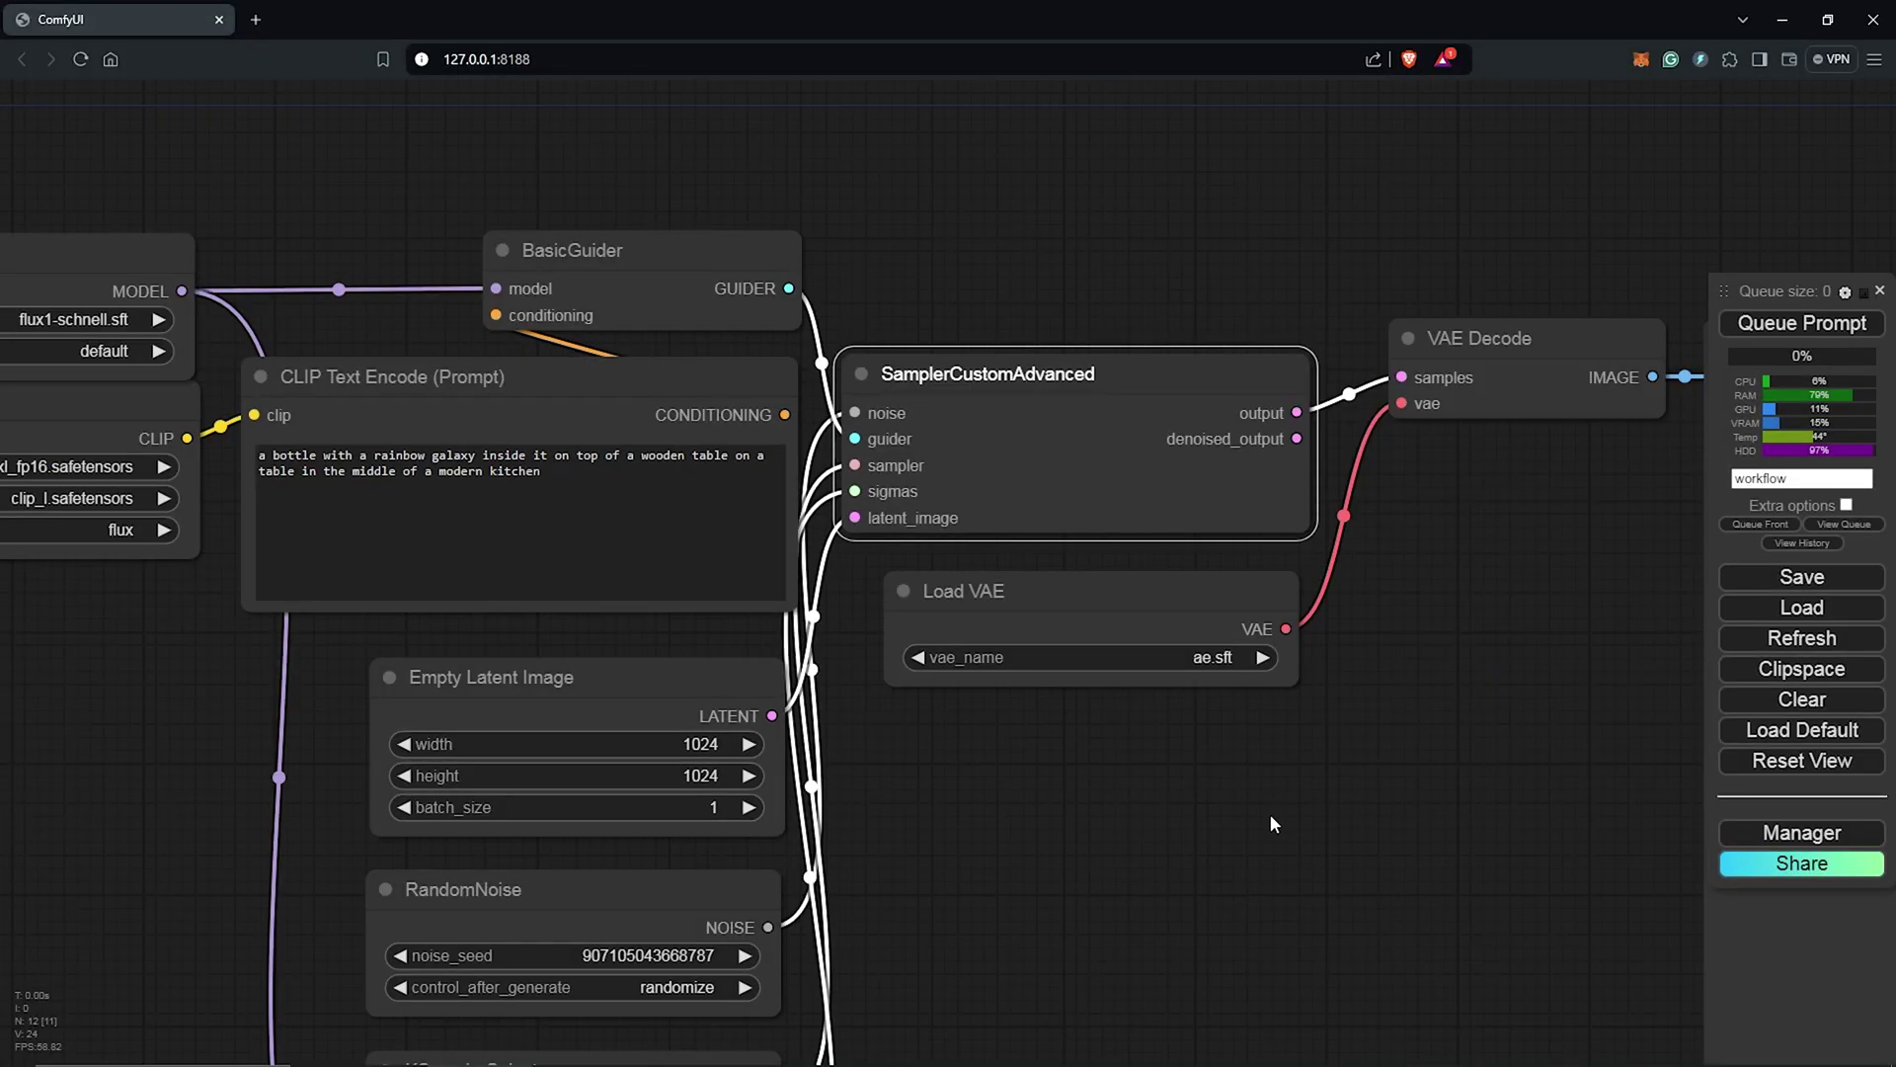
{"action": "scroll", "coordinate": [1264, 766], "scroll_direction": "down", "scroll_amount": 3}
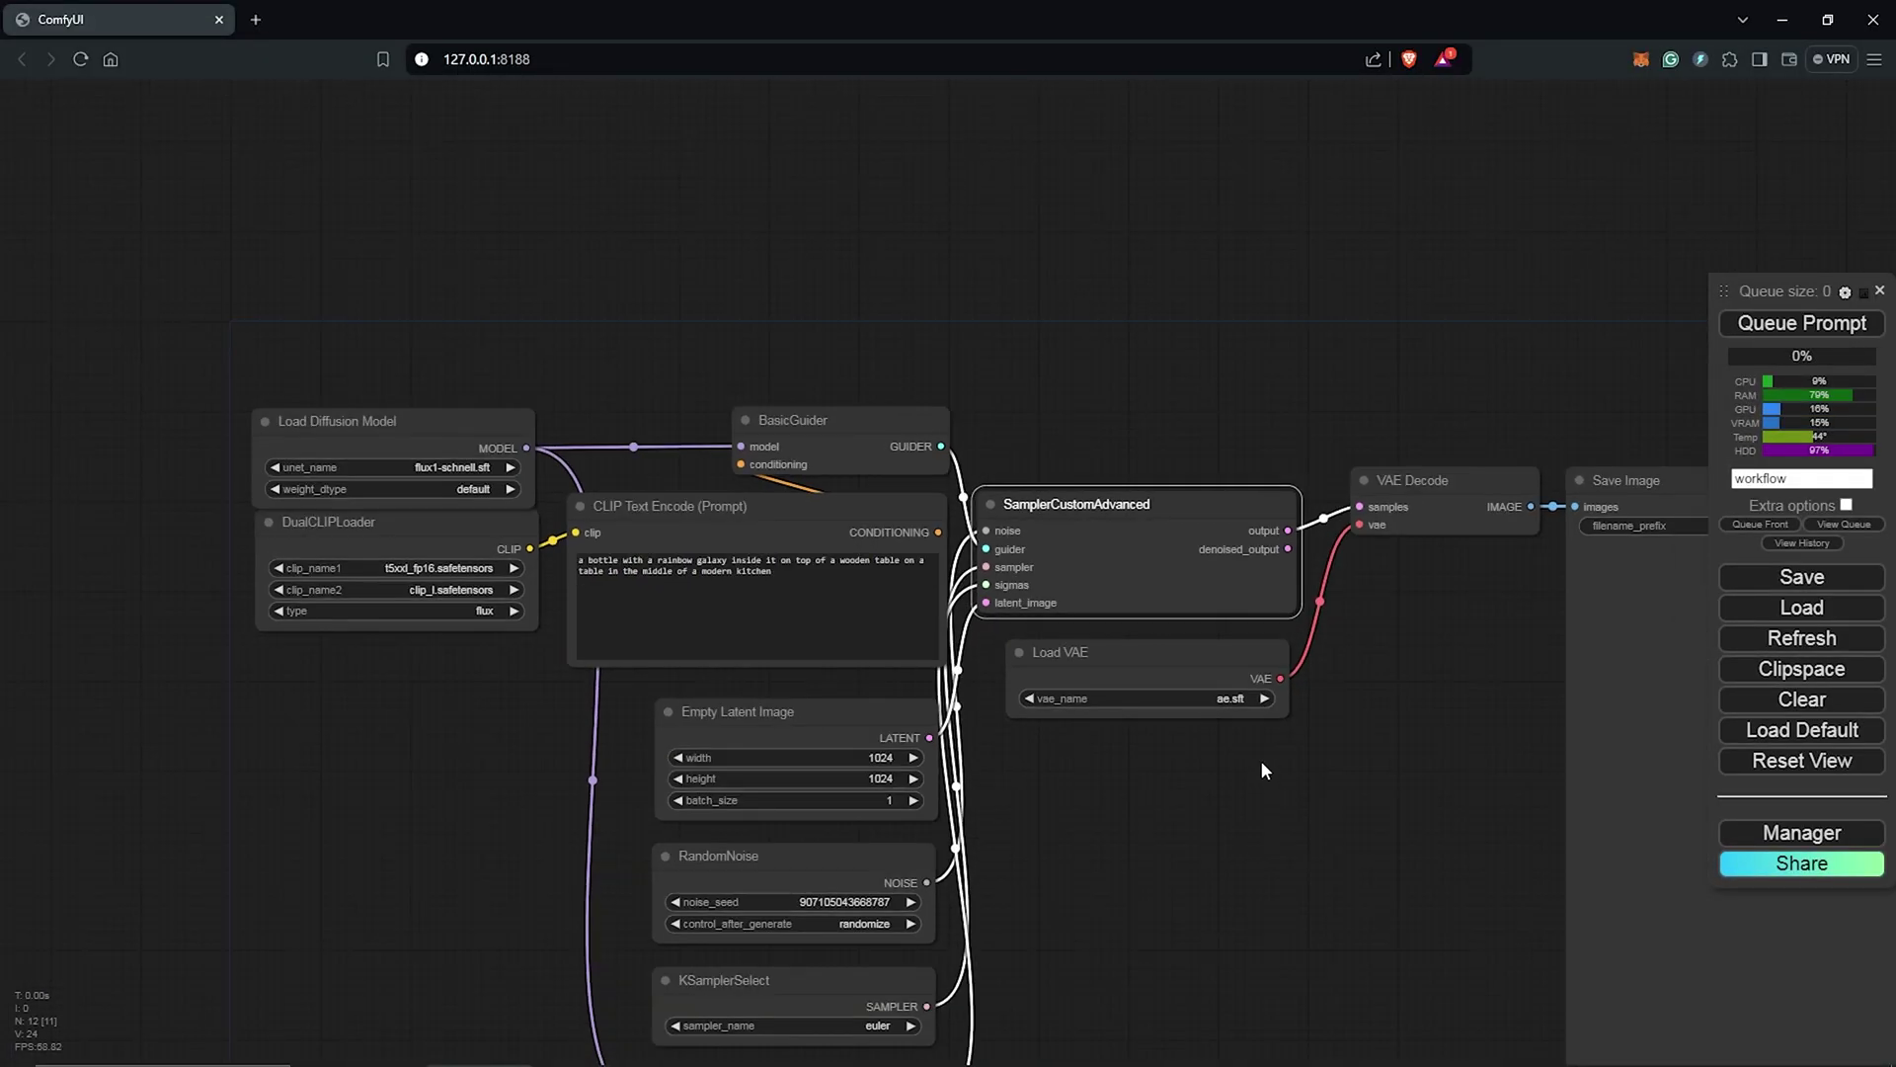
{"action": "left_click_drag", "start_coordinate": [1280, 824], "coordinate": [1072, 558]}
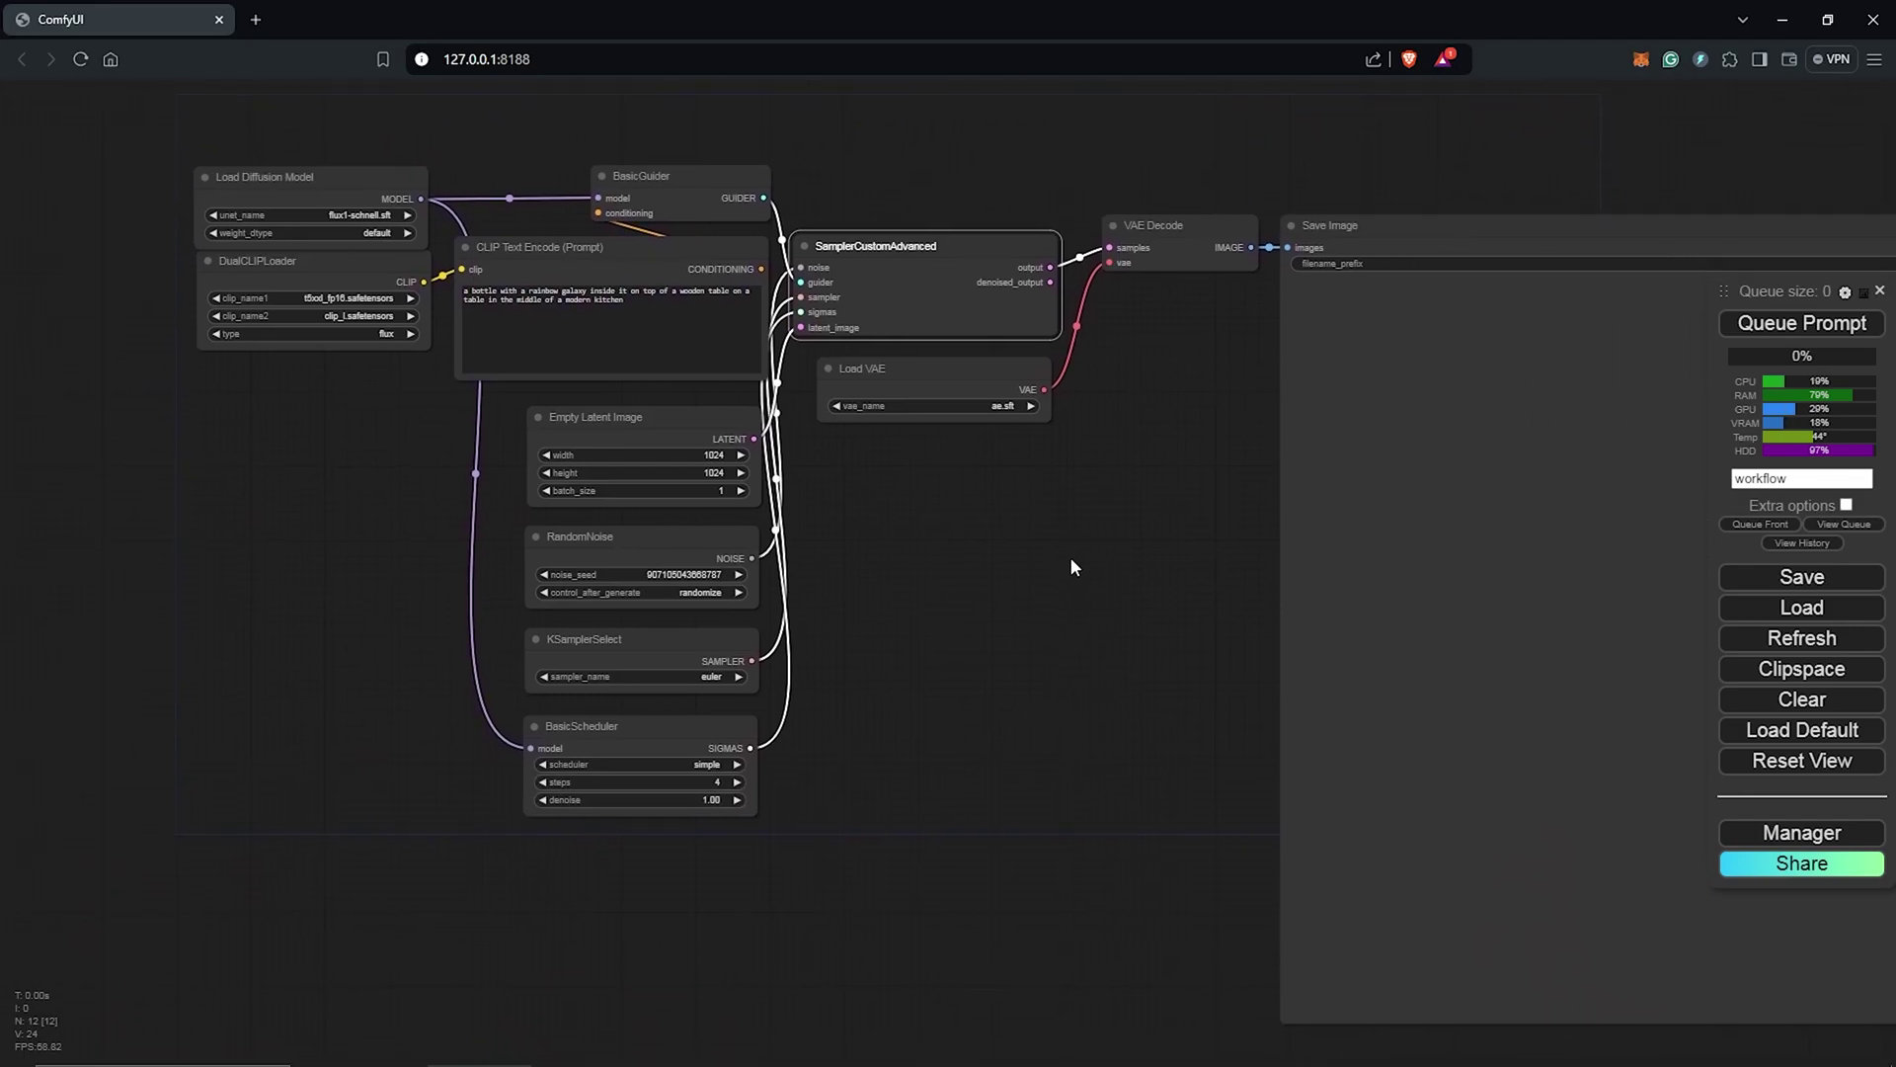
{"action": "scroll", "coordinate": [1072, 558], "scroll_direction": "down", "scroll_amount": 1}
{"action": "left_click_drag", "start_coordinate": [1235, 653], "coordinate": [1180, 660]}
Move the DualCLIPLoader node down to leave a gap below the Load Diffusion Model node.
{"action": "left_click_drag", "start_coordinate": [423, 449], "coordinate": [540, 621]}
{"action": "scroll", "coordinate": [503, 507], "scroll_direction": "up", "scroll_amount": 5}
{"action": "left_click_drag", "start_coordinate": [502, 506], "coordinate": [601, 566]}
{"action": "scroll", "coordinate": [474, 460], "scroll_direction": "up", "scroll_amount": 5}
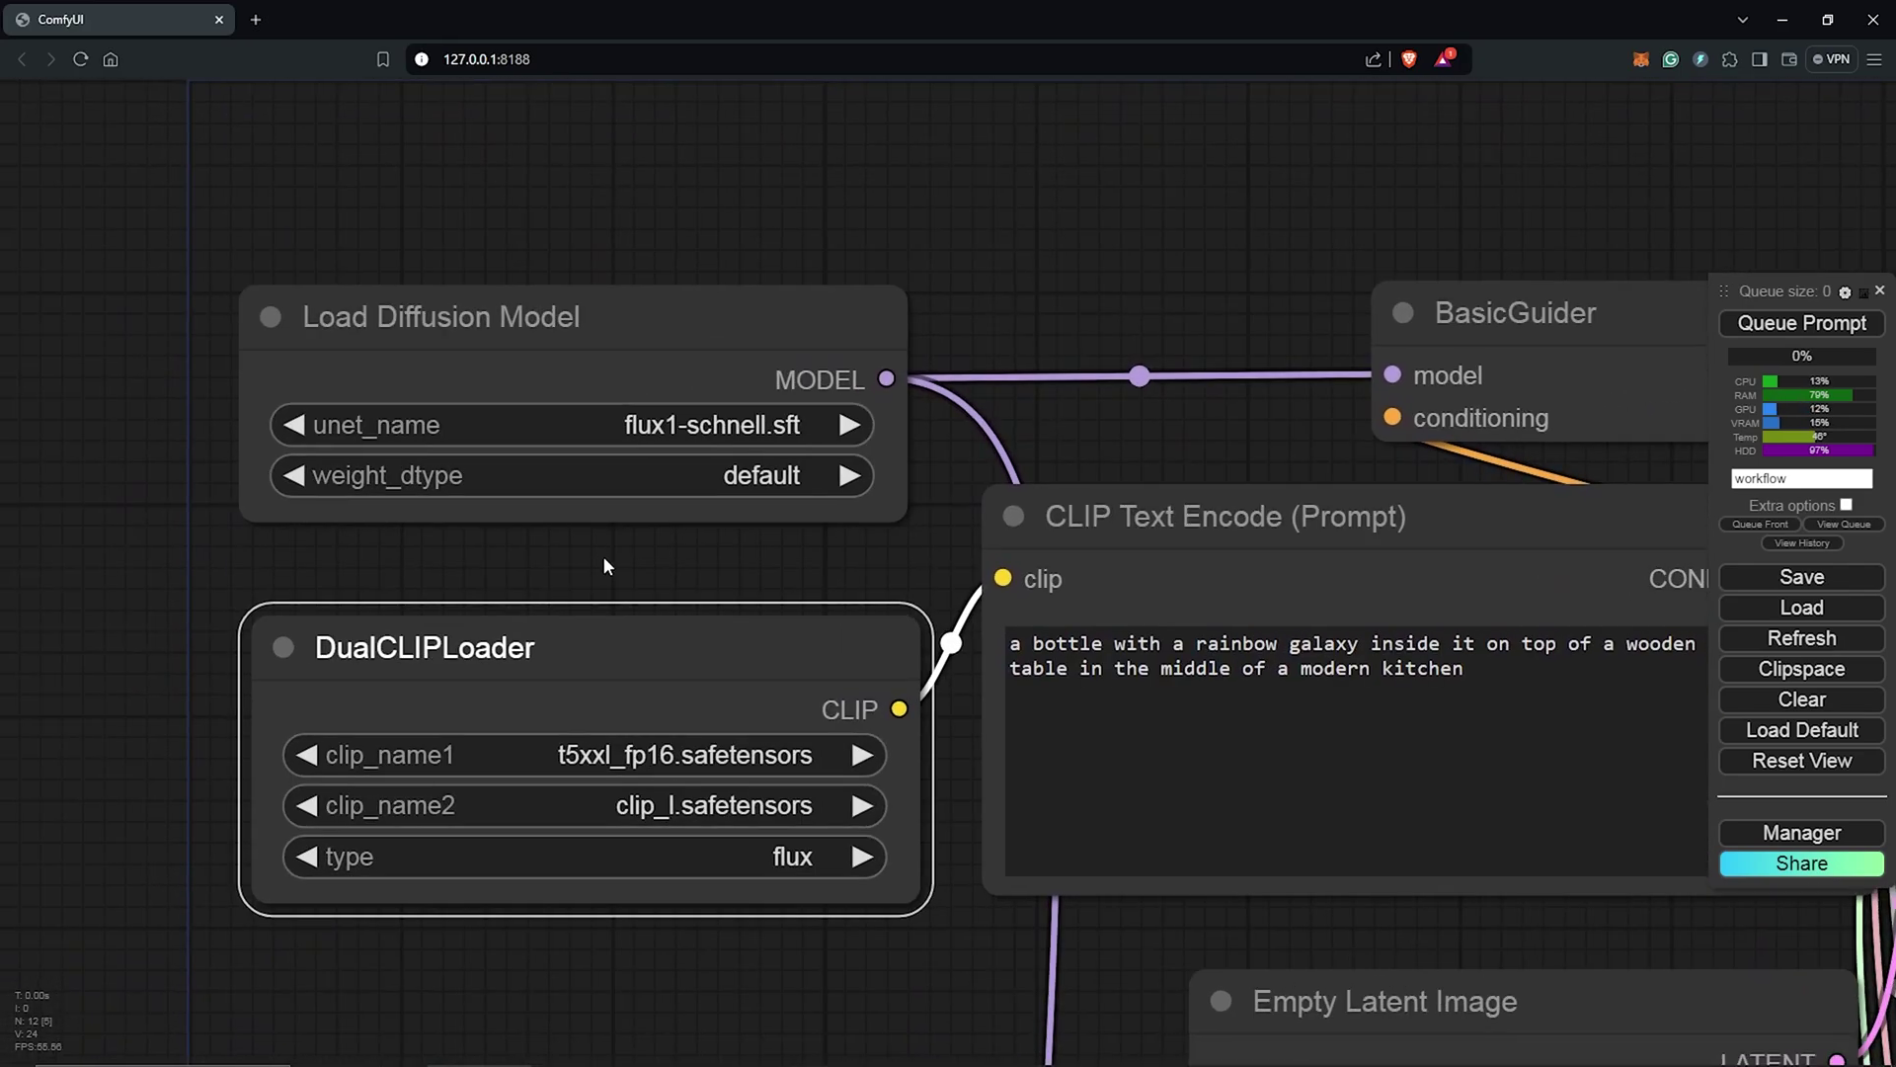
In the Load Diffusion Model node, select flux1-schnell.sft as unet_name and set weight_dtype to fp8_e5m2.
{"action": "left_click", "coordinate": [706, 426]}
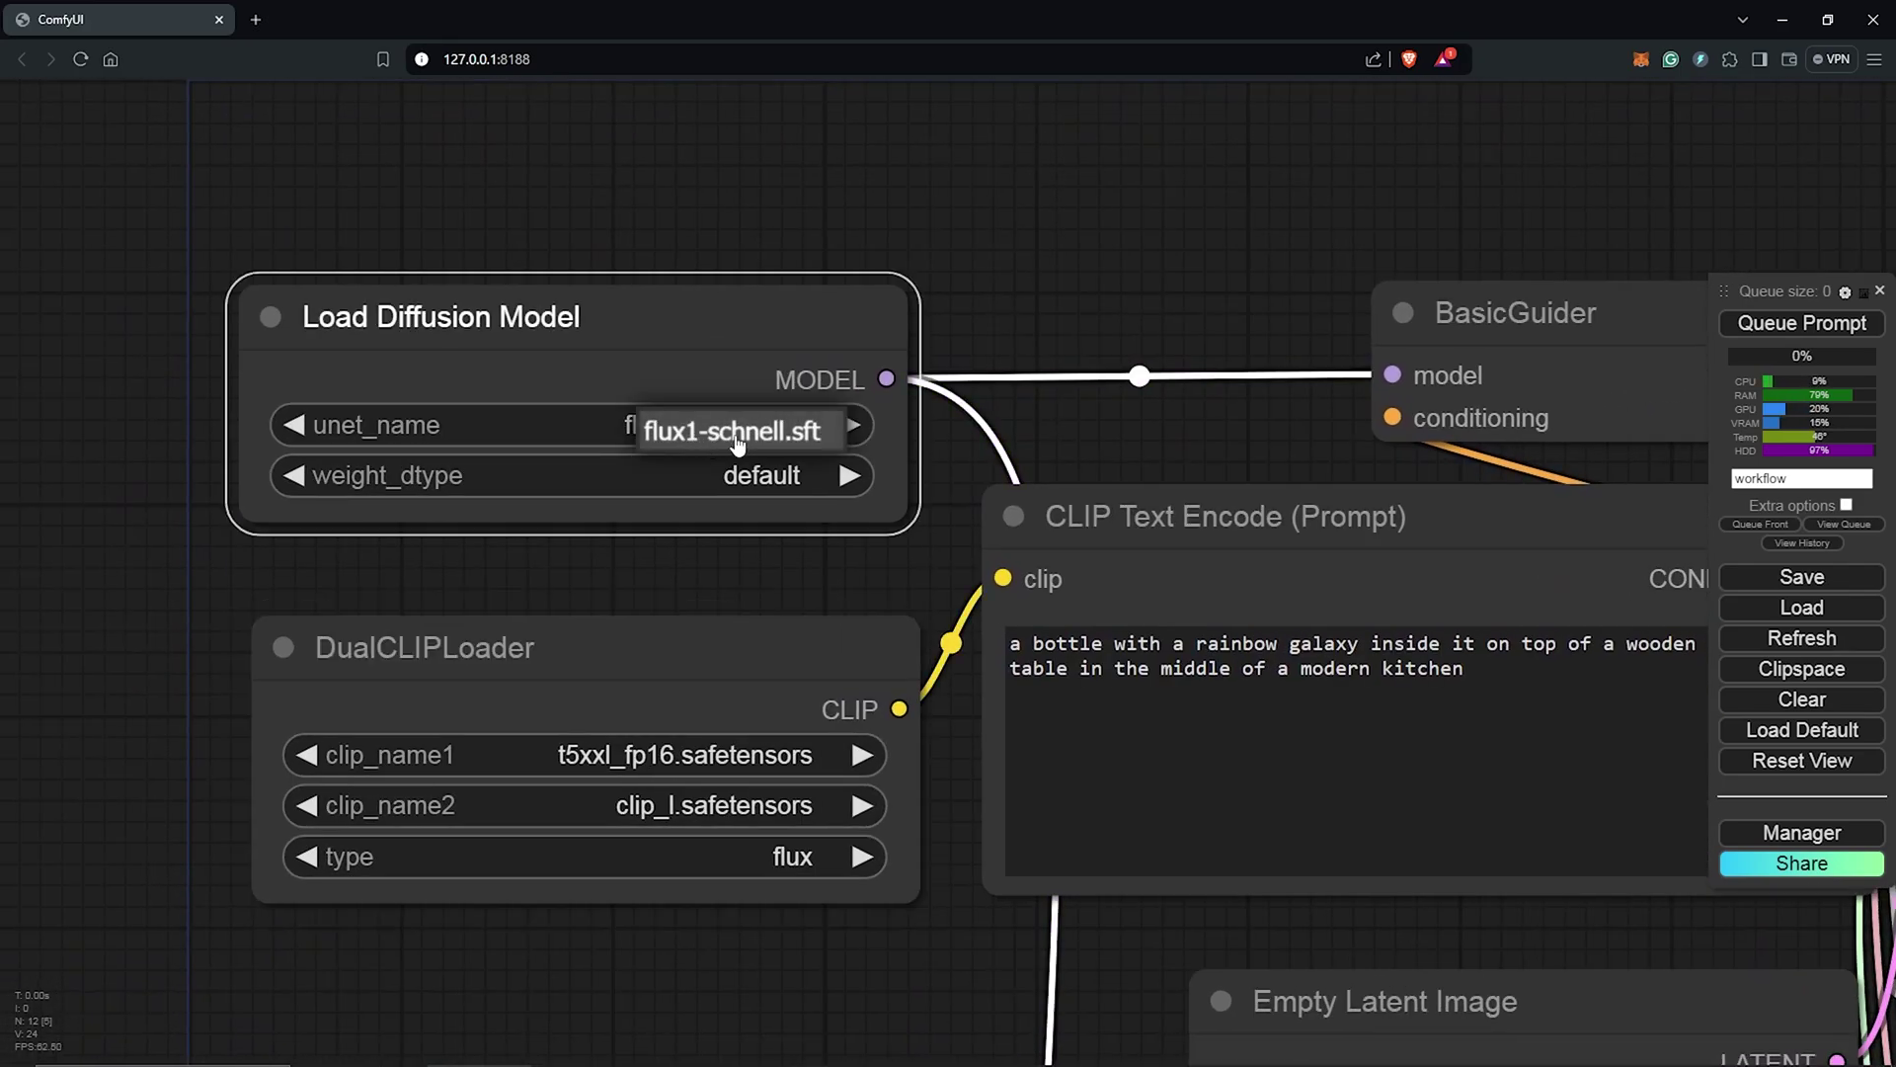
{"action": "left_click", "coordinate": [737, 441]}
{"action": "left_click", "coordinate": [1013, 317]}
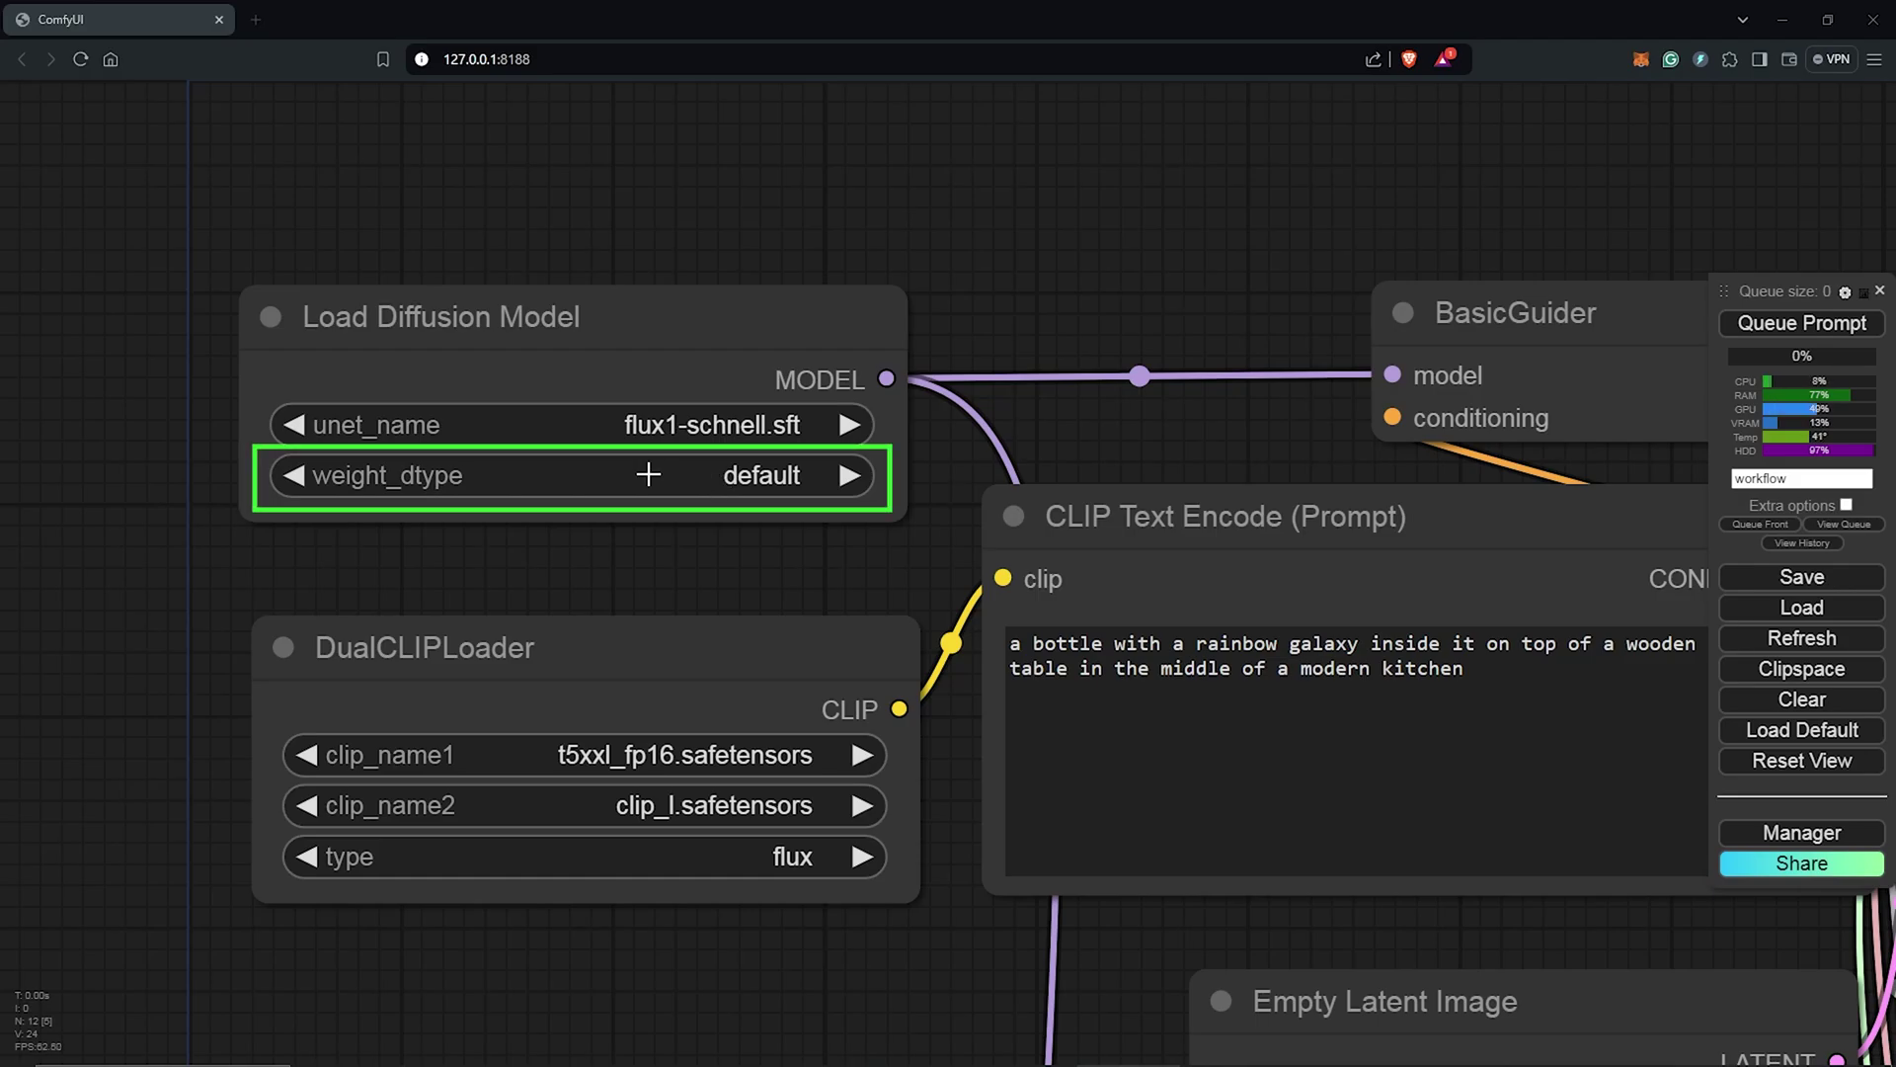
{"action": "left_click", "coordinate": [741, 476]}
{"action": "left_click", "coordinate": [732, 541]}
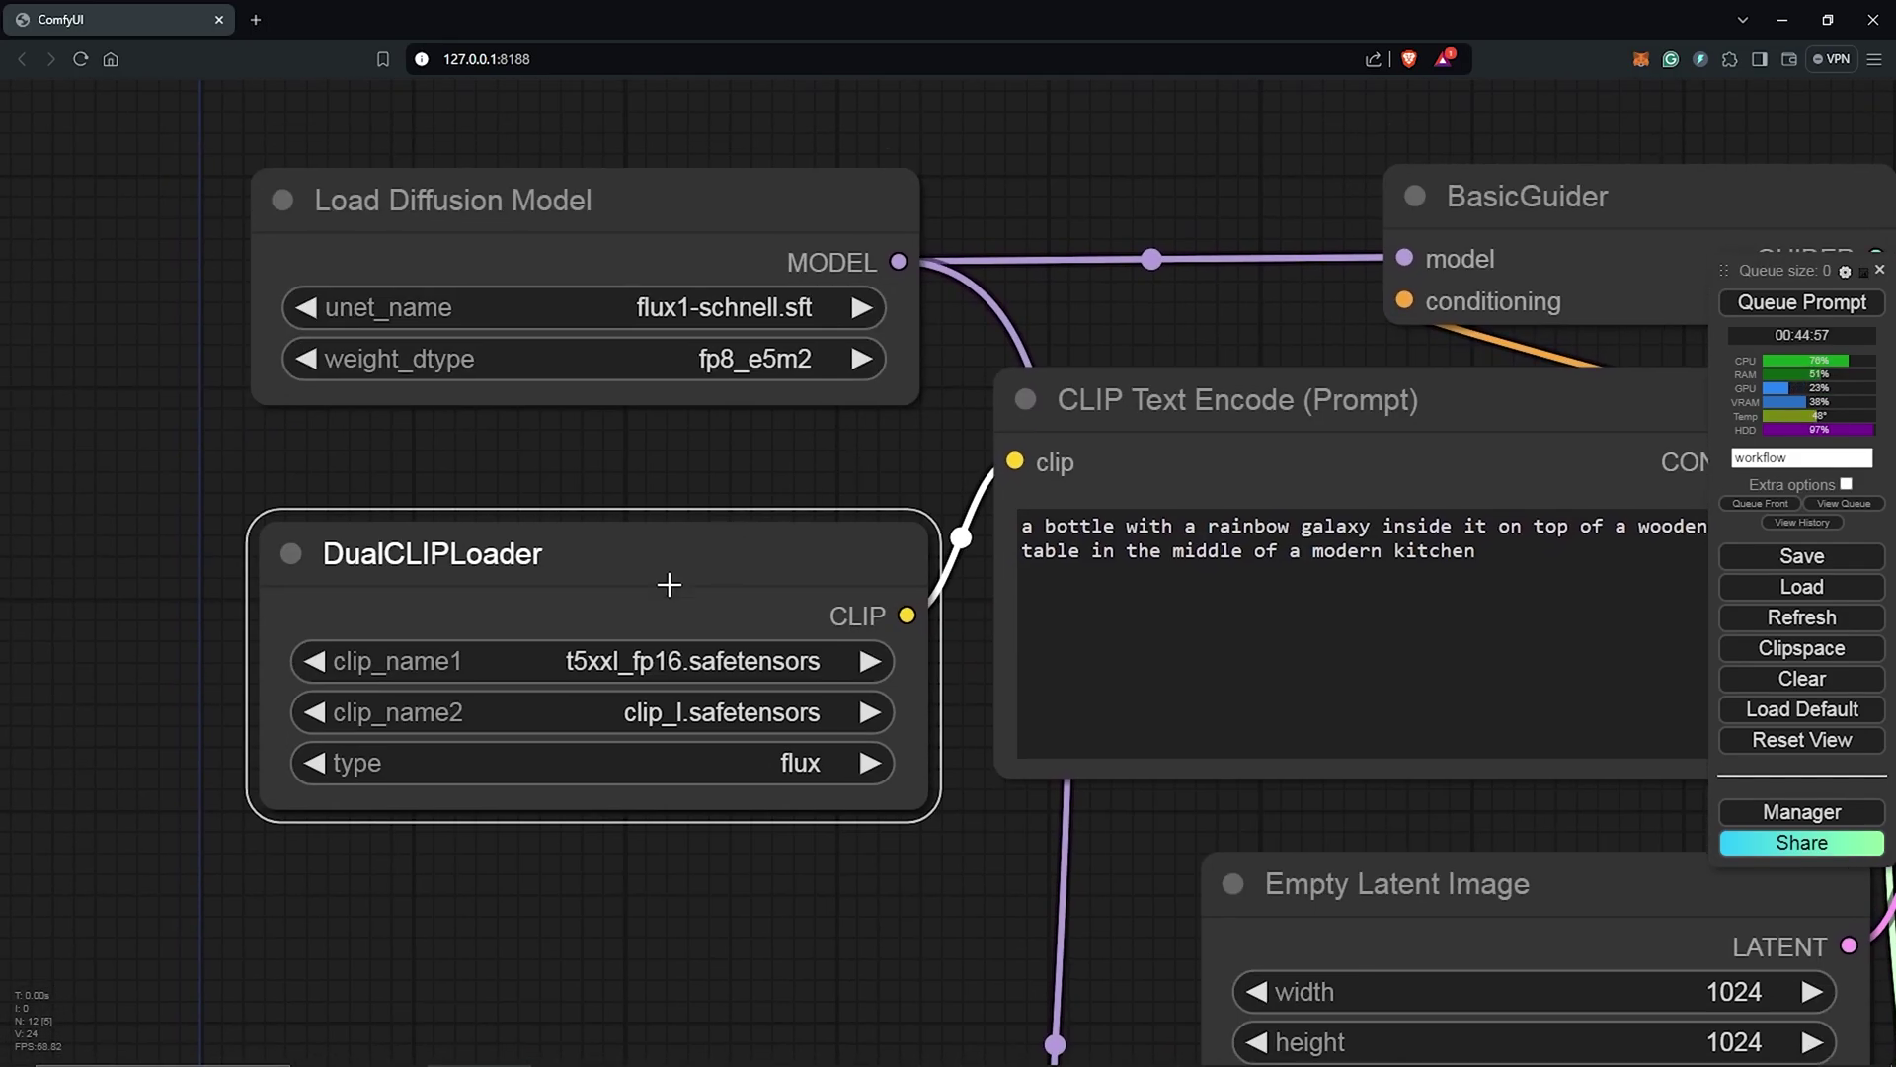
In the DualCLIPLoader node, select t5xxl_fp8_e4m3fn.safetensors as clip_name1, clip_l.safetensors as clip_name2, and flux as the type.
{"action": "left_click", "coordinate": [622, 661]}
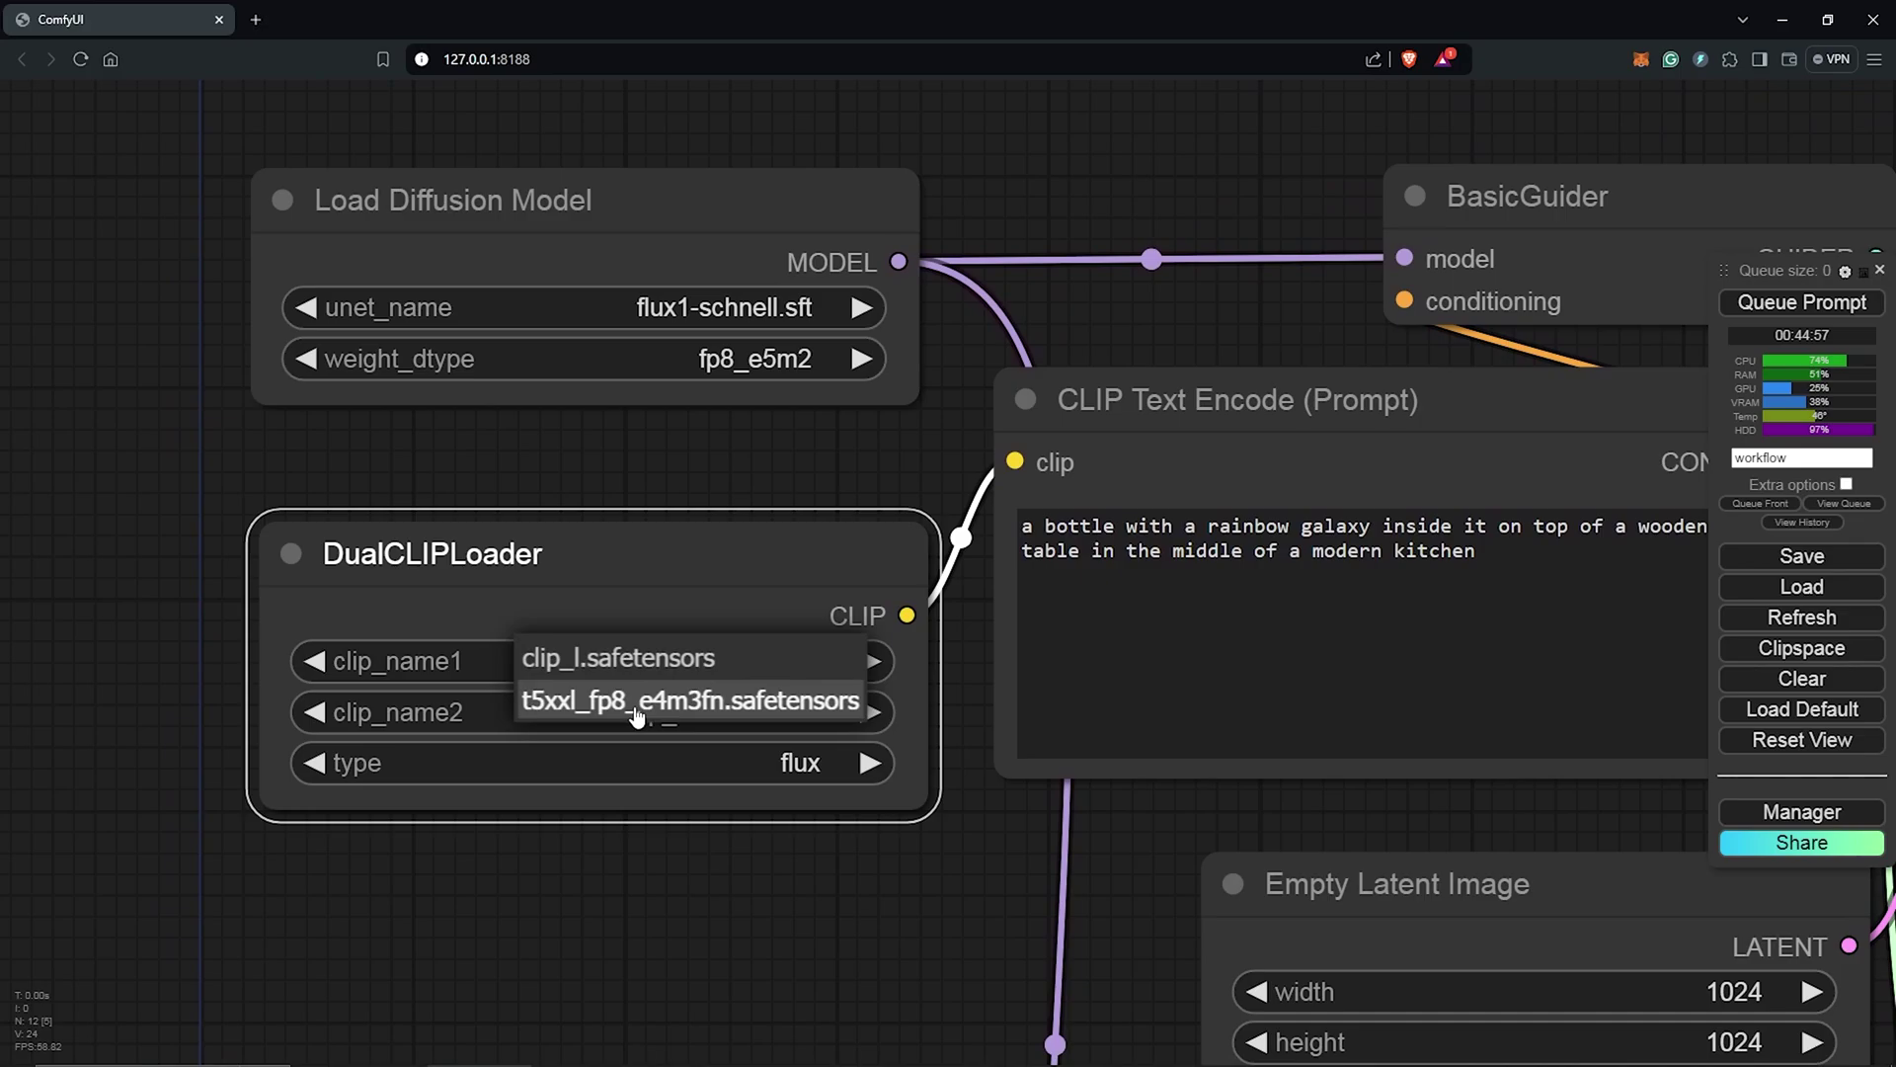
{"action": "left_click", "coordinate": [690, 701]}
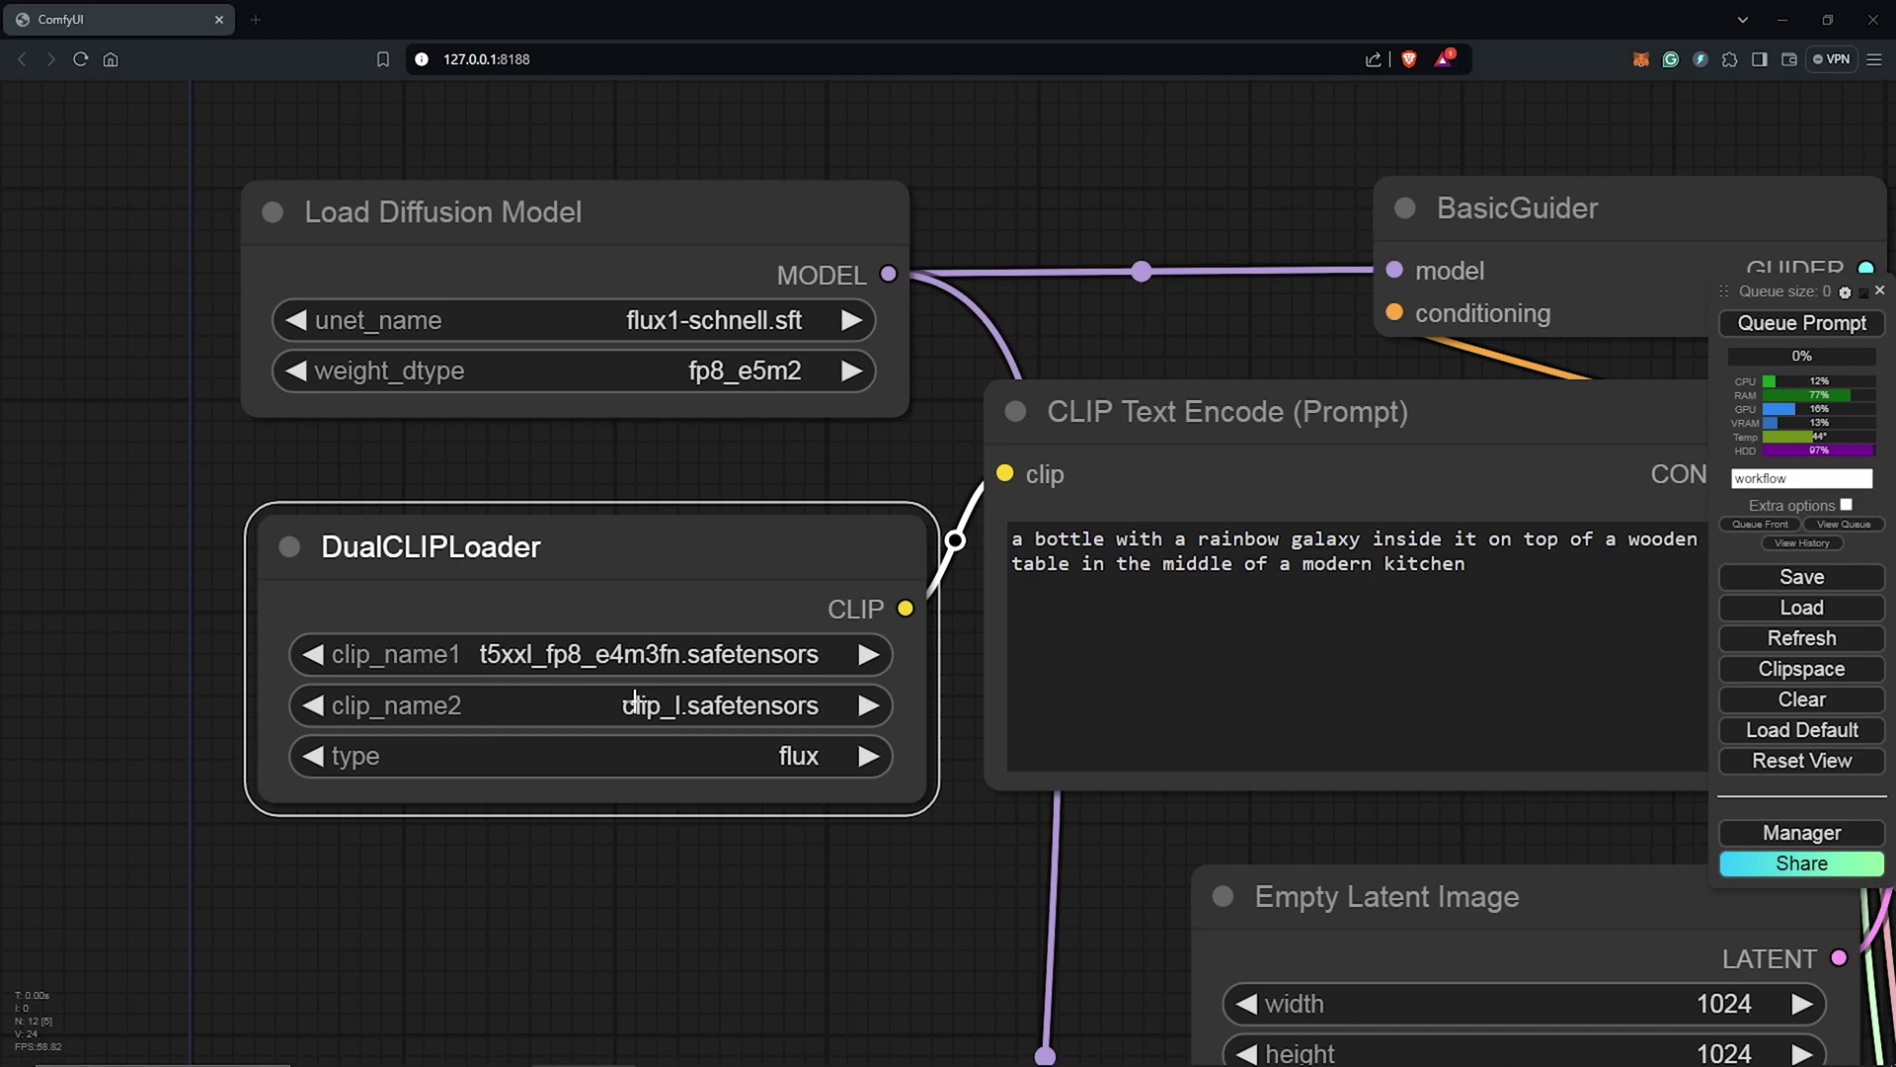
{"action": "left_click", "coordinate": [635, 703]}
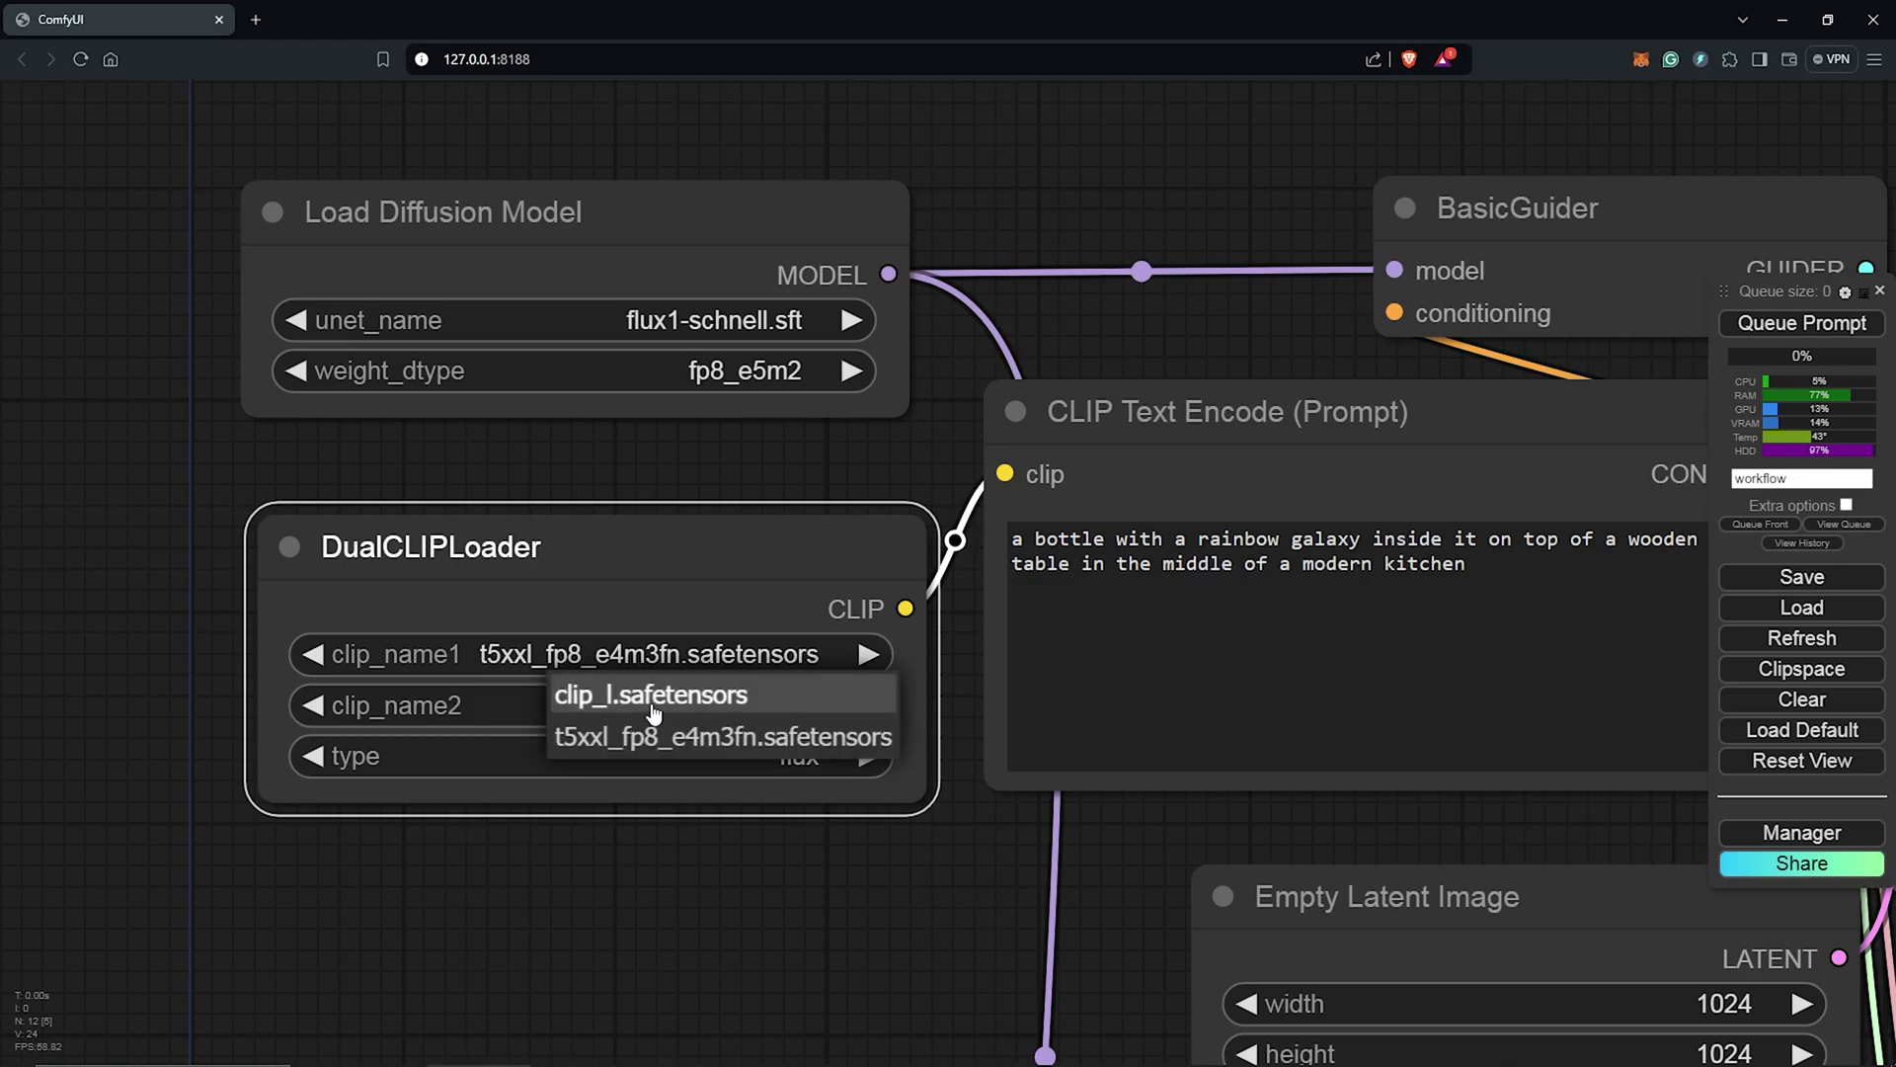
{"action": "left_click", "coordinate": [654, 698]}
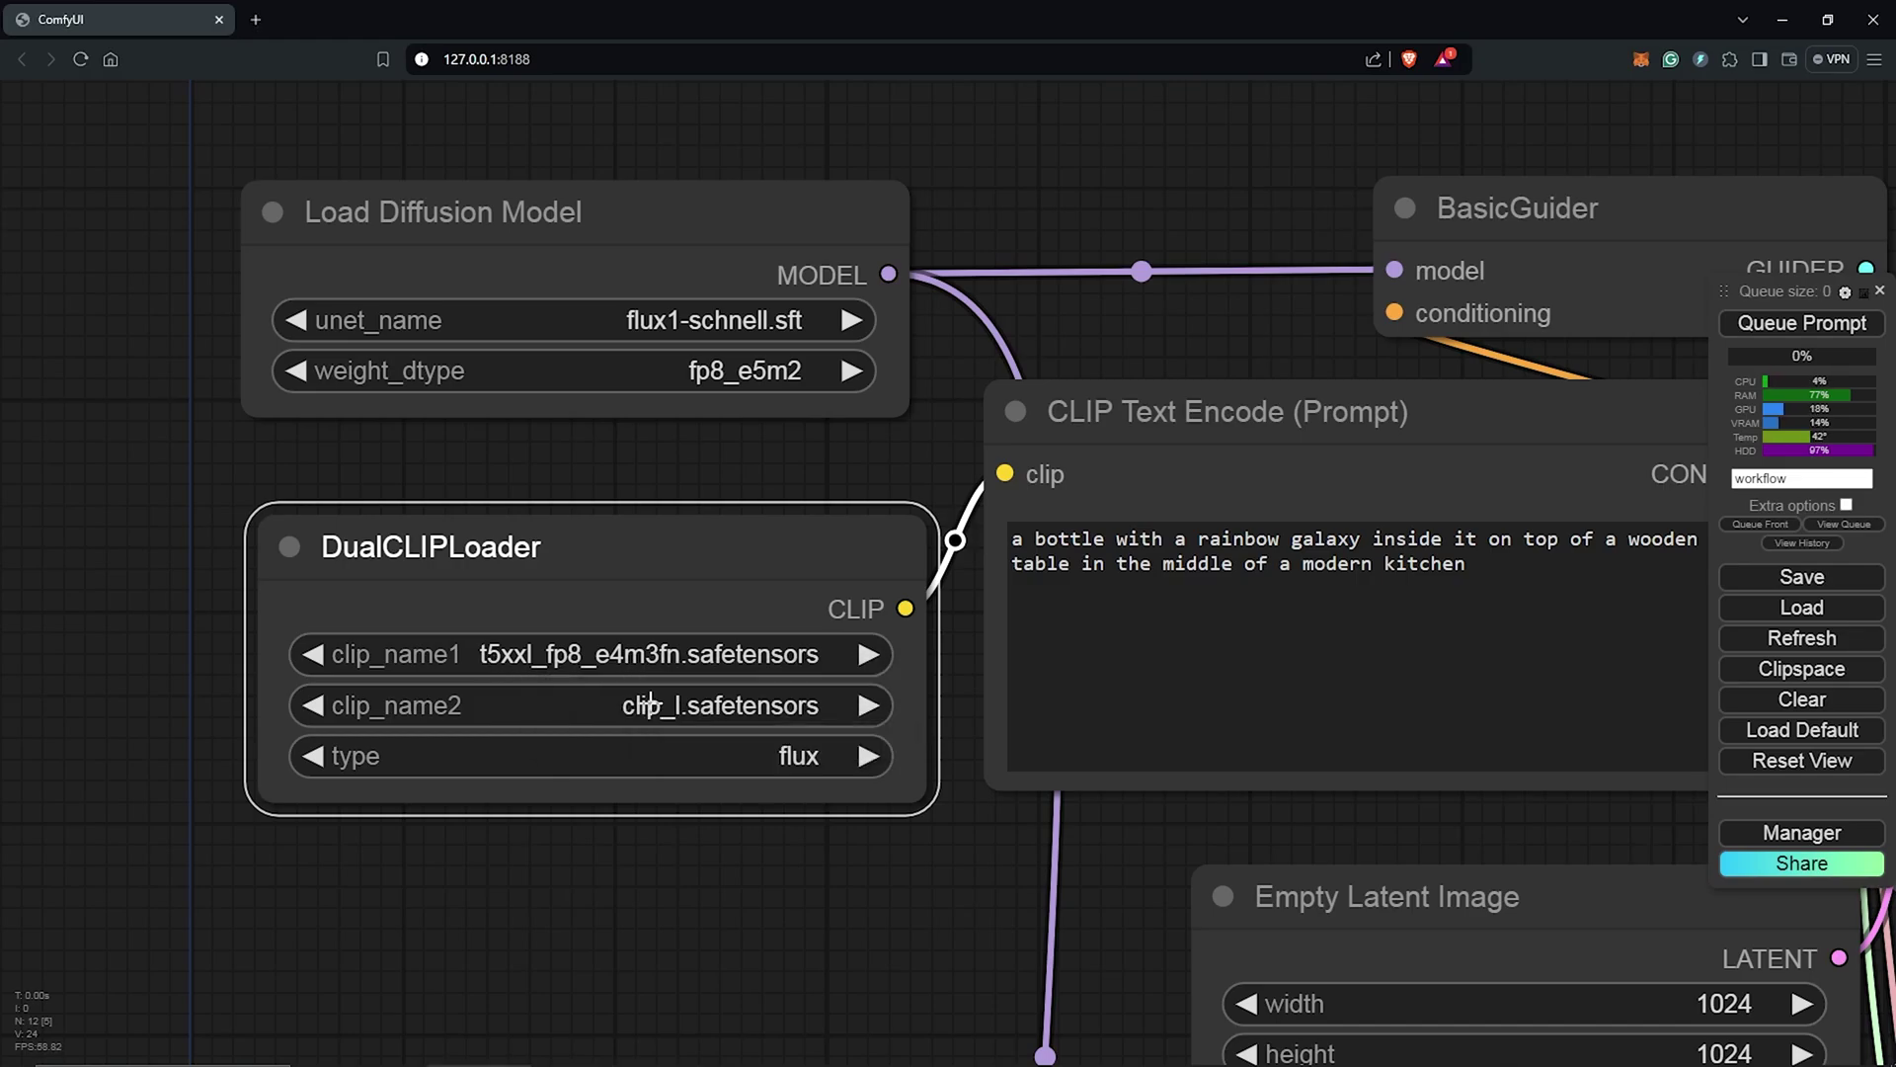
{"action": "left_click", "coordinate": [774, 755]}
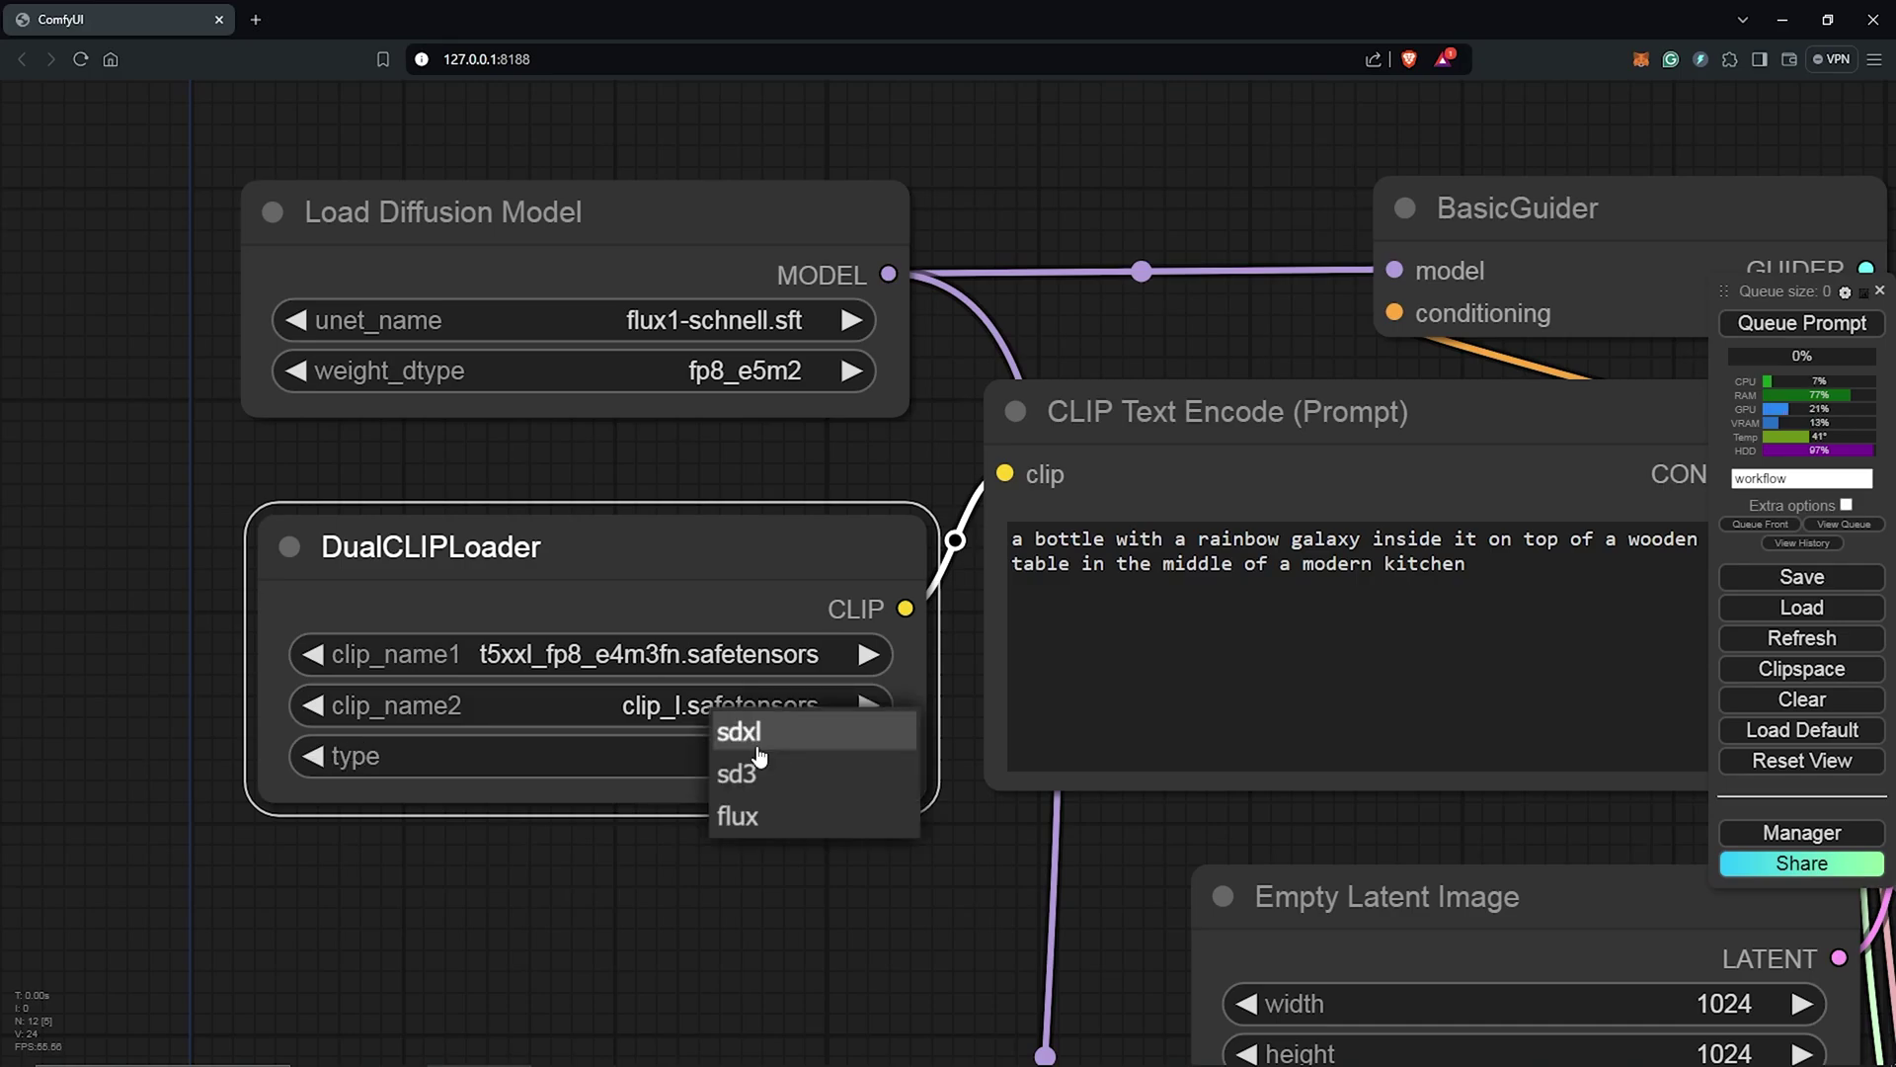
{"action": "left_click", "coordinate": [756, 816]}
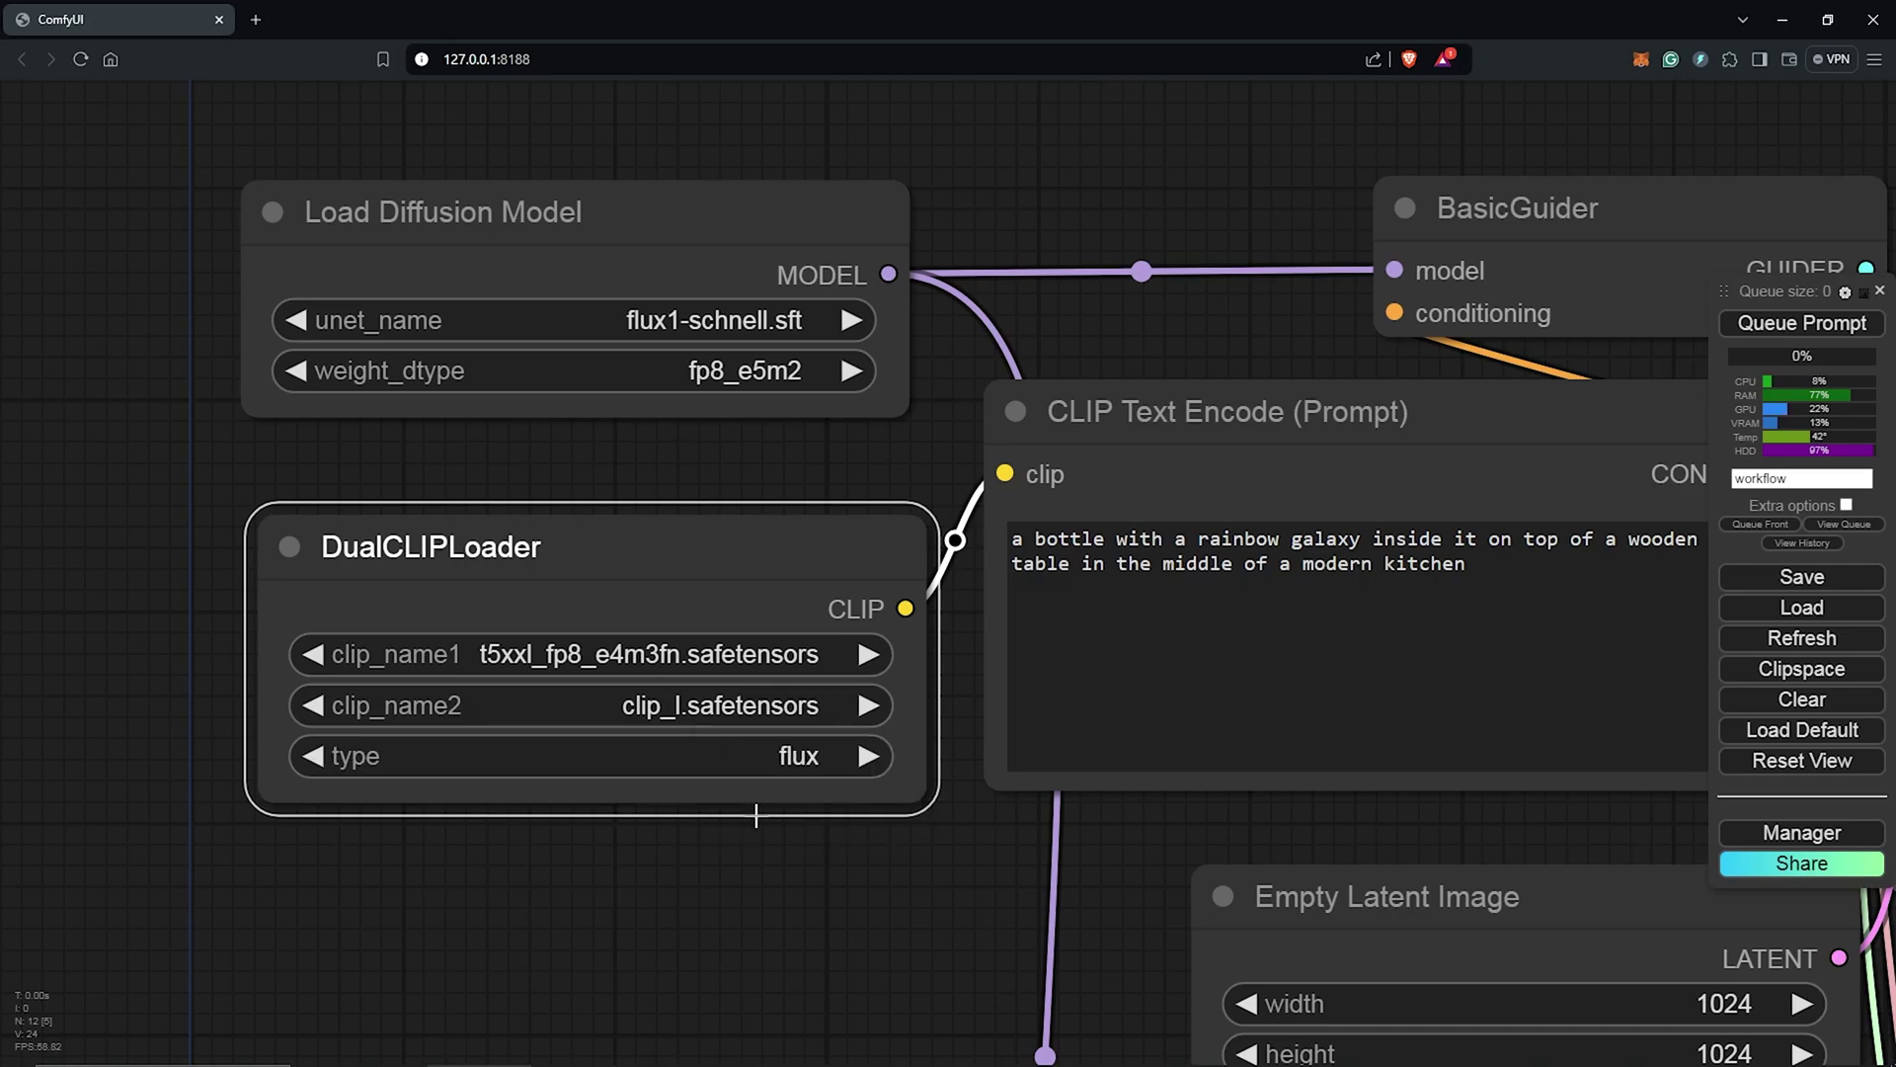
Examine the prompt text and connections of the CLIP Text Encode node.
{"action": "scroll", "coordinate": [751, 856], "scroll_direction": "down", "scroll_amount": 4}
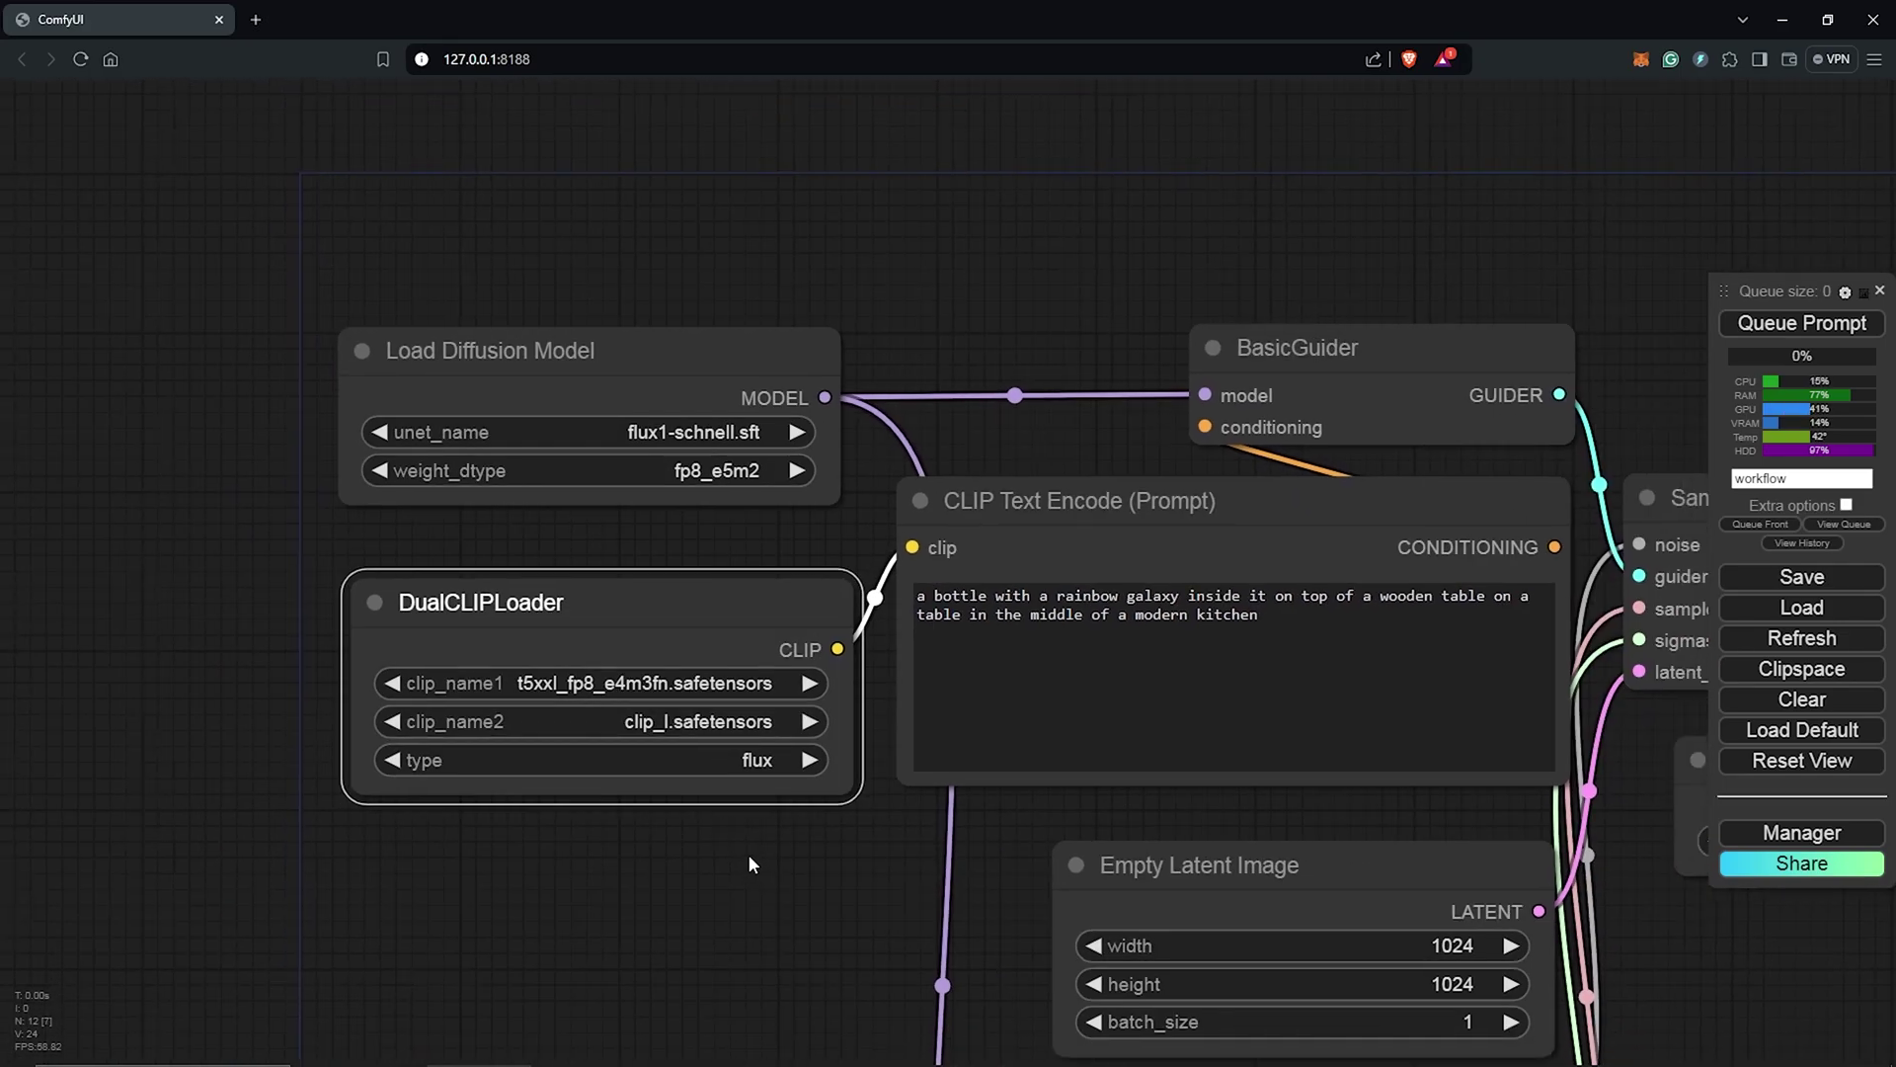
{"action": "left_click_drag", "start_coordinate": [749, 855], "coordinate": [478, 761]}
{"action": "scroll", "coordinate": [938, 559], "scroll_direction": "up", "scroll_amount": 3}
{"action": "left_click_drag", "start_coordinate": [1180, 347], "coordinate": [1179, 361]}
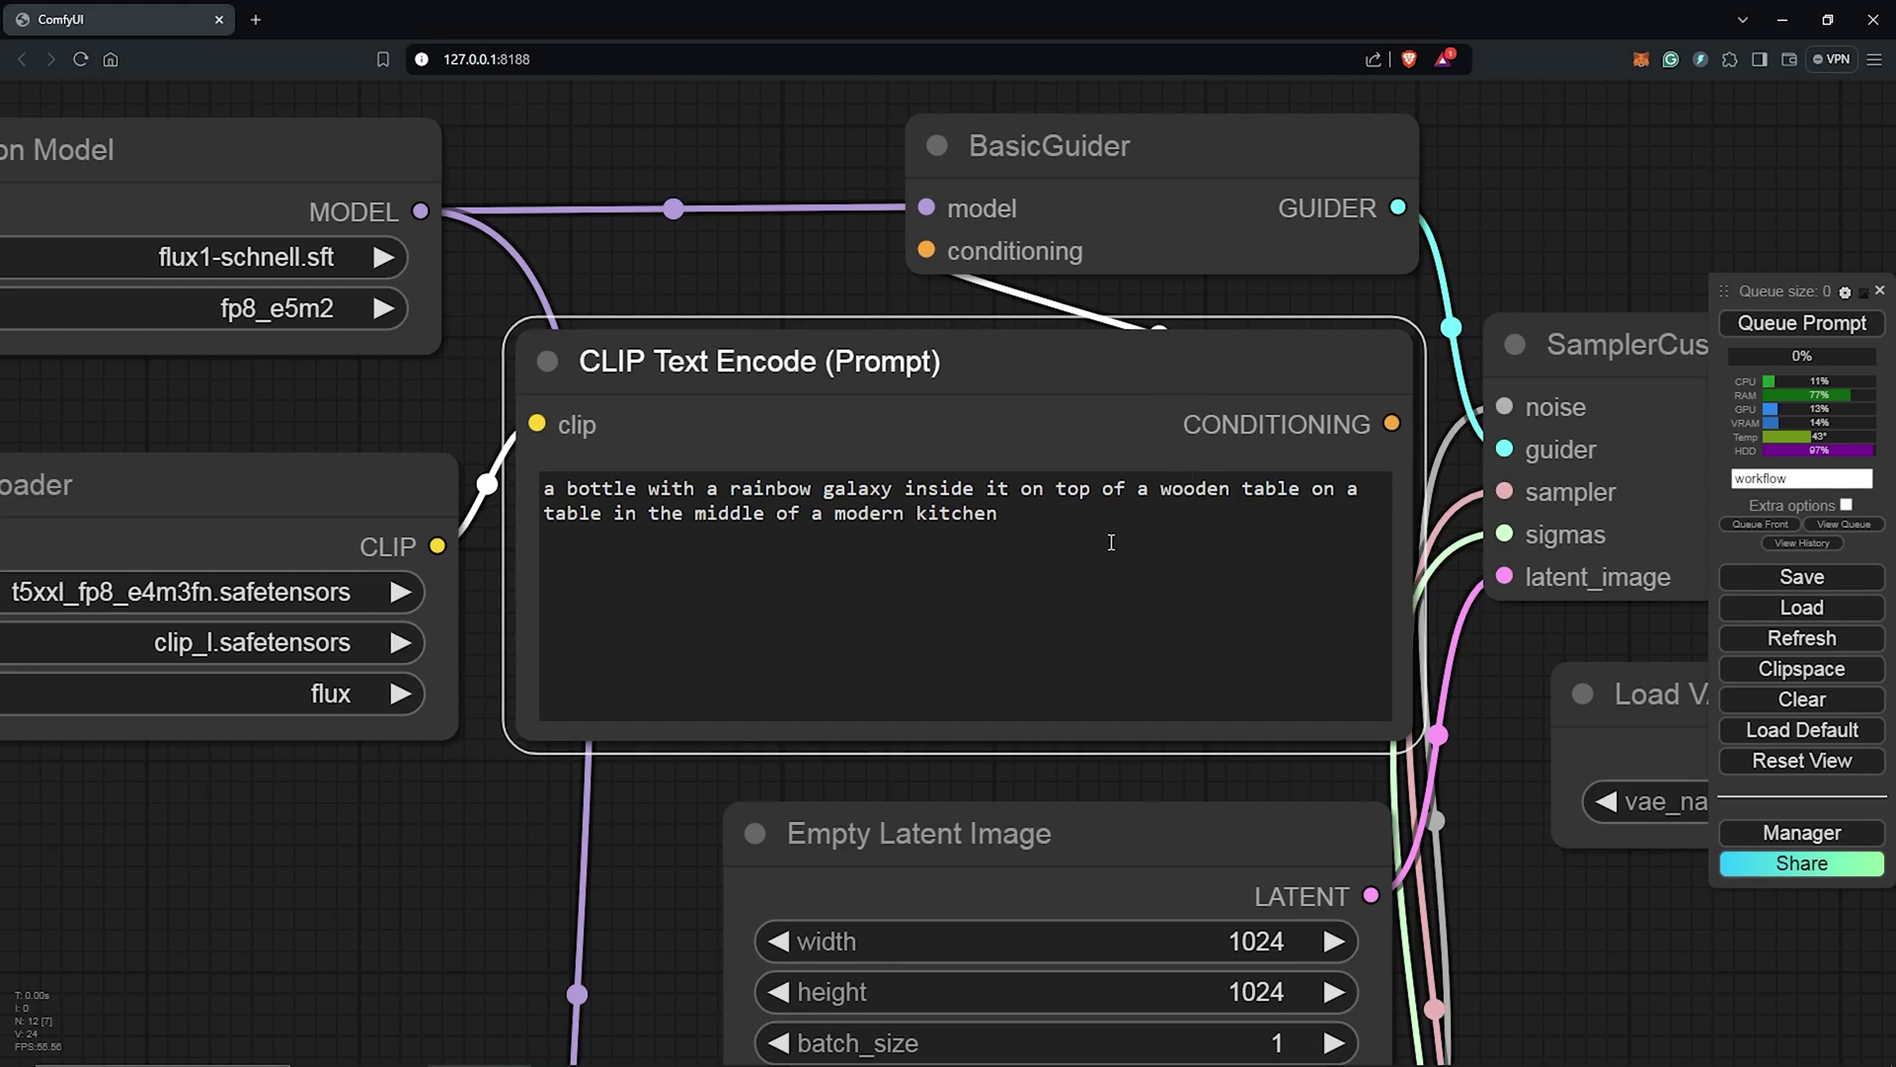
{"action": "scroll", "coordinate": [1113, 525], "scroll_direction": "down", "scroll_amount": 5}
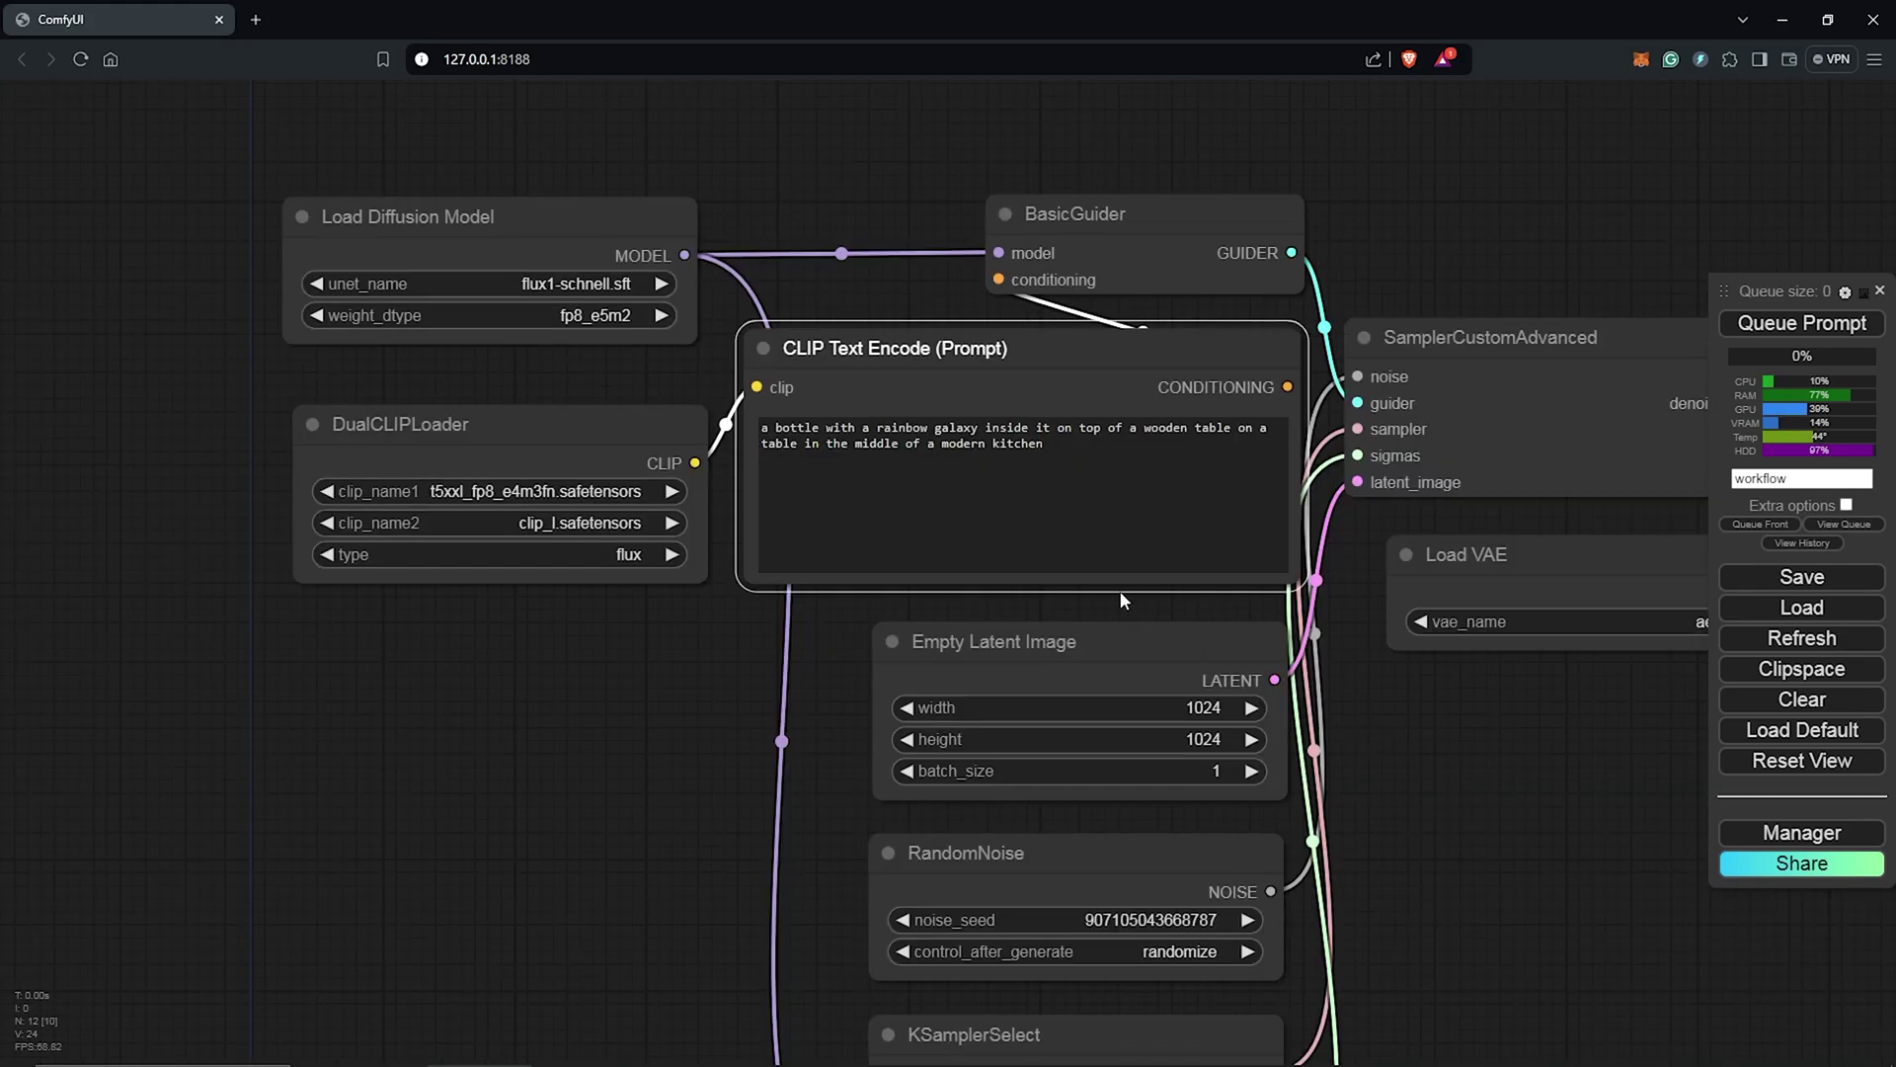
Nudge the Empty Latent Image node slightly away from the prompt node and keep its width at 1024.
{"action": "scroll", "coordinate": [1113, 623], "scroll_direction": "up", "scroll_amount": 5}
{"action": "left_click", "coordinate": [1113, 637]}
{"action": "key", "text": "ctrl+g"}
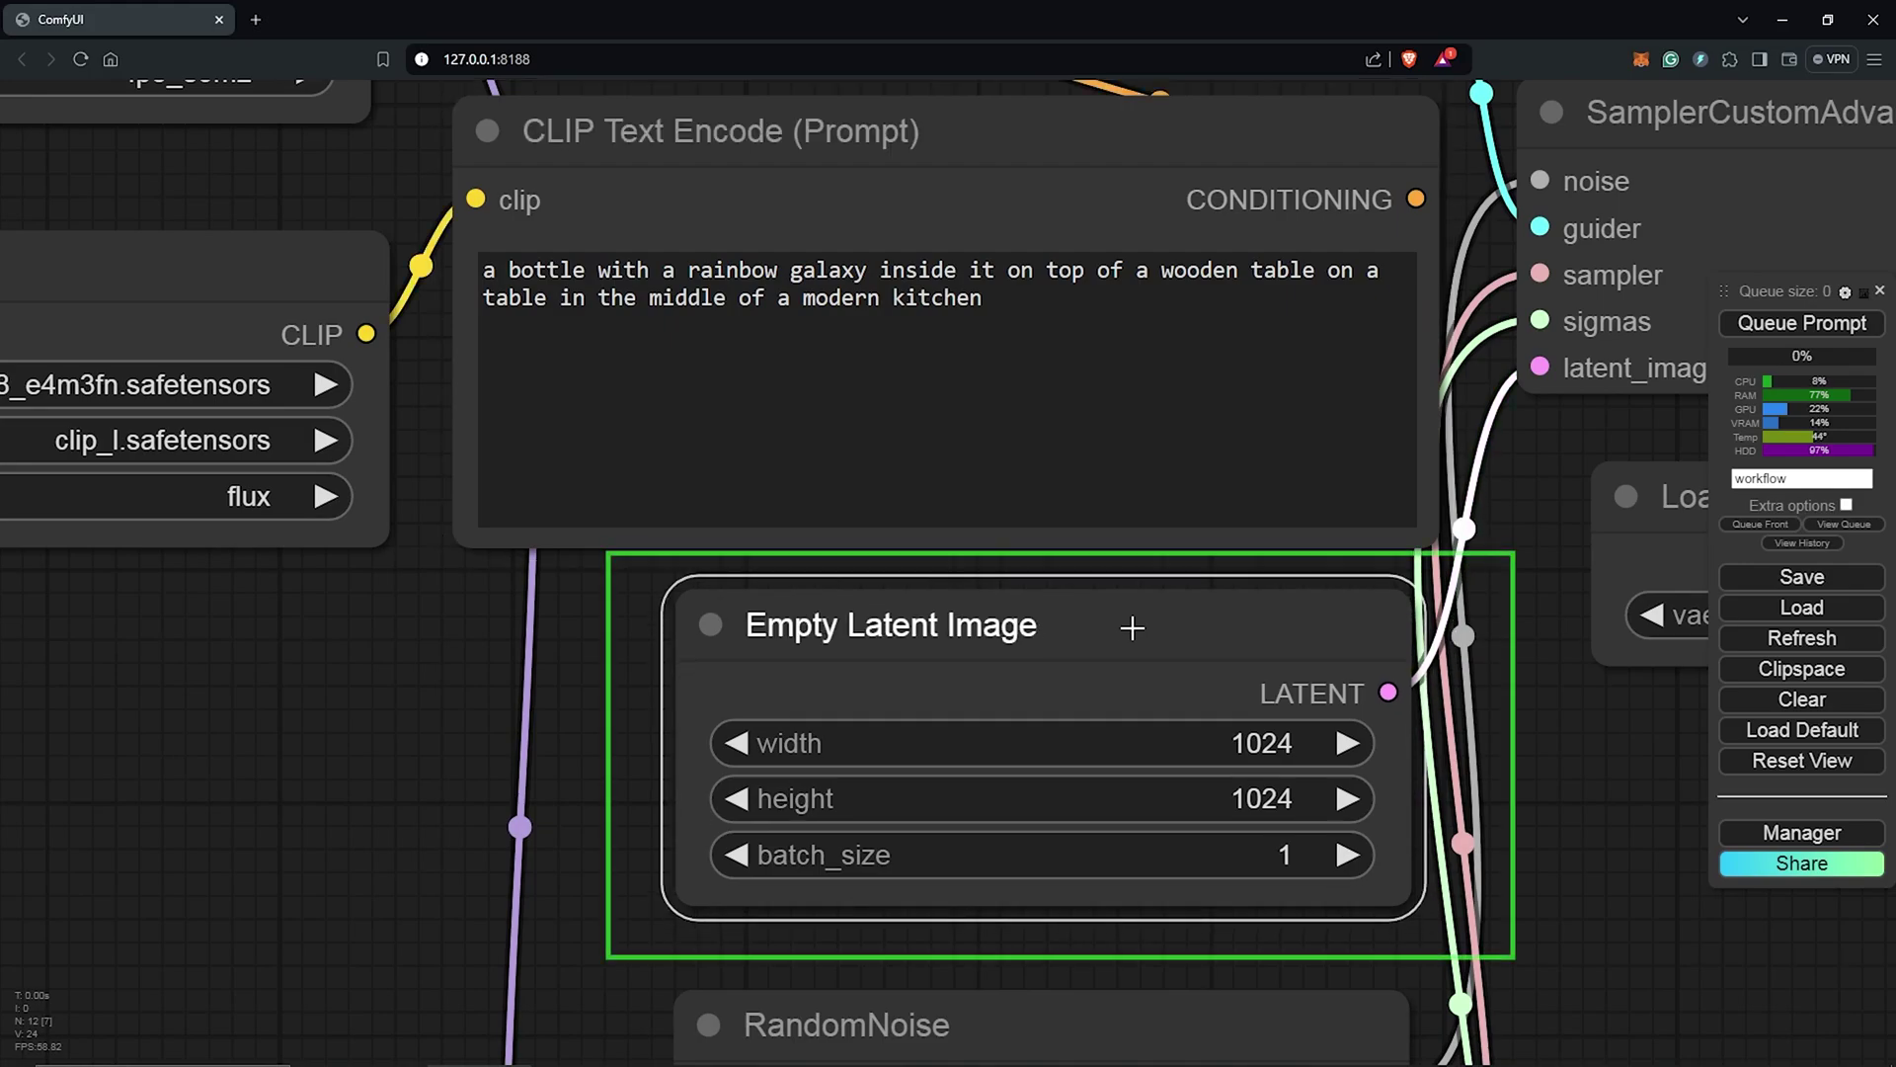
{"action": "left_click_drag", "start_coordinate": [1129, 648], "coordinate": [1129, 639]}
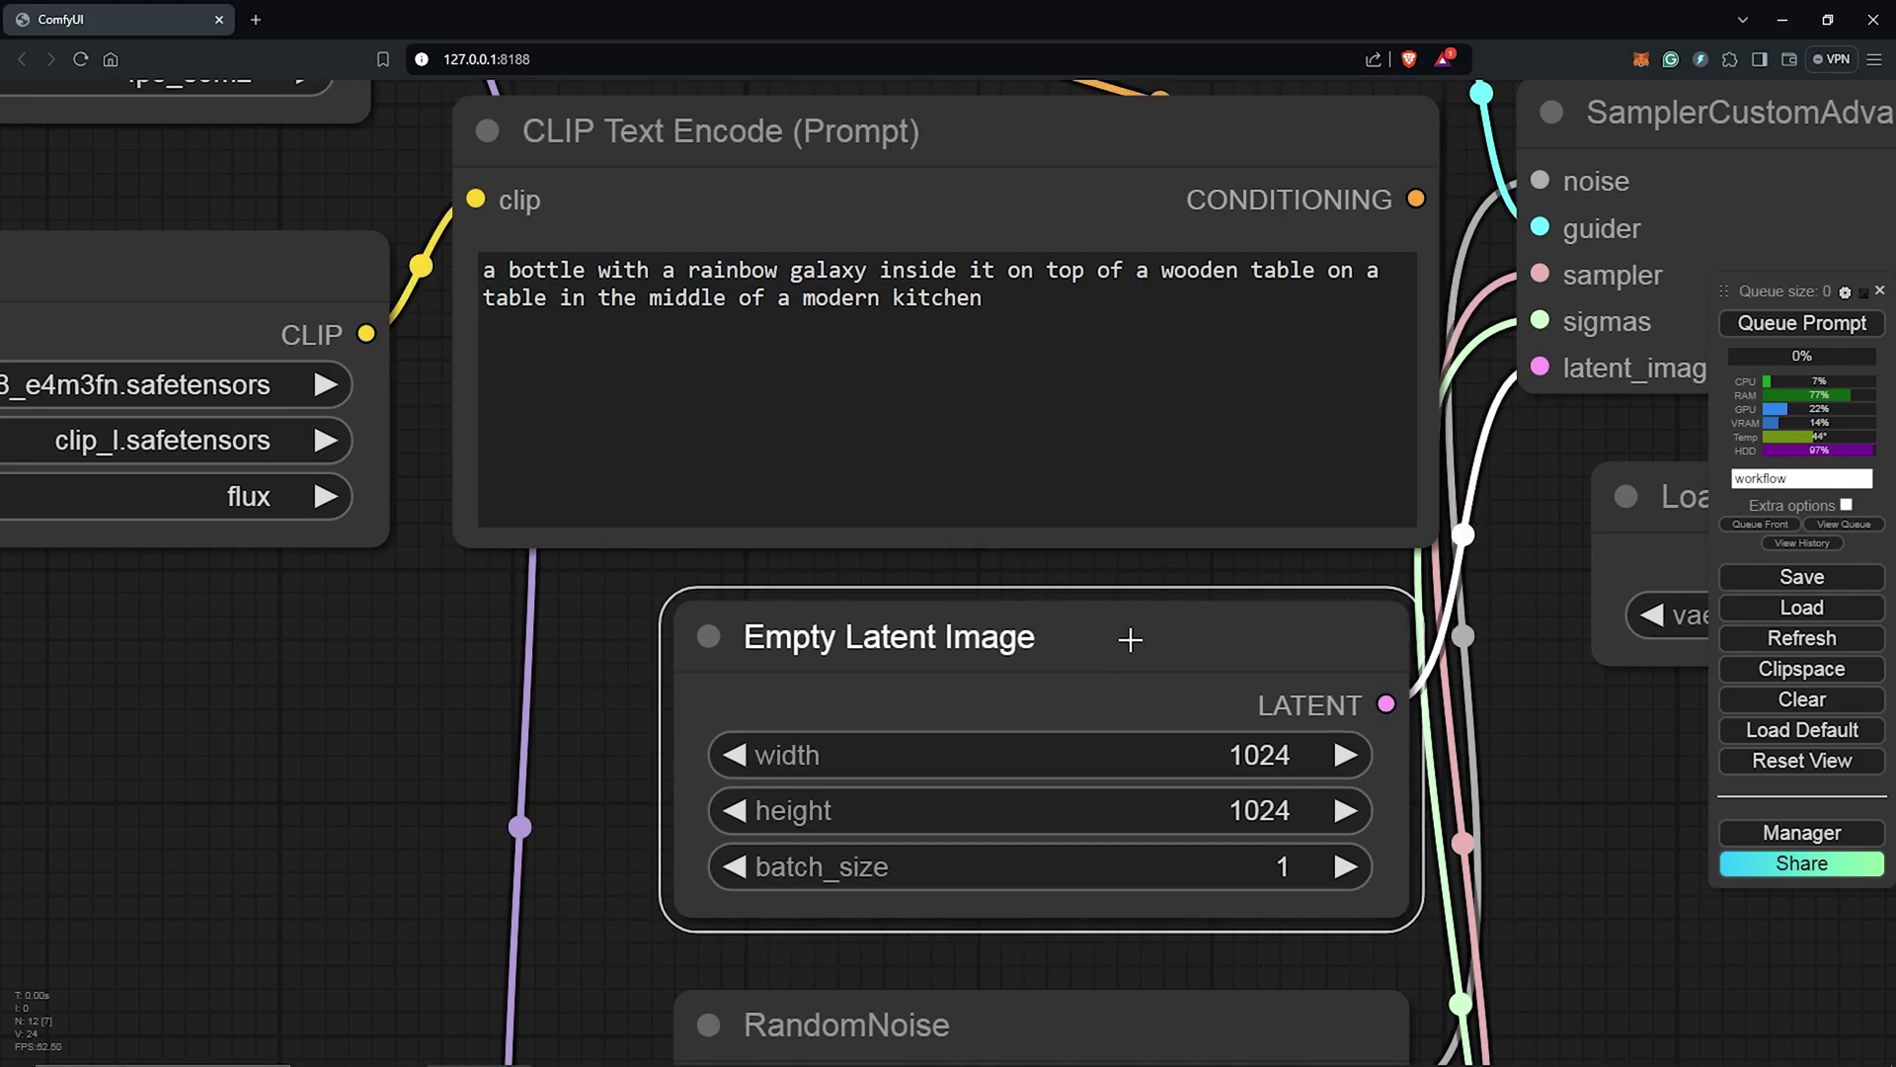
{"action": "left_click_drag", "start_coordinate": [1130, 640], "coordinate": [1129, 640]}
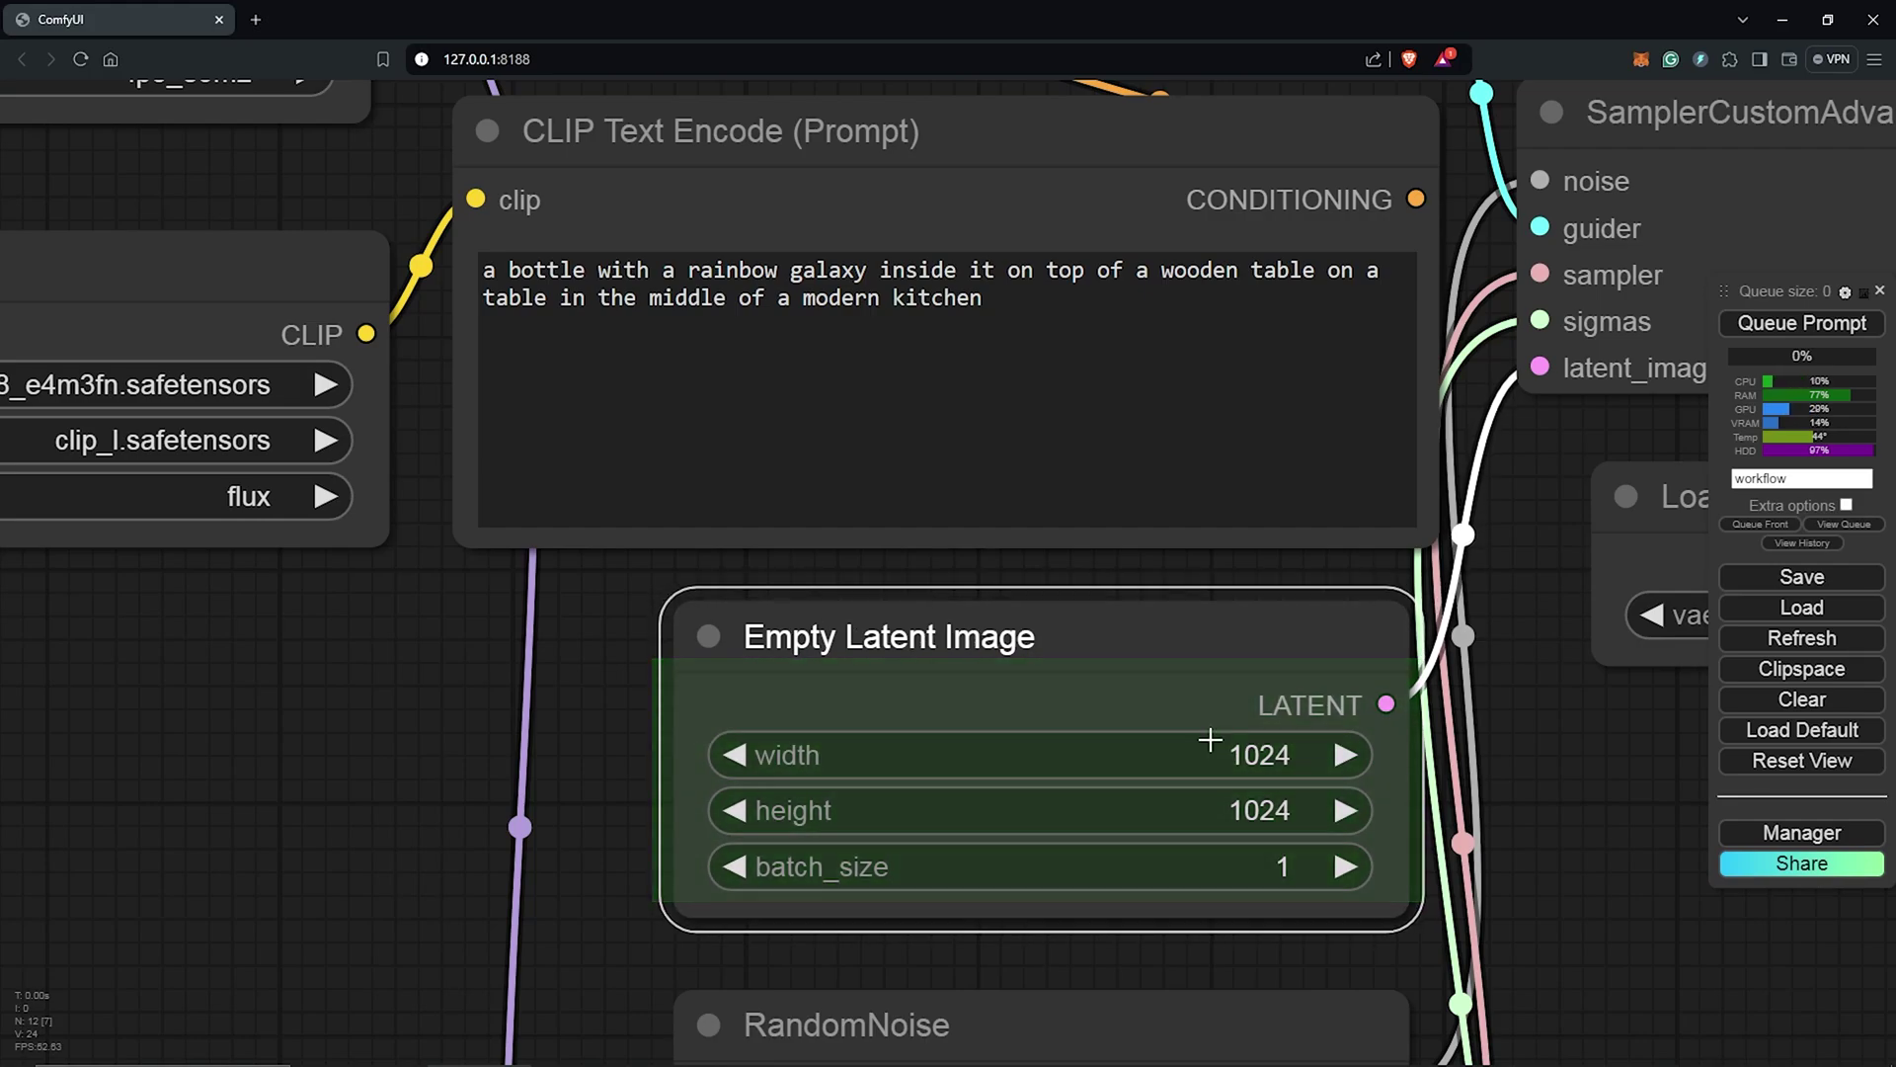
{"action": "left_click", "coordinate": [1259, 755]}
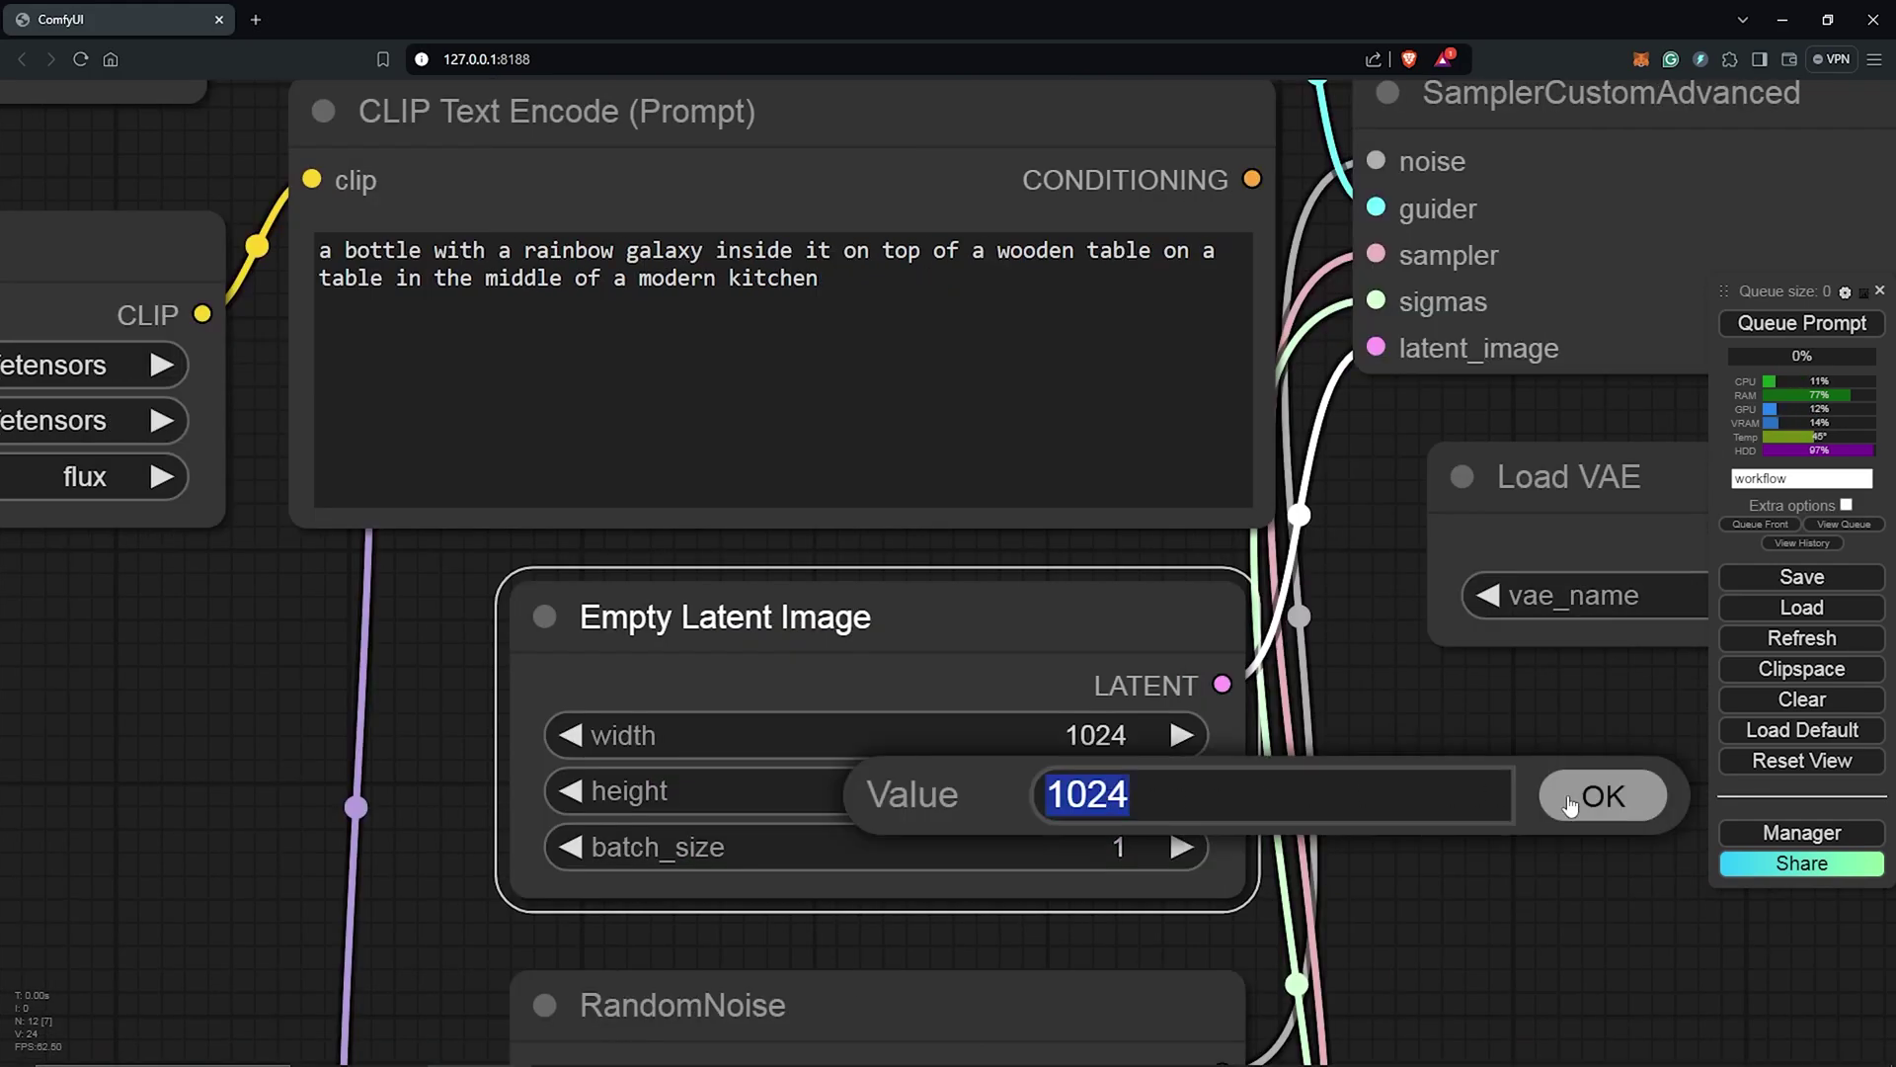
{"action": "left_click", "coordinate": [1619, 800]}
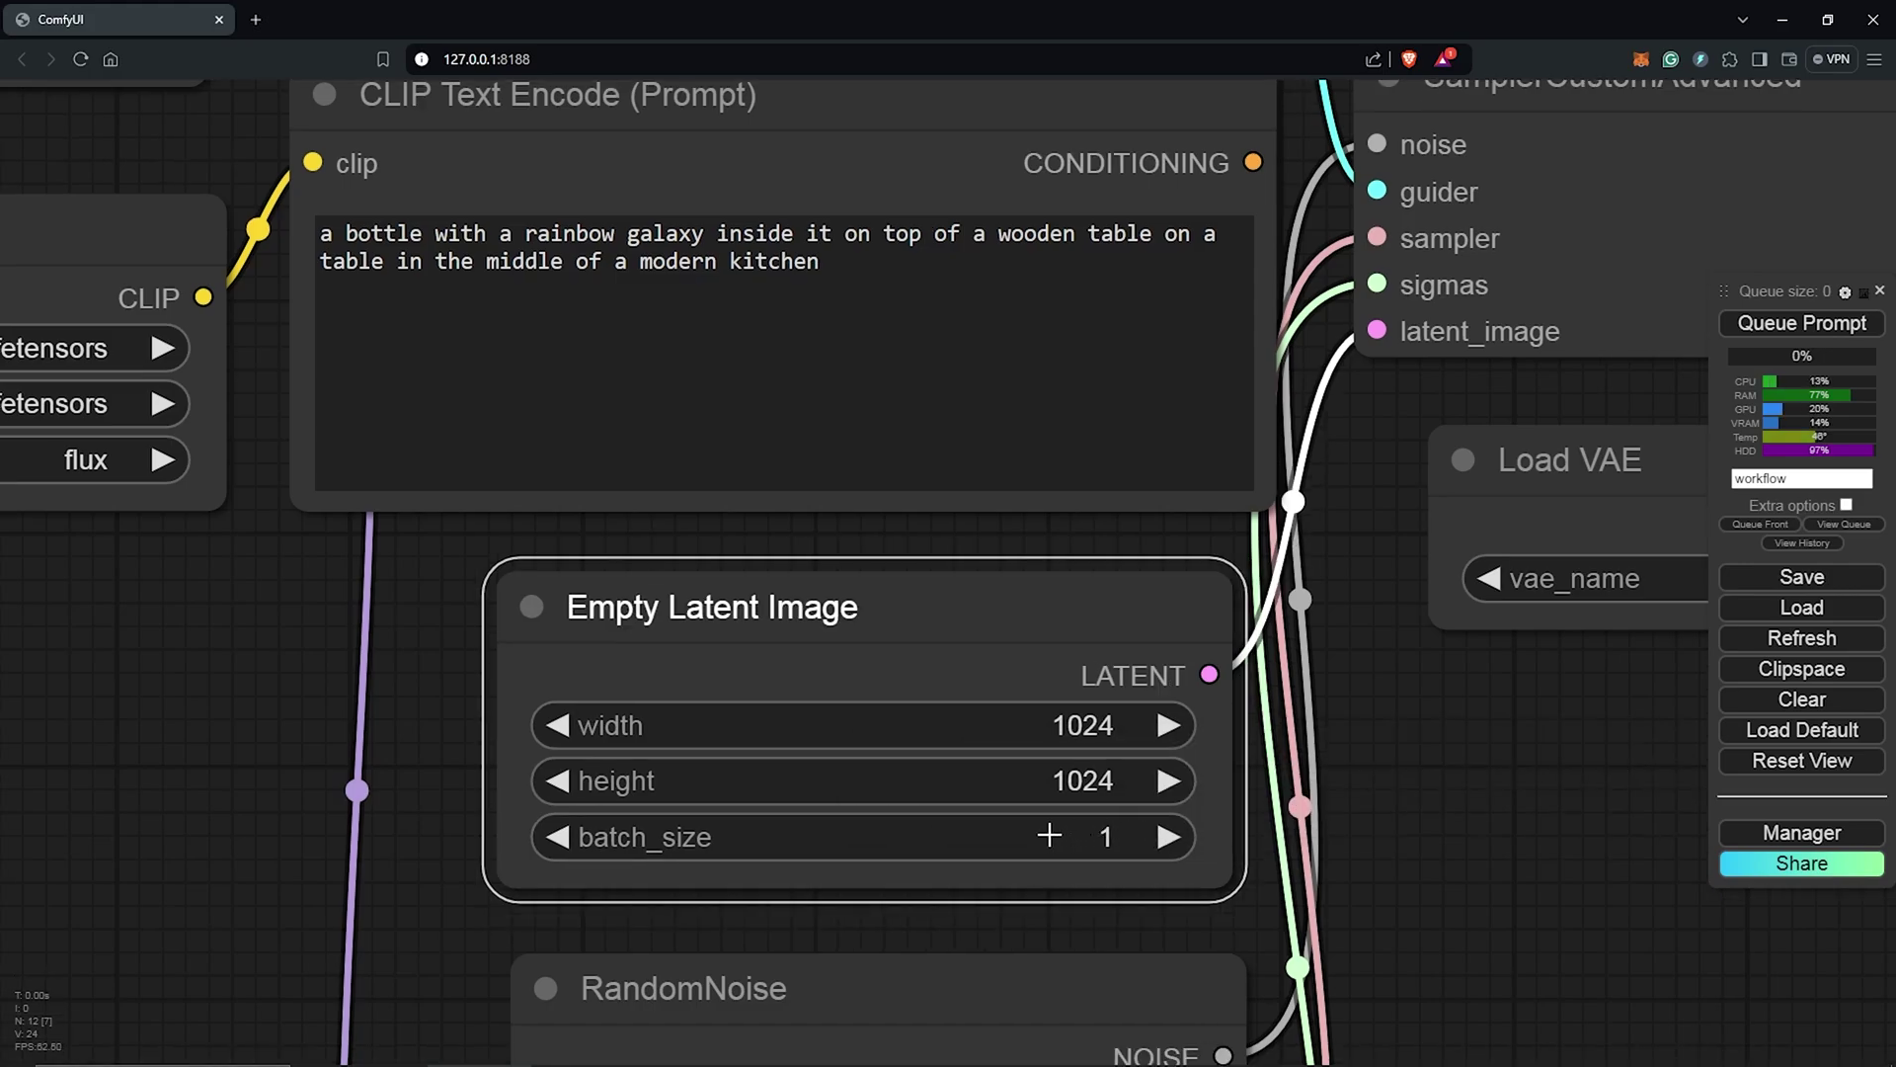
Examine the RandomNoise seed settings and the list of samplers offered in the KSamplerSelect node.
{"action": "left_click_drag", "start_coordinate": [1374, 933], "coordinate": [1361, 634]}
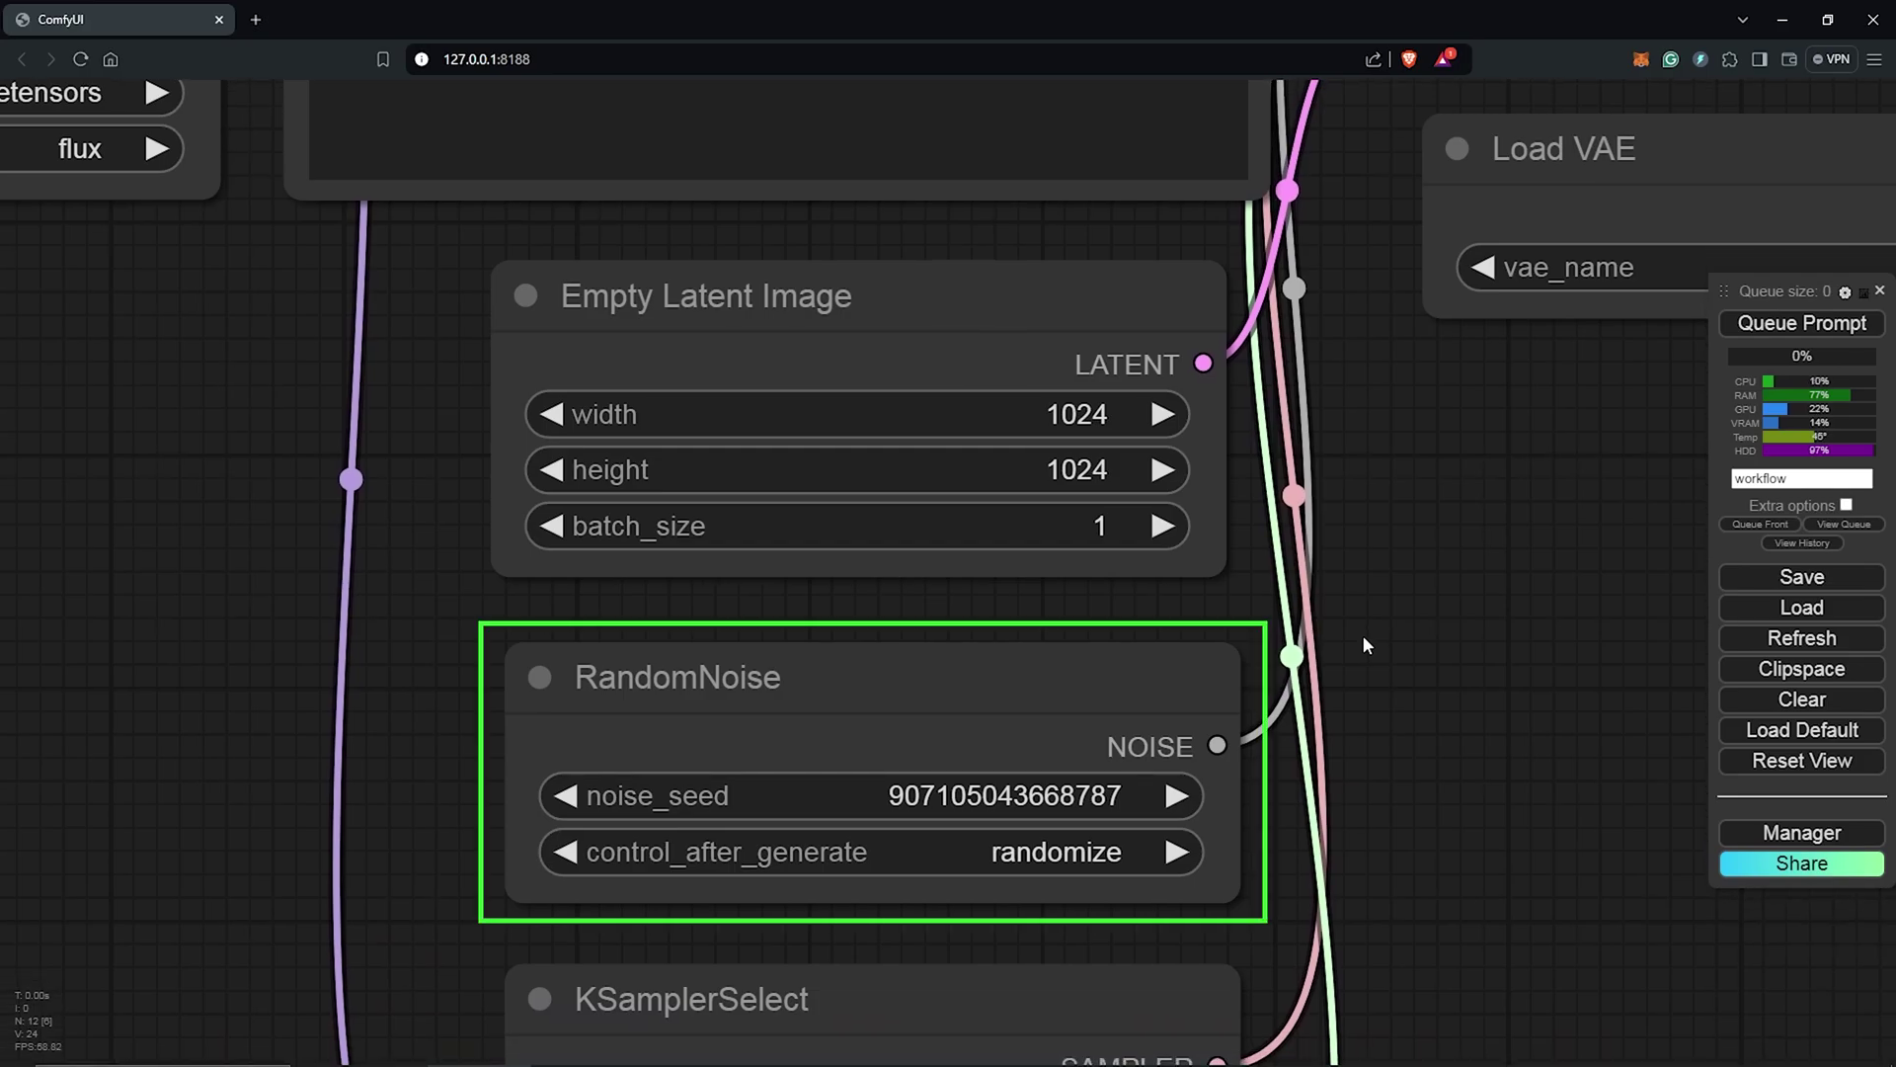
{"action": "left_click", "coordinate": [1042, 851]}
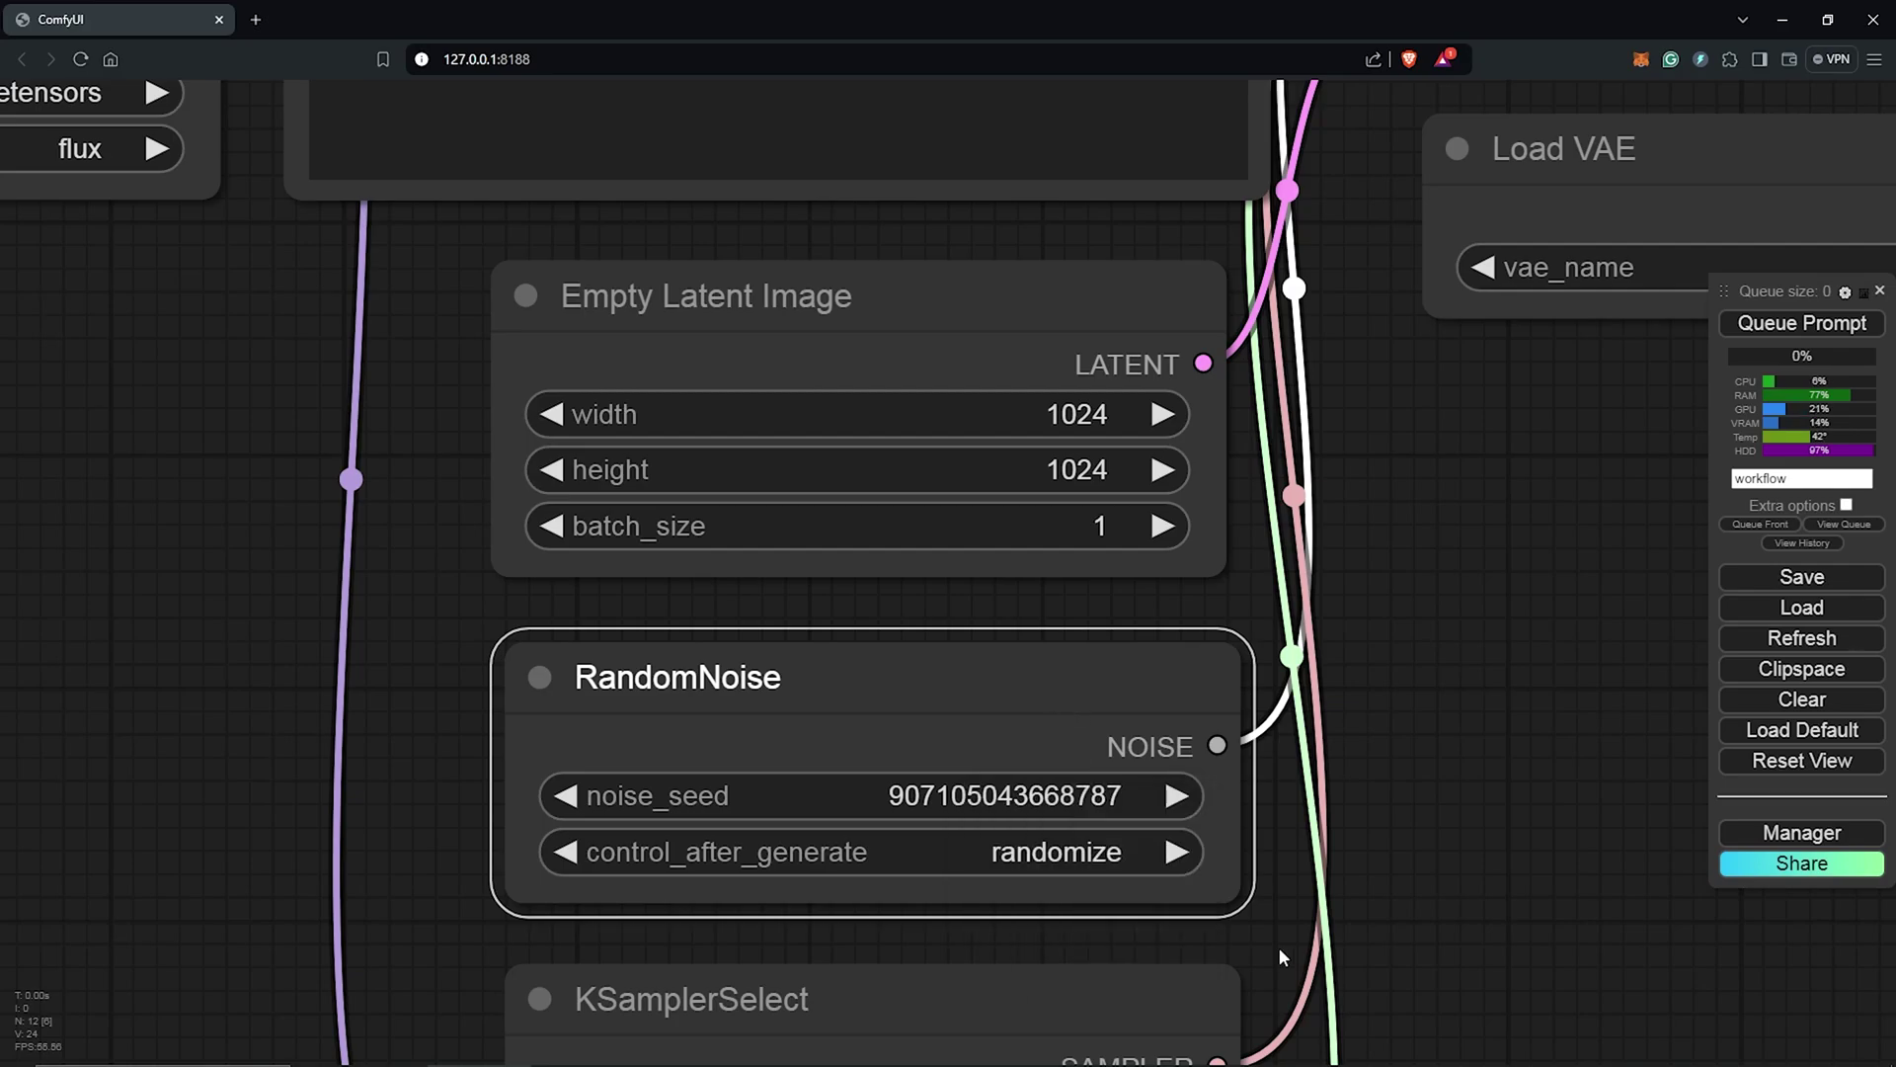
{"action": "mouse_move", "coordinate": [1278, 946]}
{"action": "left_mouse_down"}
{"action": "mouse_move", "coordinate": [1236, 626]}
{"action": "mouse_move", "coordinate": [1257, 561]}
{"action": "left_mouse_up"}
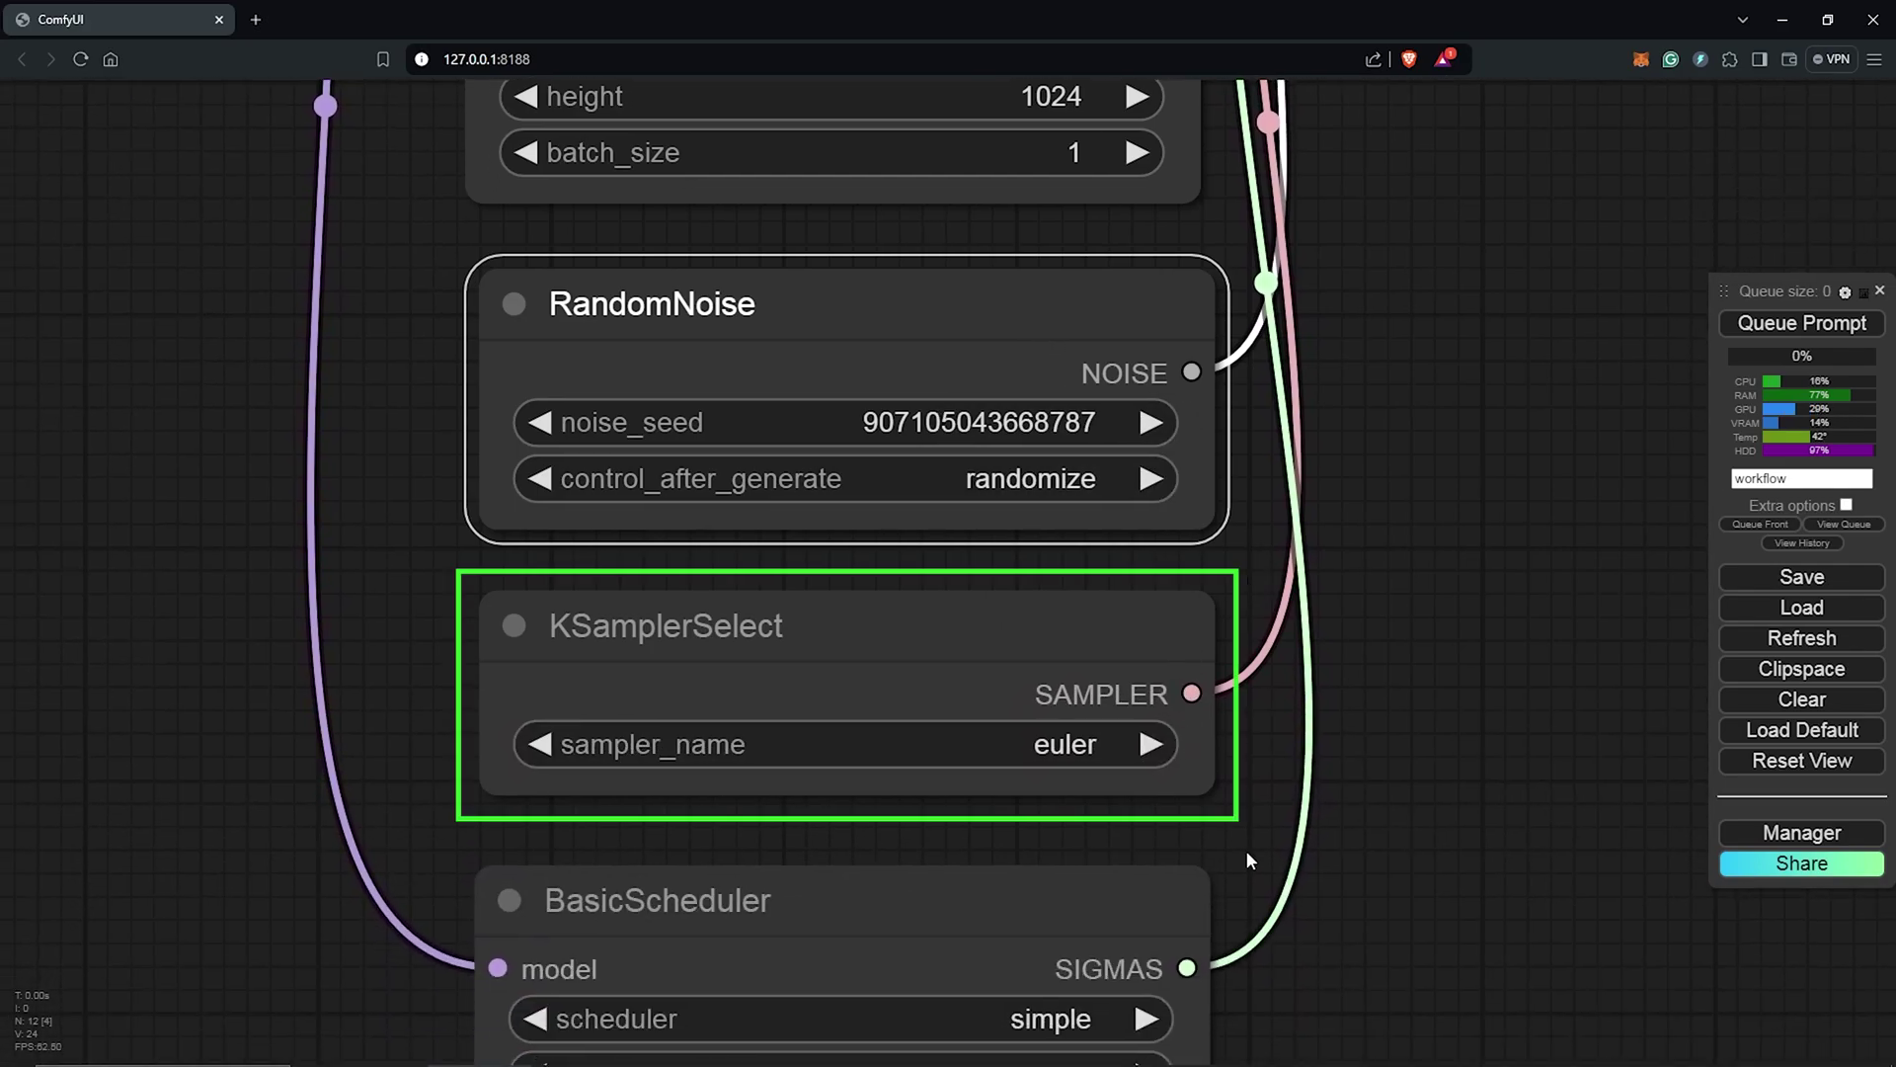
{"action": "scroll", "coordinate": [1096, 780], "scroll_direction": "up", "scroll_amount": 2}
{"action": "left_click_drag", "start_coordinate": [1270, 834], "coordinate": [1295, 816]}
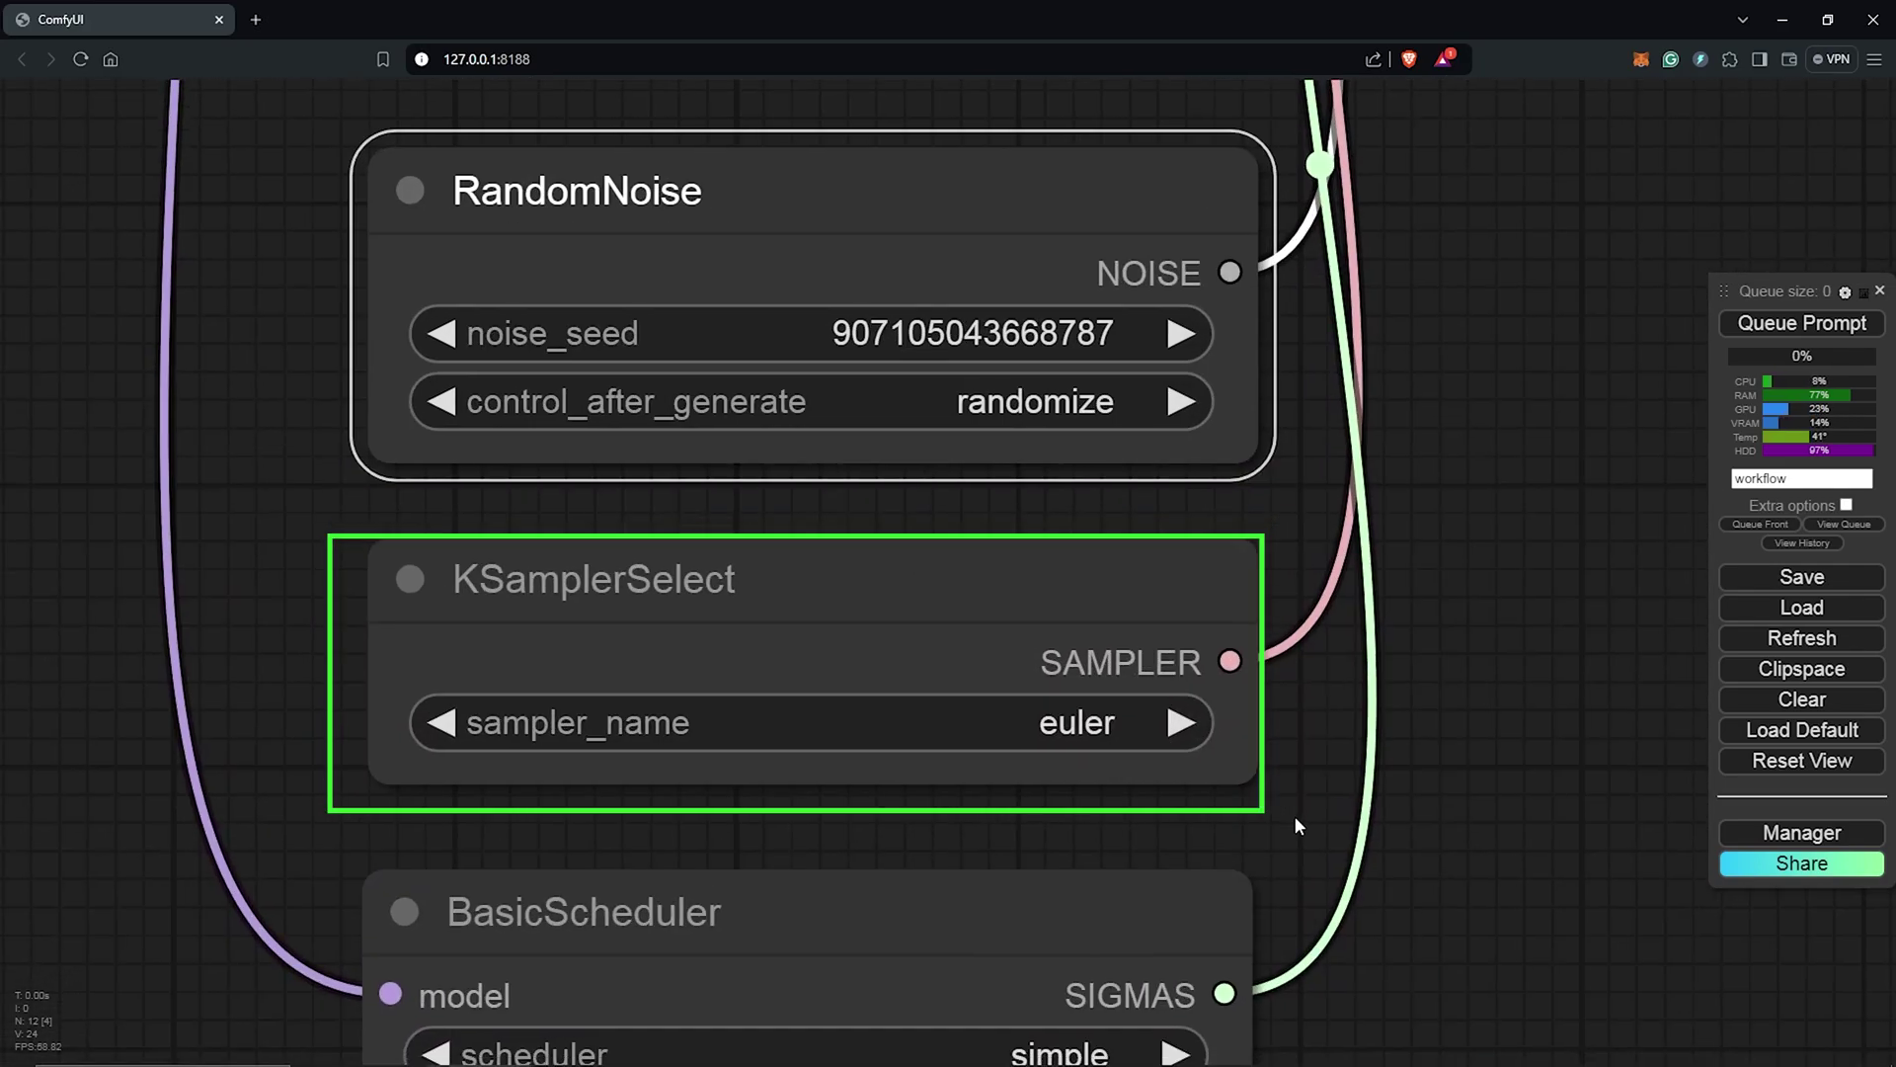
{"action": "left_click", "coordinate": [1039, 731]}
{"action": "scroll", "coordinate": [1108, 726], "scroll_direction": "down", "scroll_amount": 5}
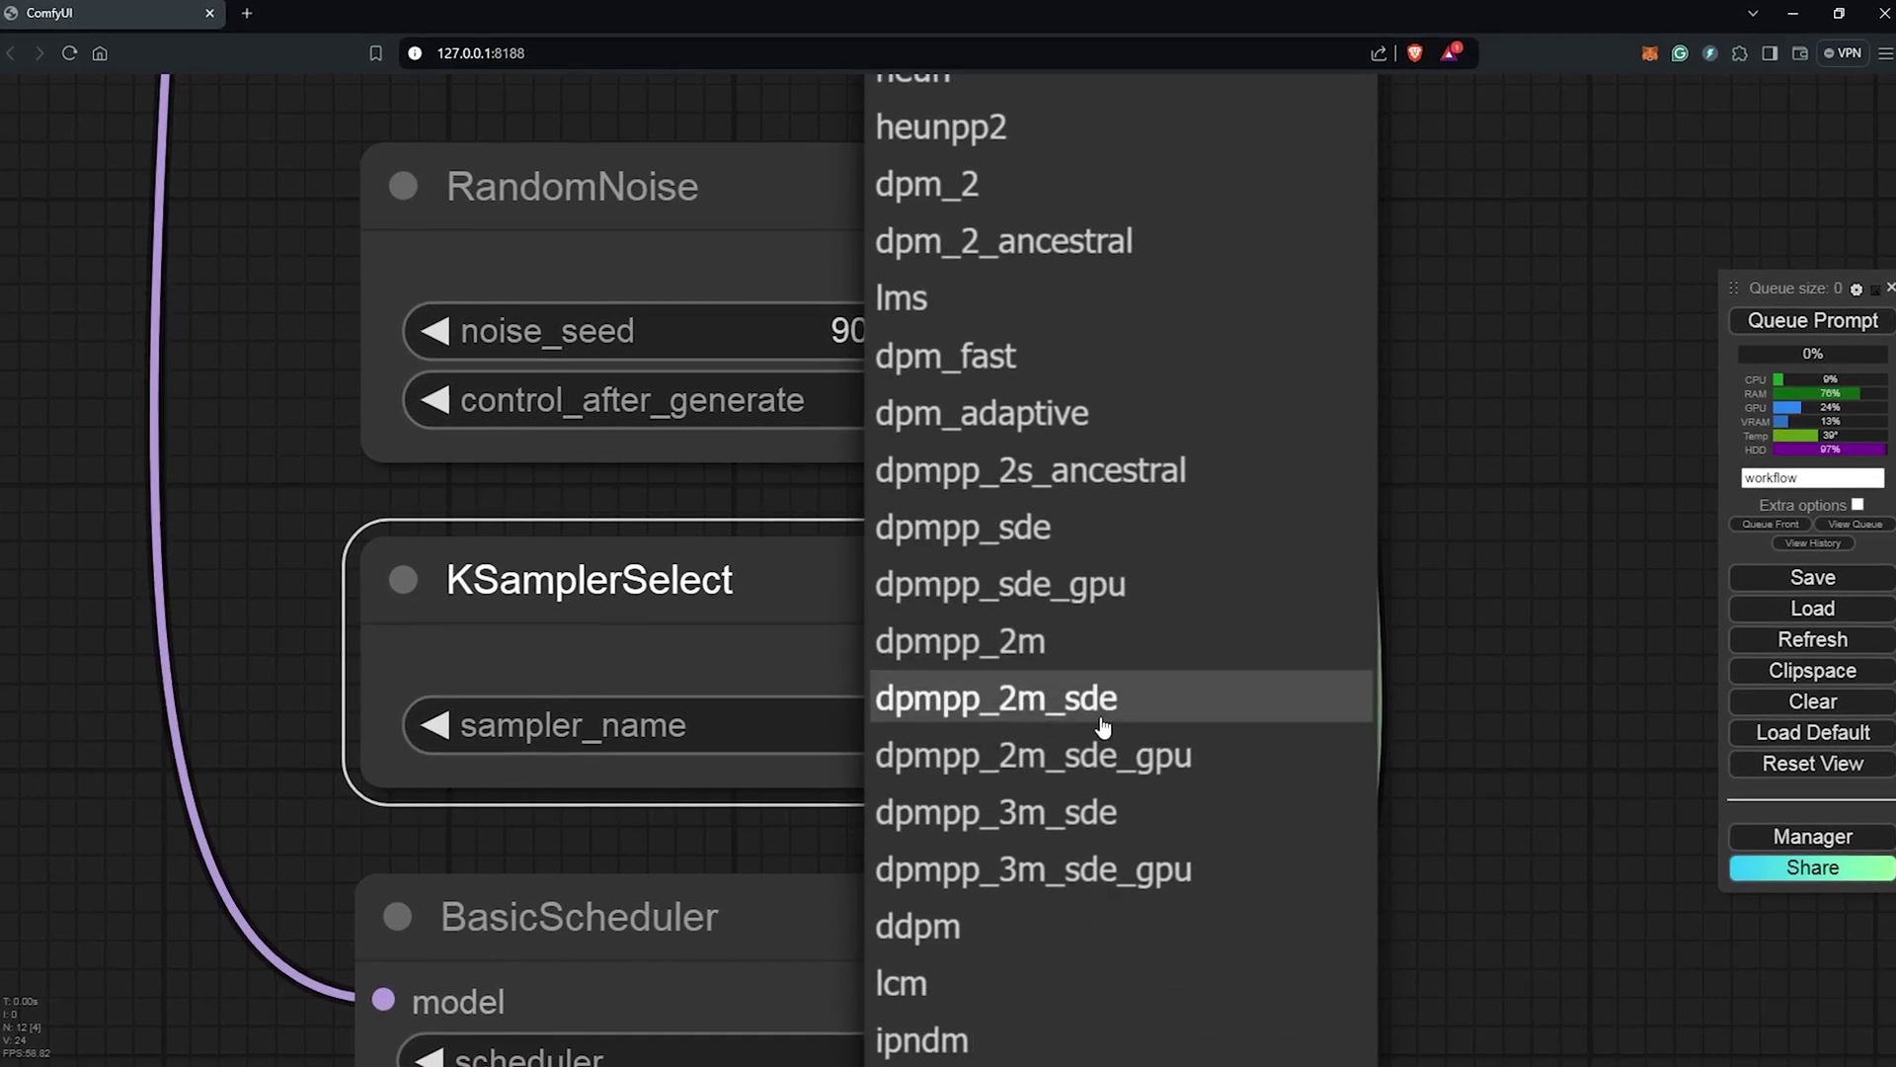
{"action": "scroll", "coordinate": [1106, 729], "scroll_direction": "down", "scroll_amount": 5}
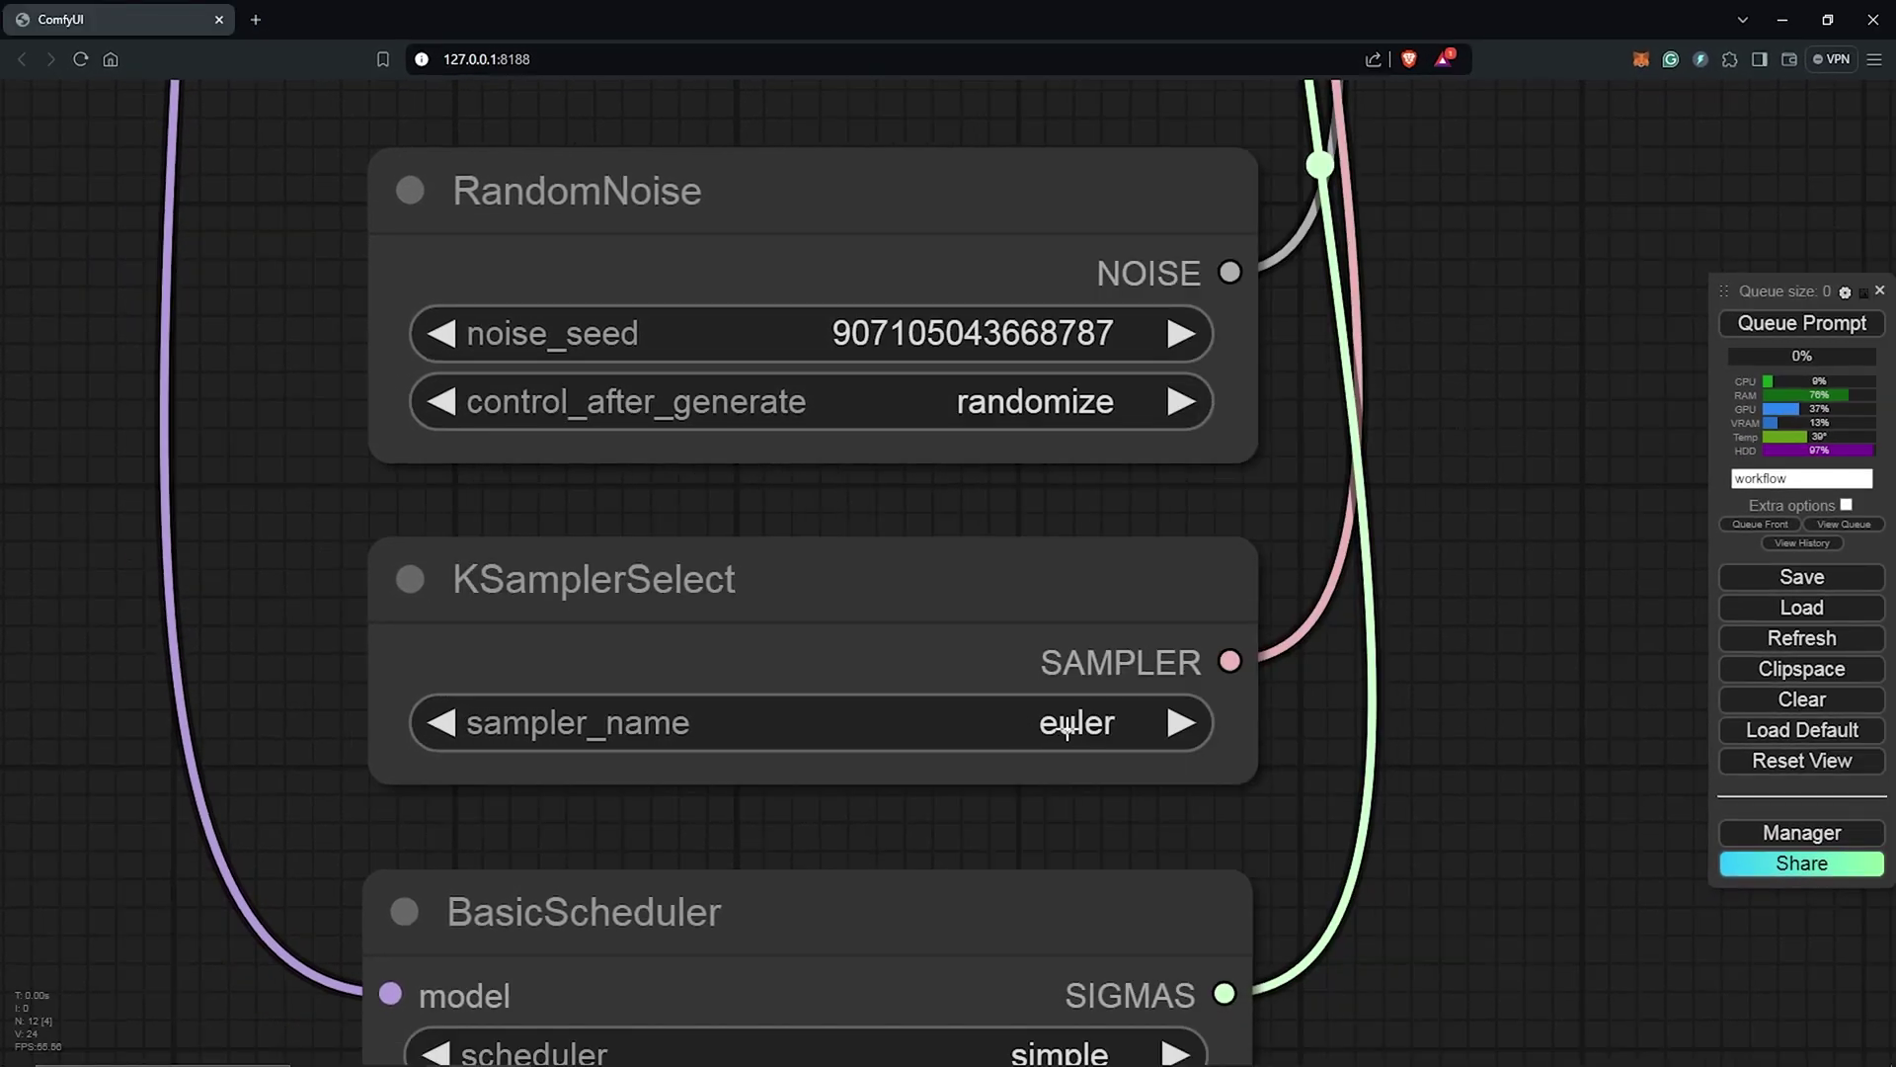
Review the scheduler, steps and denoise settings in the BasicScheduler node.
{"action": "scroll", "coordinate": [1067, 731], "scroll_direction": "down", "scroll_amount": 1}
{"action": "scroll", "coordinate": [1336, 938], "scroll_direction": "down", "scroll_amount": 3}
{"action": "scroll", "coordinate": [1169, 923], "scroll_direction": "up", "scroll_amount": 3}
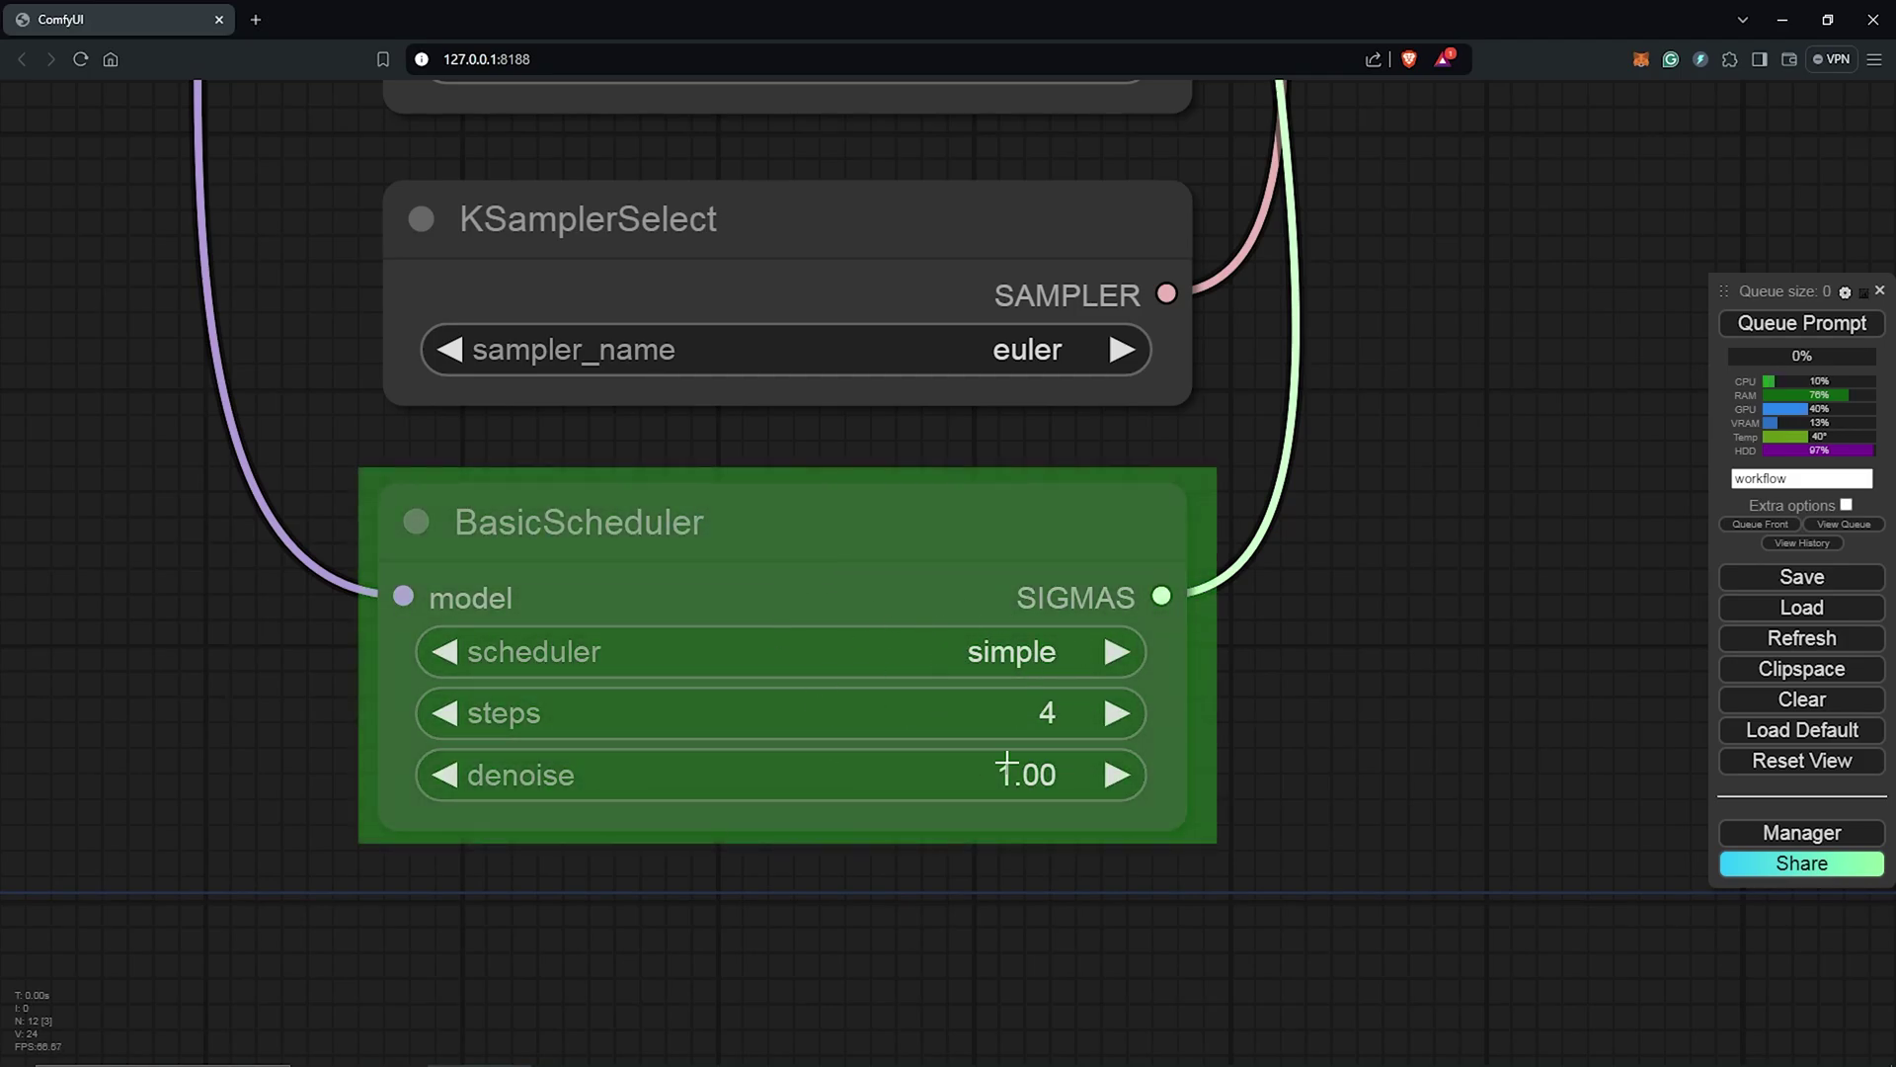
{"action": "scroll", "coordinate": [1096, 902], "scroll_direction": "down", "scroll_amount": 6}
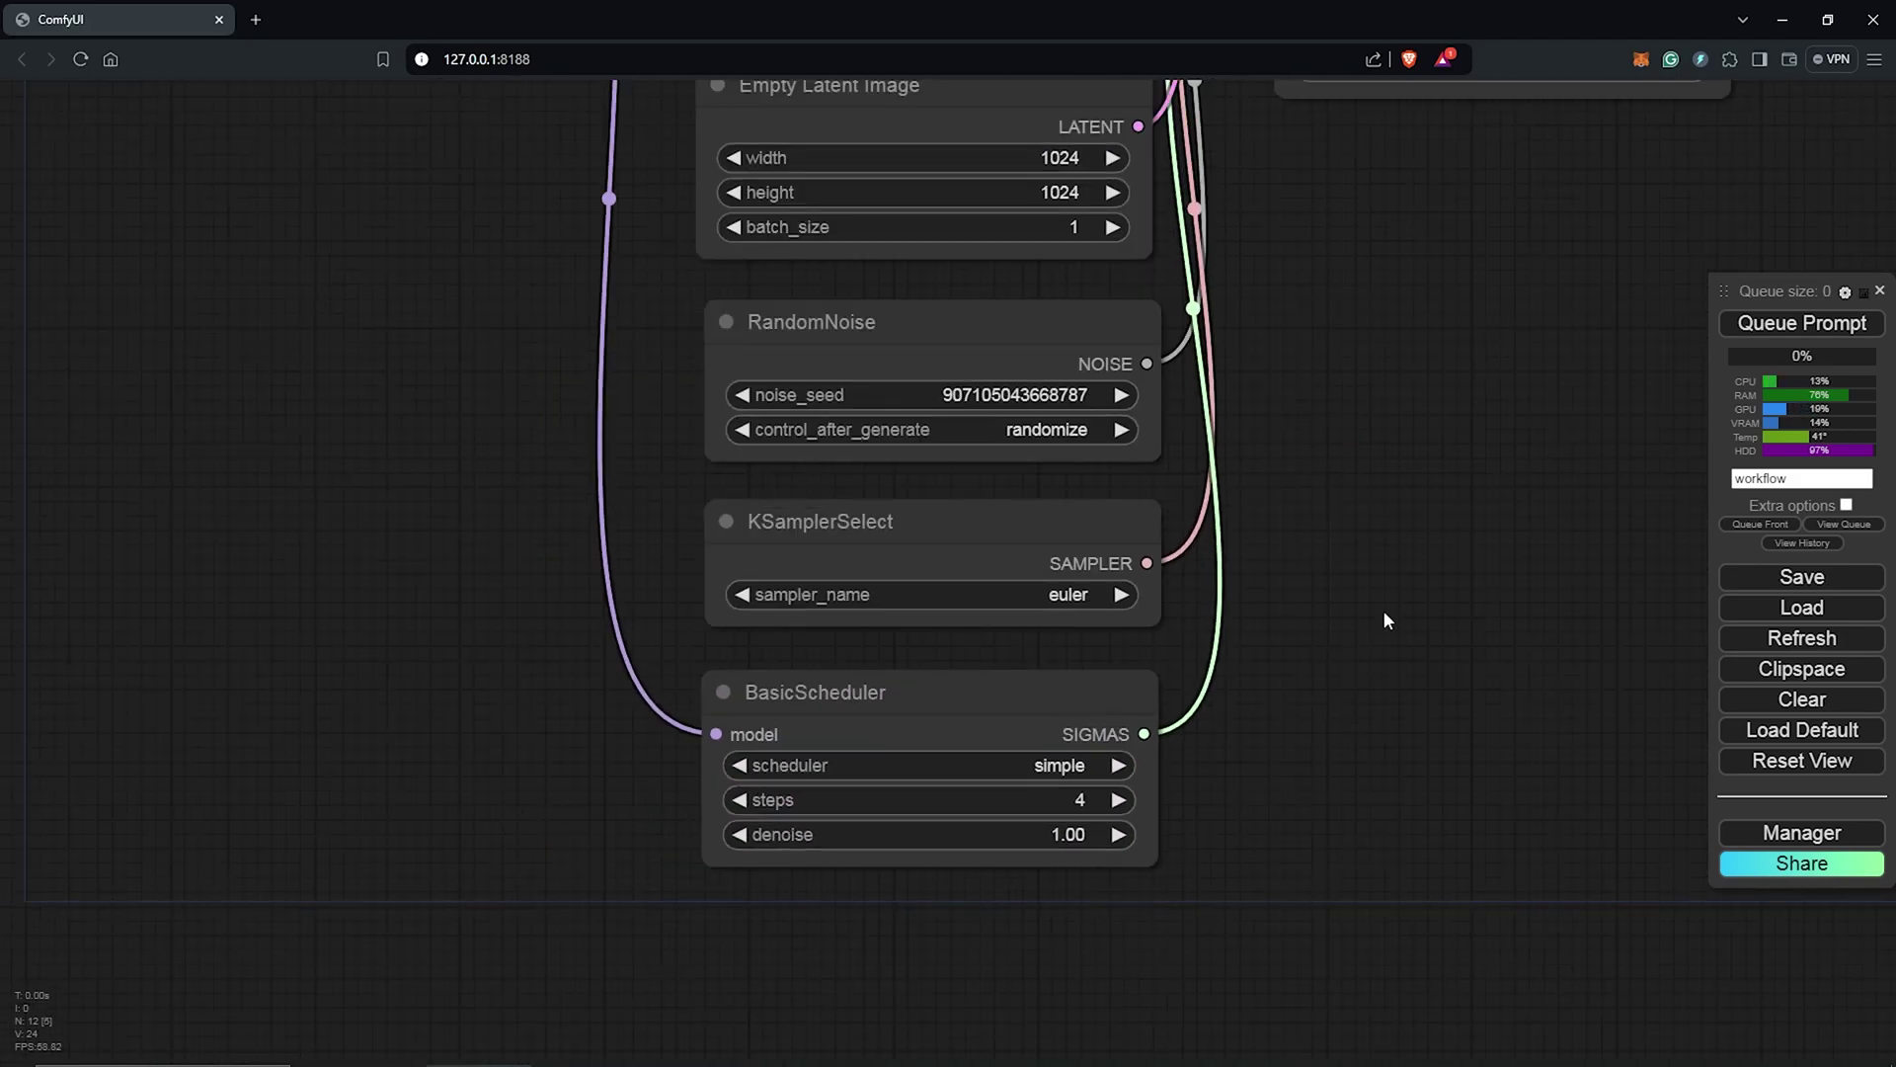
Check which VAE file is chosen in the Load VAE node.
{"action": "left_click_drag", "start_coordinate": [1491, 425], "coordinate": [1230, 798]}
{"action": "left_click_drag", "start_coordinate": [1302, 642], "coordinate": [1188, 952]}
{"action": "left_click_drag", "start_coordinate": [1267, 904], "coordinate": [1283, 836]}
{"action": "scroll", "coordinate": [1306, 875], "scroll_direction": "up", "scroll_amount": 3}
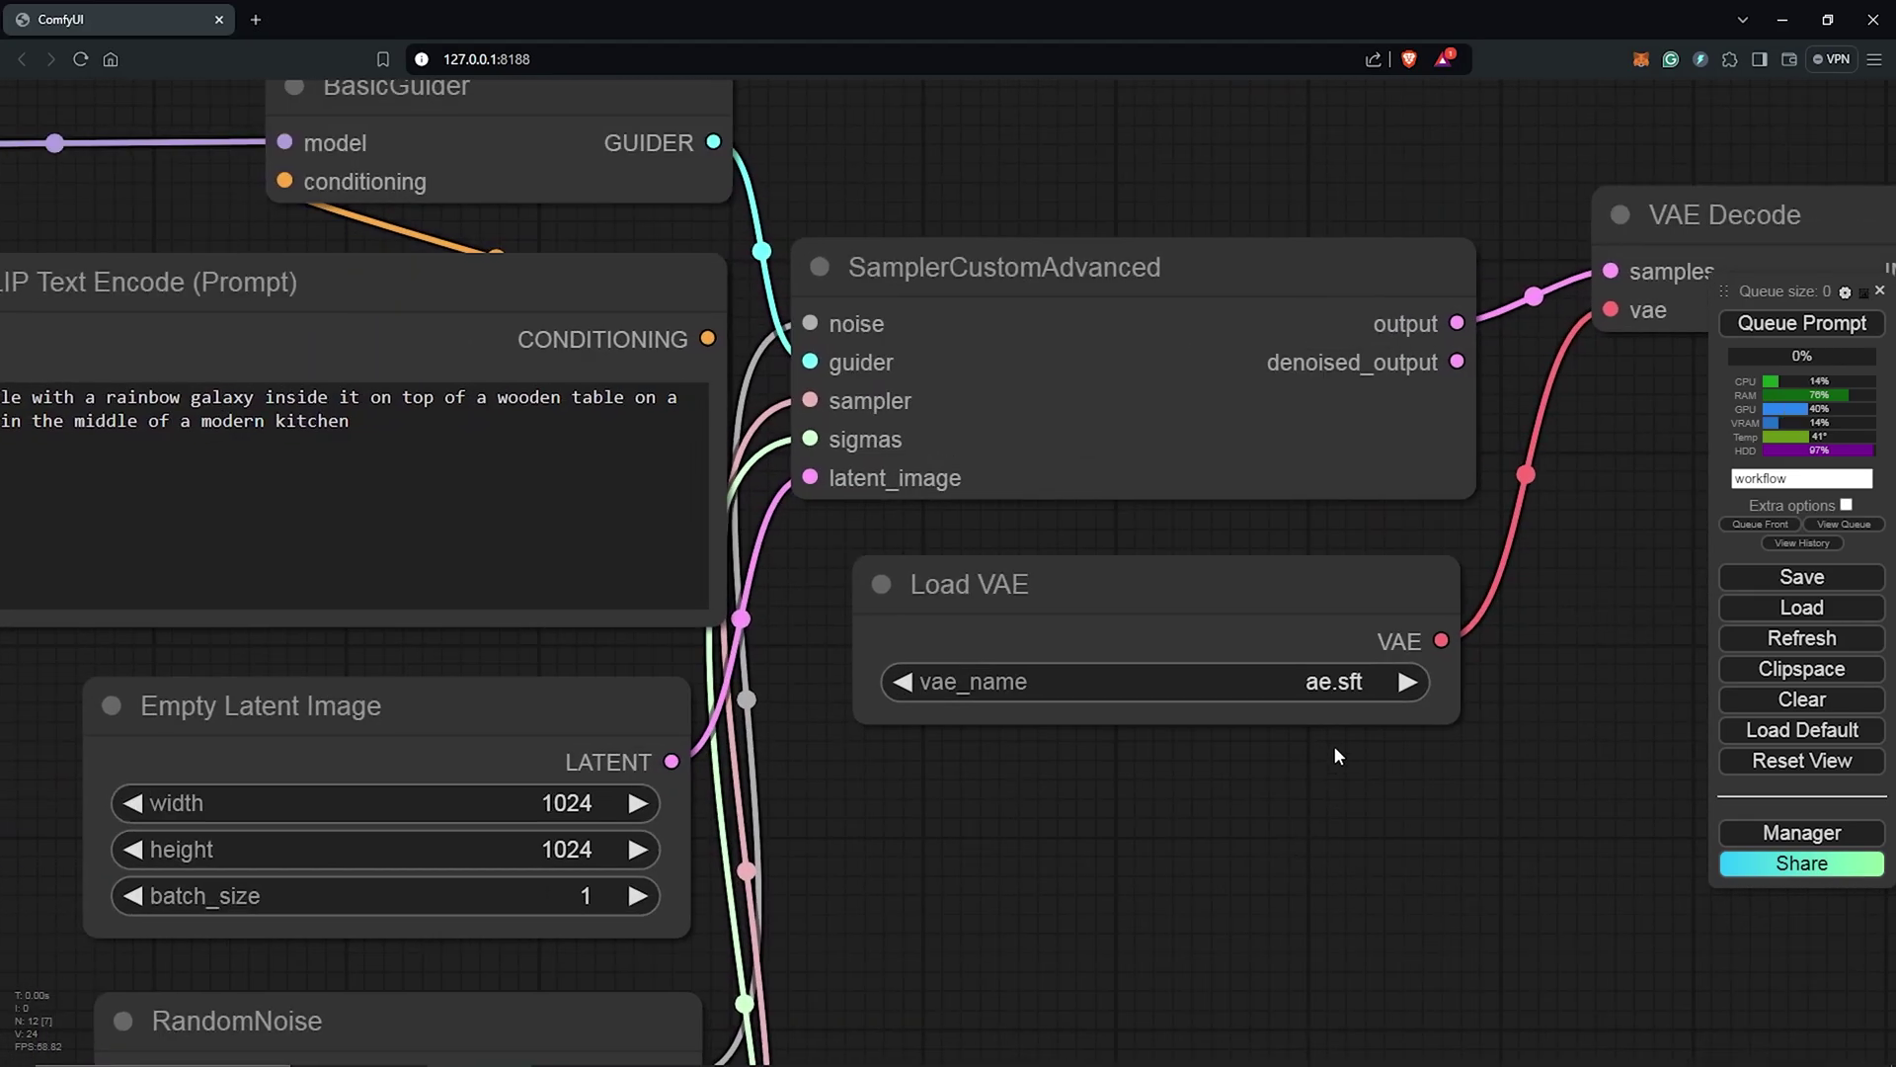
{"action": "left_click_drag", "start_coordinate": [1244, 583], "coordinate": [1258, 590]}
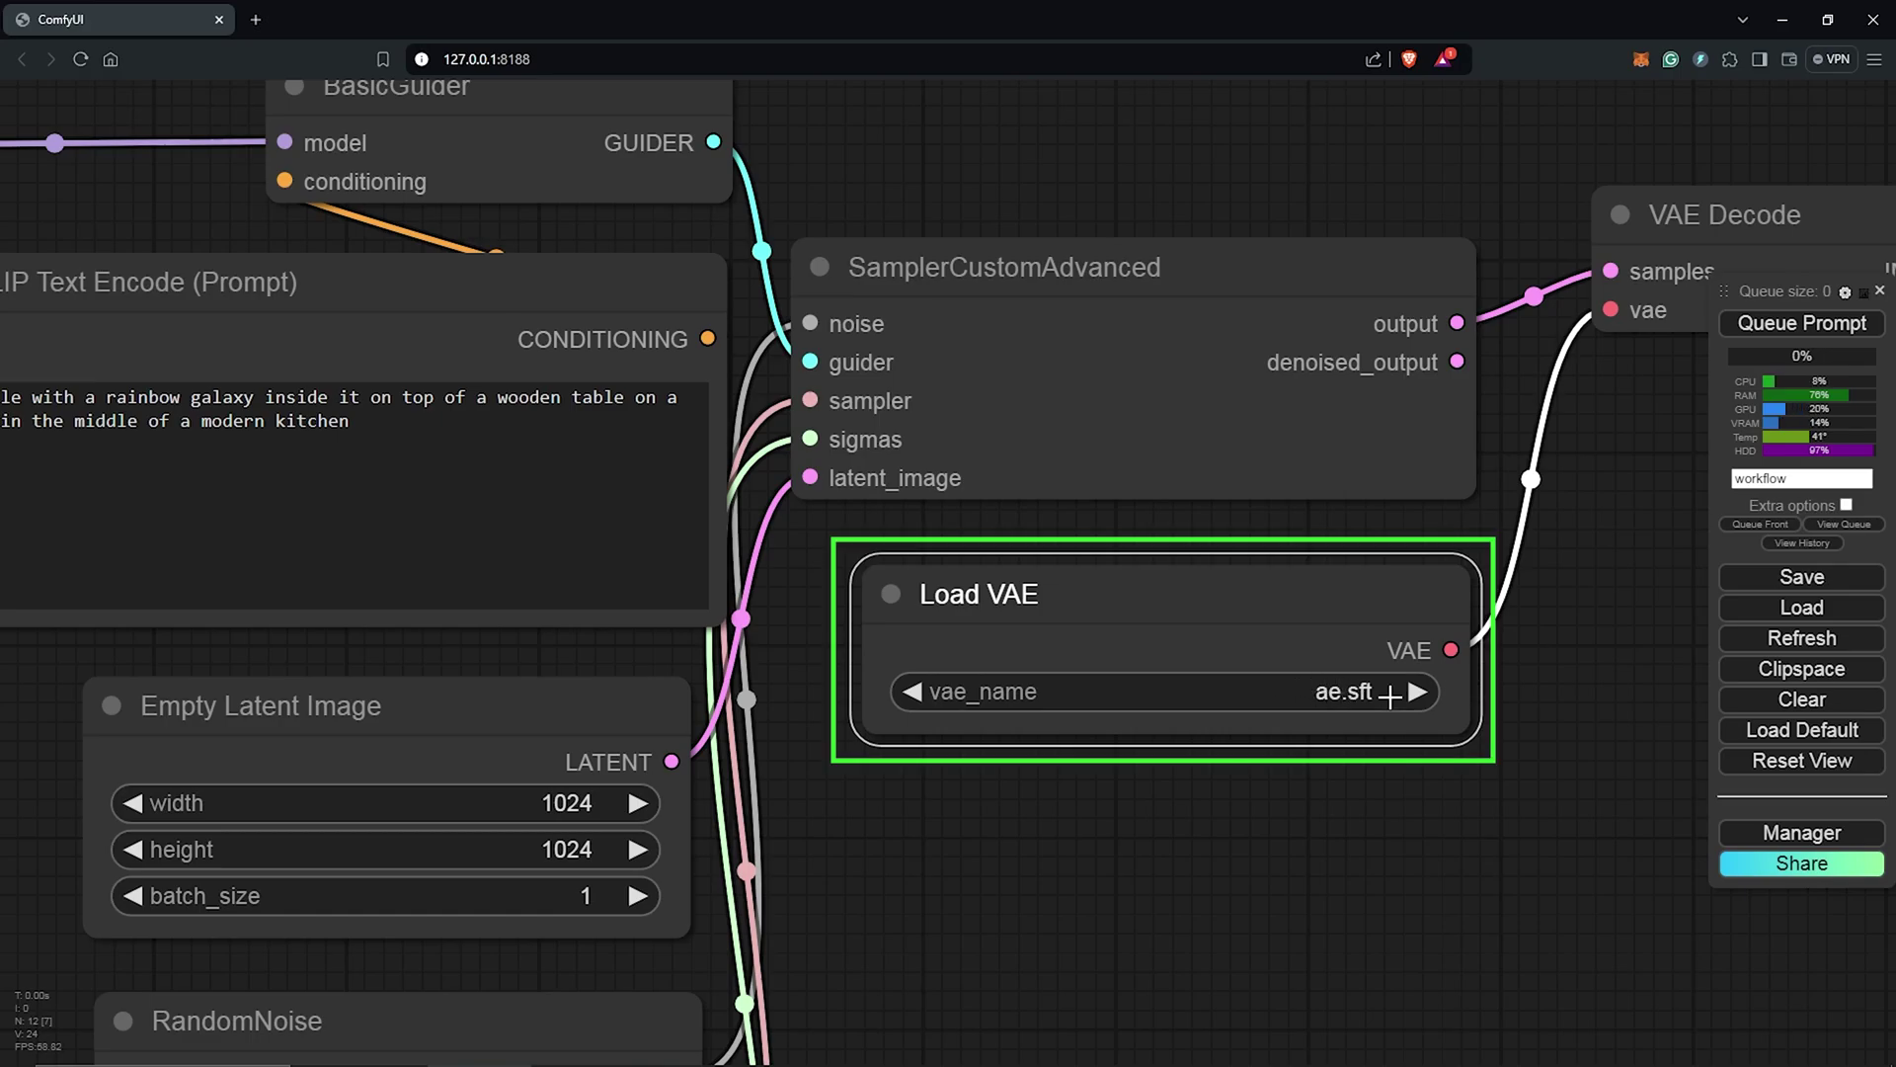
Queue the workflow to generate an image from the rainbow galaxy bottle prompt.
{"action": "left_click_drag", "start_coordinate": [1532, 806], "coordinate": [869, 665]}
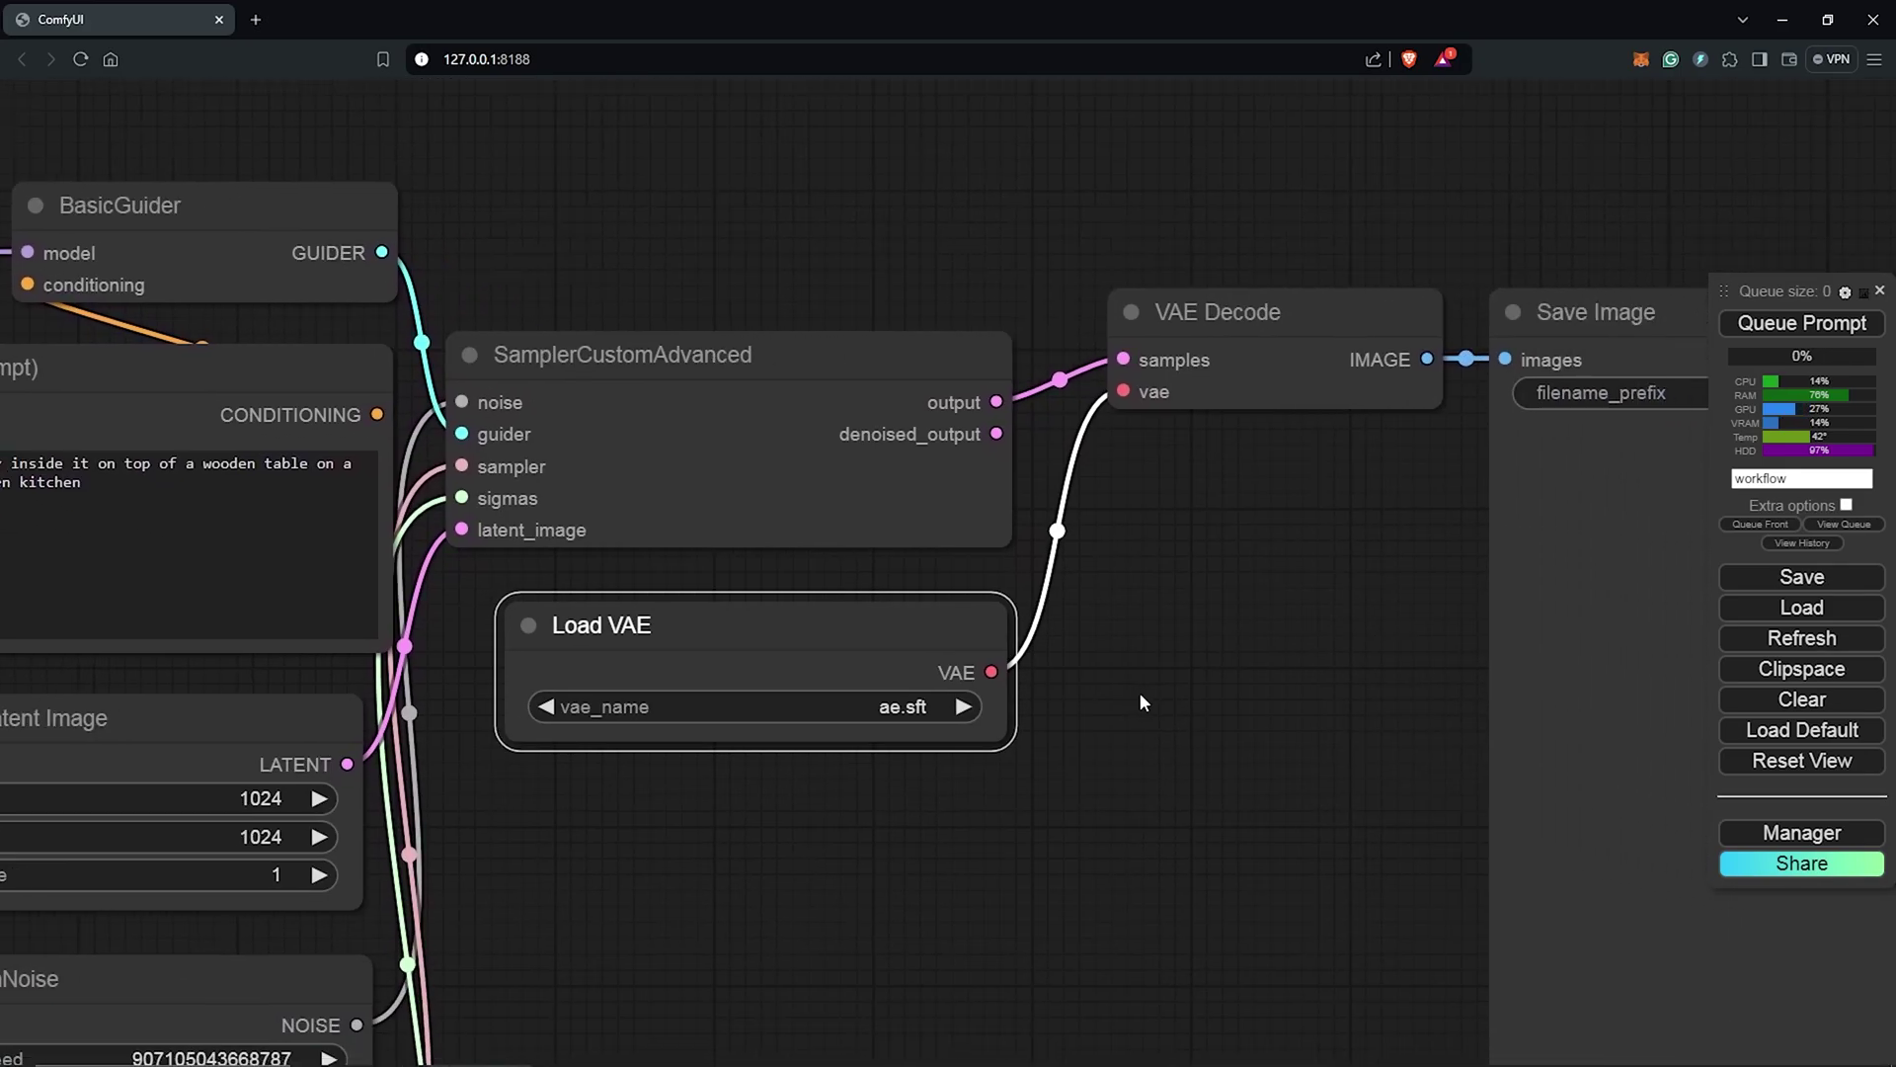
{"action": "scroll", "coordinate": [909, 665], "scroll_direction": "down", "scroll_amount": 3}
{"action": "scroll", "coordinate": [908, 675], "scroll_direction": "down", "scroll_amount": 2}
{"action": "scroll", "coordinate": [474, 790], "scroll_direction": "down", "scroll_amount": 3}
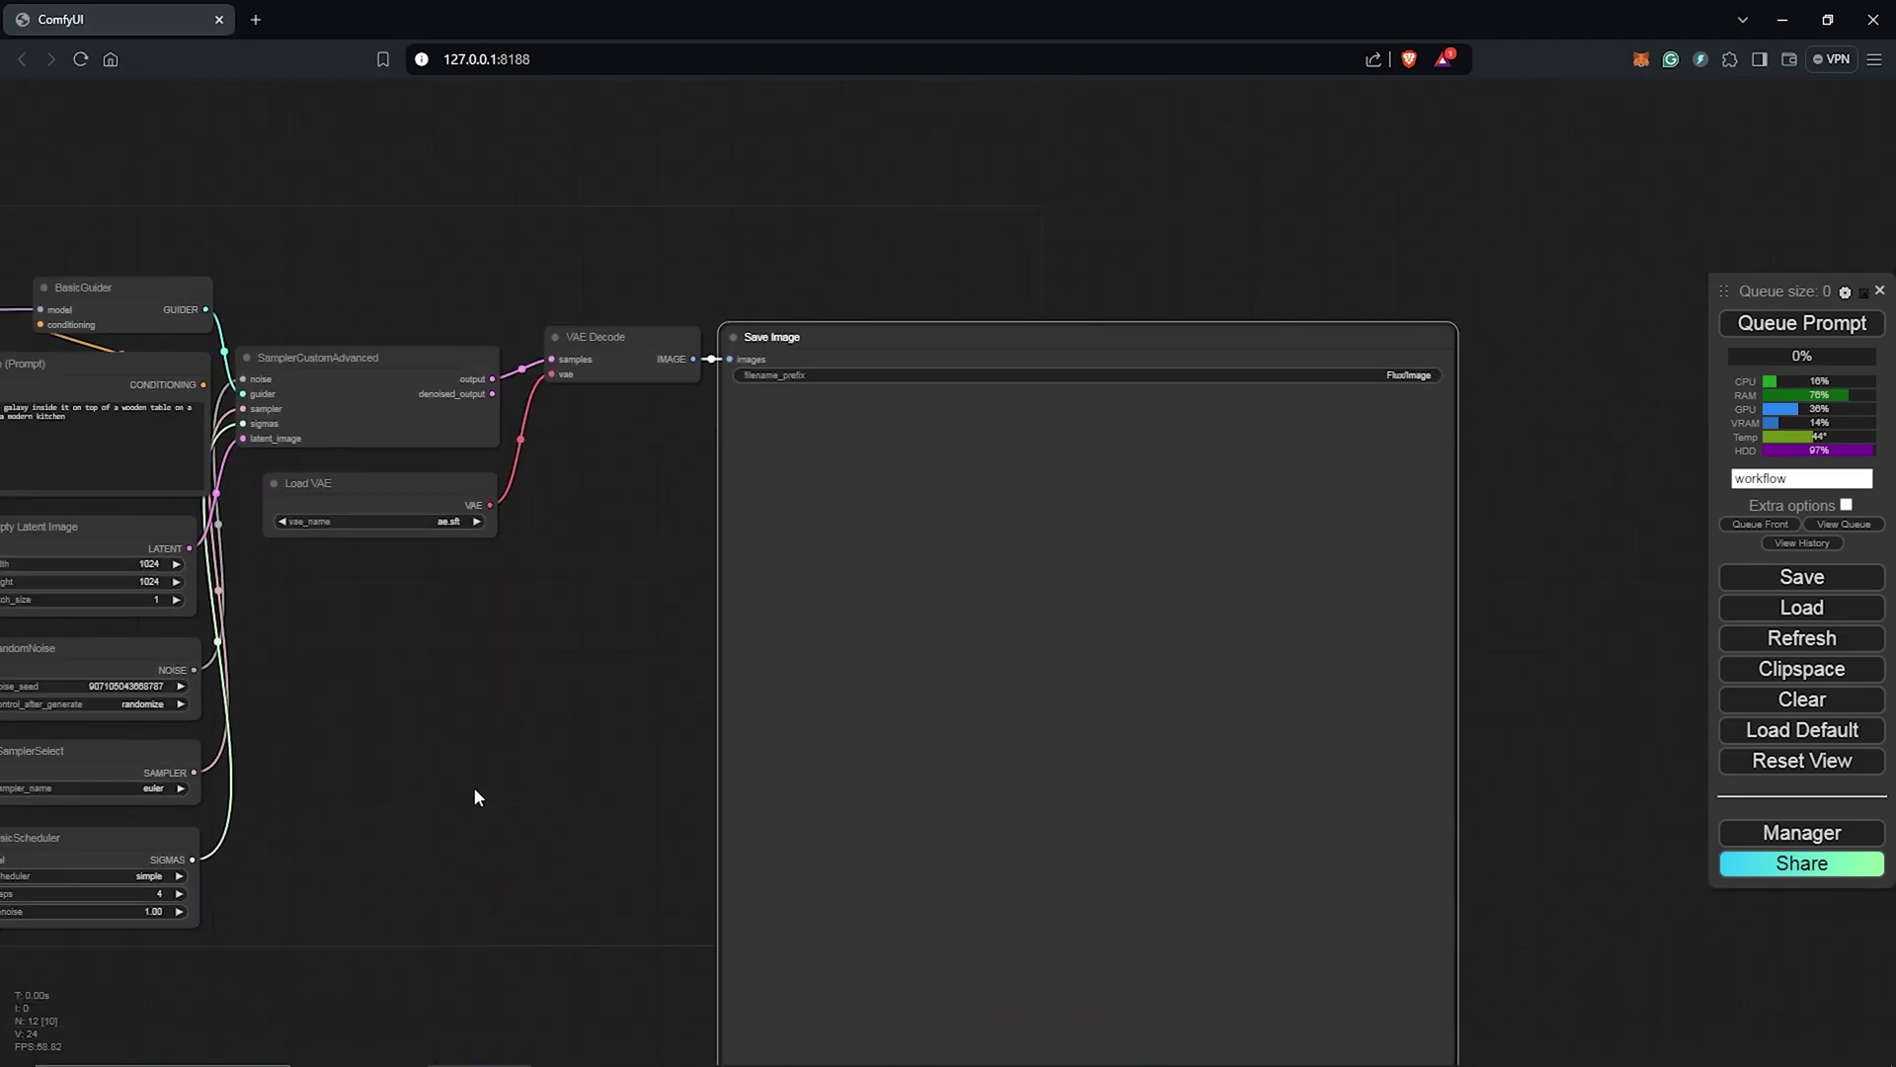
{"action": "left_click_drag", "start_coordinate": [481, 791], "coordinate": [867, 740]}
{"action": "scroll", "coordinate": [840, 715], "scroll_direction": "up", "scroll_amount": 3}
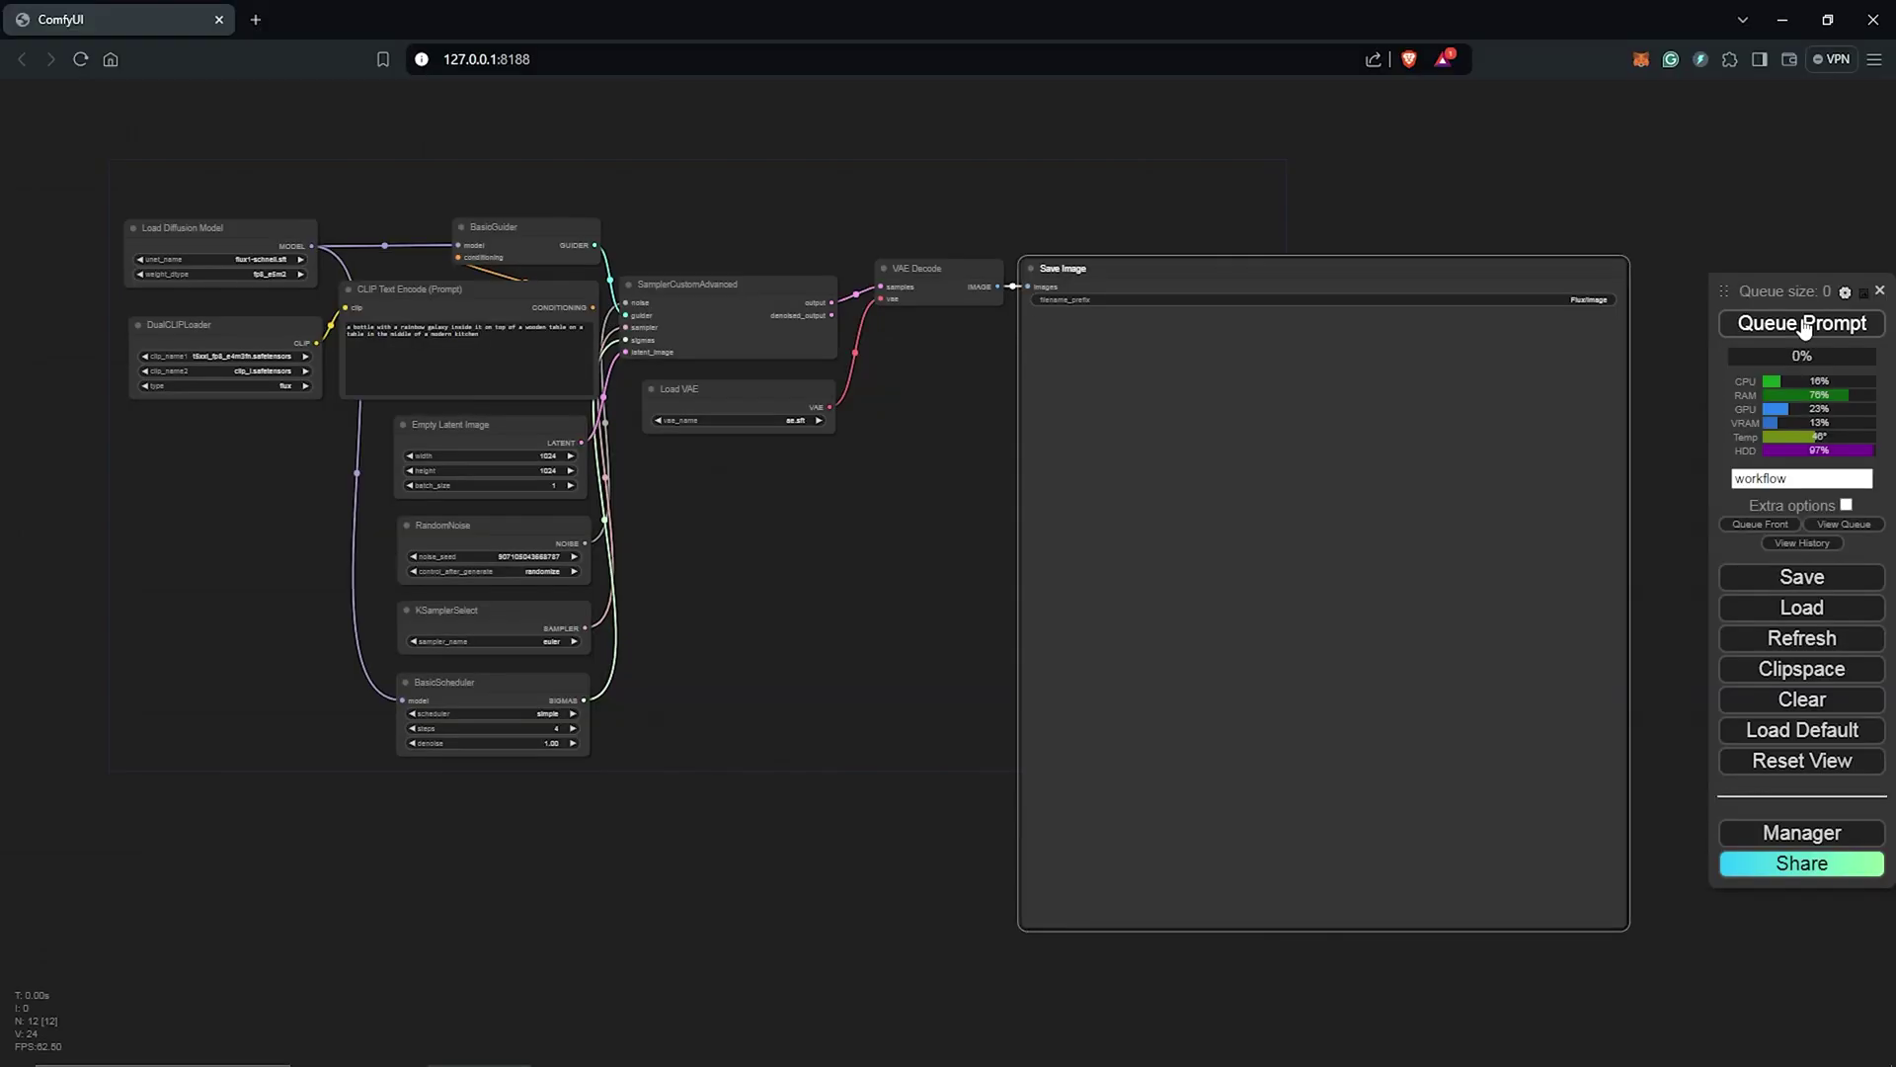
{"action": "left_click", "coordinate": [1804, 327]}
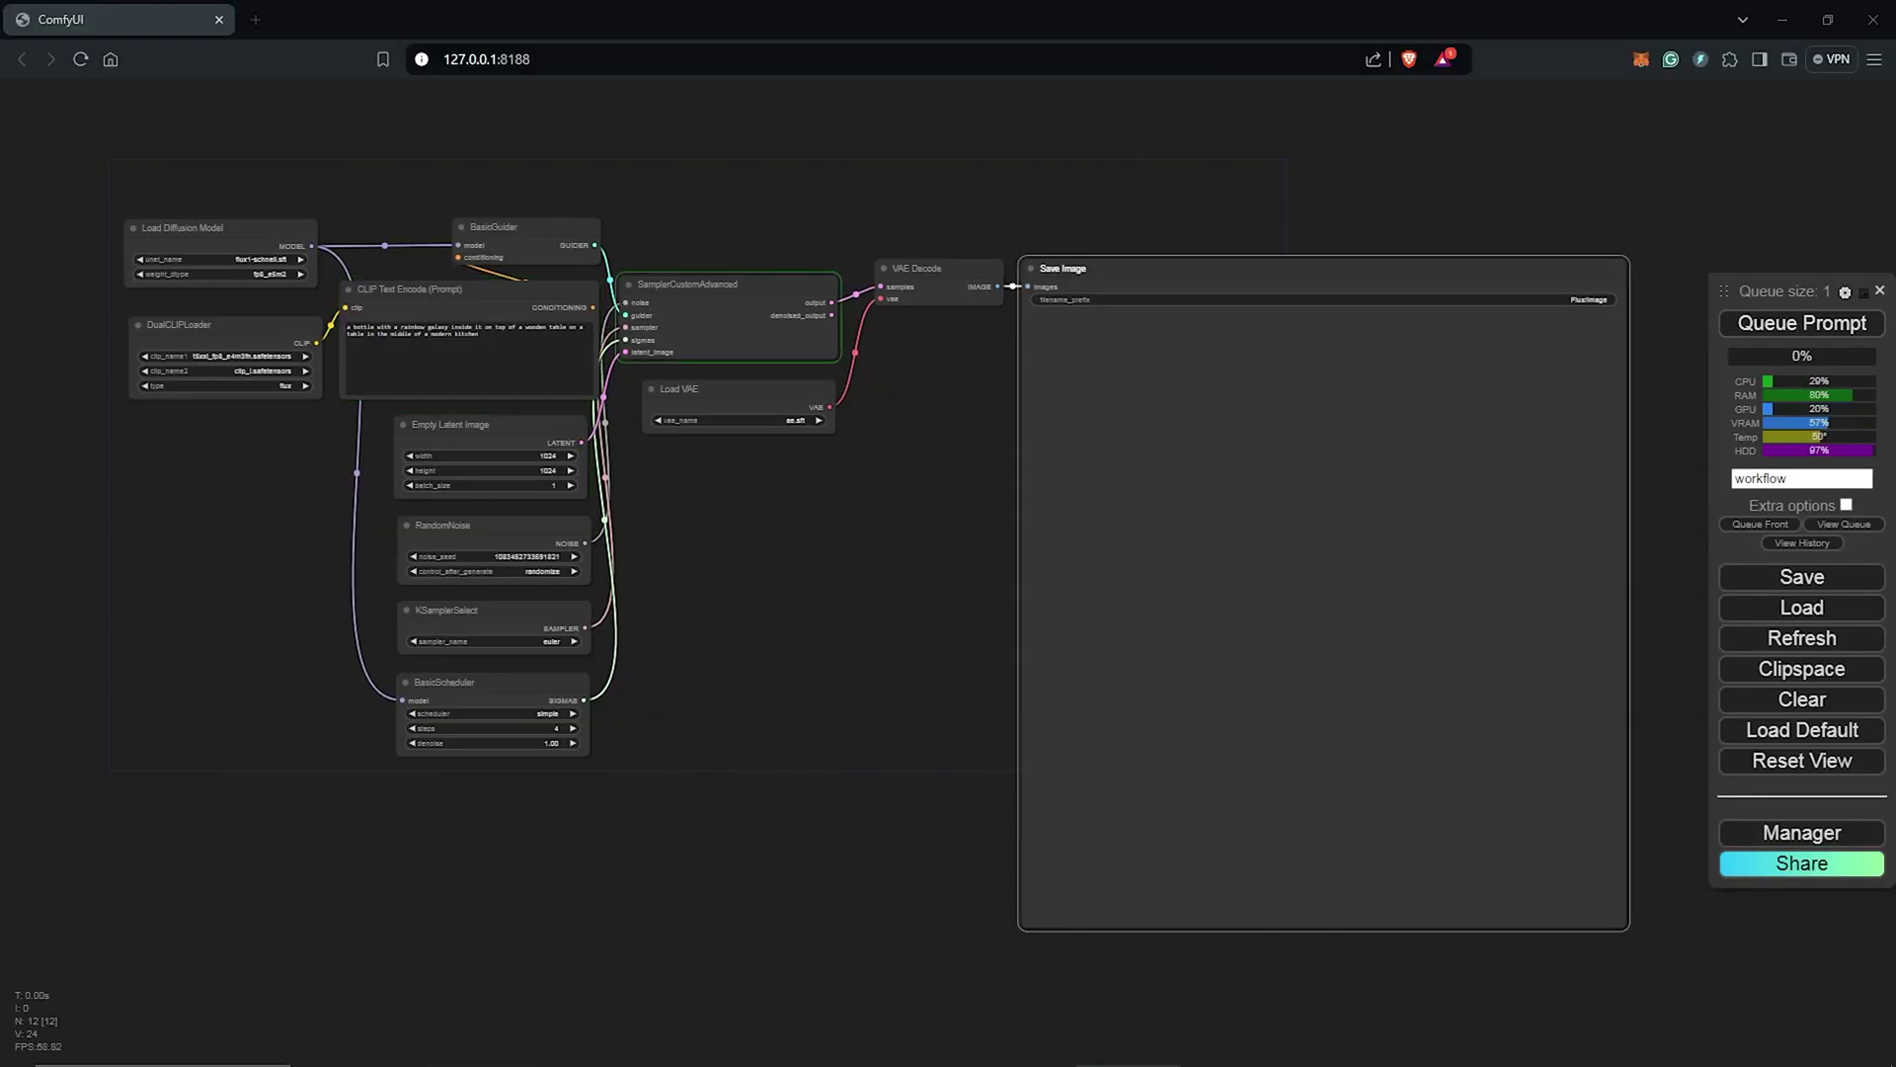
Move the floating queue menu beside the sampler nodes while the image generates, and hide it once the image is finished.
{"action": "scroll", "coordinate": [935, 569], "scroll_direction": "up", "scroll_amount": 5}
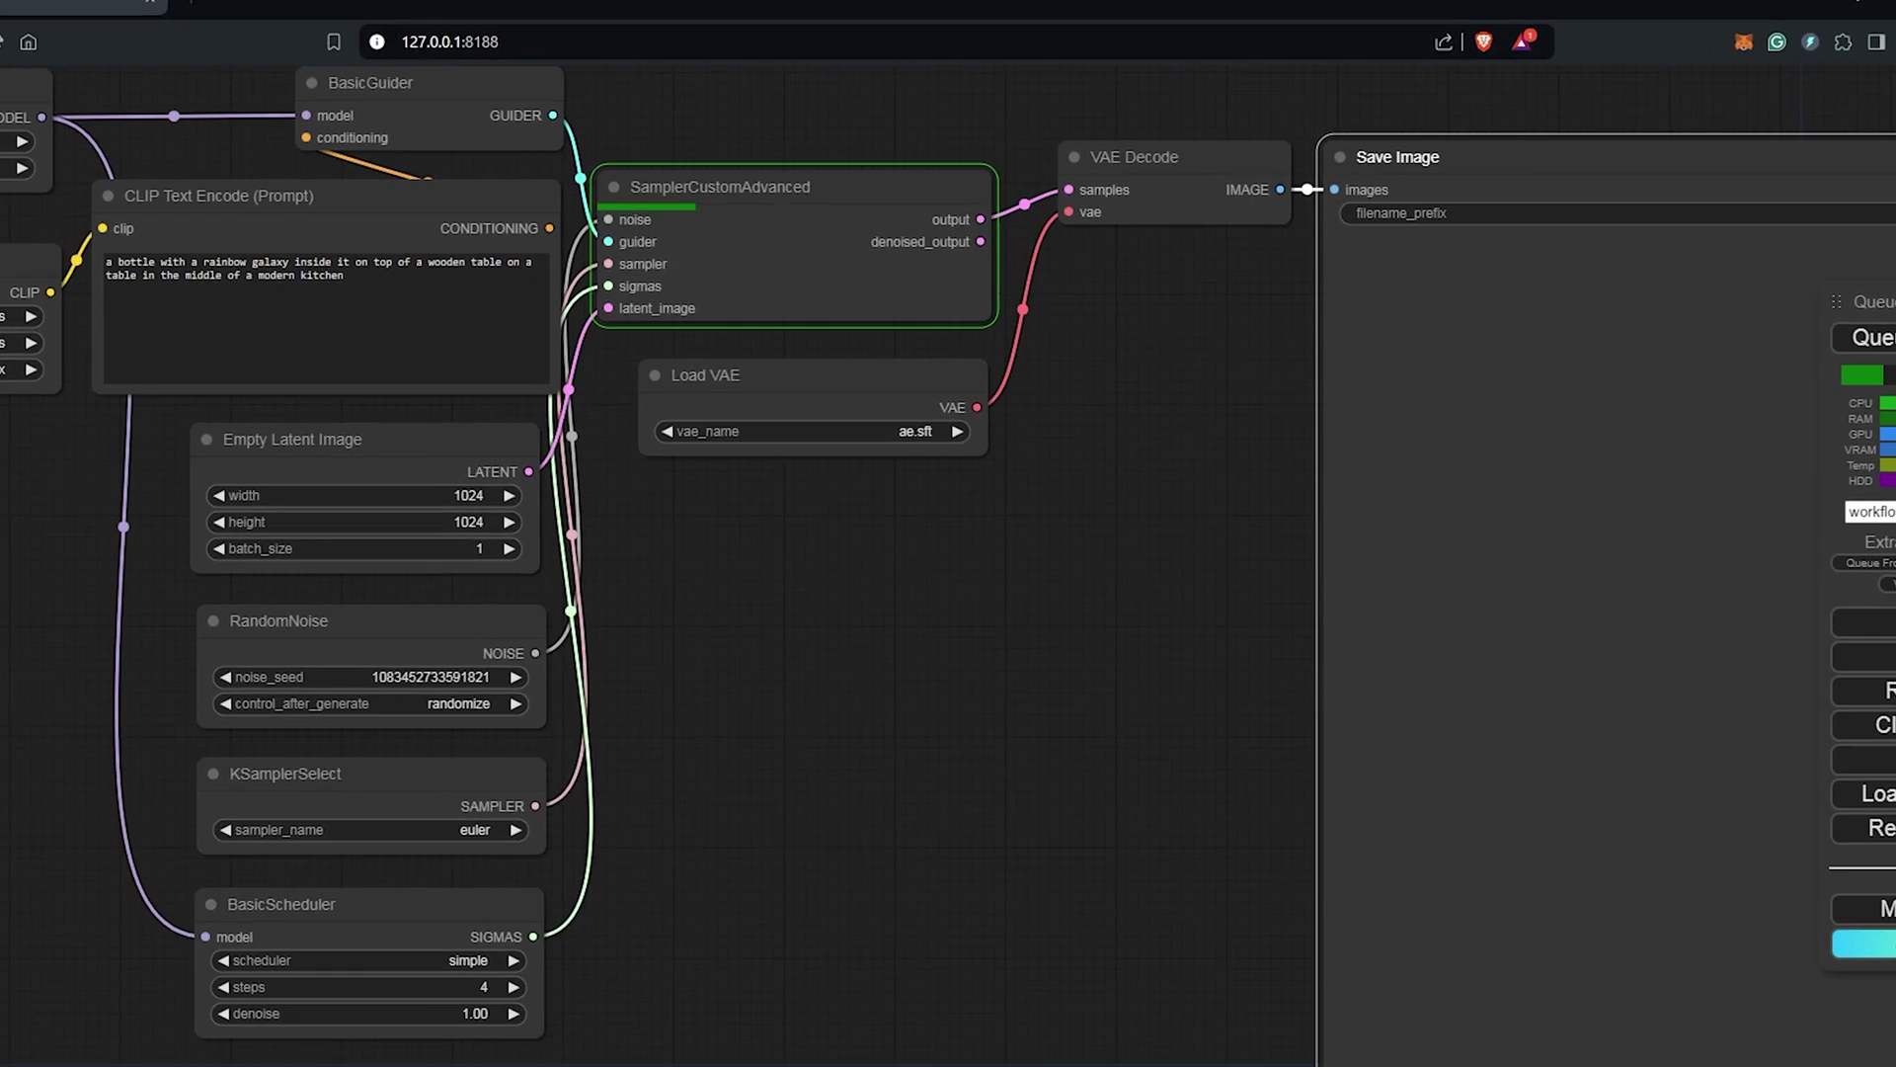
{"action": "left_click_drag", "start_coordinate": [1837, 301], "coordinate": [1219, 431]}
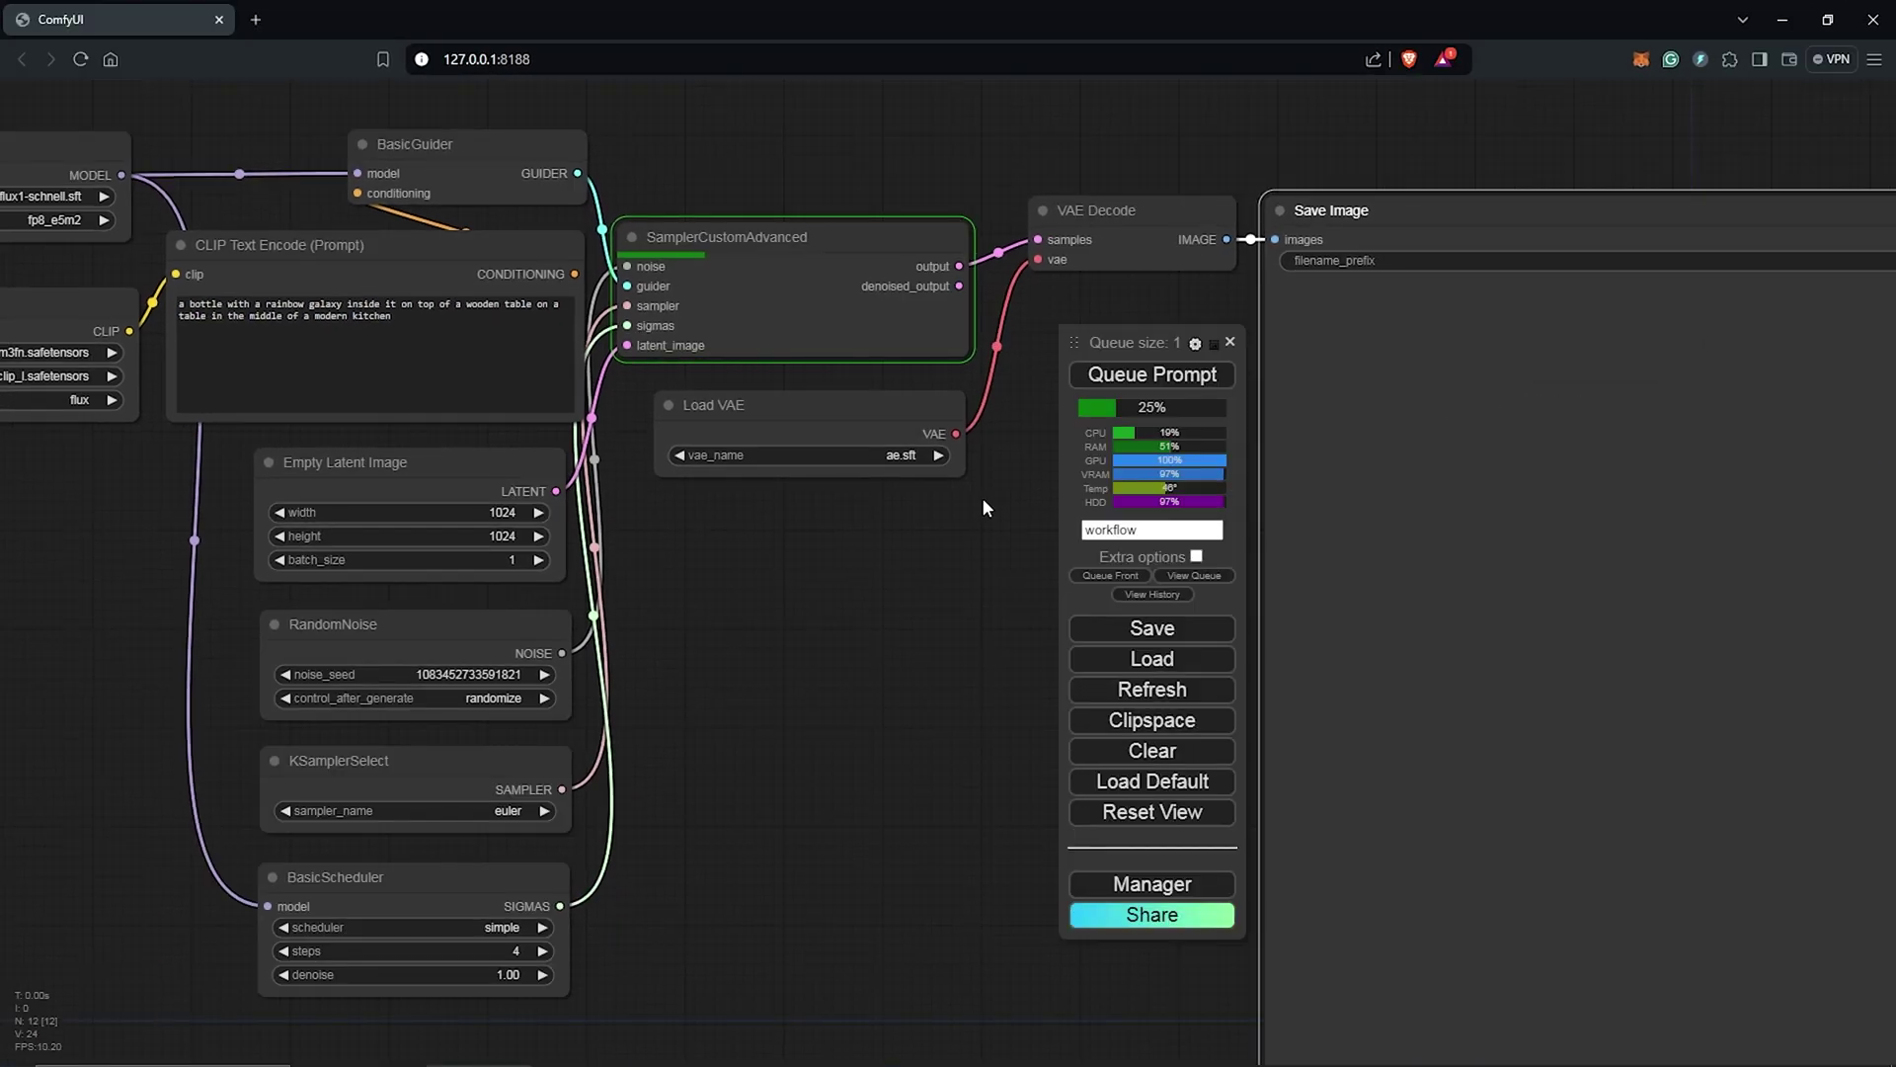
{"action": "left_click_drag", "start_coordinate": [981, 496], "coordinate": [1001, 519]}
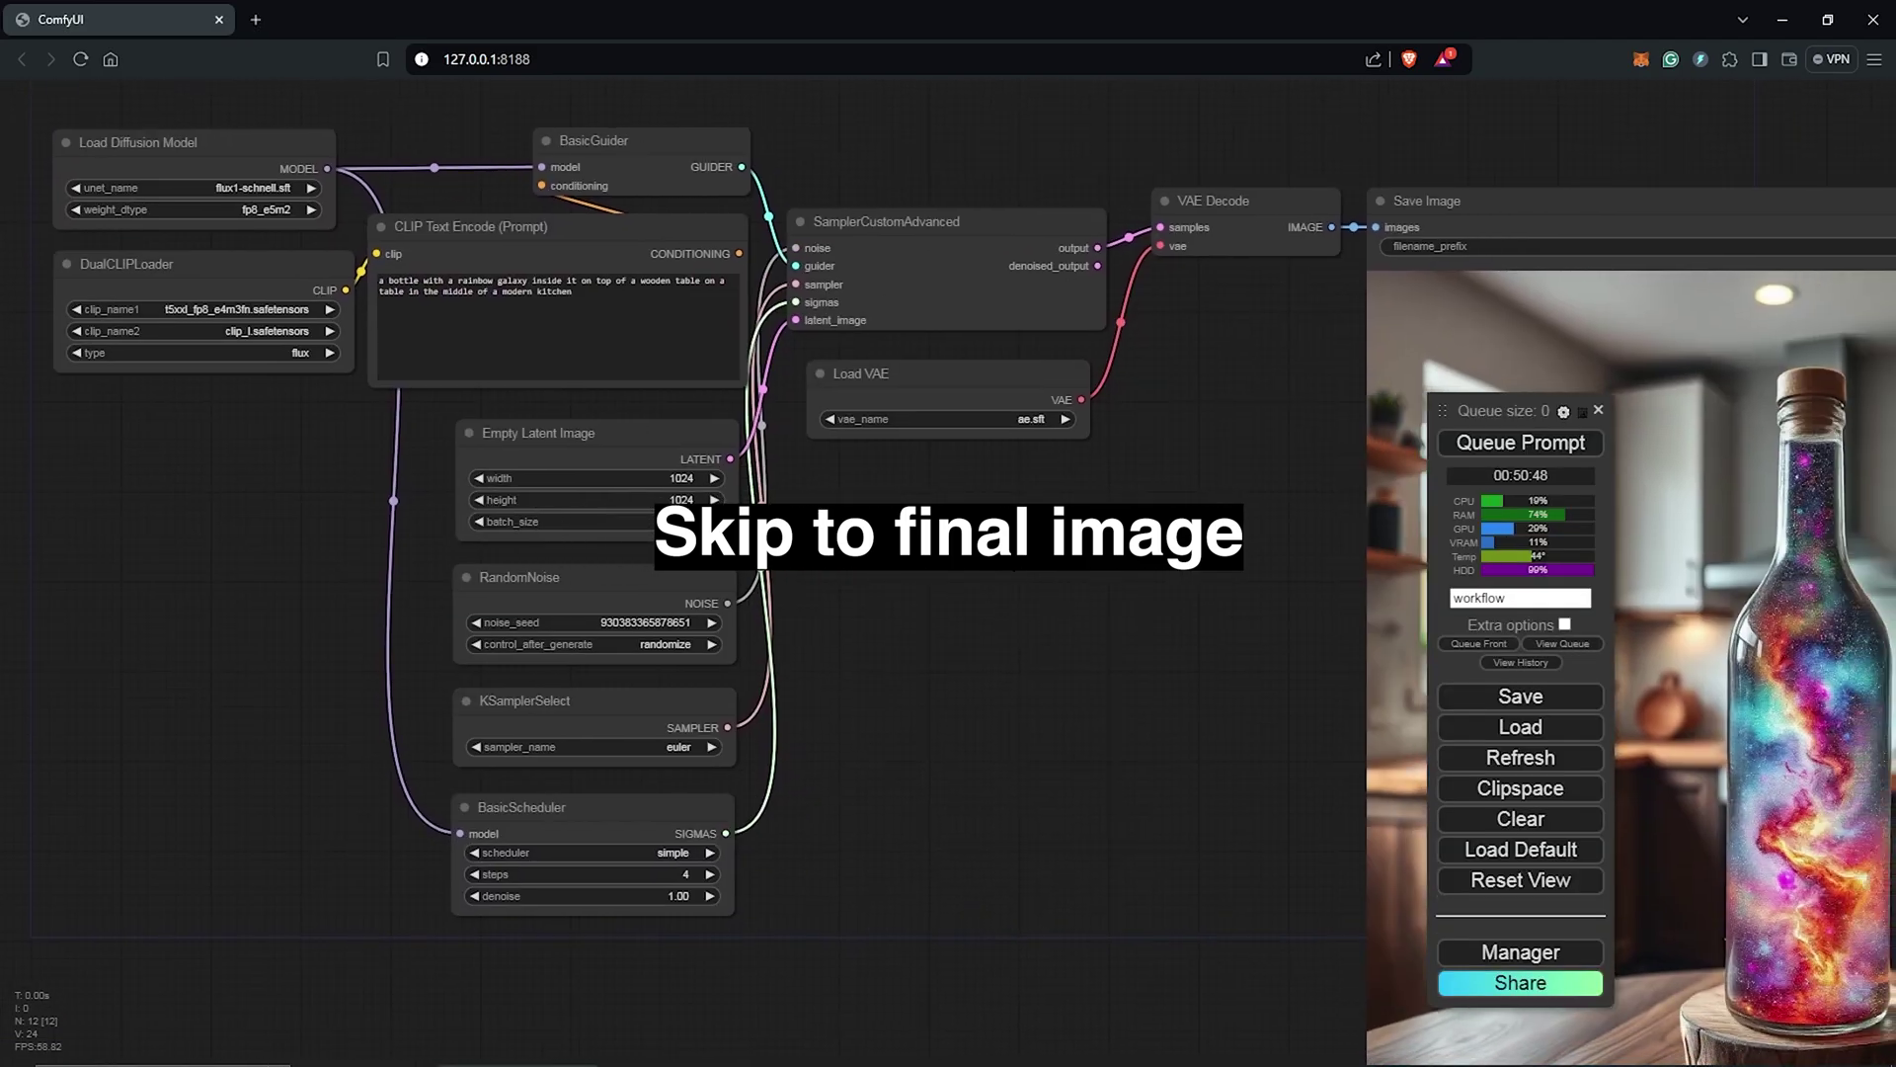
{"action": "scroll", "coordinate": [1001, 538], "scroll_direction": "down", "scroll_amount": 3}
{"action": "left_click_drag", "start_coordinate": [1001, 538], "coordinate": [854, 465]}
{"action": "left_click", "coordinate": [1598, 410]}
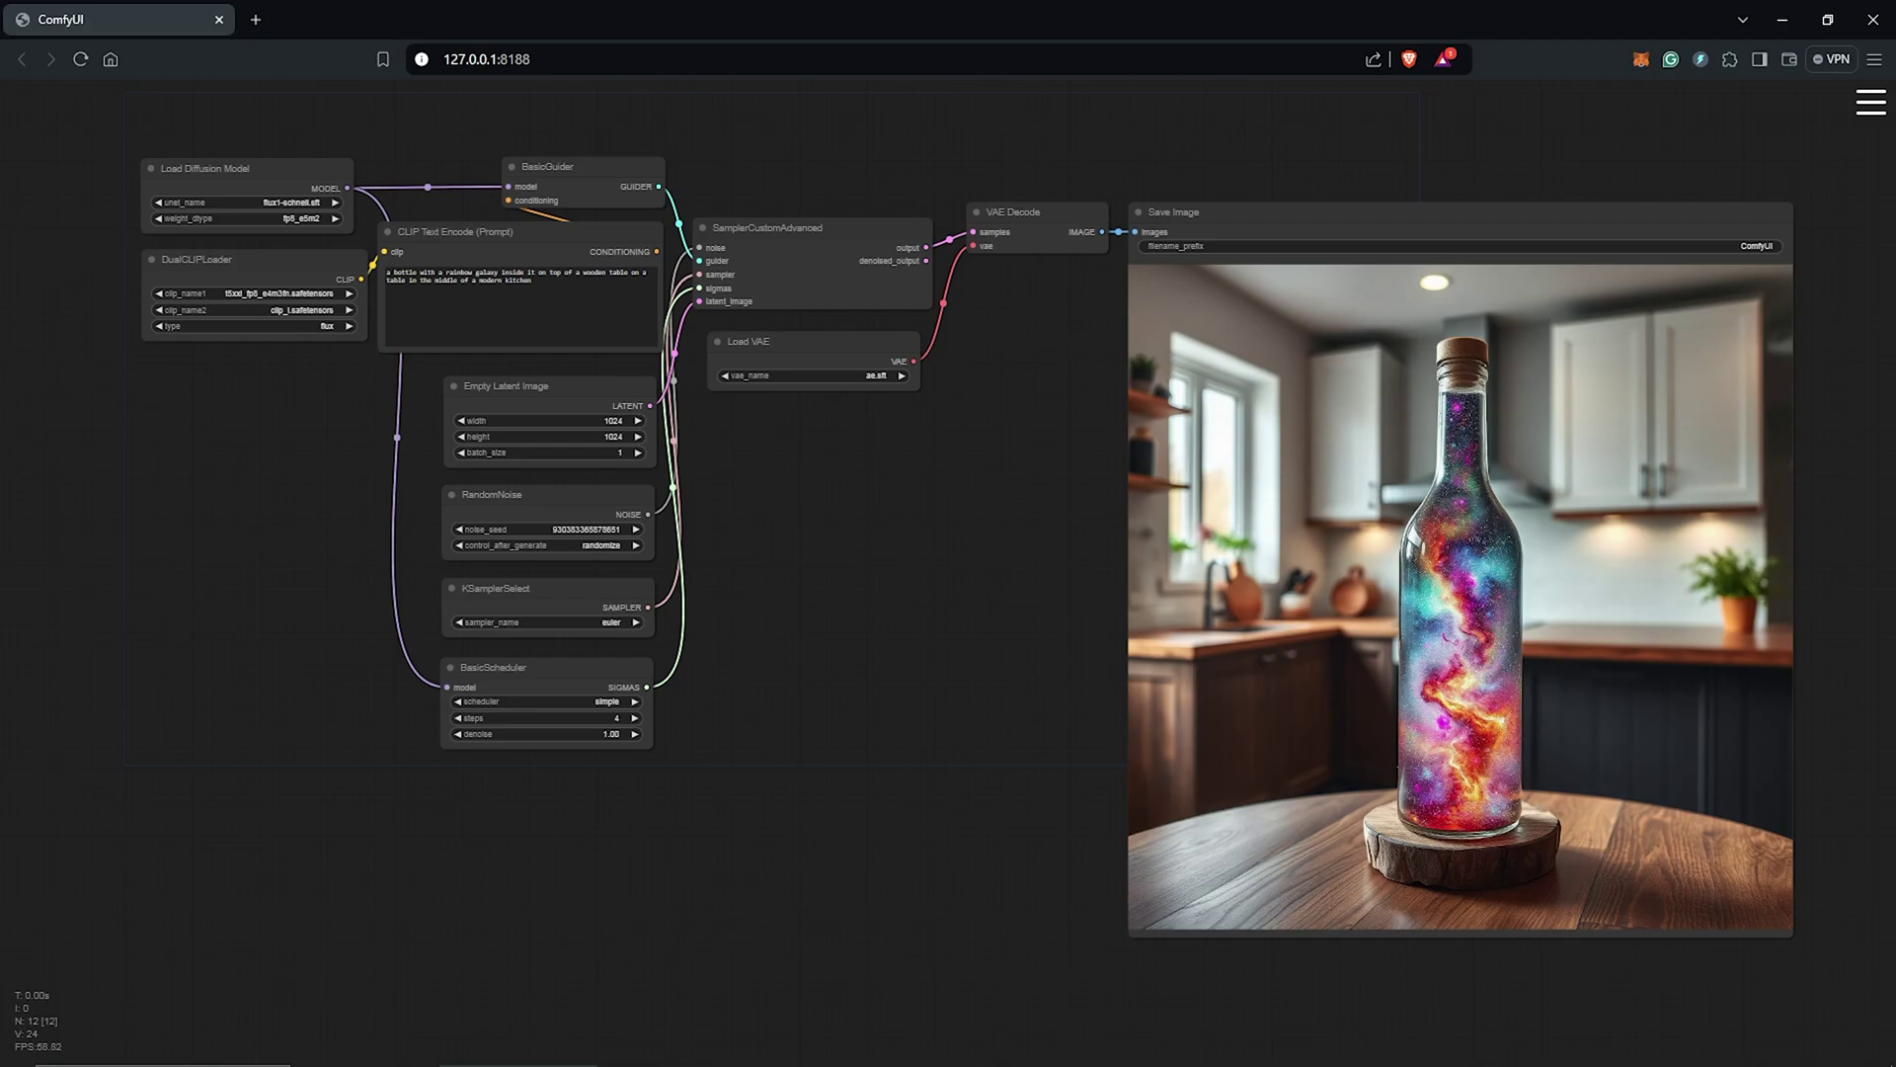
{"action": "left_click_drag", "start_coordinate": [768, 432], "coordinate": [772, 529]}
Change the color of the CLIP Text Encode (Prompt) node to green.
{"action": "left_click_drag", "start_coordinate": [501, 280], "coordinate": [791, 215]}
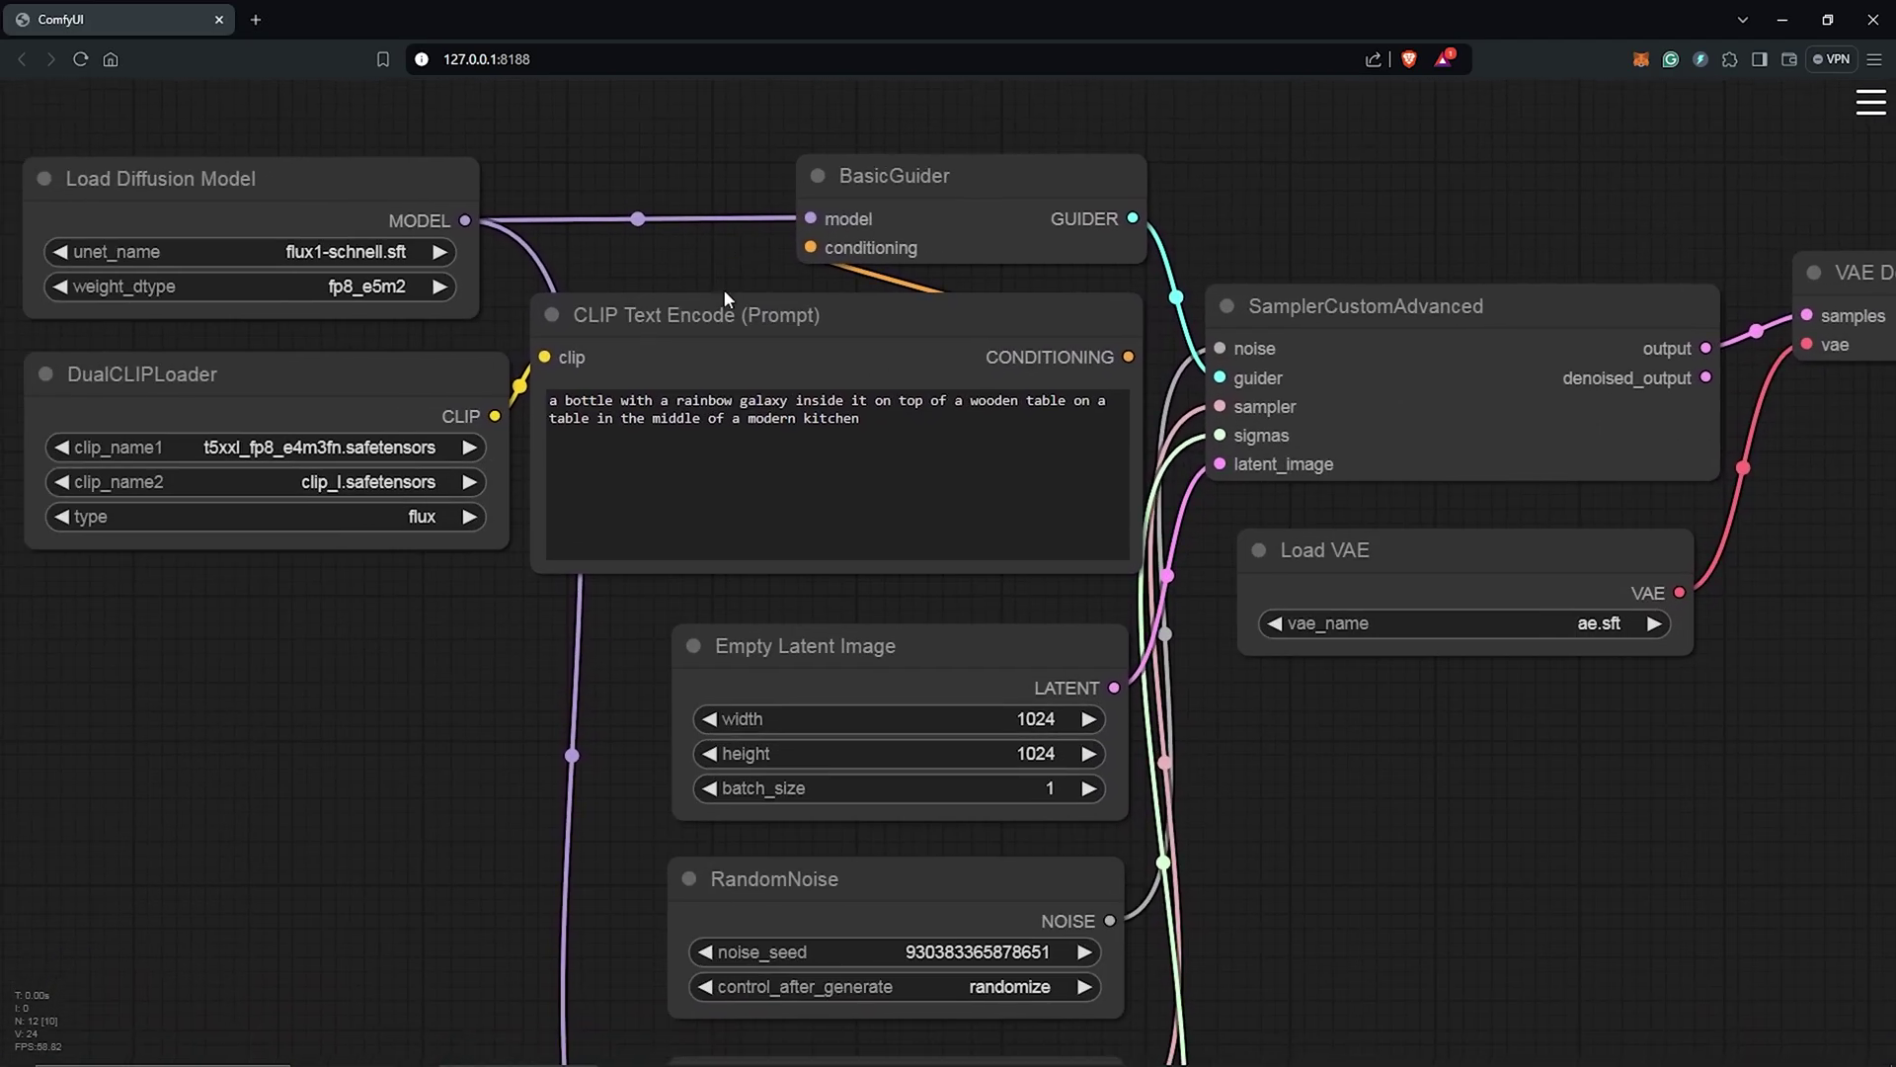
{"action": "right_click", "coordinate": [752, 299]}
{"action": "left_click", "coordinate": [870, 565]}
{"action": "left_click", "coordinate": [953, 628]}
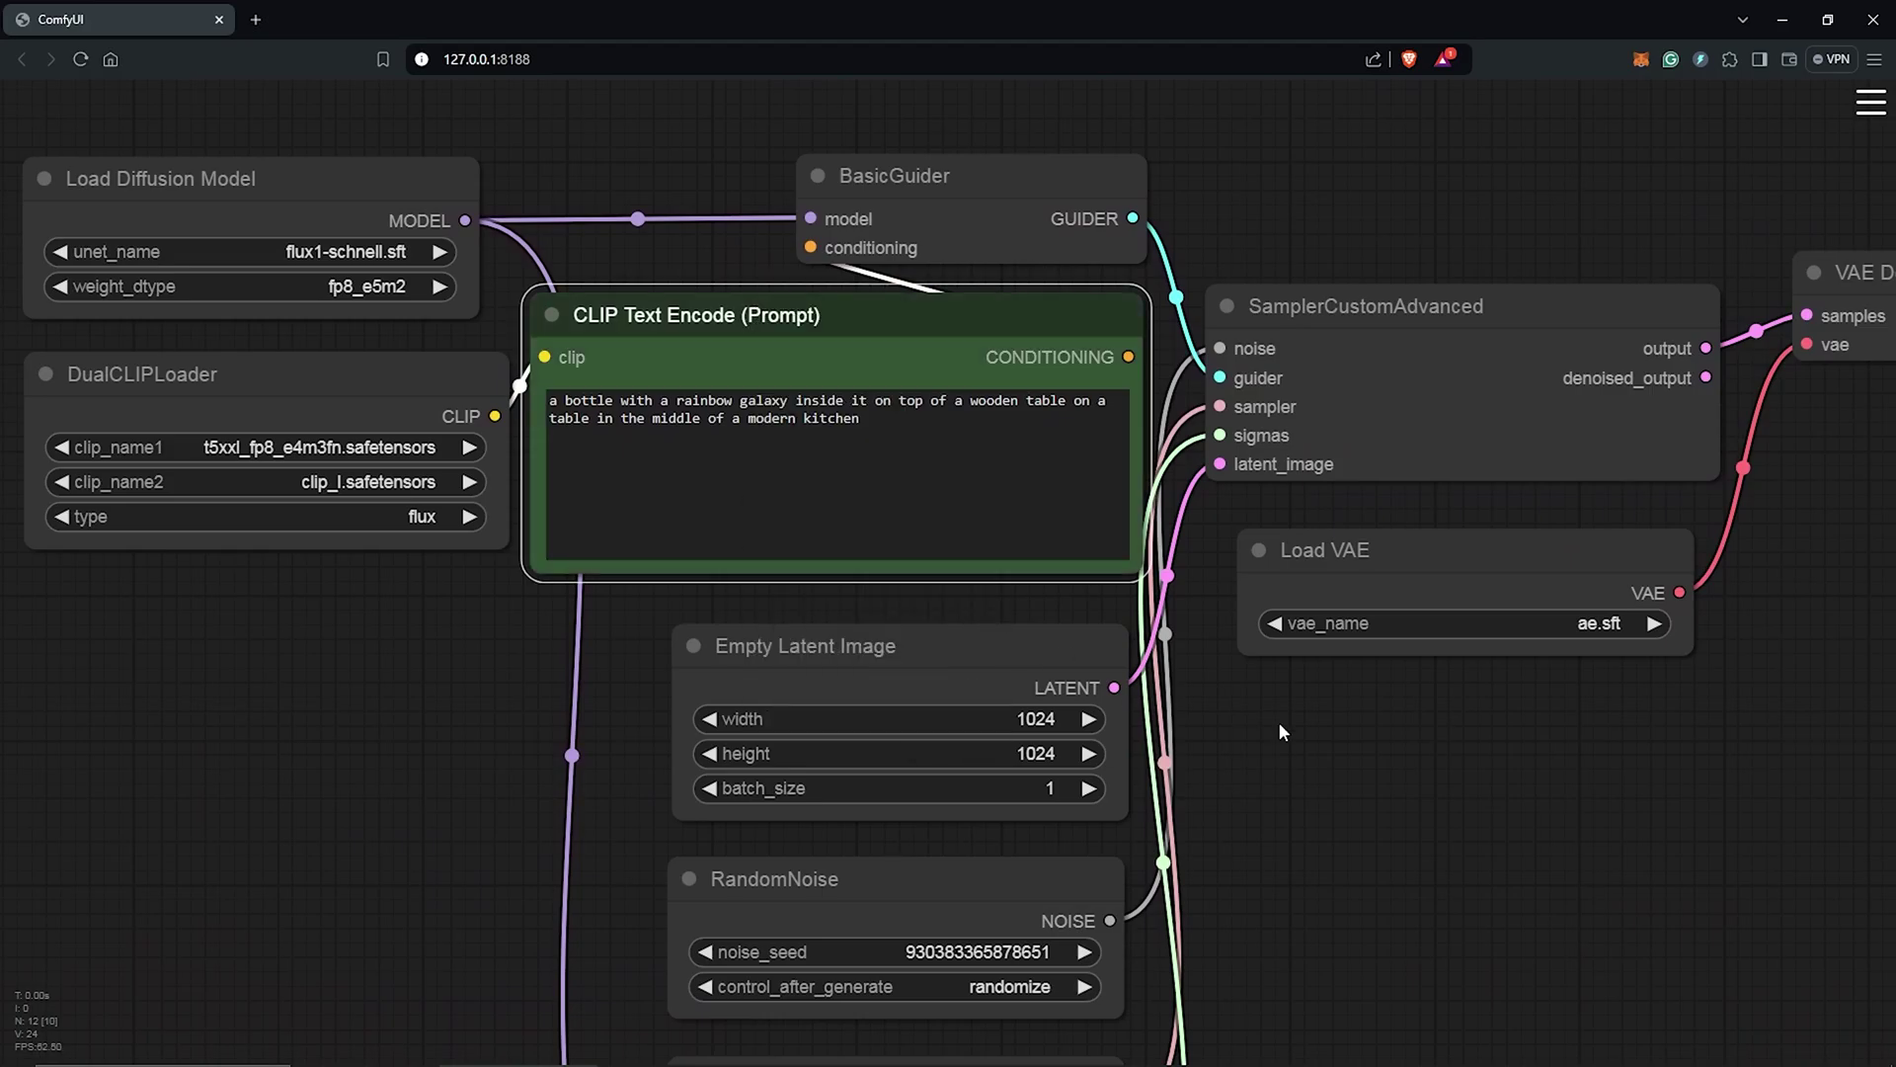
Replace the galaxy bottle prompt by pasting the hyper-realistic Bart Simpson prompt with the "NEW MODEL" signpost.
{"action": "scroll", "coordinate": [860, 266], "scroll_direction": "up", "scroll_amount": 5}
{"action": "left_click", "coordinate": [691, 613]}
{"action": "key", "text": "ctrl+a"}
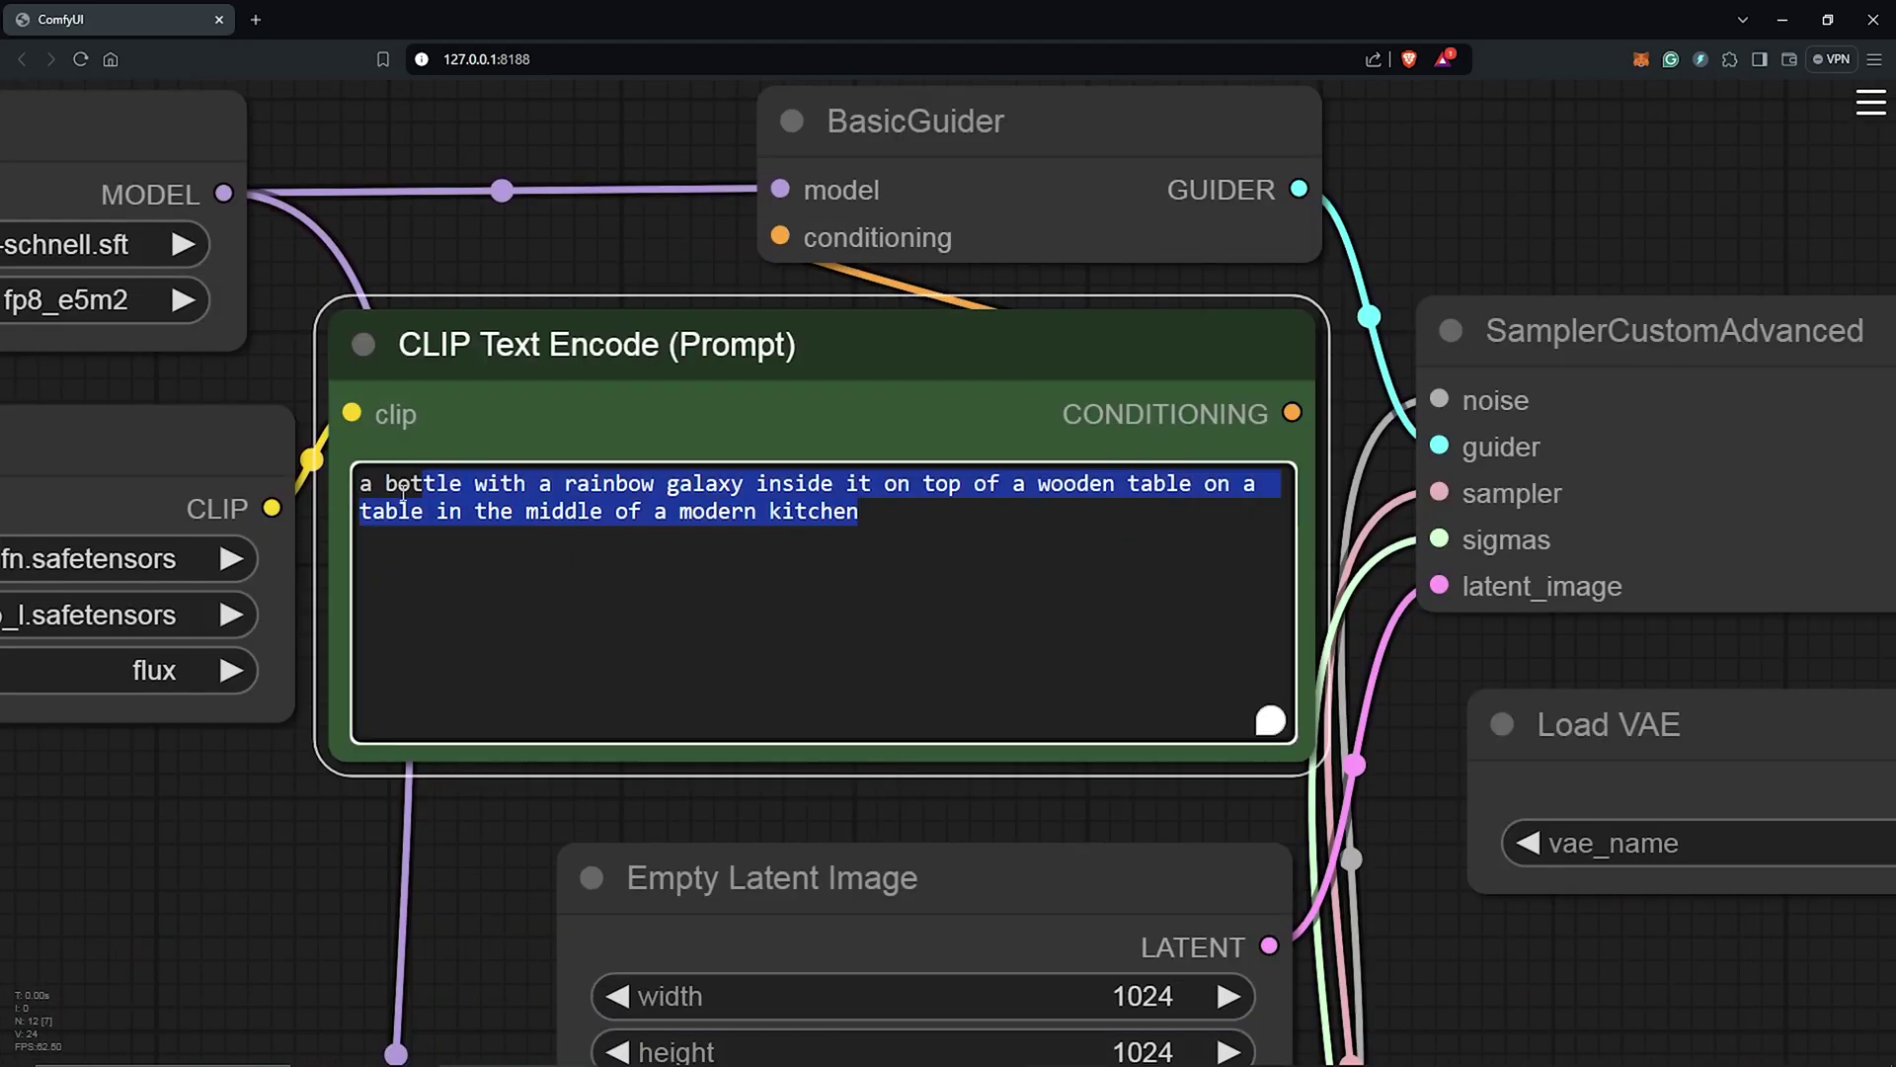
{"action": "key", "text": "BackSpace"}
{"action": "right_click", "coordinate": [494, 518]}
{"action": "left_click", "coordinate": [548, 686]}
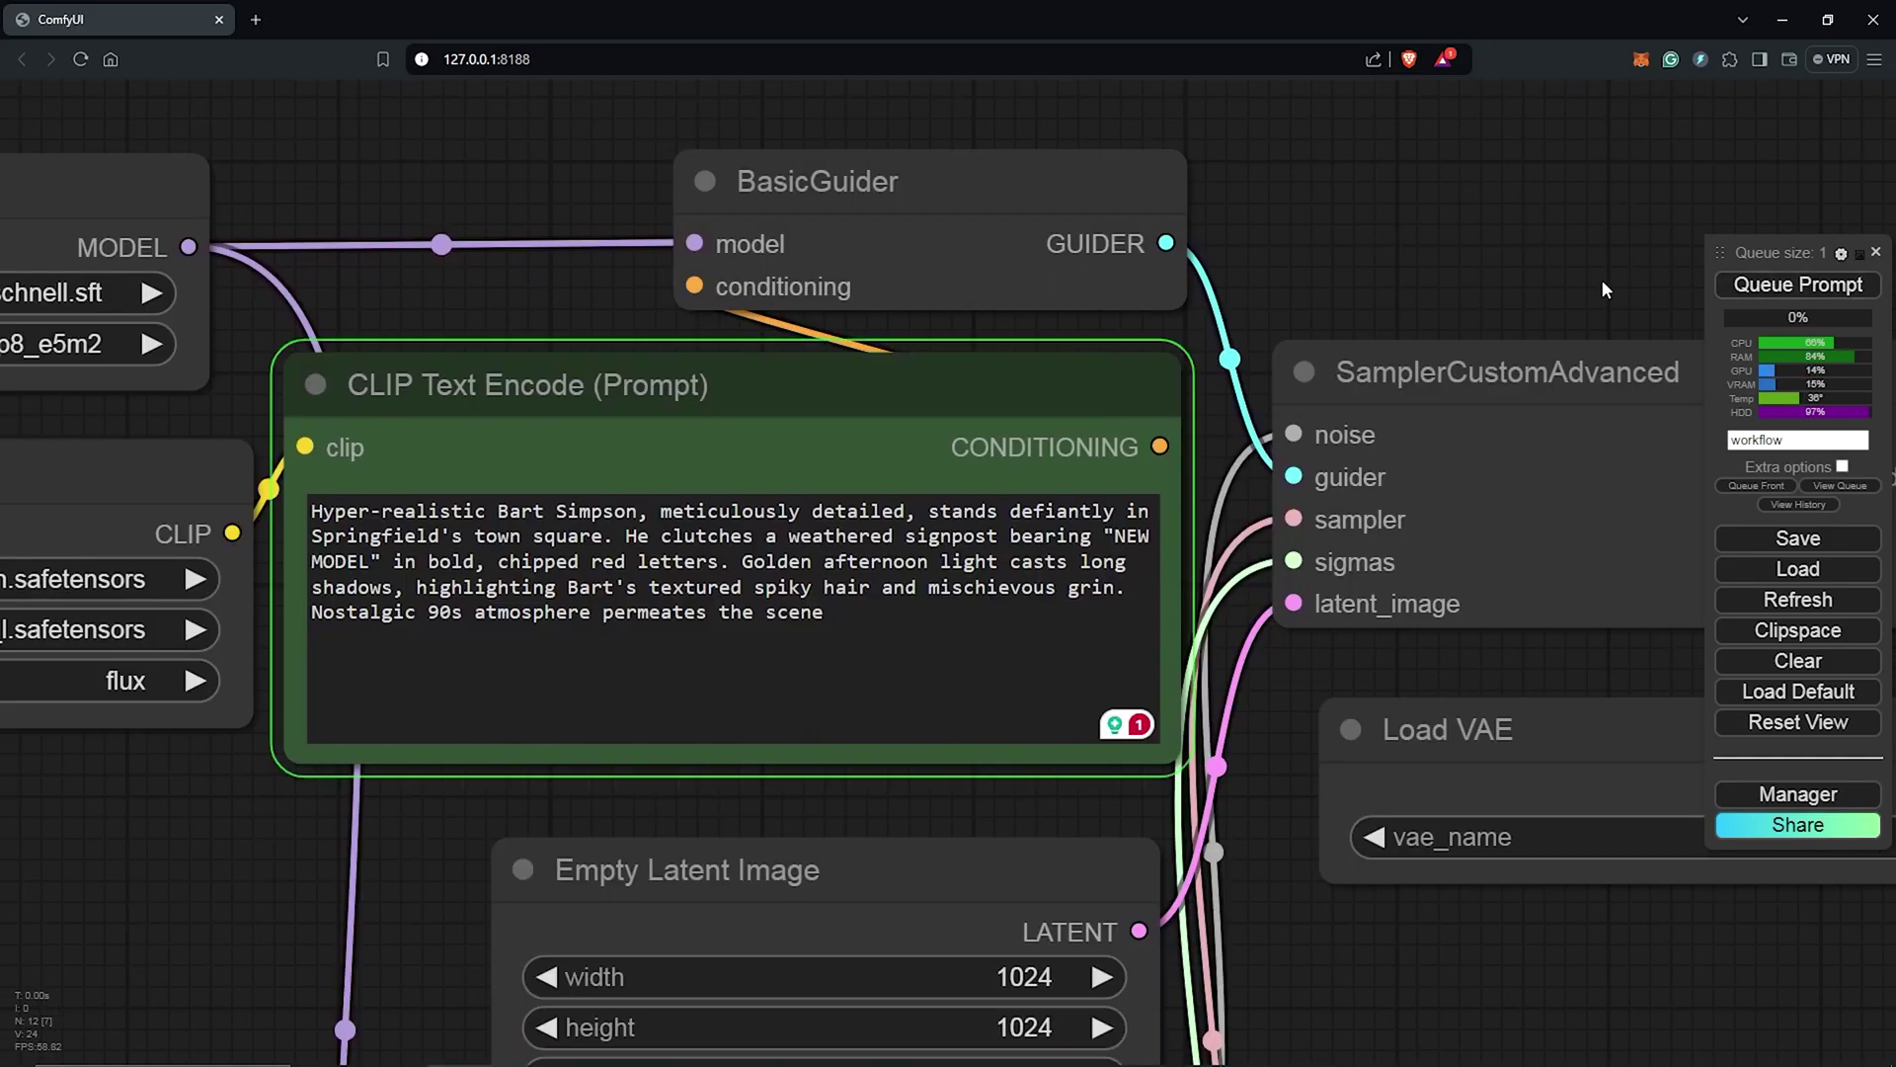
Follow the sampling progress and inspect the image generated from the vampire superhero prompt in the Save Image node.
{"action": "left_click_drag", "start_coordinate": [1398, 259], "coordinate": [808, 278]}
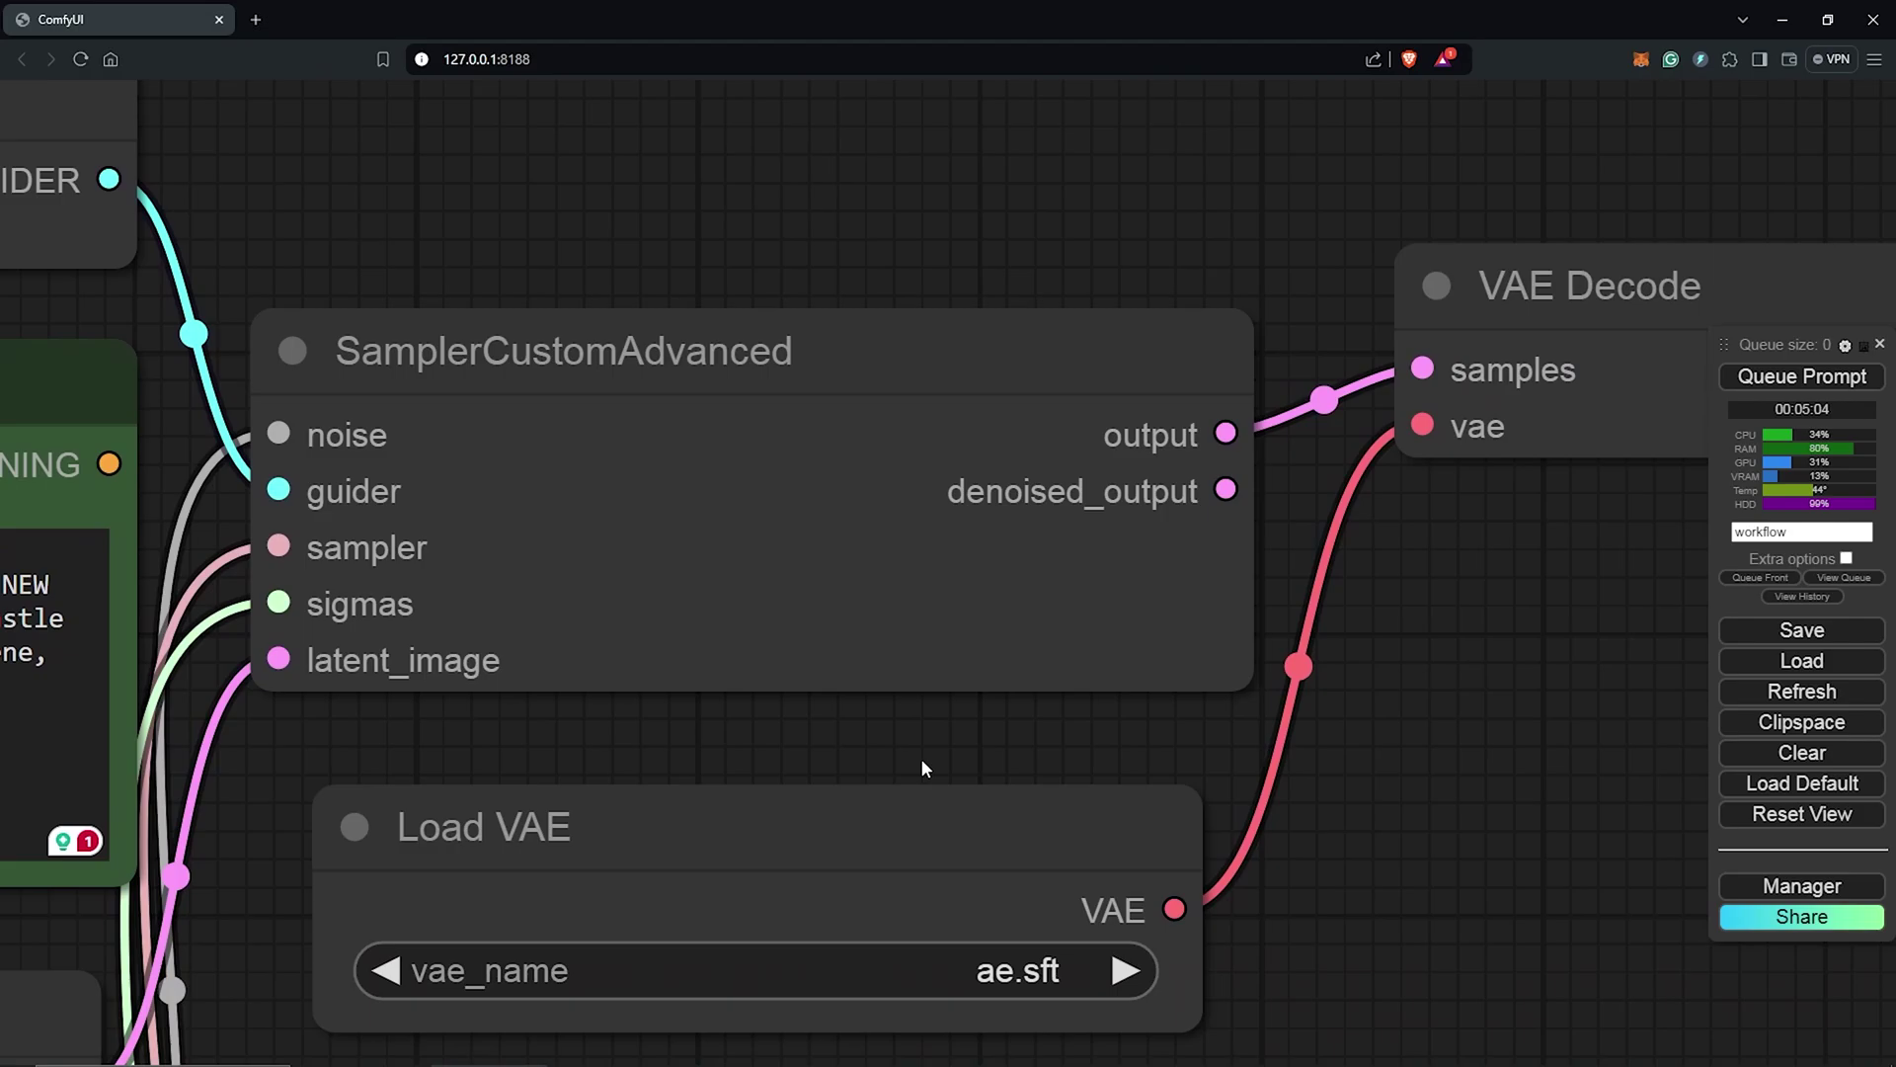
{"action": "scroll", "coordinate": [920, 757], "scroll_direction": "down", "scroll_amount": 14}
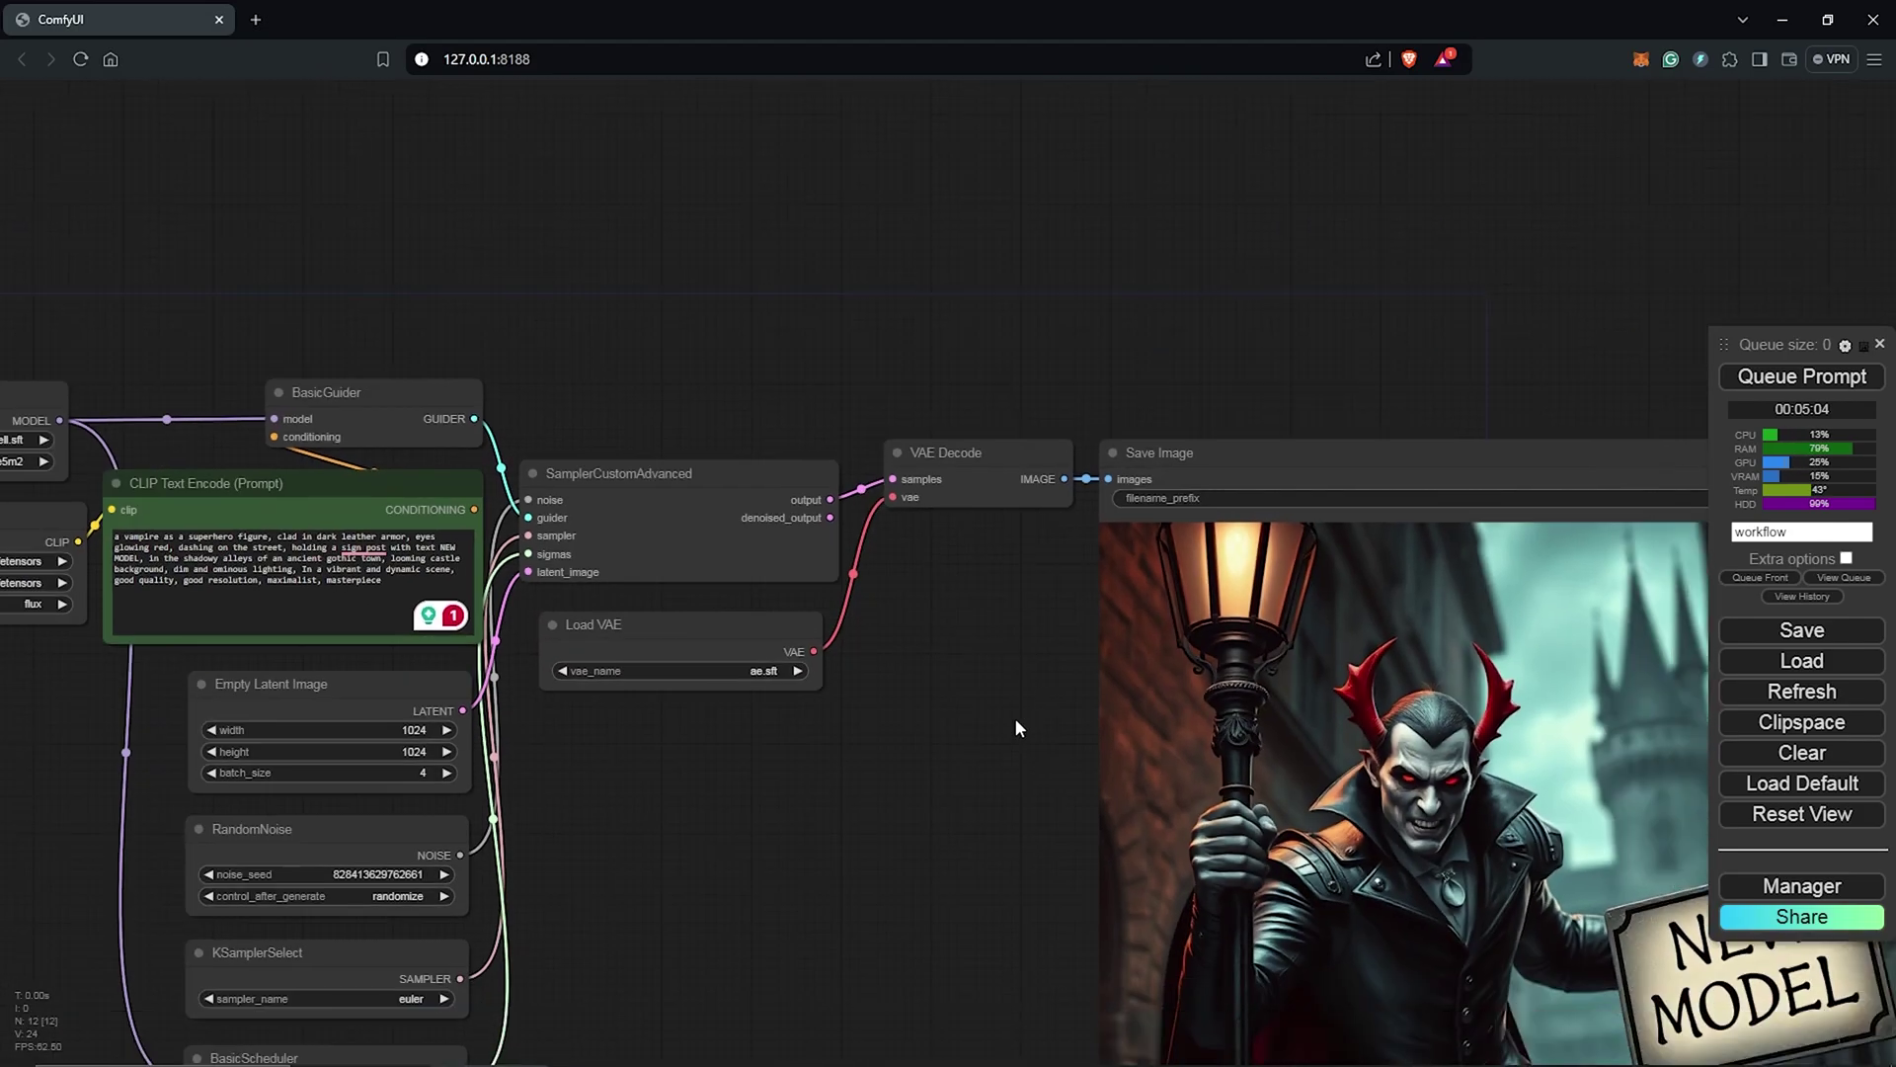
{"action": "left_click_drag", "start_coordinate": [1015, 717], "coordinate": [910, 595]}
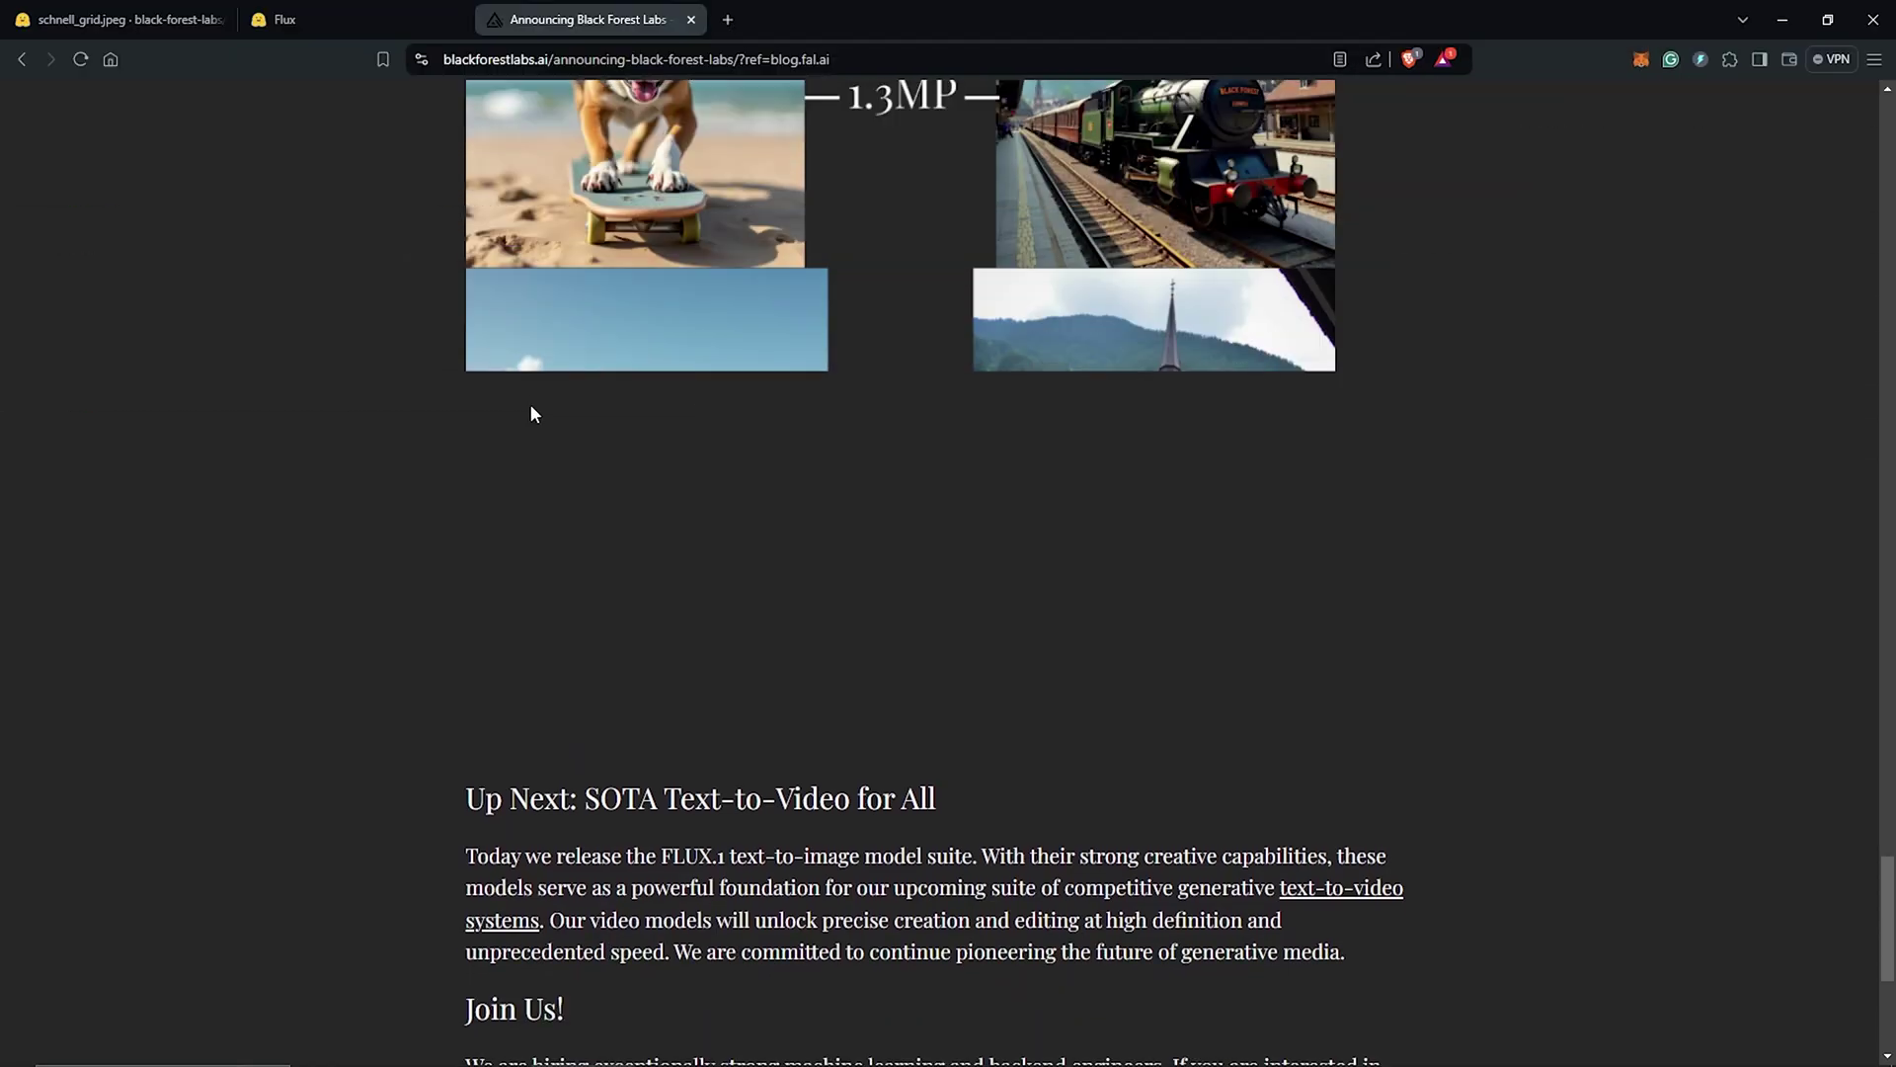
On the Black Forest Labs announcement page in the browser, highlight the heading "Up Next: SOTA Text-to-Video for All".
{"action": "scroll", "coordinate": [529, 405], "scroll_direction": "down", "scroll_amount": 3}
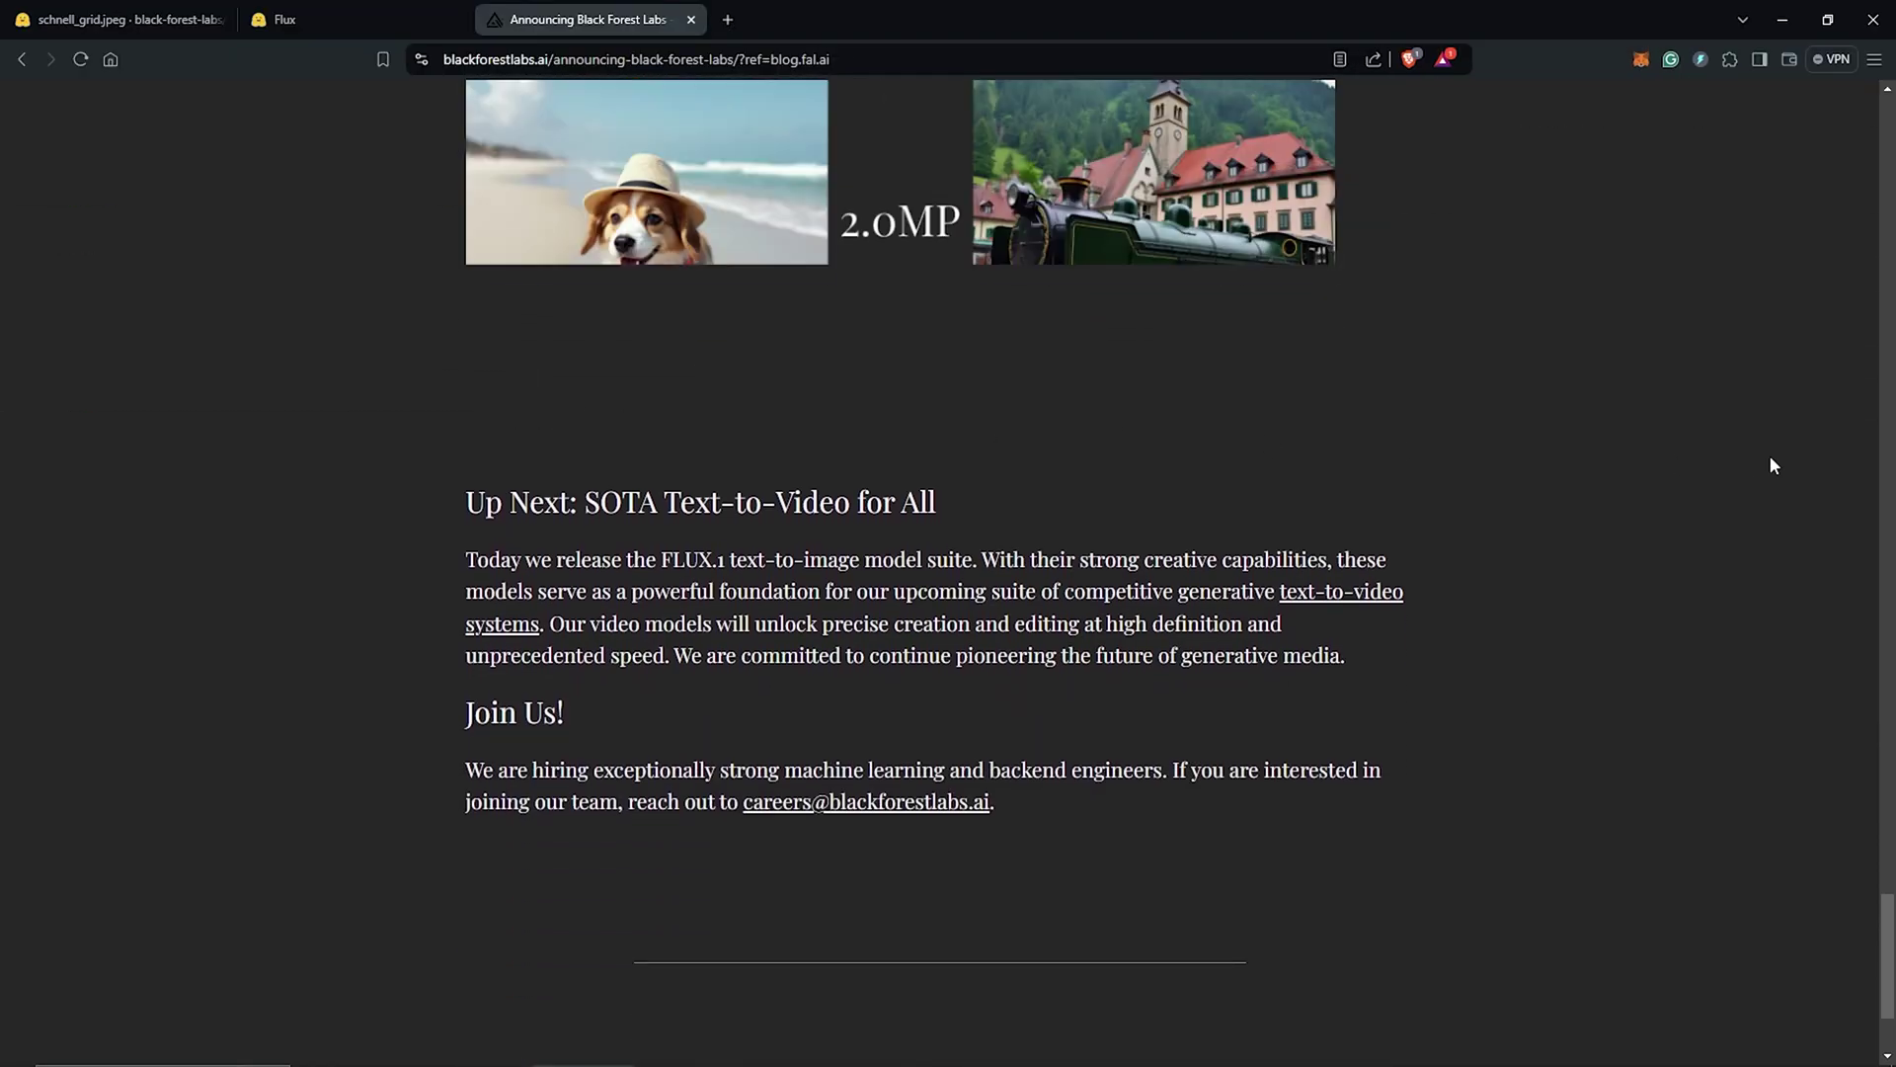
{"action": "left_click_drag", "start_coordinate": [463, 666], "coordinate": [982, 664]}
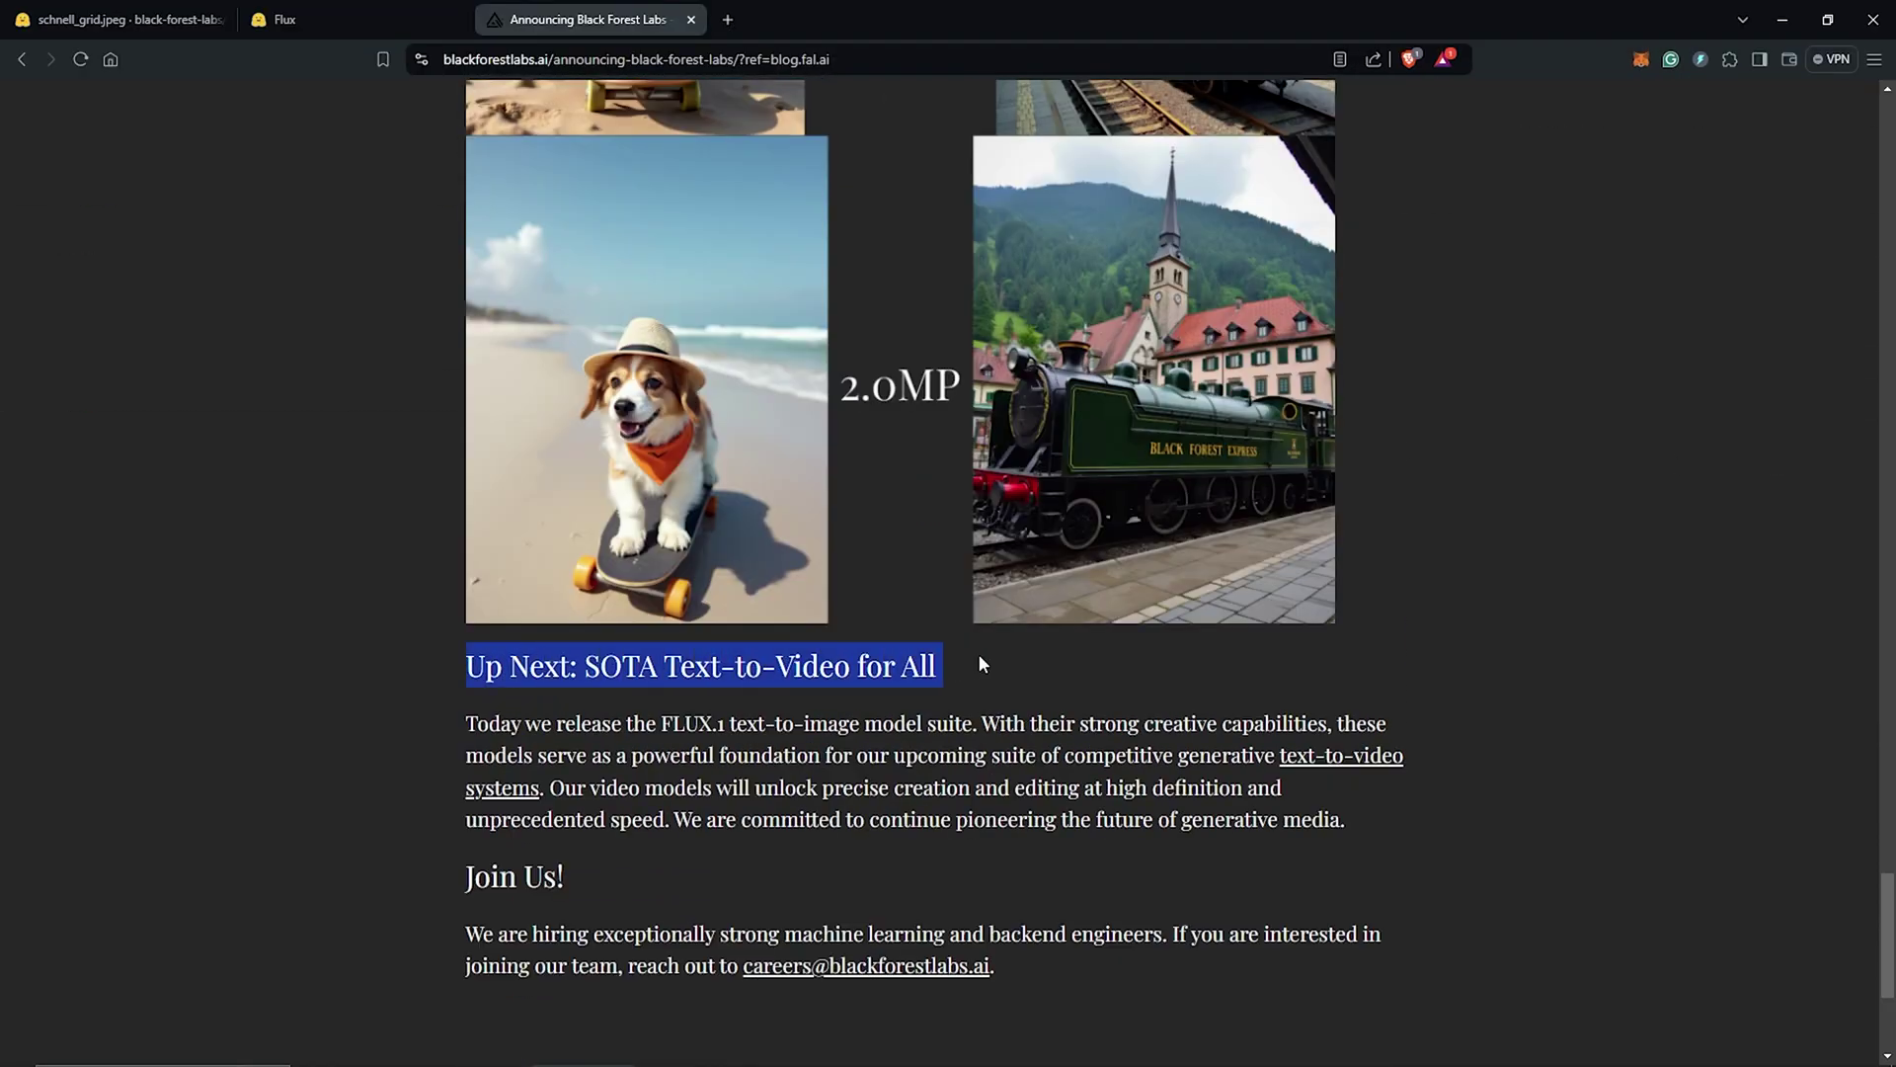